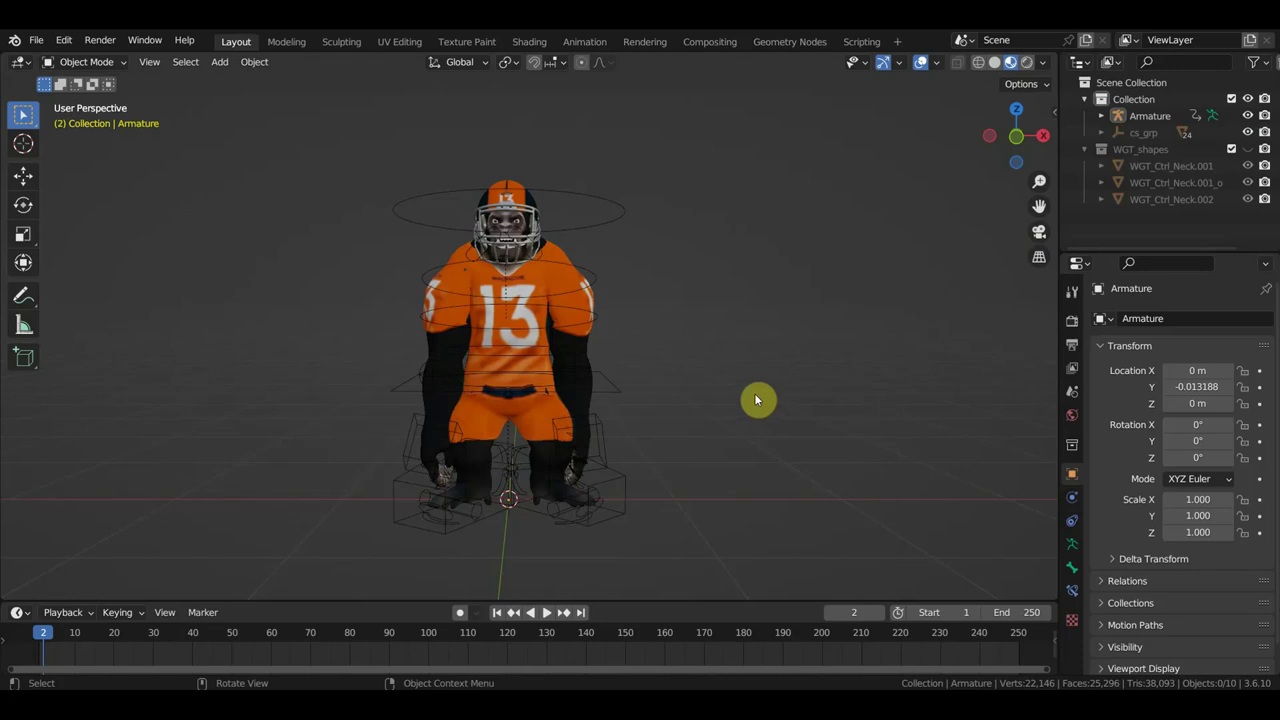
Step: Go to frame 0, select the gorilla's armature and switch it into Edit Mode
scroll(756, 390, up, 1)
scroll(756, 386, up, 1)
scroll(757, 385, up, 1)
mouse_move(769, 386)
middle_down()
mouse_move(765, 396)
mouse_move(755, 383)
middle_up()
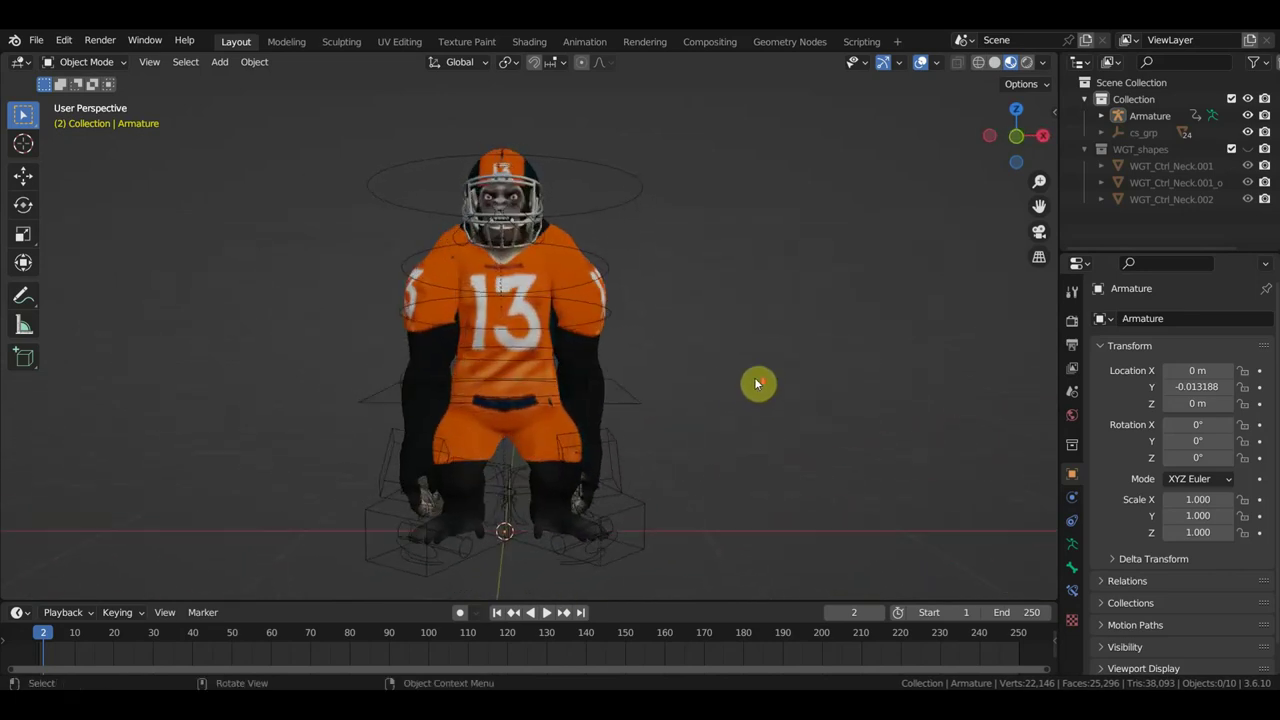
scroll(757, 383, up, 2)
scroll(757, 383, down, 2)
mouse_move(705, 365)
middle_down()
mouse_move(636, 388)
mouse_move(467, 385)
mouse_move(766, 386)
mouse_move(703, 374)
middle_up()
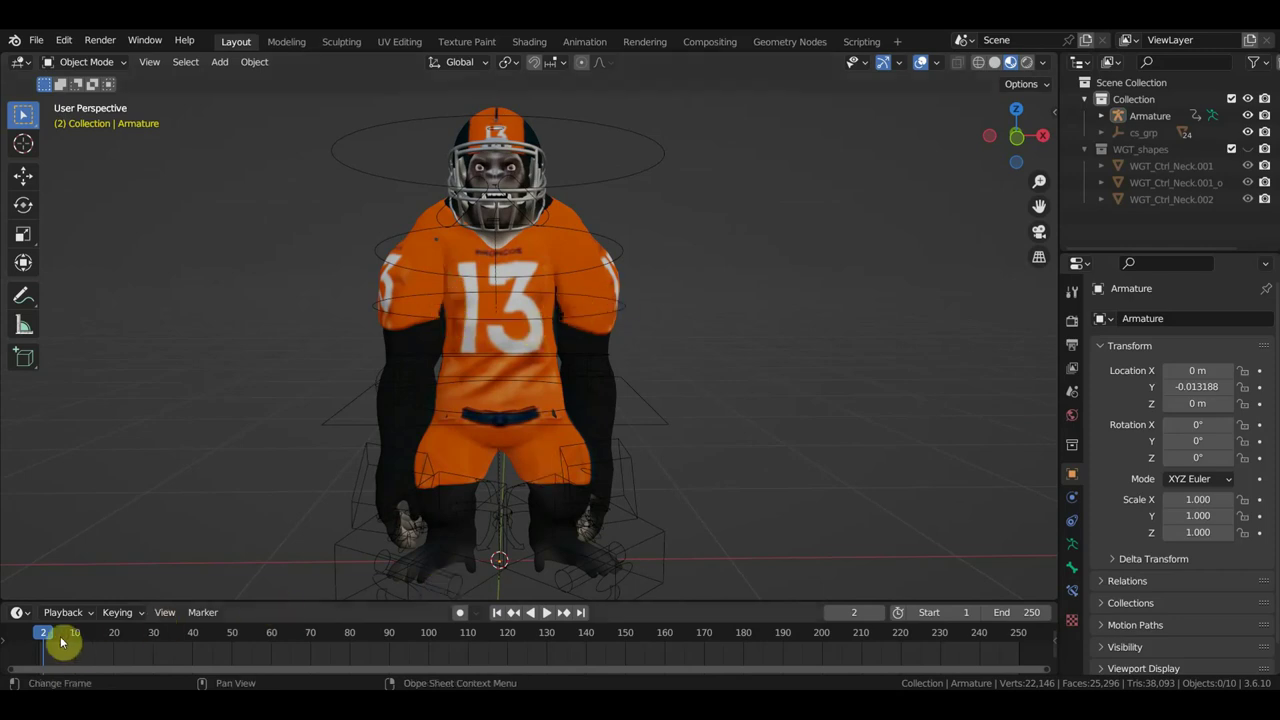
drag(35, 636, 13, 638)
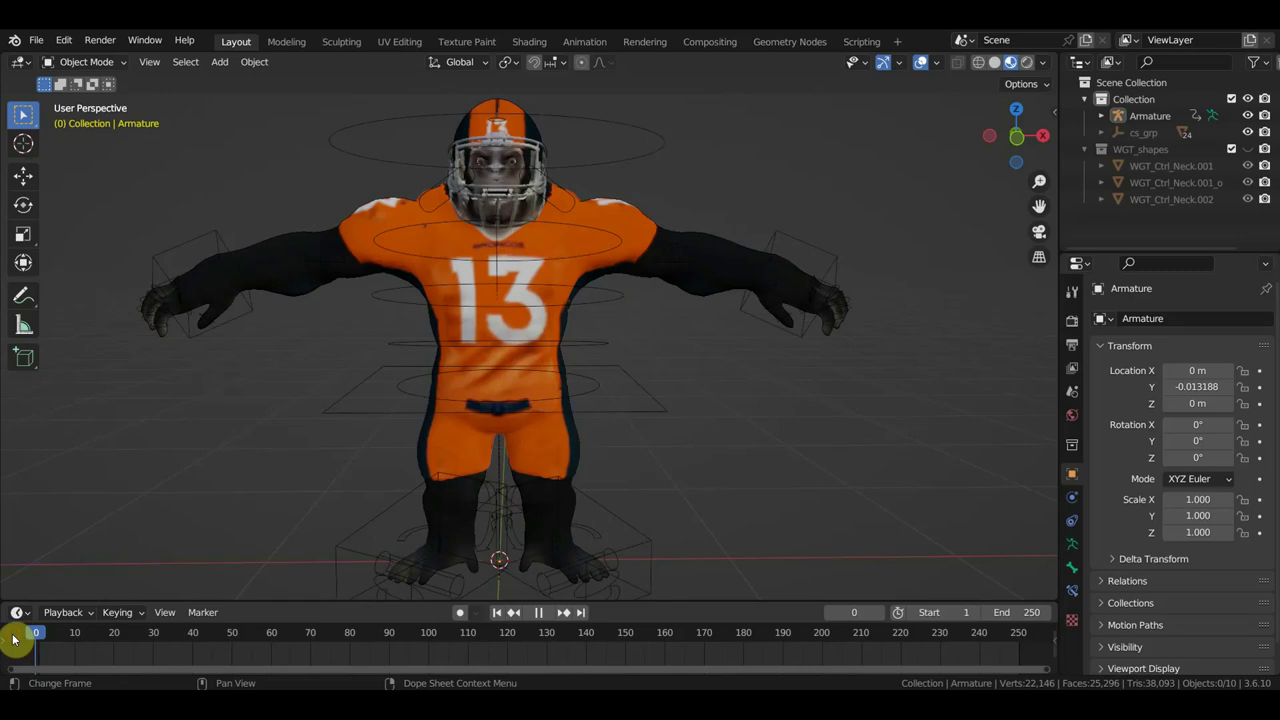
click(828, 256)
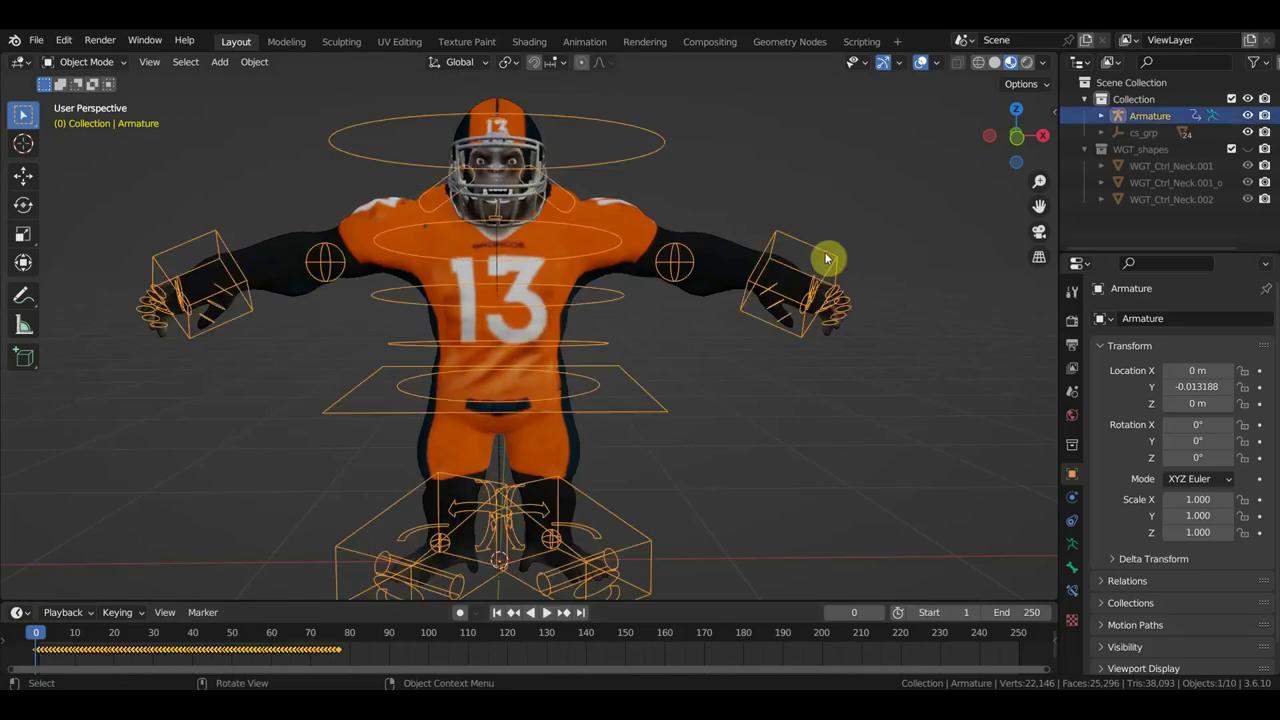
click(85, 61)
click(92, 97)
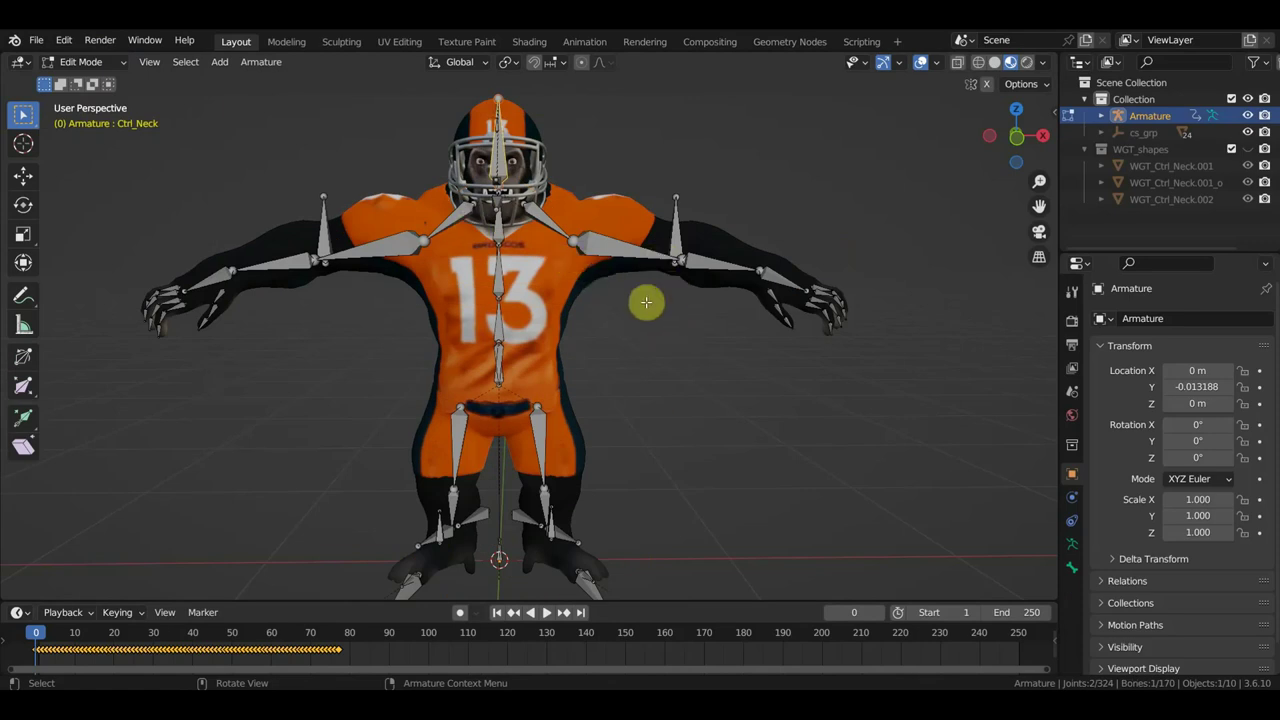
Step: Extrude a new bone from Ctrl_Spine1 and clear its parent
key(KP_3)
middle_drag(643, 283, 578, 288)
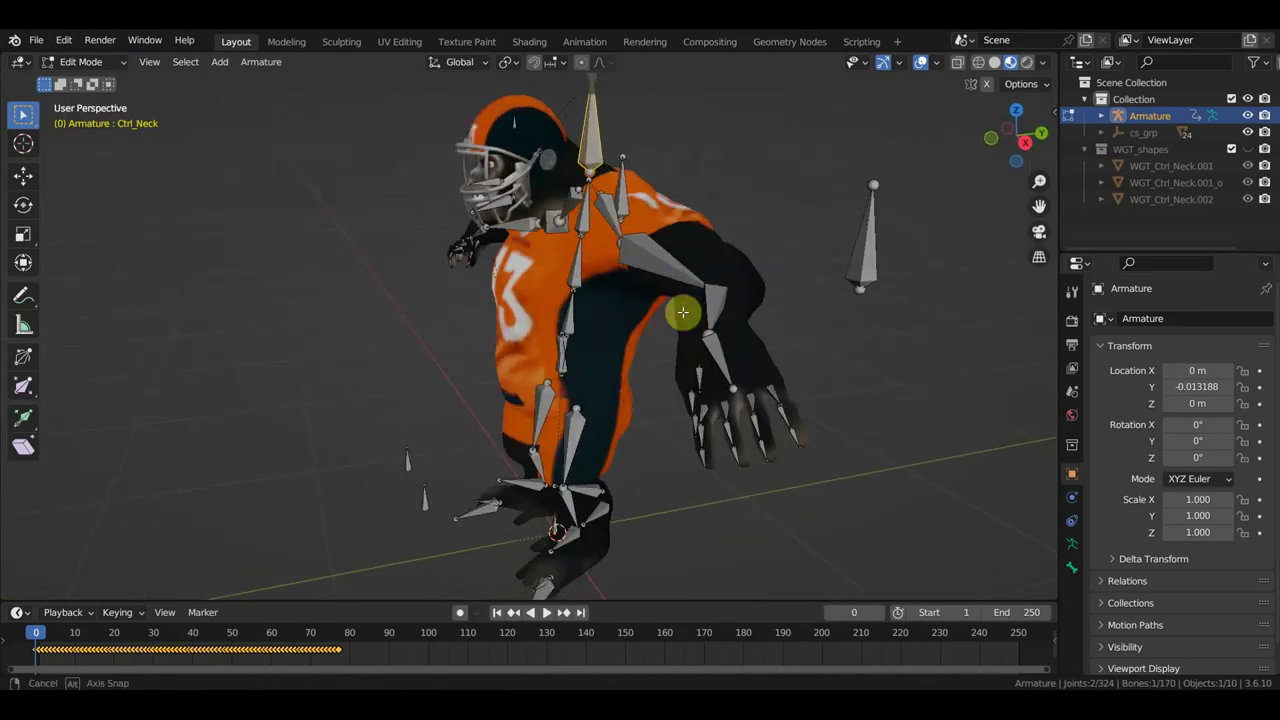
click(576, 290)
key(KP_3)
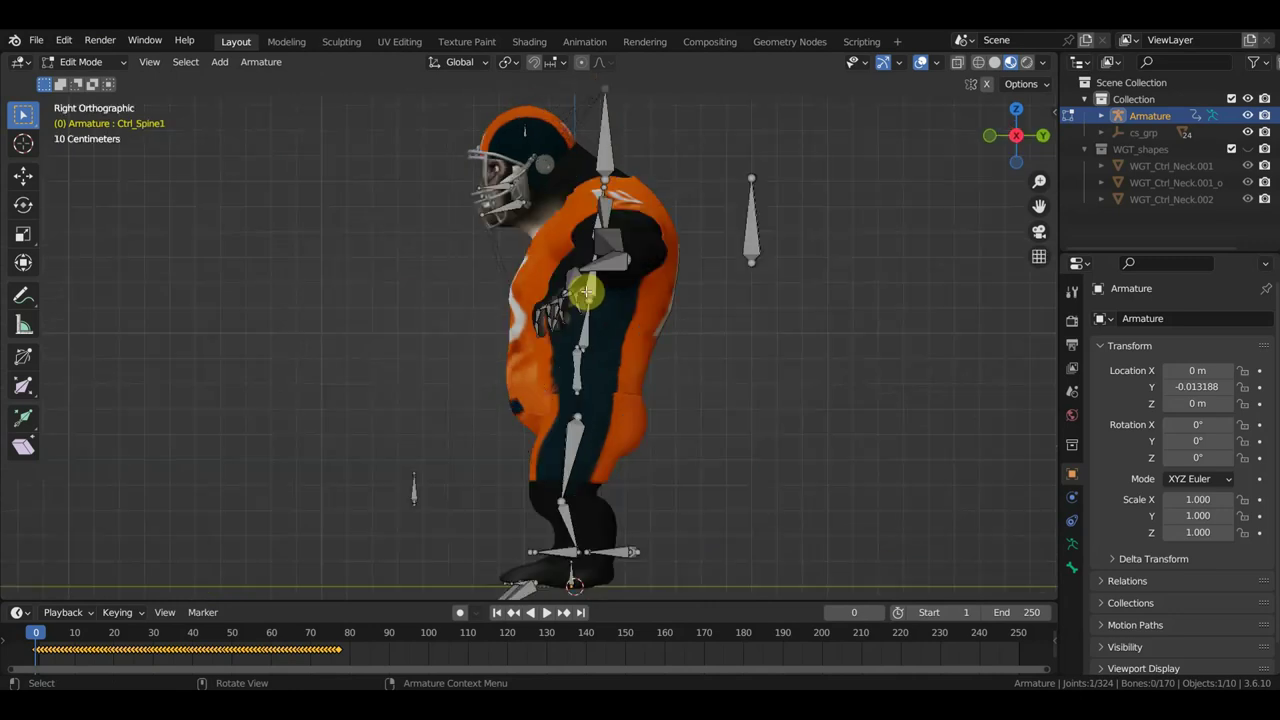
key(e)
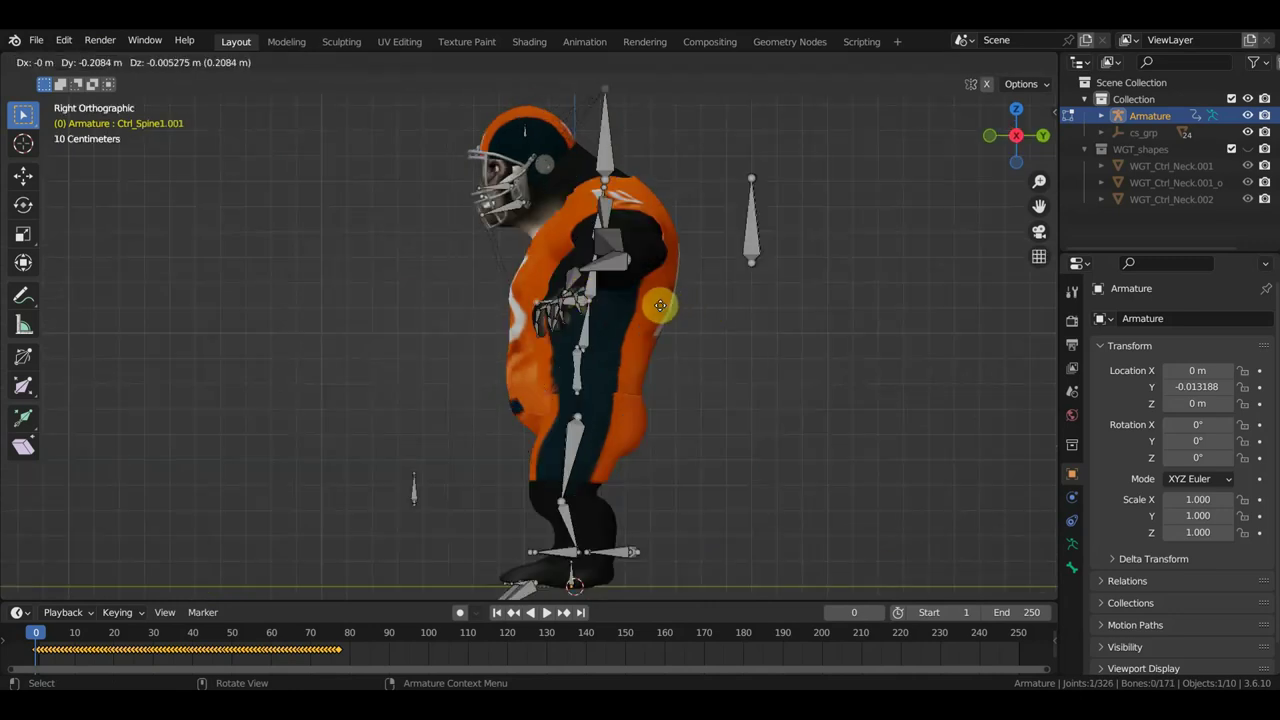
click(650, 306)
middle_drag(586, 294, 522, 298)
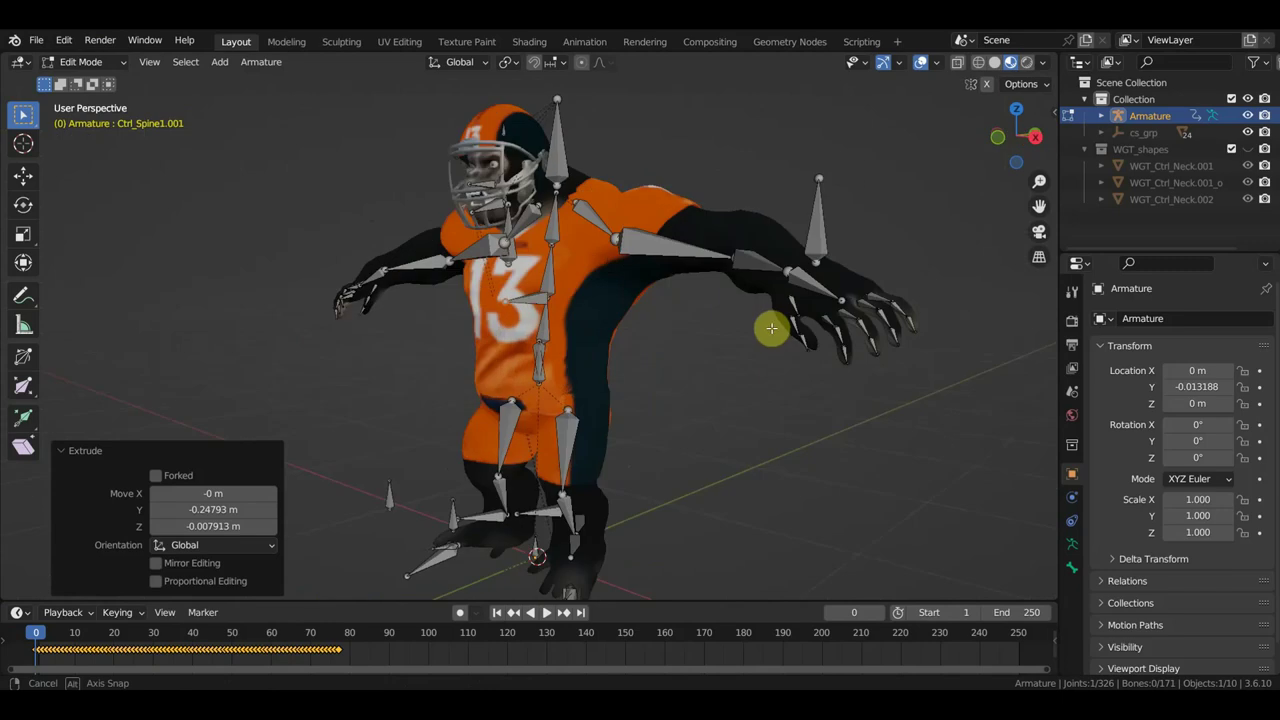
click(524, 298)
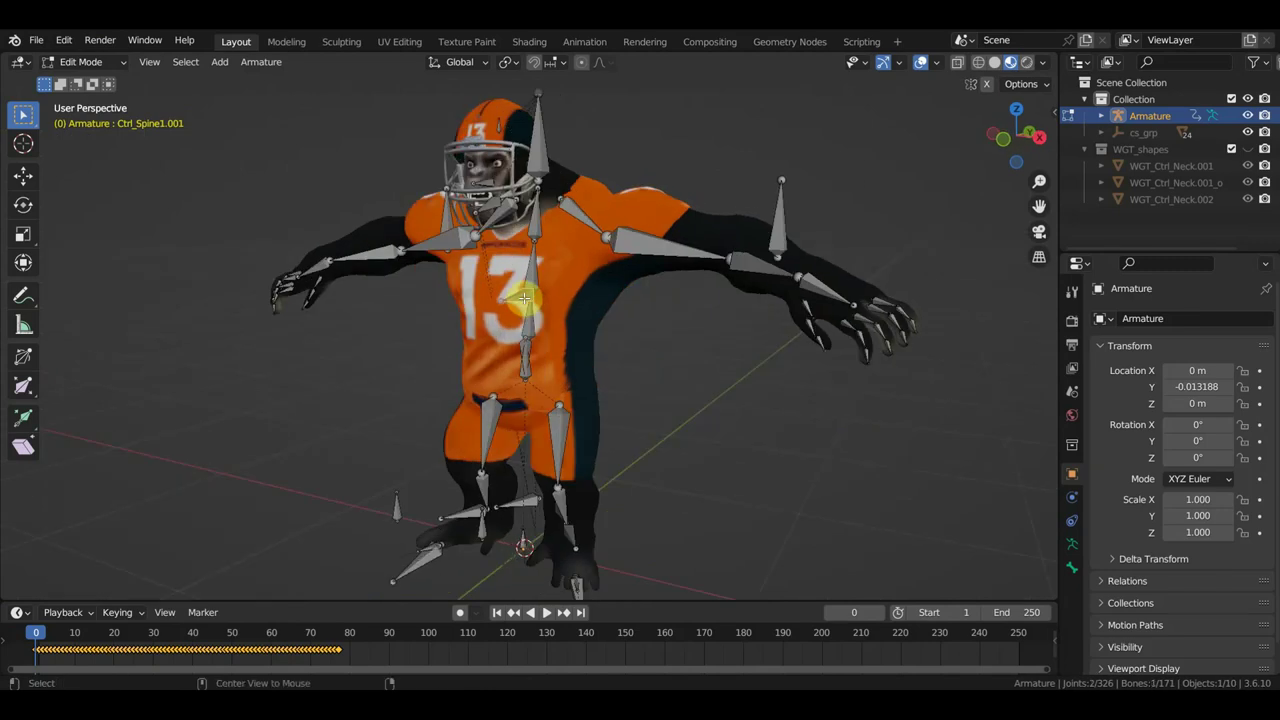
key(alt+p)
click(525, 302)
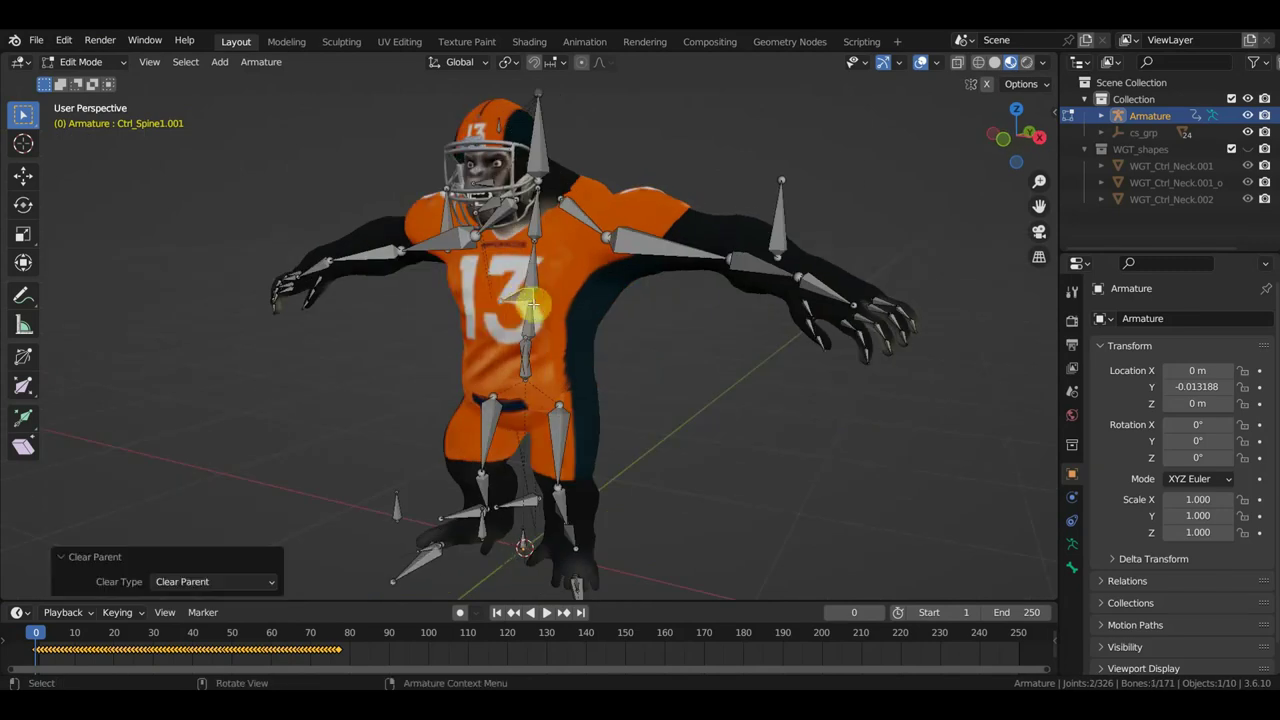
Step: Move the new bone onto the upper chest and parent it to Ctrl_Spine1 with Keep Offset
key(KP_1)
key(g)
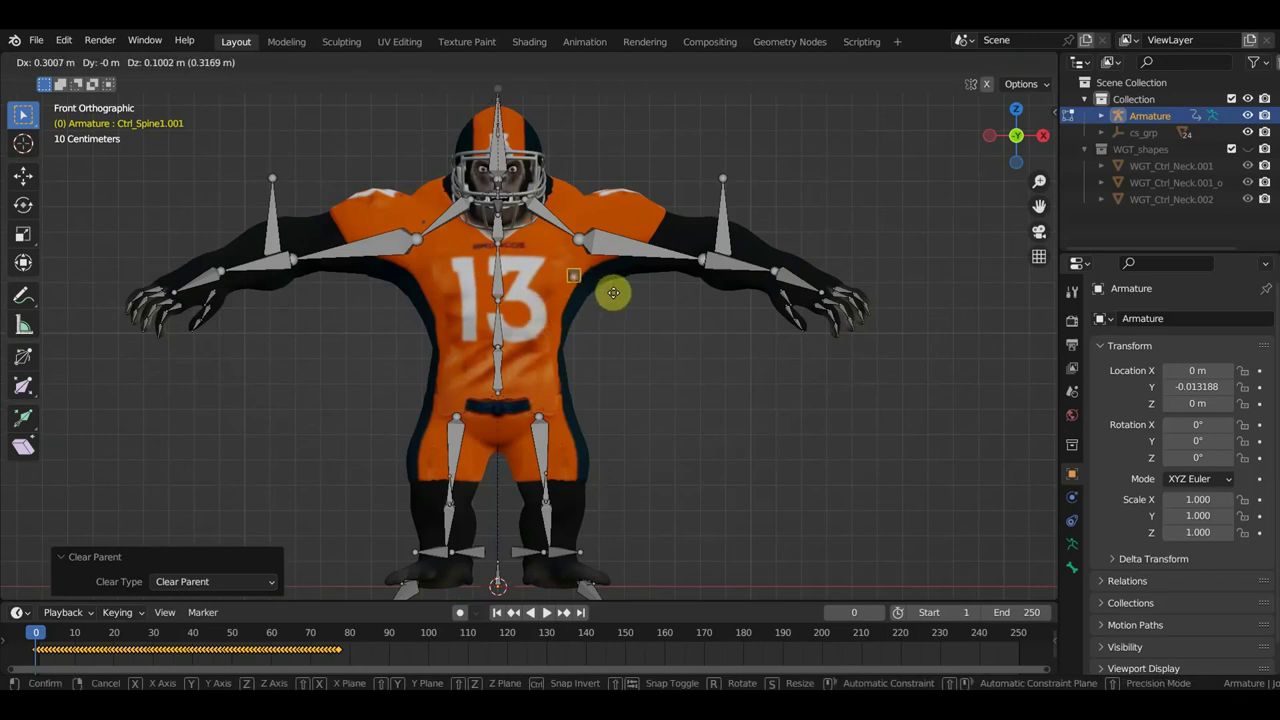
click(613, 292)
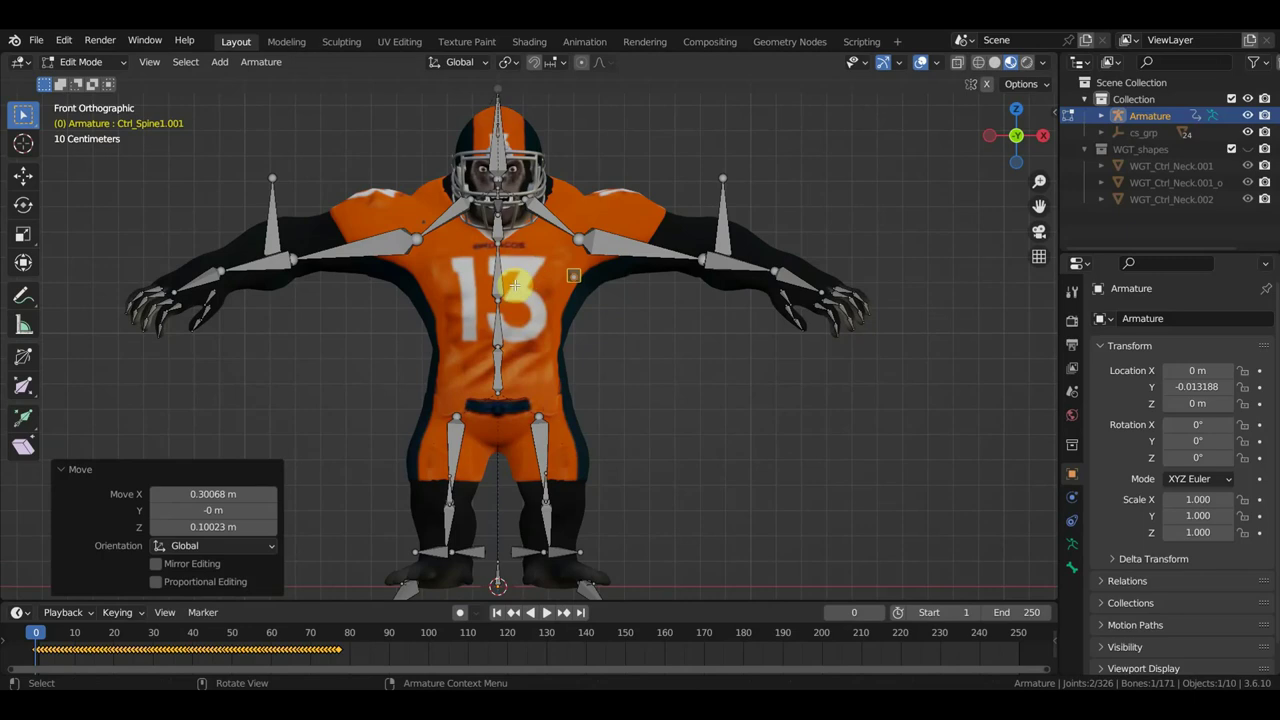
shift+click(611, 327)
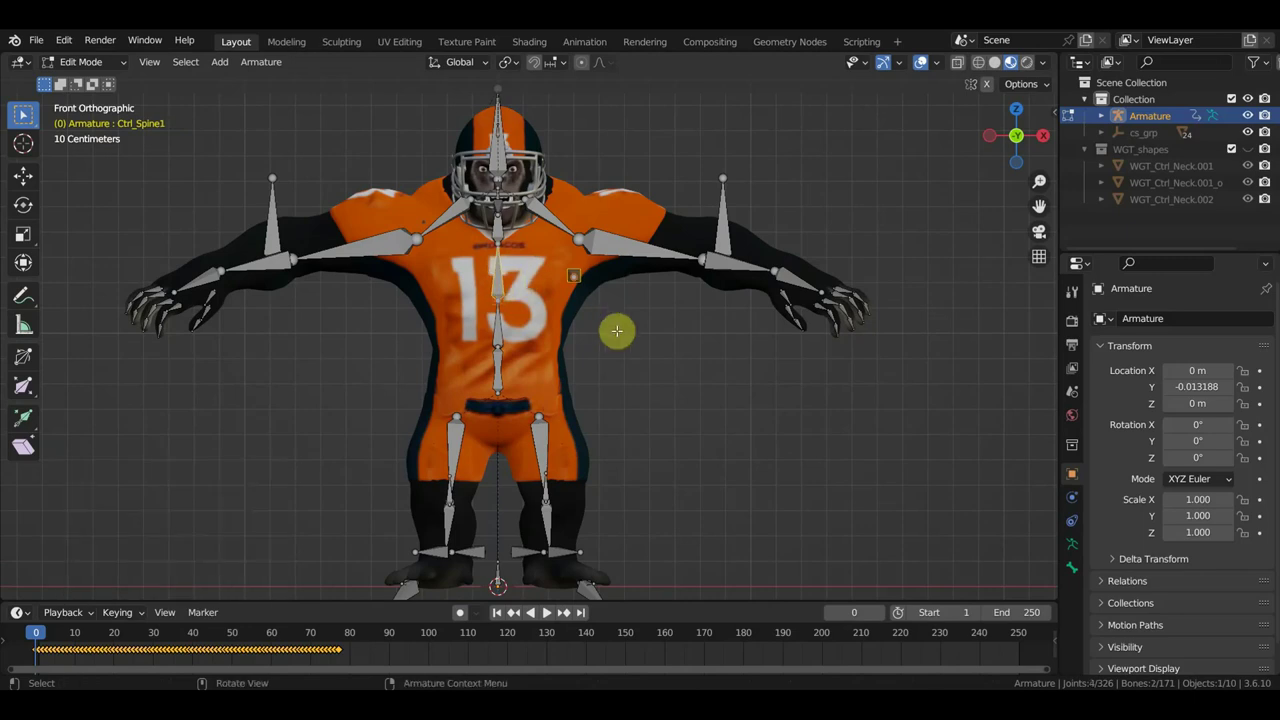
key(ctrl+p)
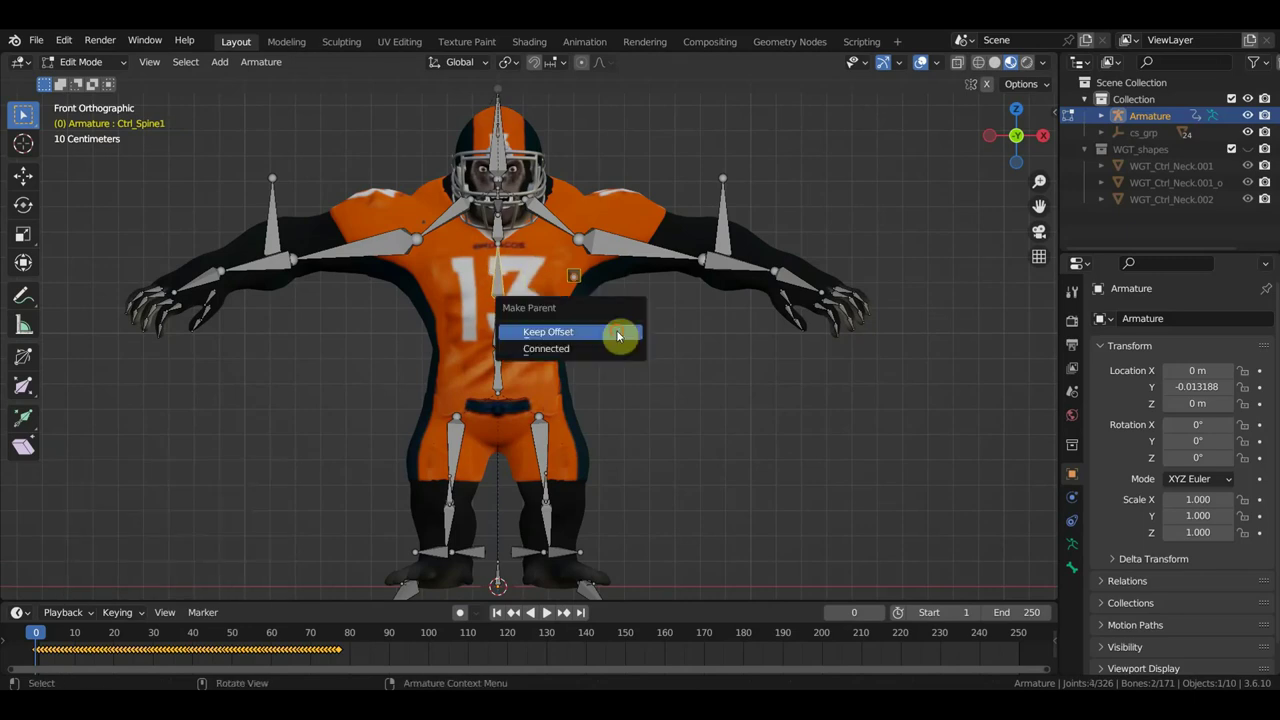
click(618, 333)
Step: Duplicate the chest bone lower on the torso and parent it to Ctrl_Spine with Keep Offset
key(e)
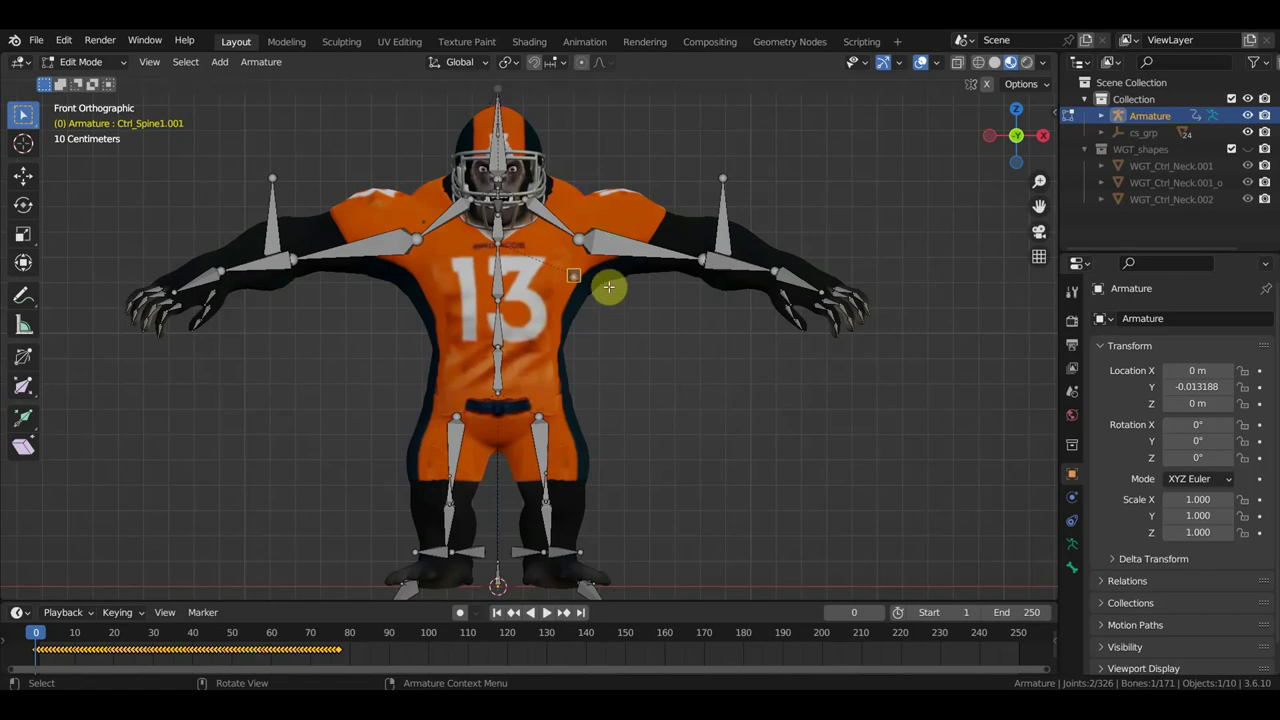
key(shift+d)
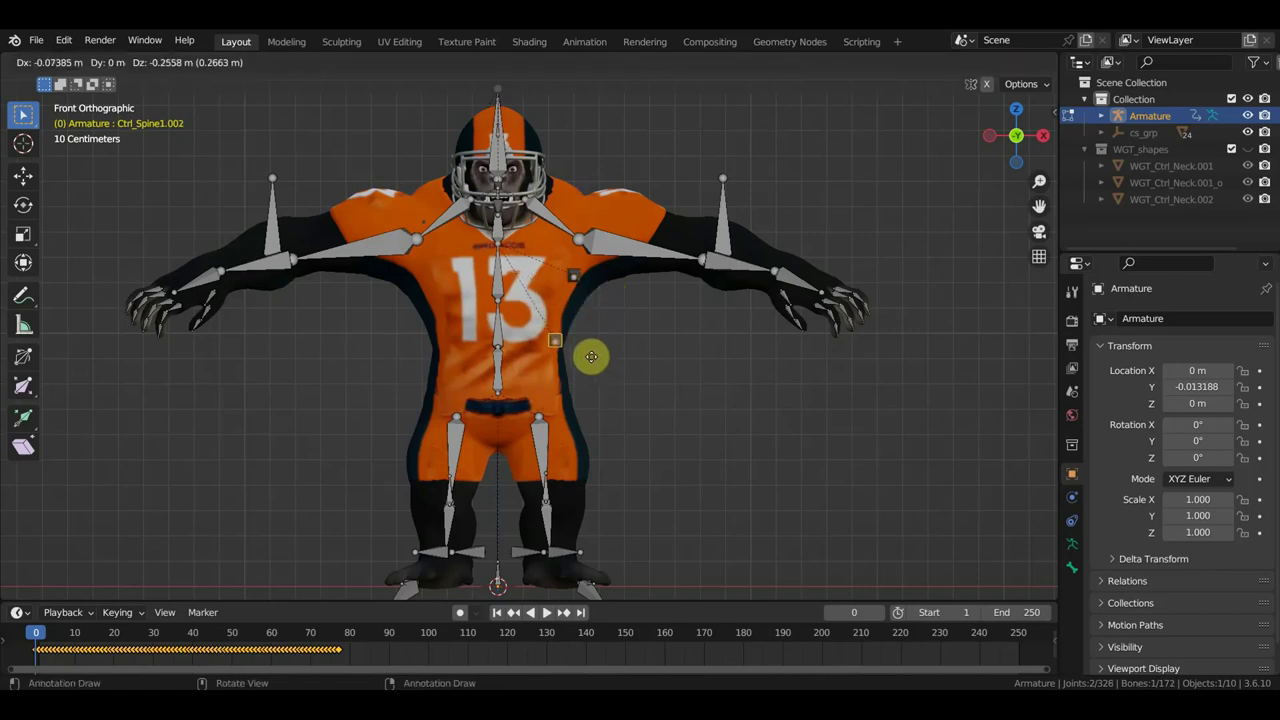
click(591, 356)
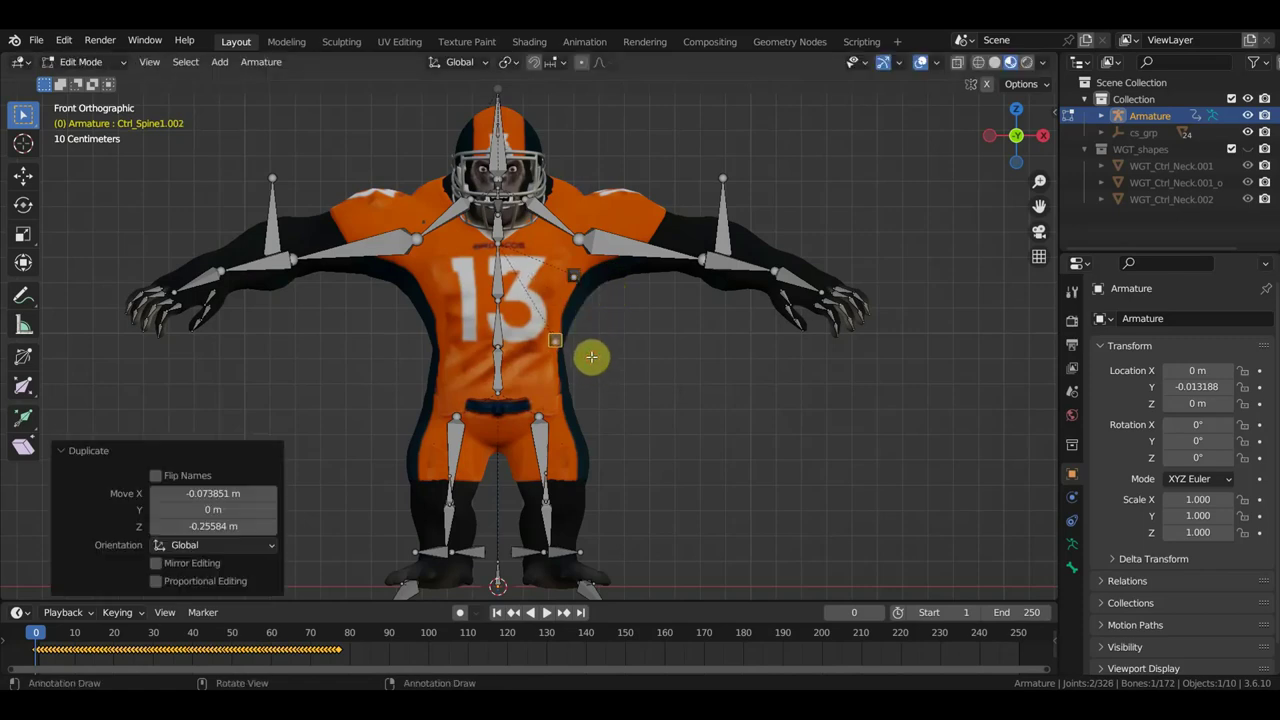
shift+click(498, 330)
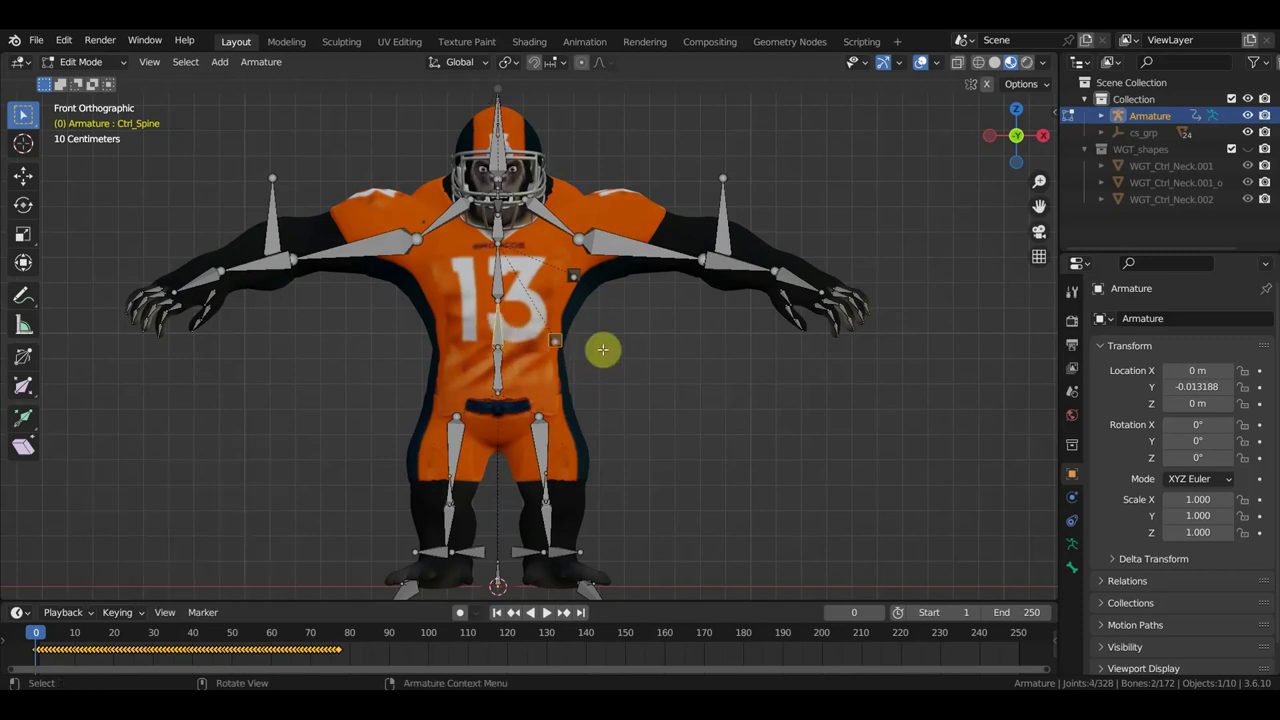
key(ctrl+p)
click(663, 363)
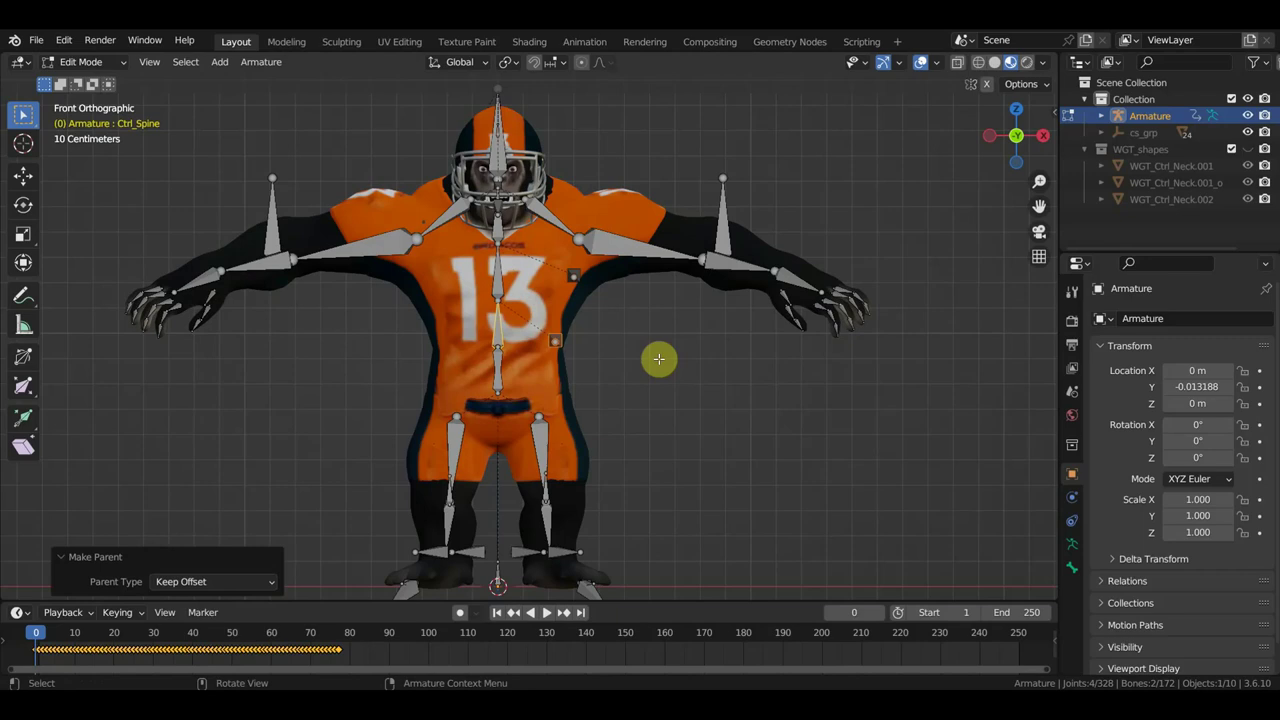
Step: Duplicate both chest bones, mirror them on X, move them -0.51168 m across, then return to Object Mode
drag(623, 363, 541, 268)
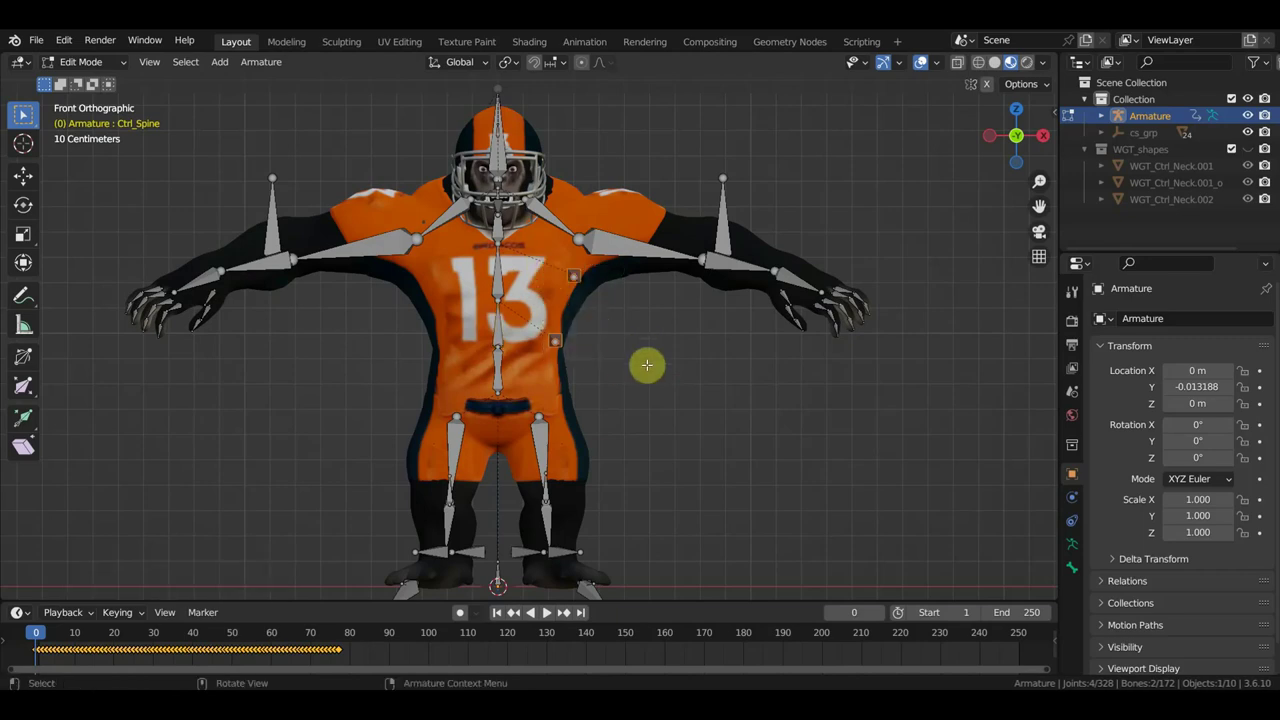
key(shift+d)
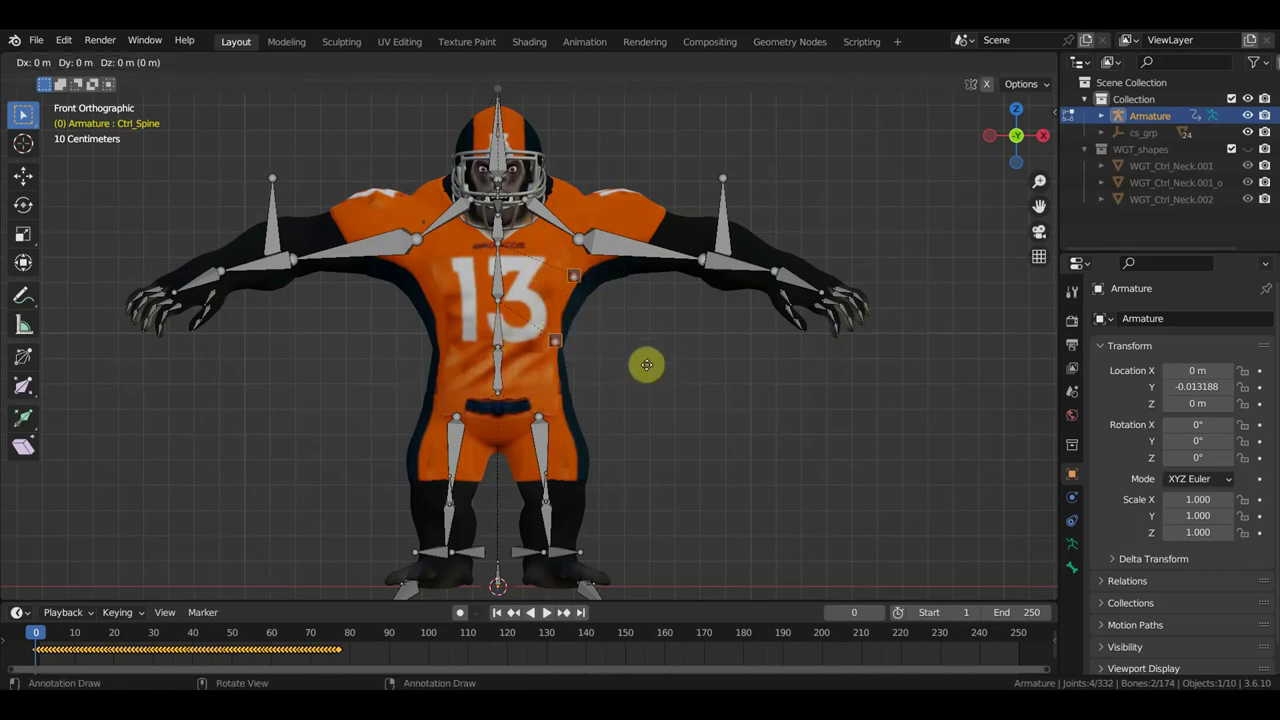
right_click(647, 365)
right_click(647, 365)
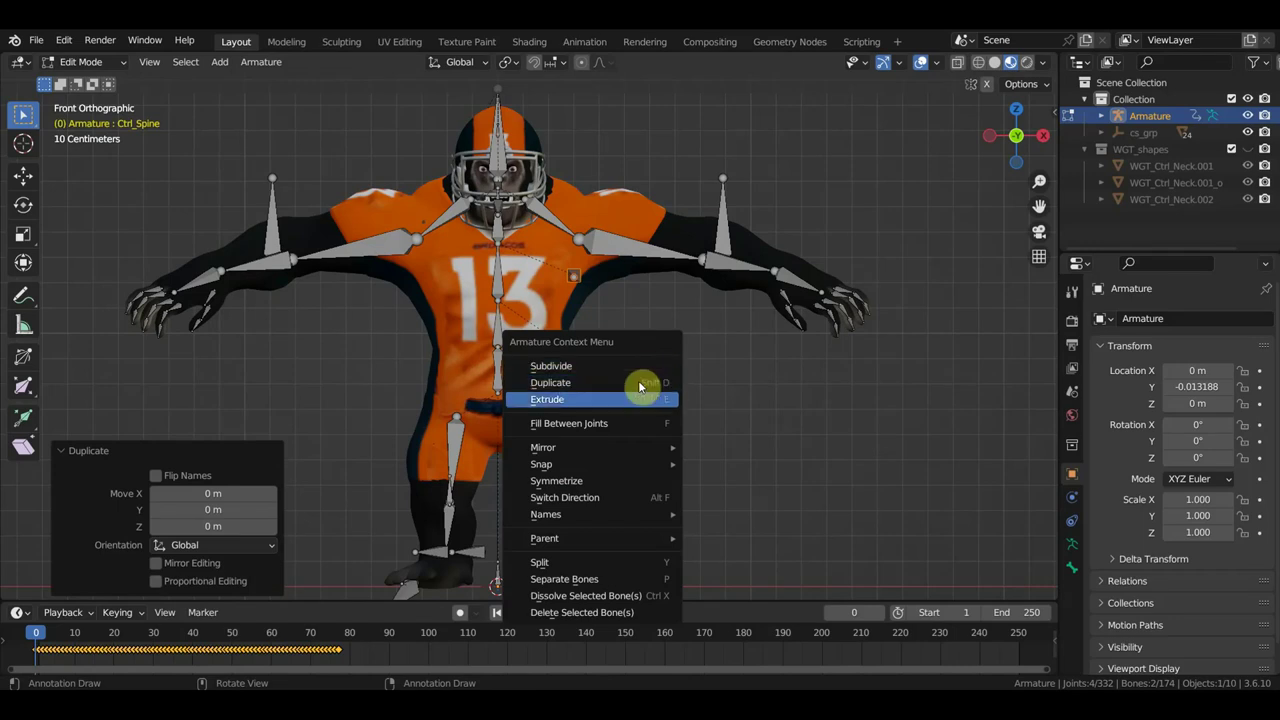
click(730, 471)
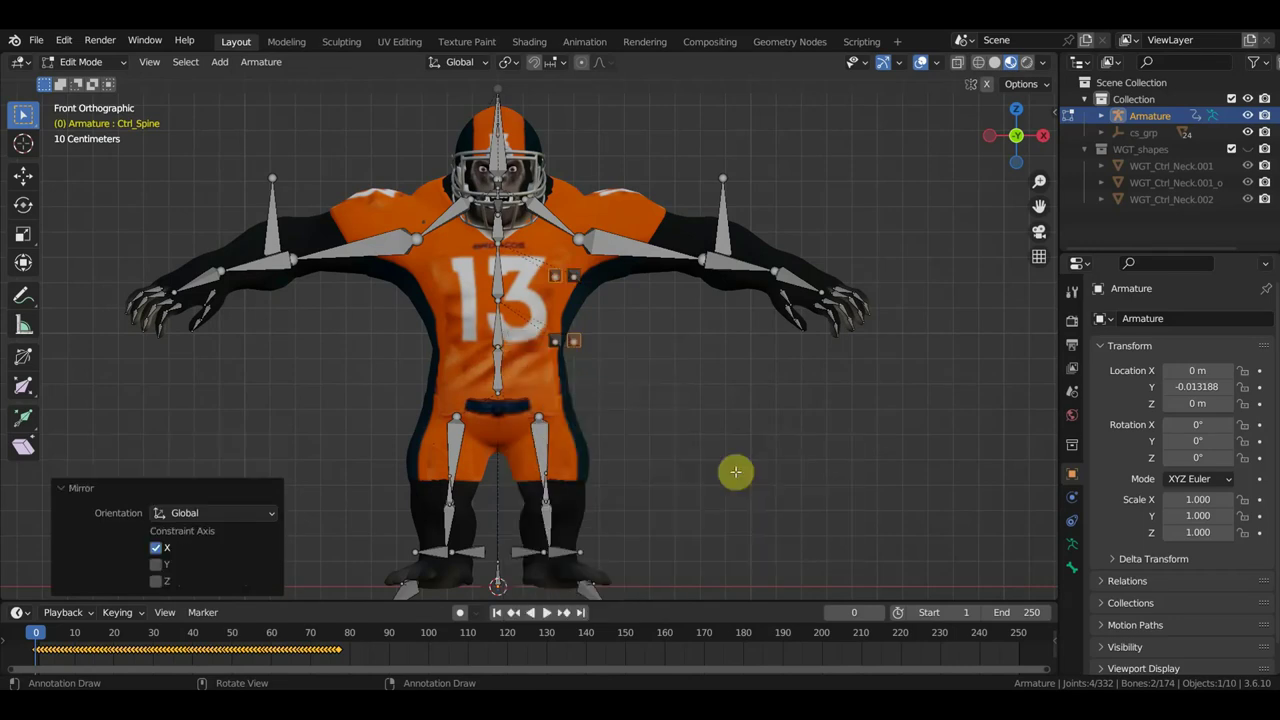
click(23, 176)
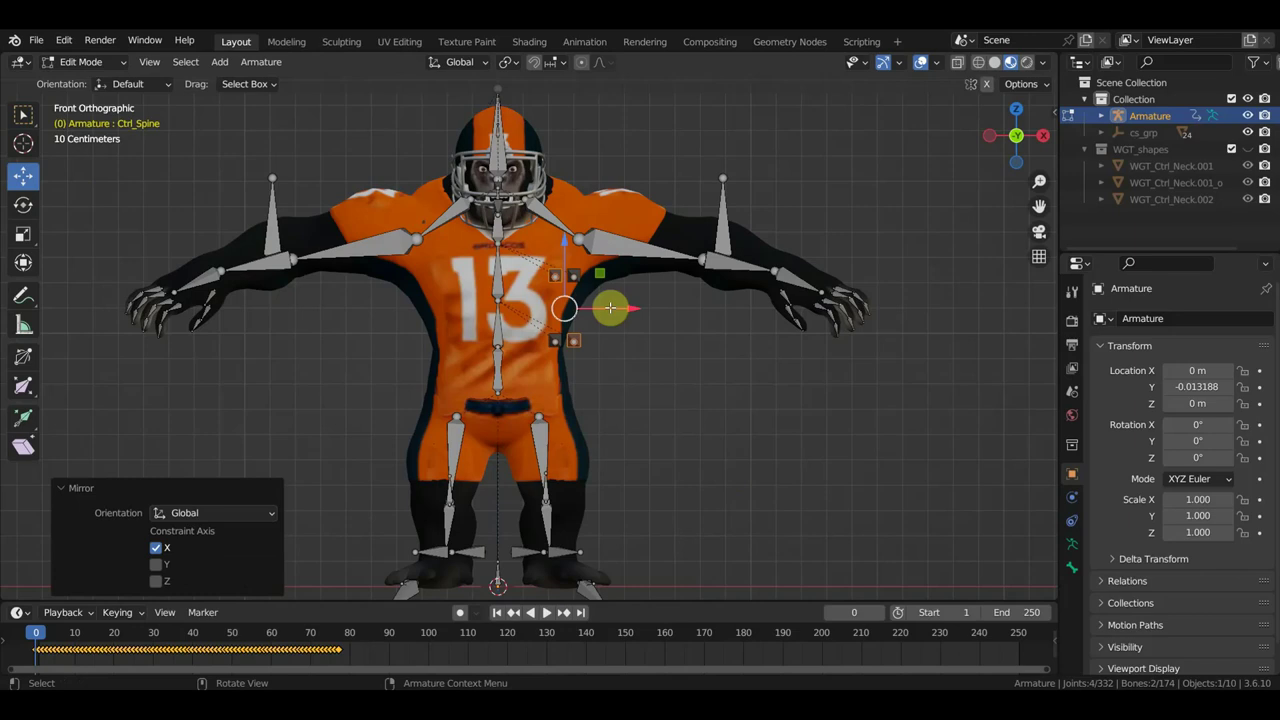
drag(634, 309, 504, 321)
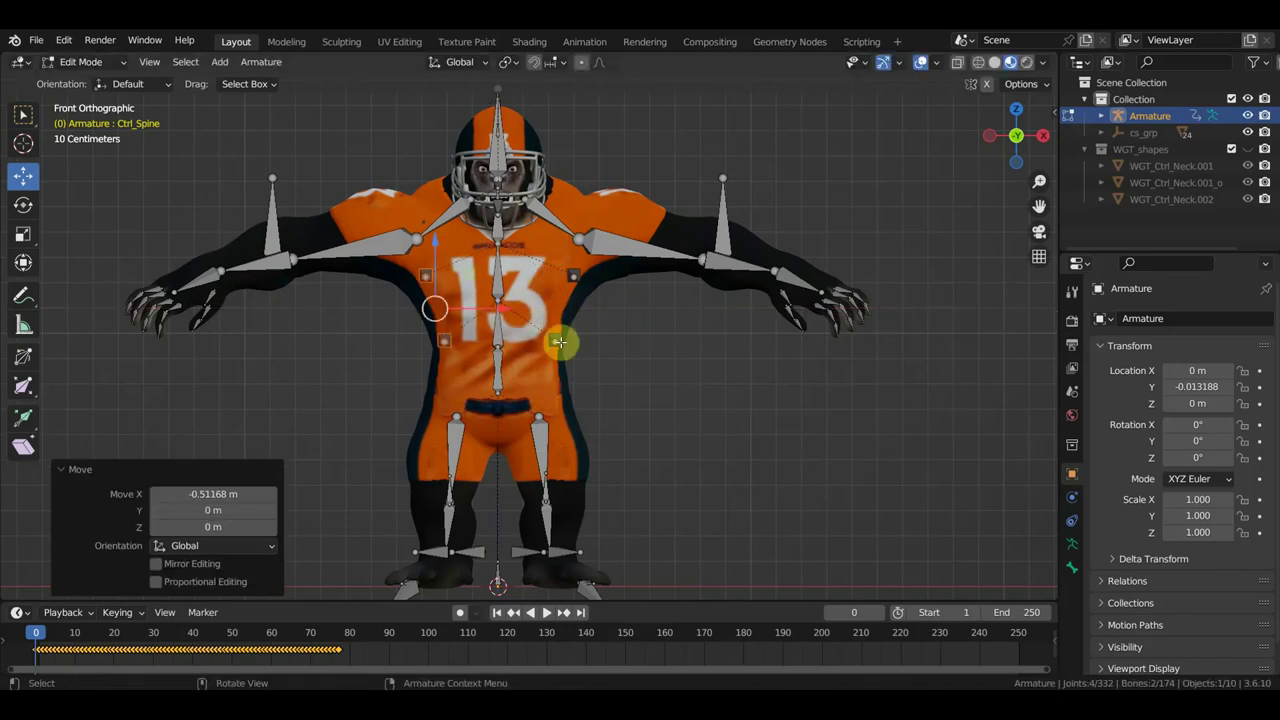
click(88, 65)
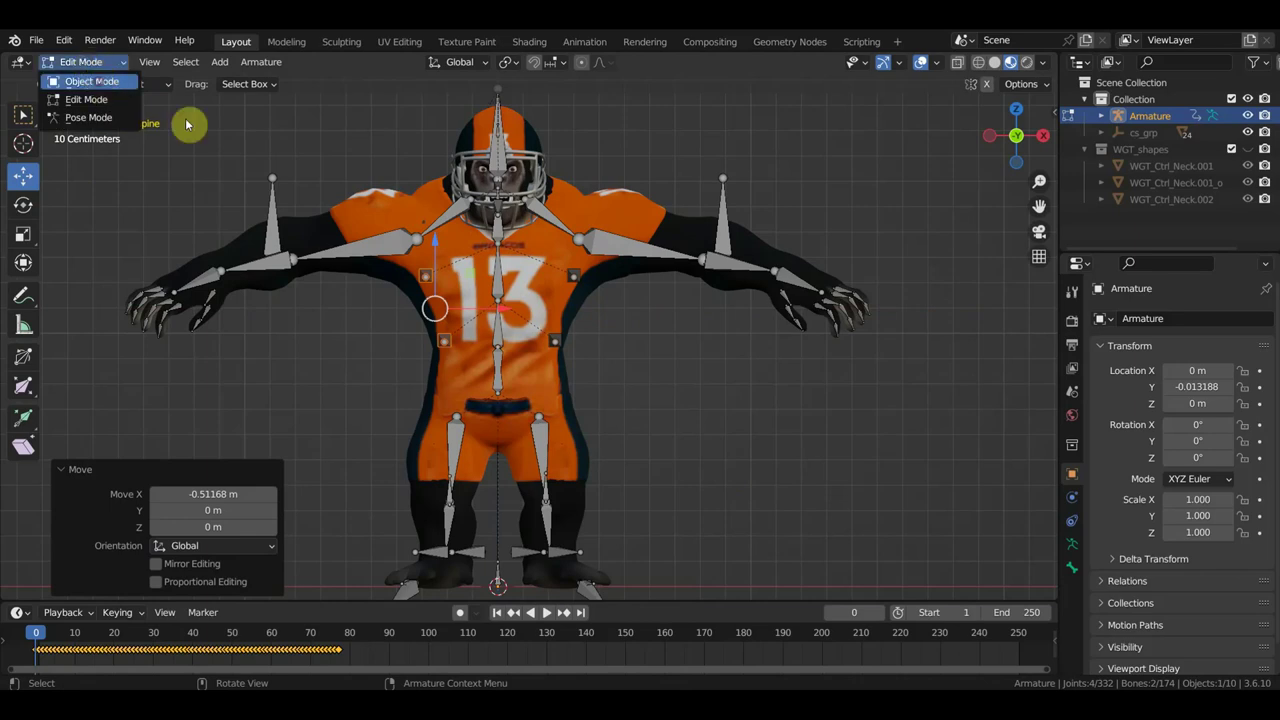
key(Tab)
Step: Parent the gorilla body to the armature With Automatic Weights, then deselect the body mesh
click(665, 273)
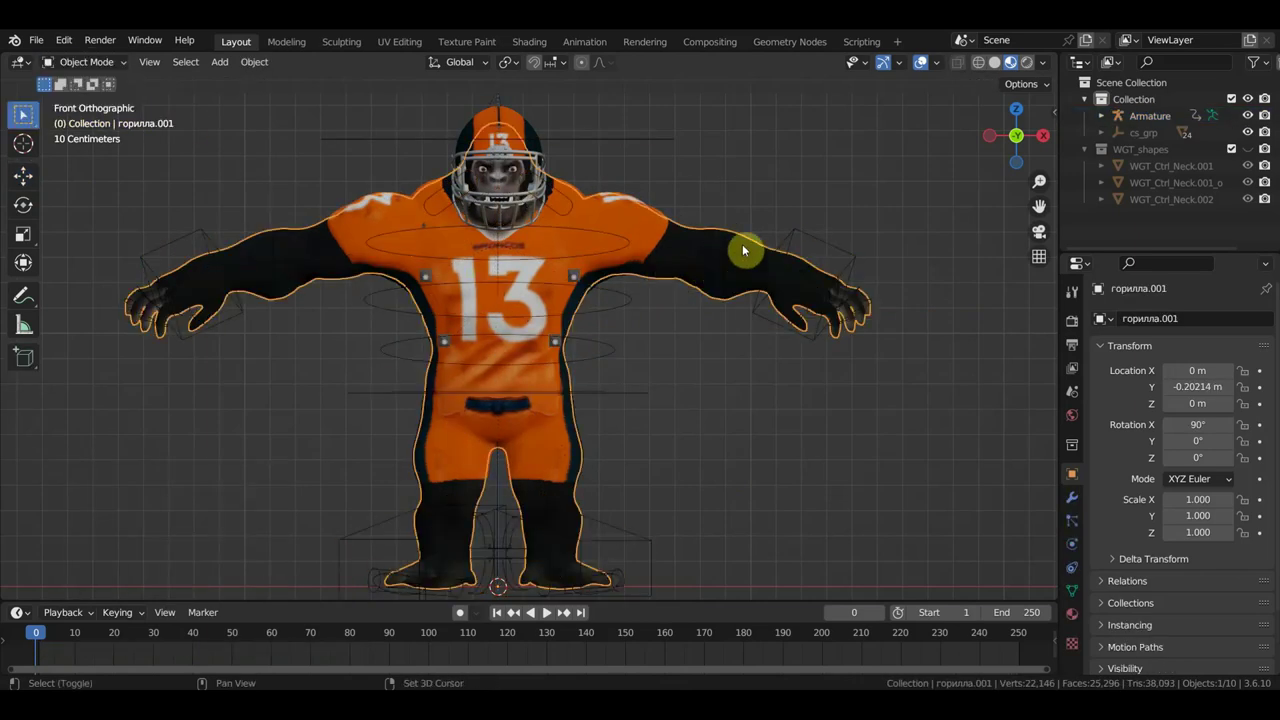
click(792, 236)
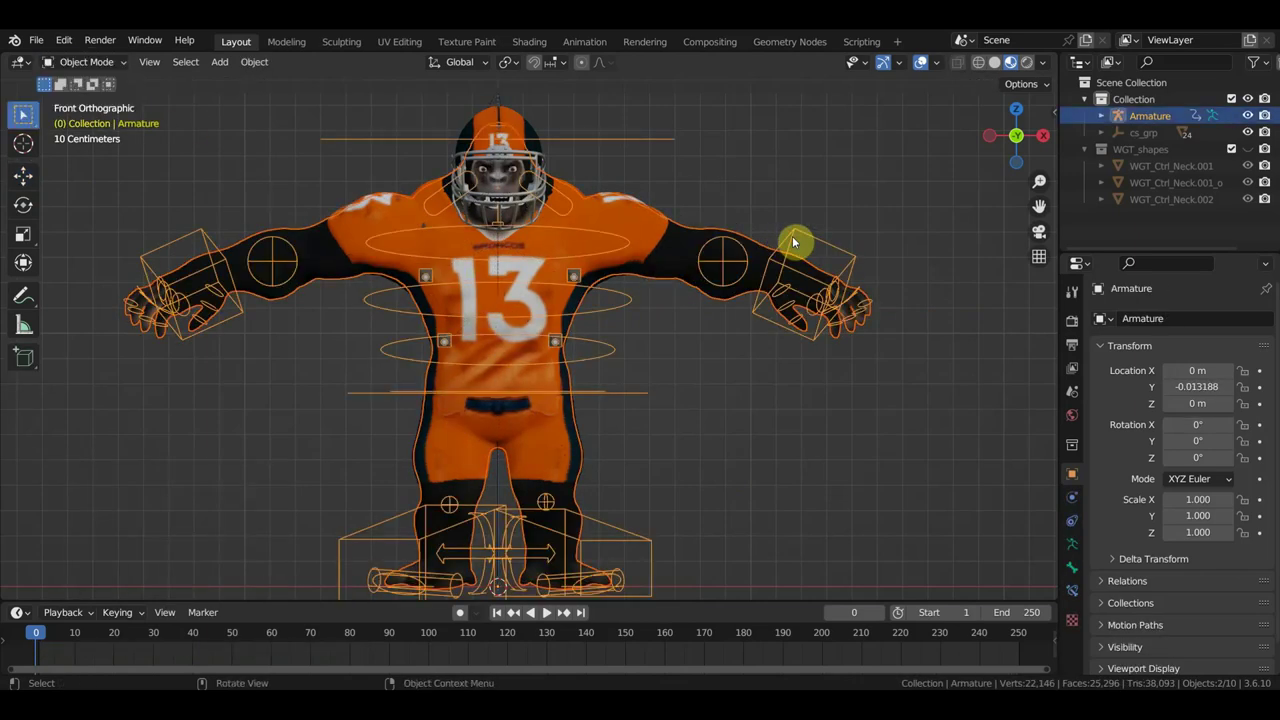
key(ctrl+p)
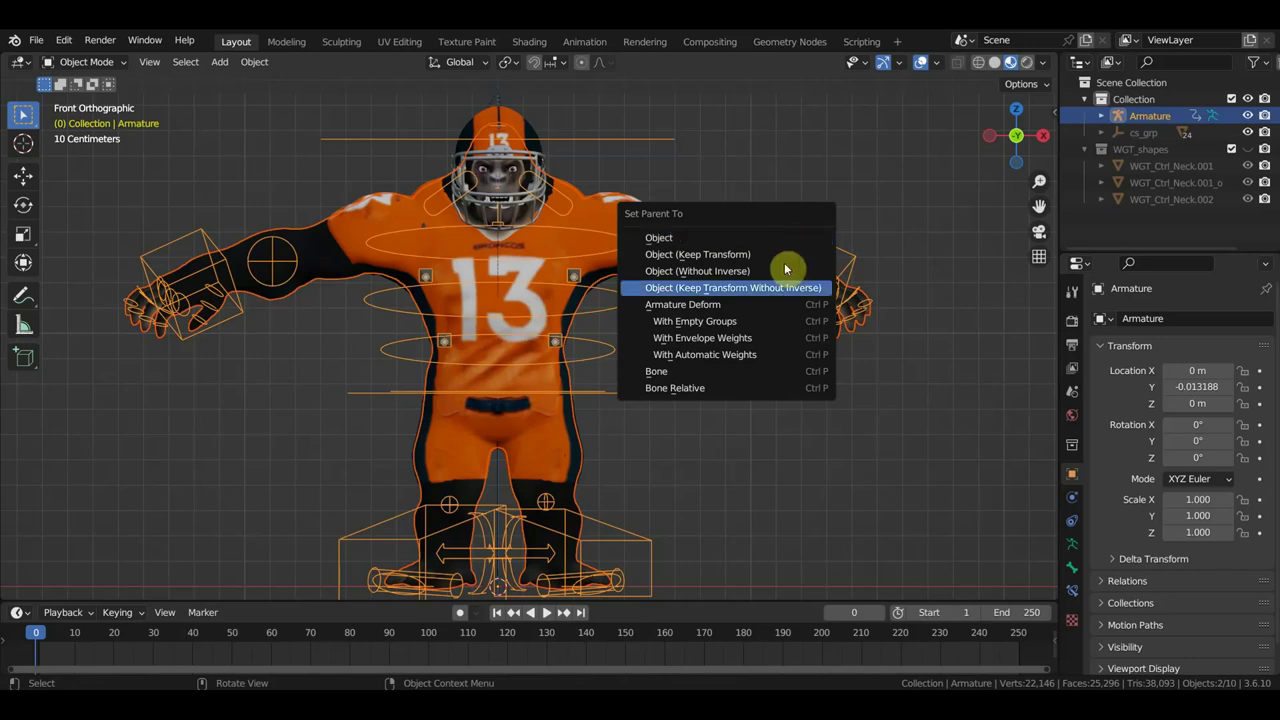
click(741, 357)
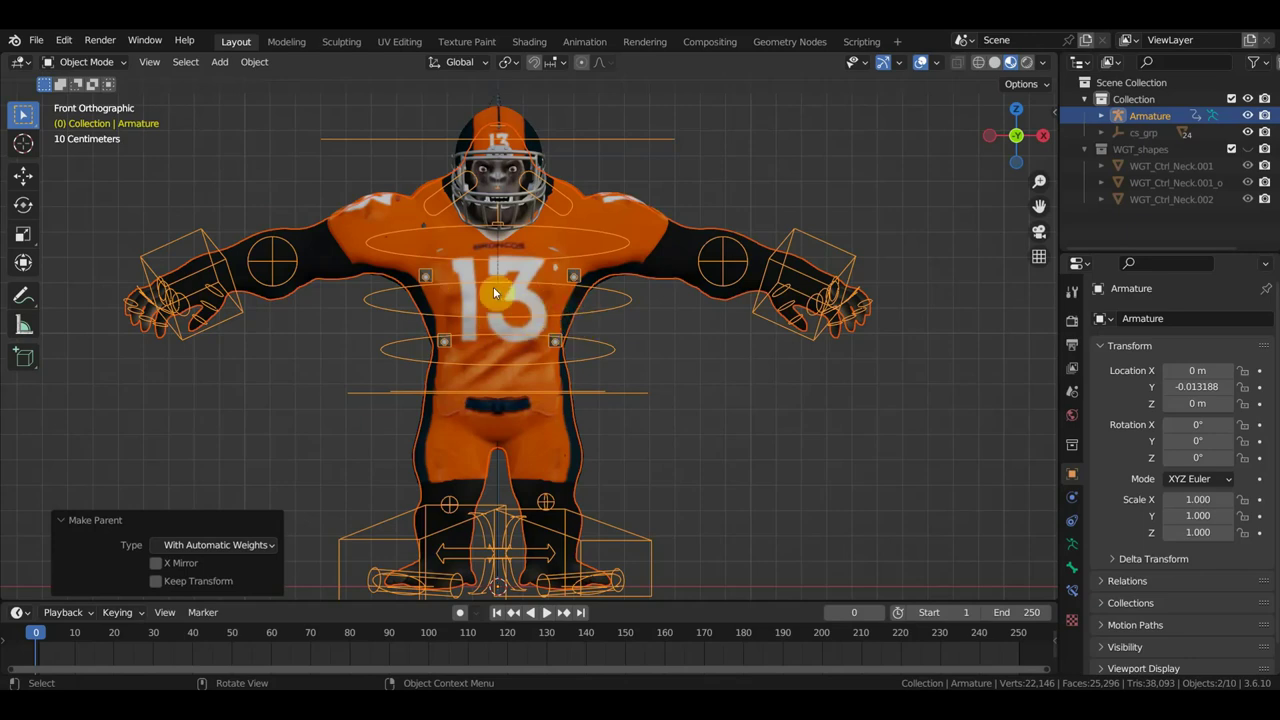
click(389, 146)
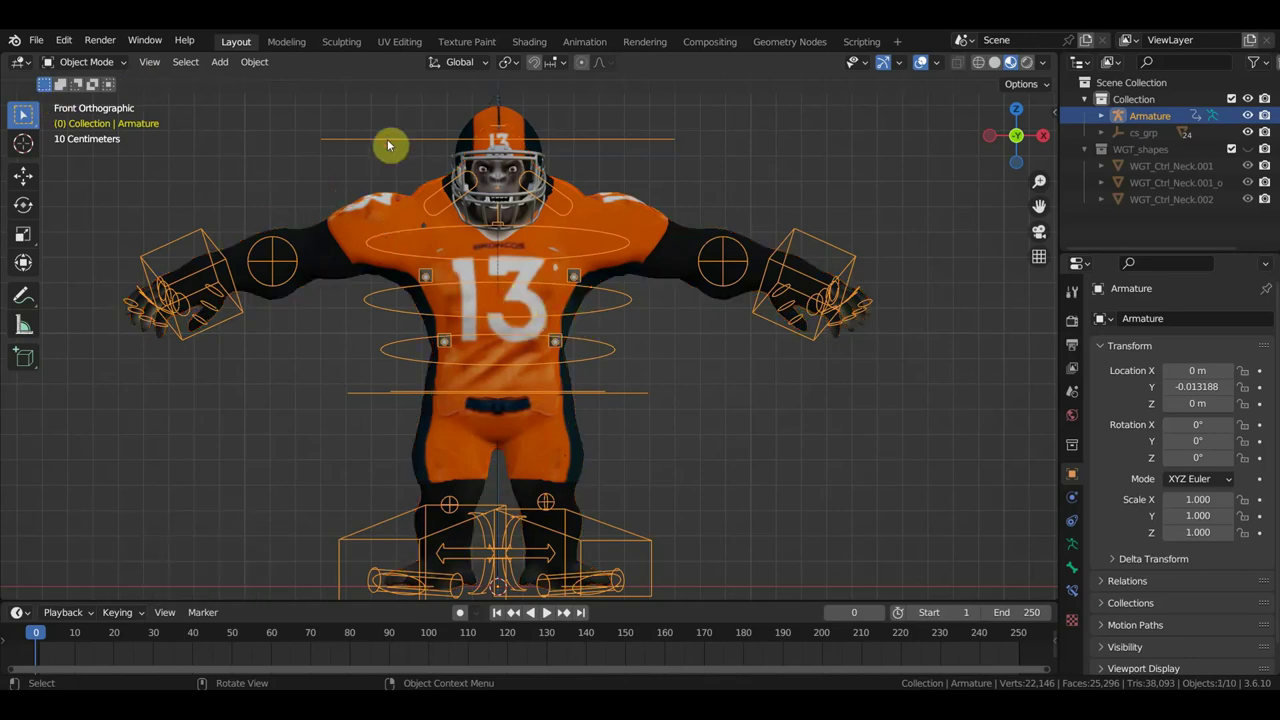
click(92, 62)
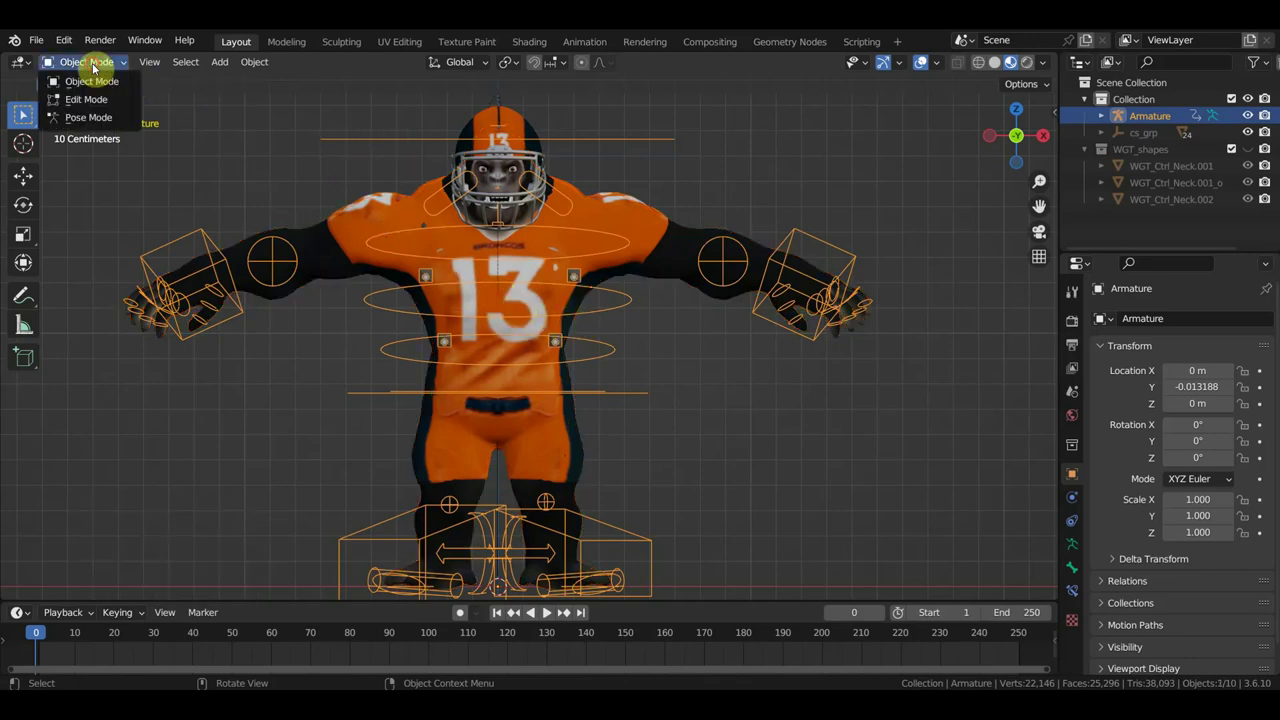
Step: In Pose Mode at frame 4, rotate and move the right shoulder control
click(90, 117)
key(space)
mouse_move(44, 631)
mouse_down()
mouse_move(66, 632)
mouse_move(52, 636)
mouse_up()
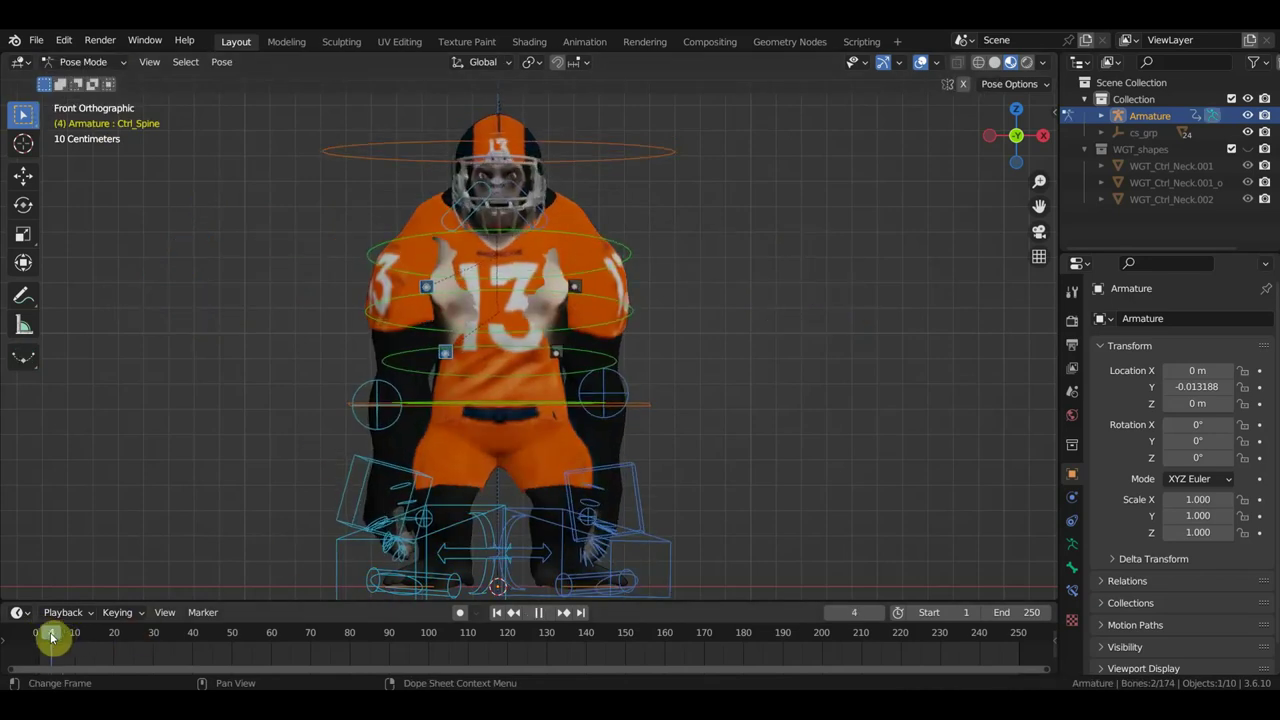
scroll(525, 300, up, 1)
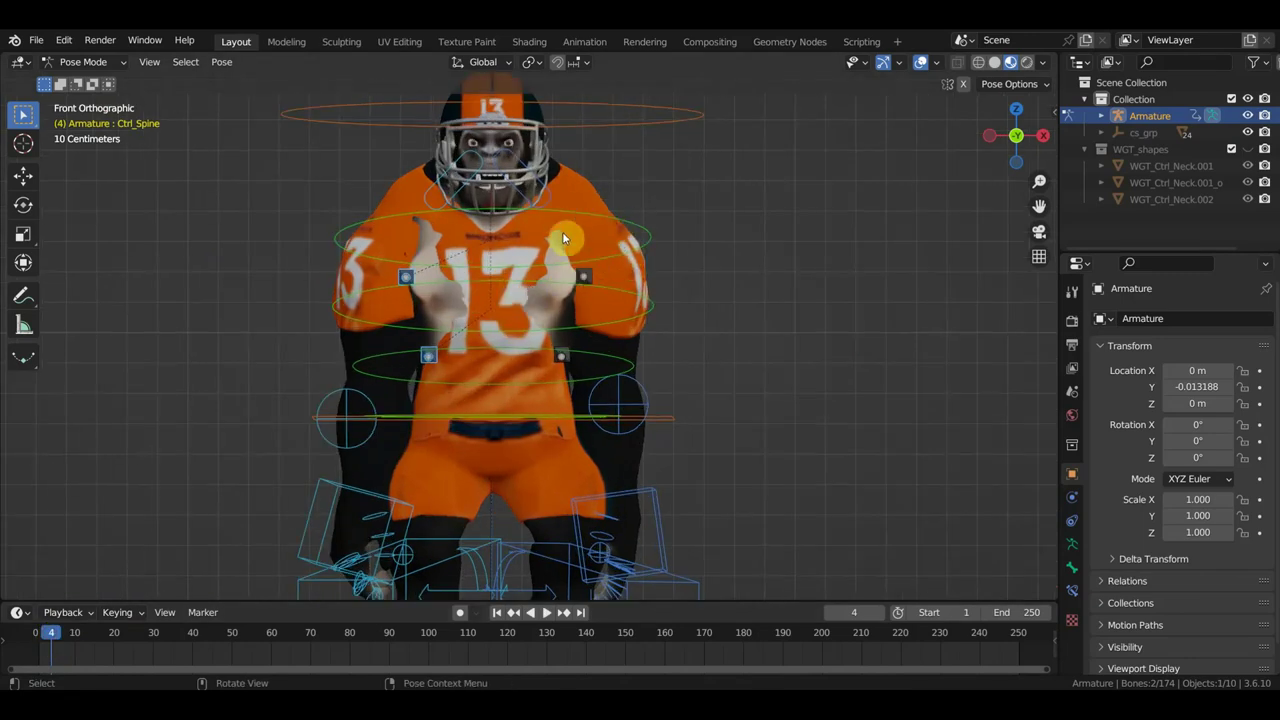
click(453, 222)
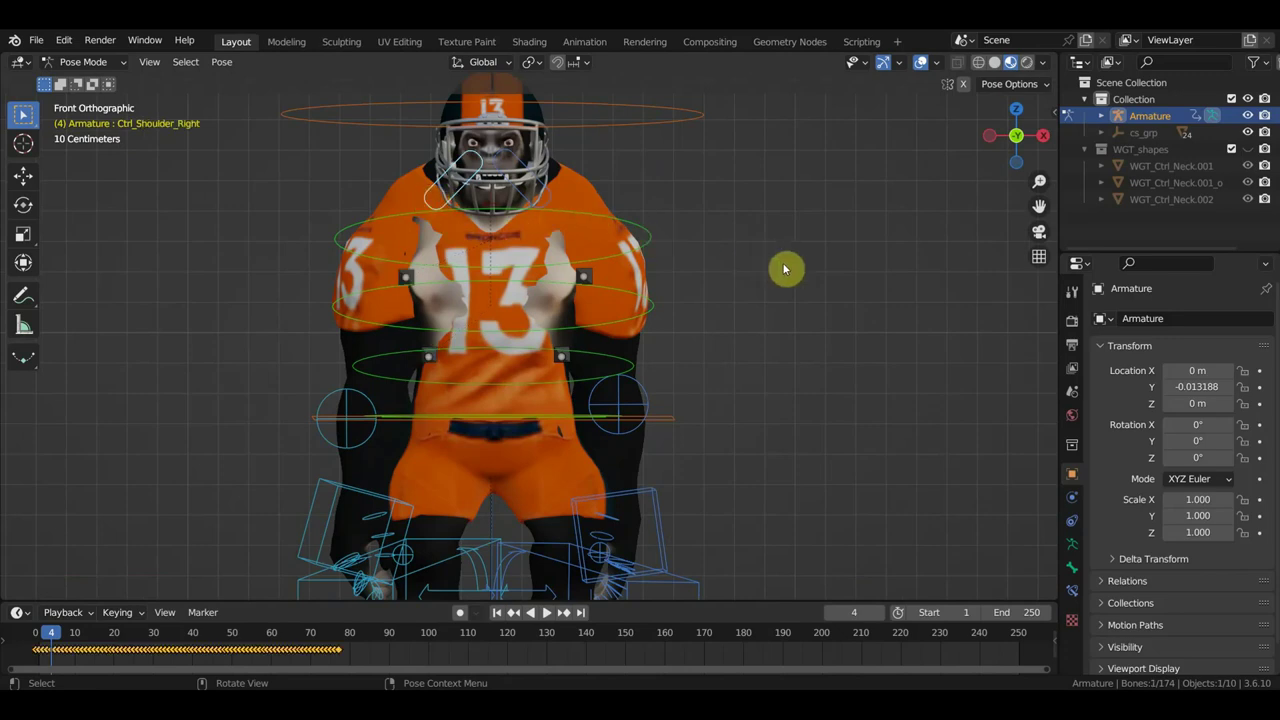
key(r)
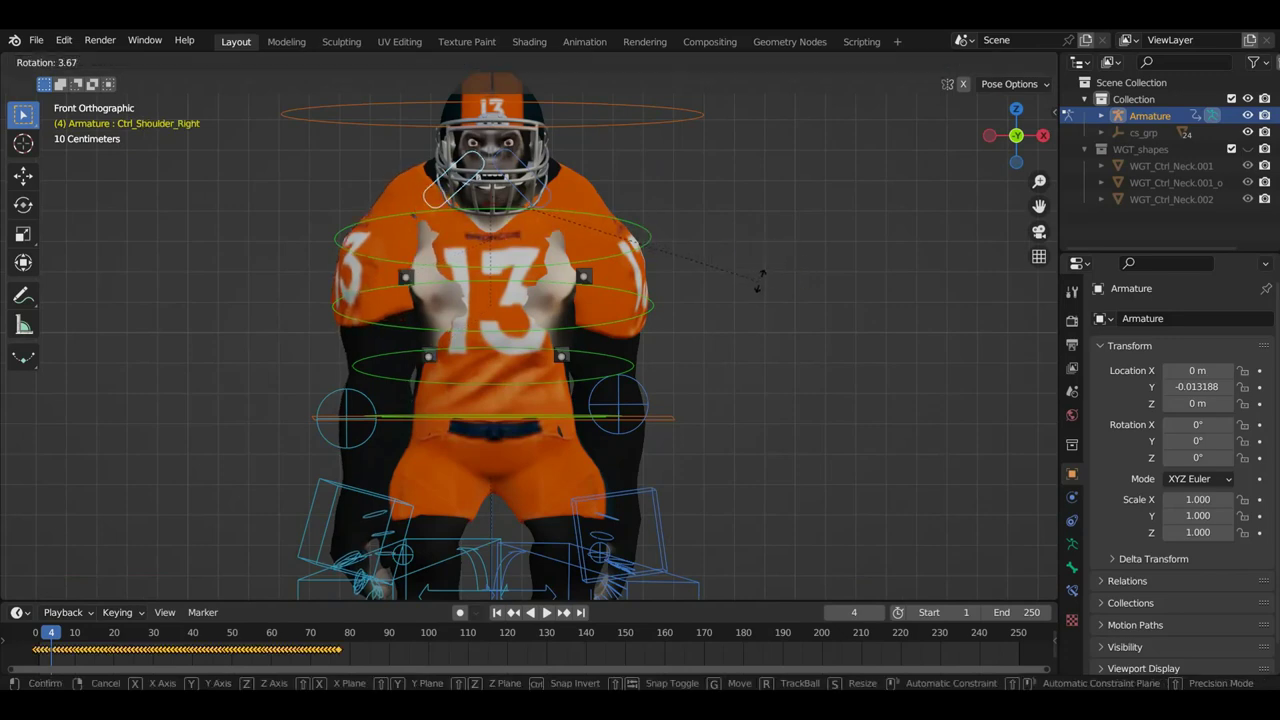
click(762, 278)
key(g)
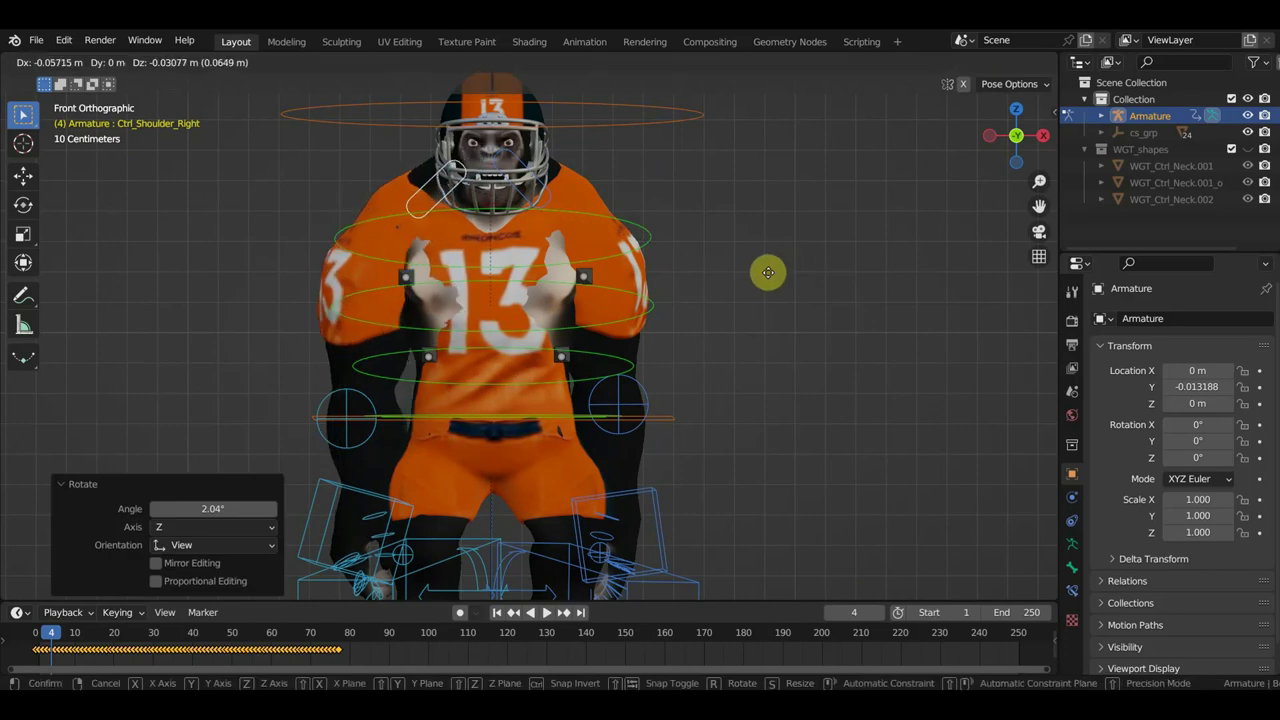
click(768, 272)
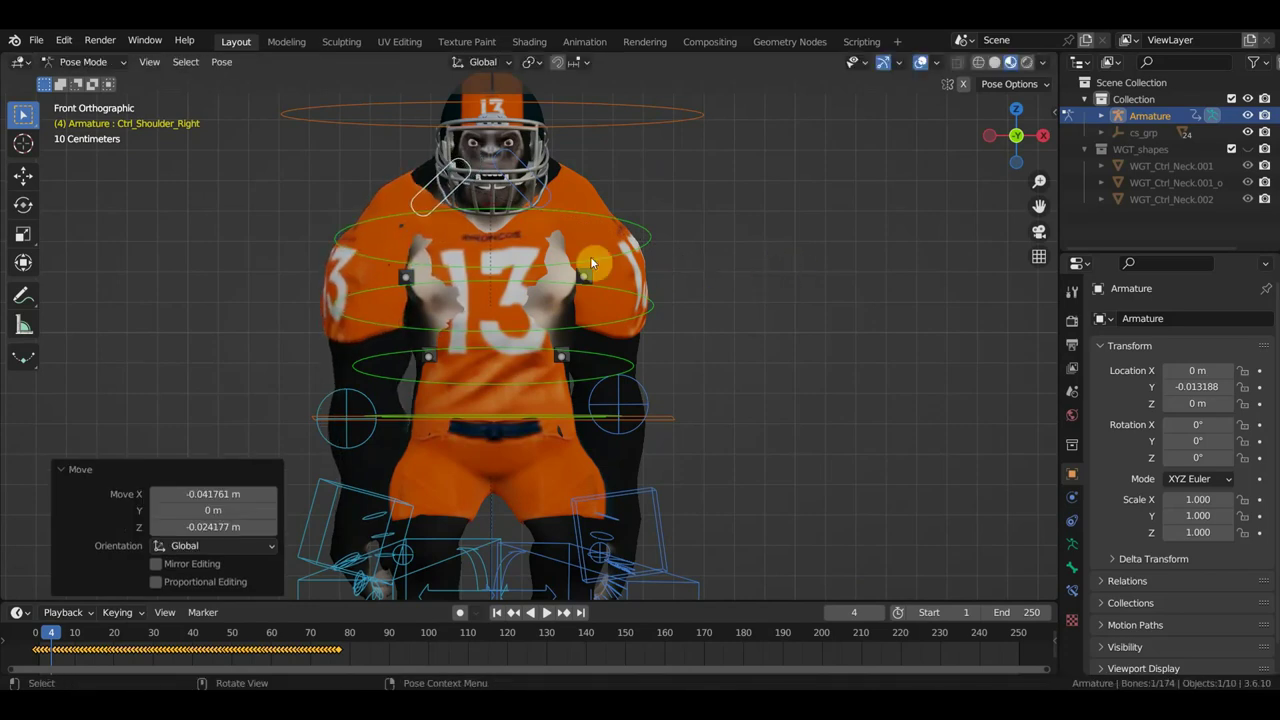
Step: Move and rotate the left shoulder -13.4°, then re-rotate the right shoulder to 9.47°
click(546, 198)
key(g)
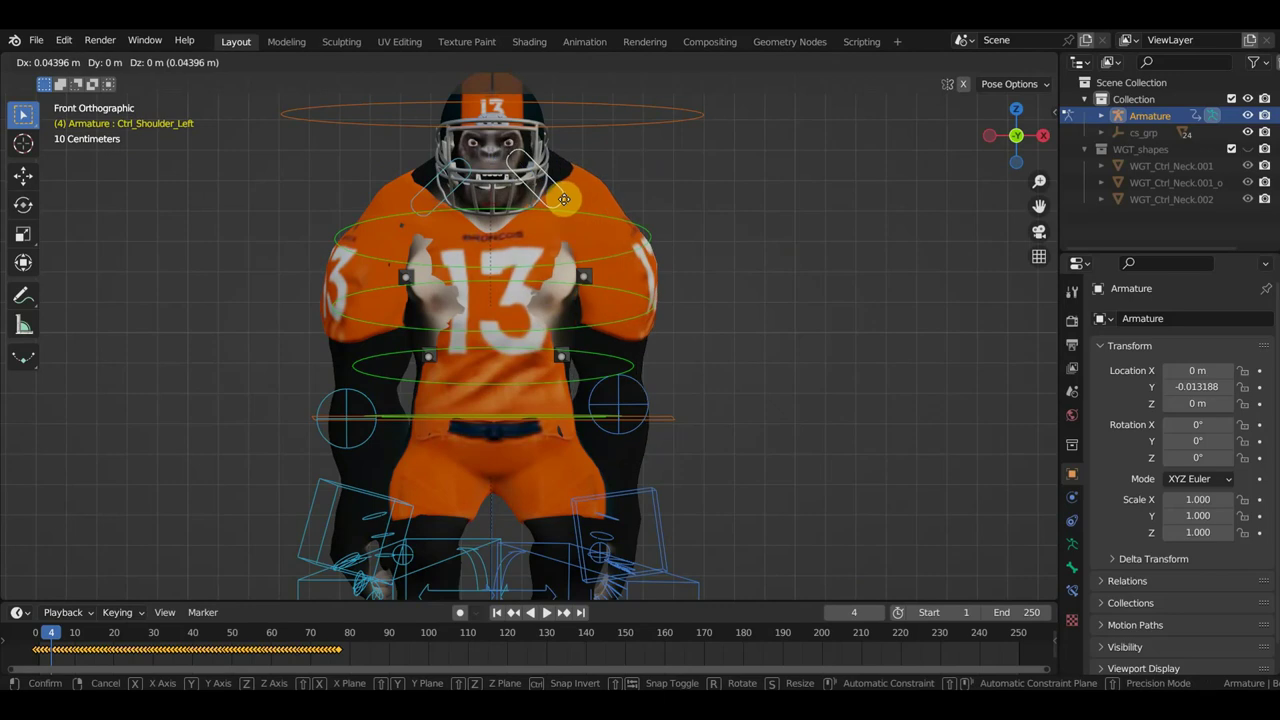
click(563, 200)
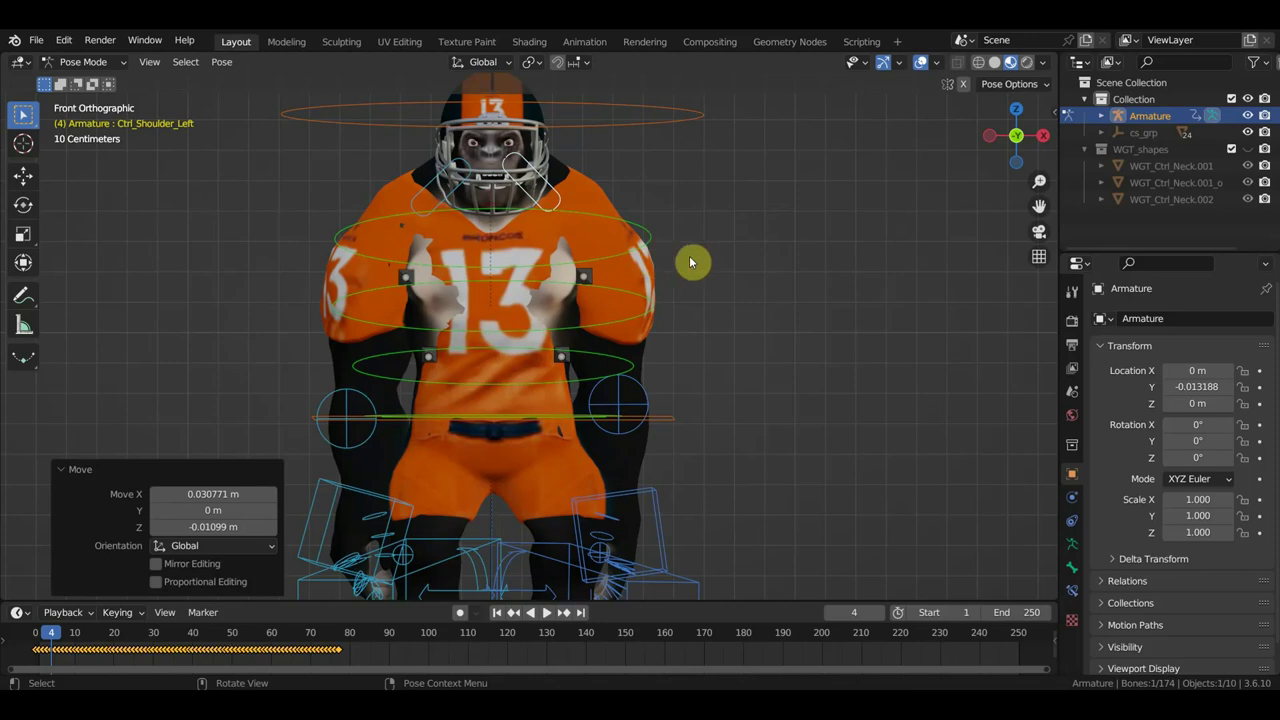
key(r)
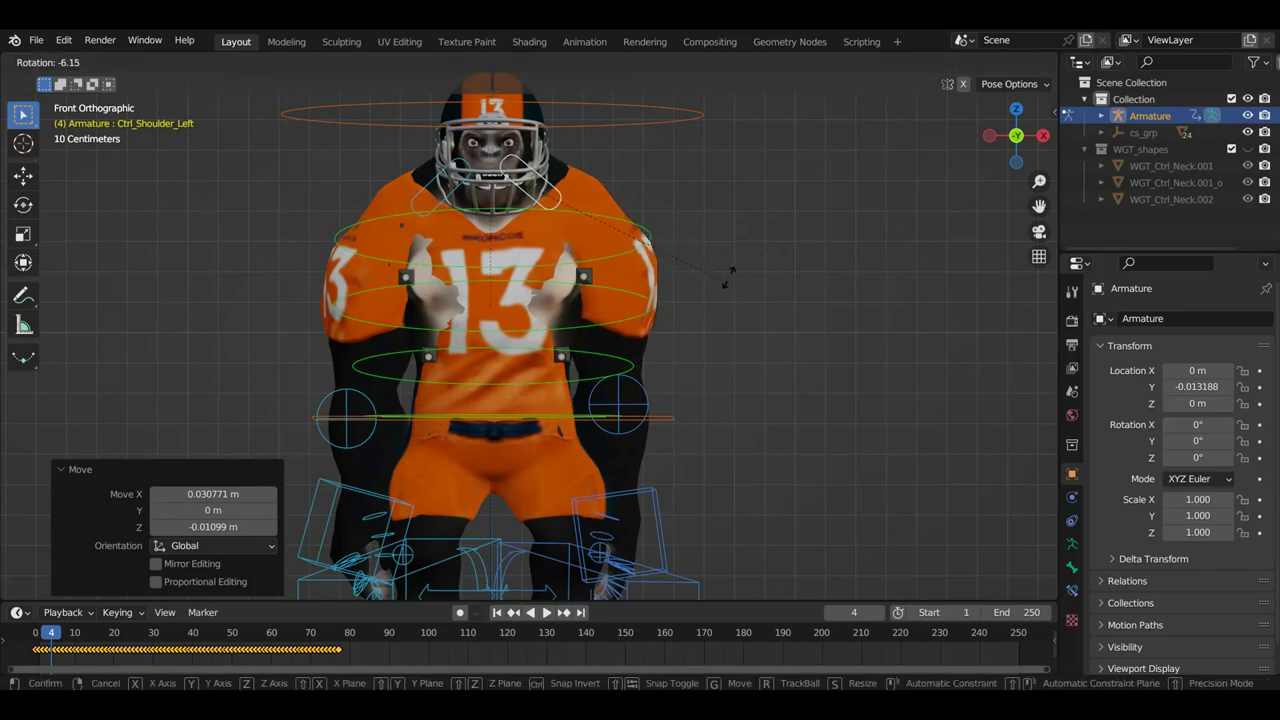
click(634, 240)
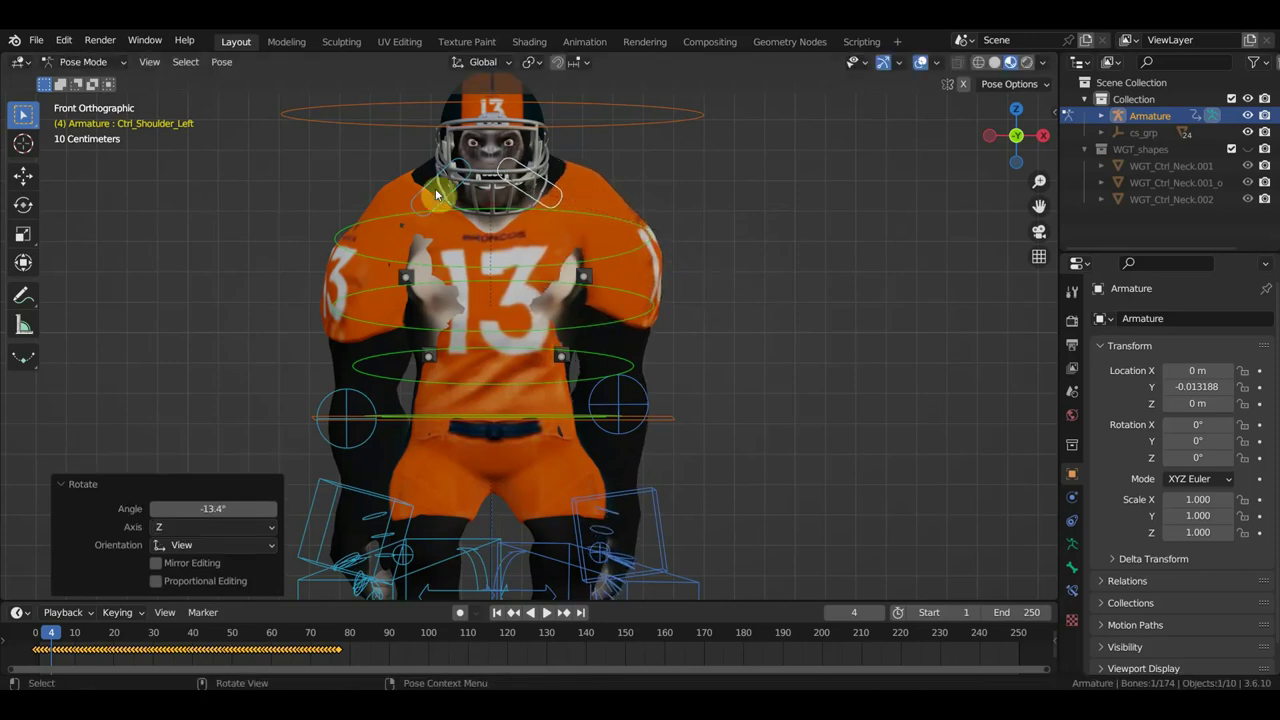
click(421, 187)
key(r)
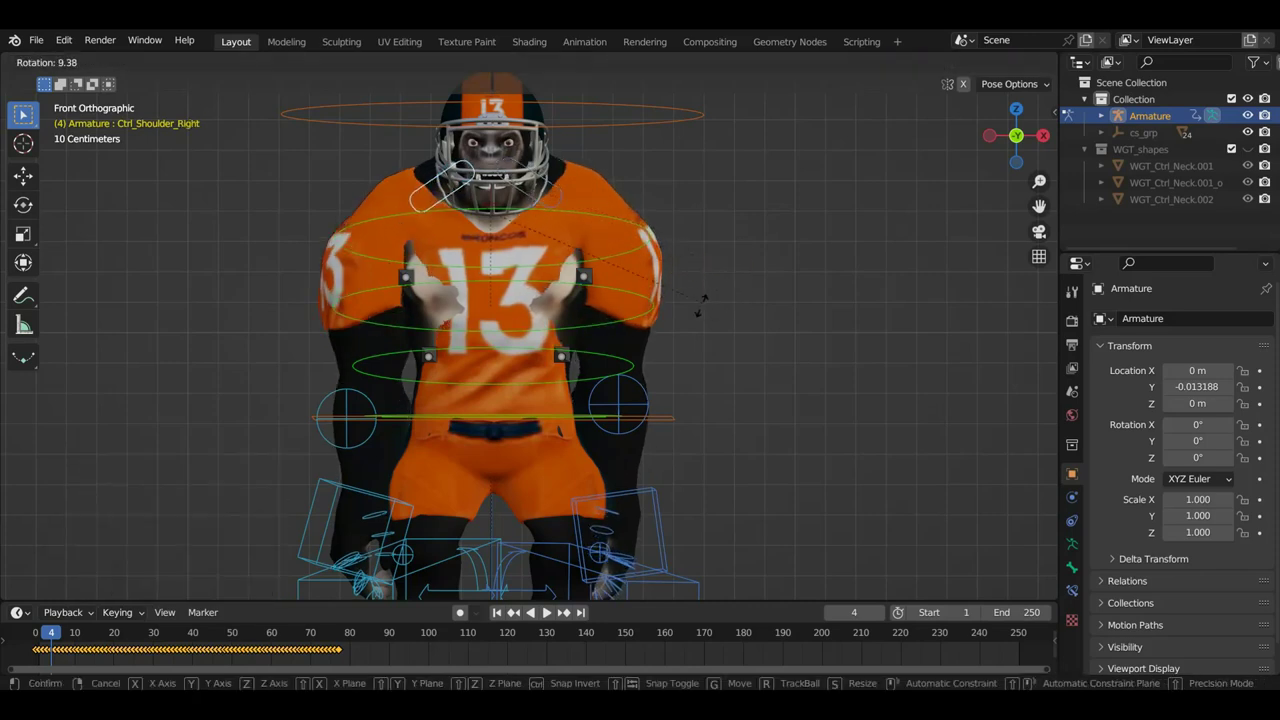
click(699, 303)
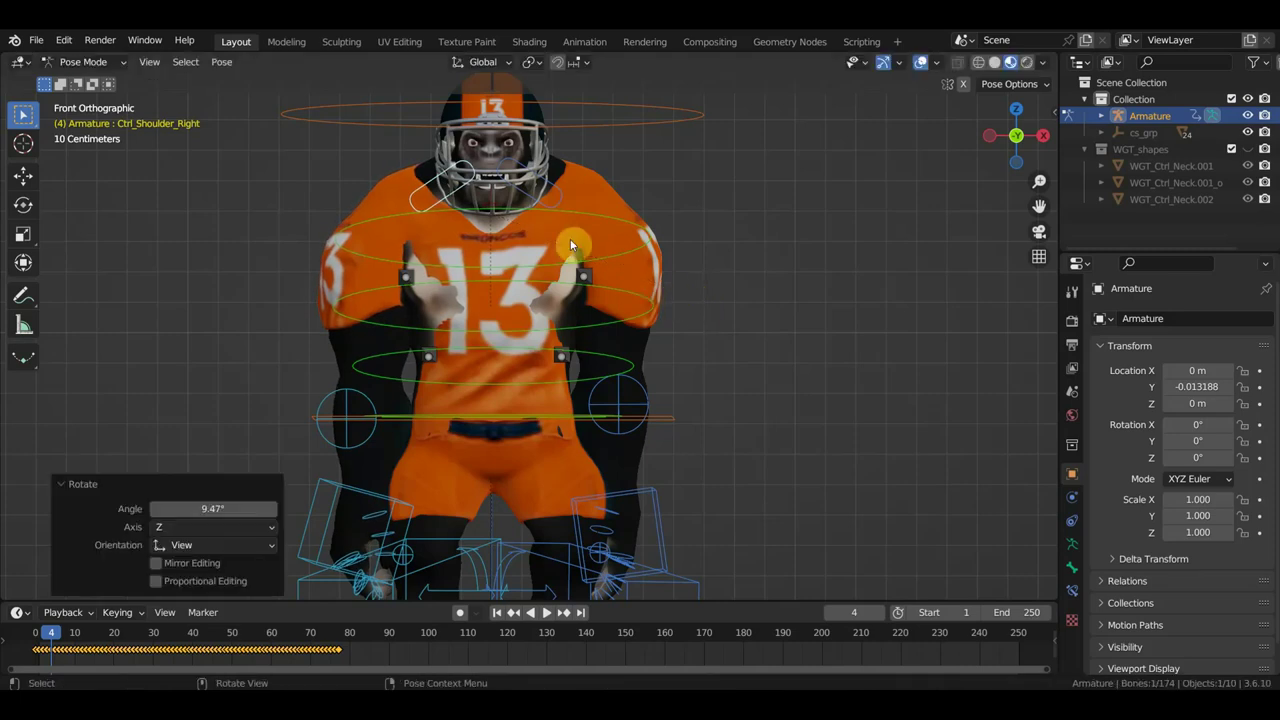
click(560, 200)
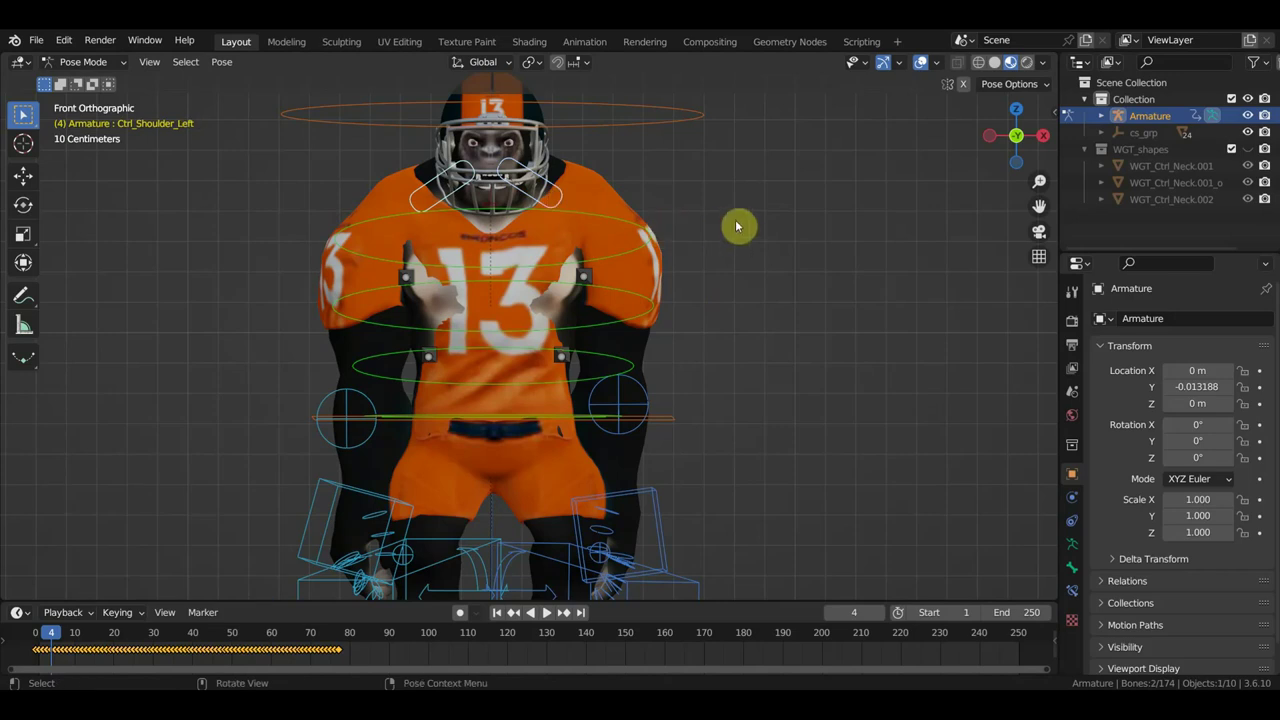
Step: Key Location & Rotation for all bones at frame 4, replacing the old keyframe row in a taller timeline
key(a)
key(i)
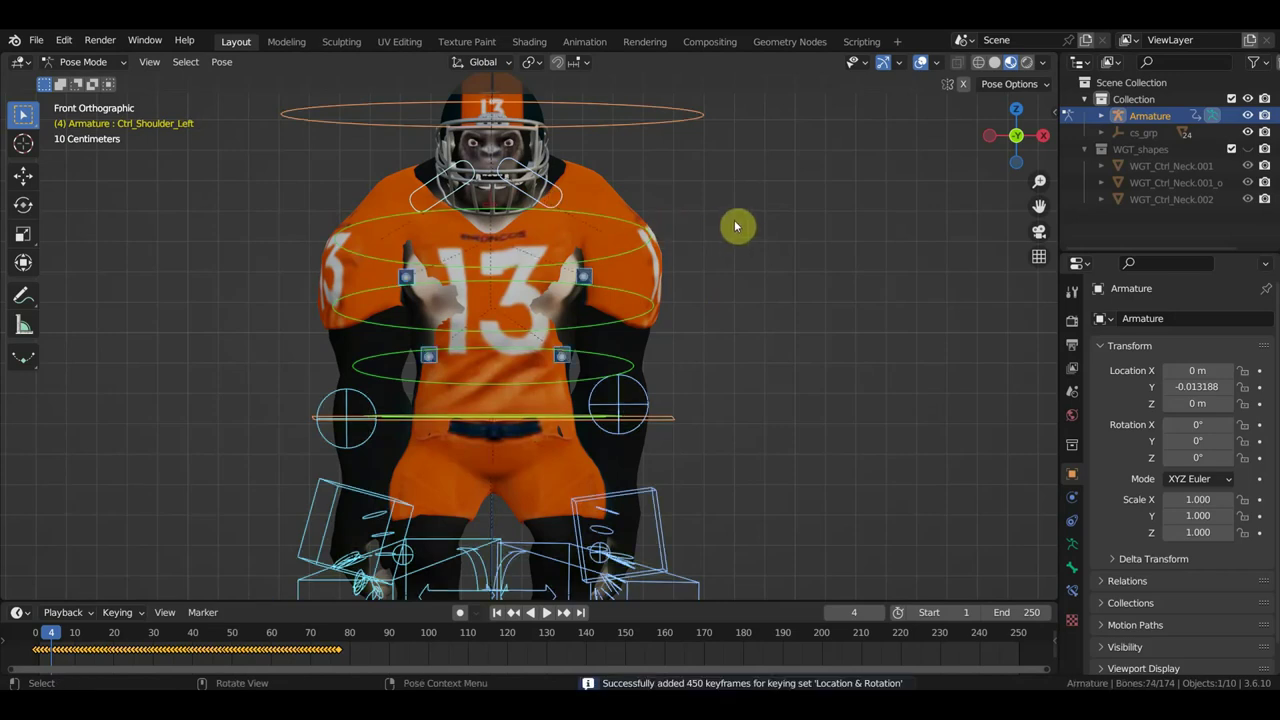
drag(407, 604, 55, 550)
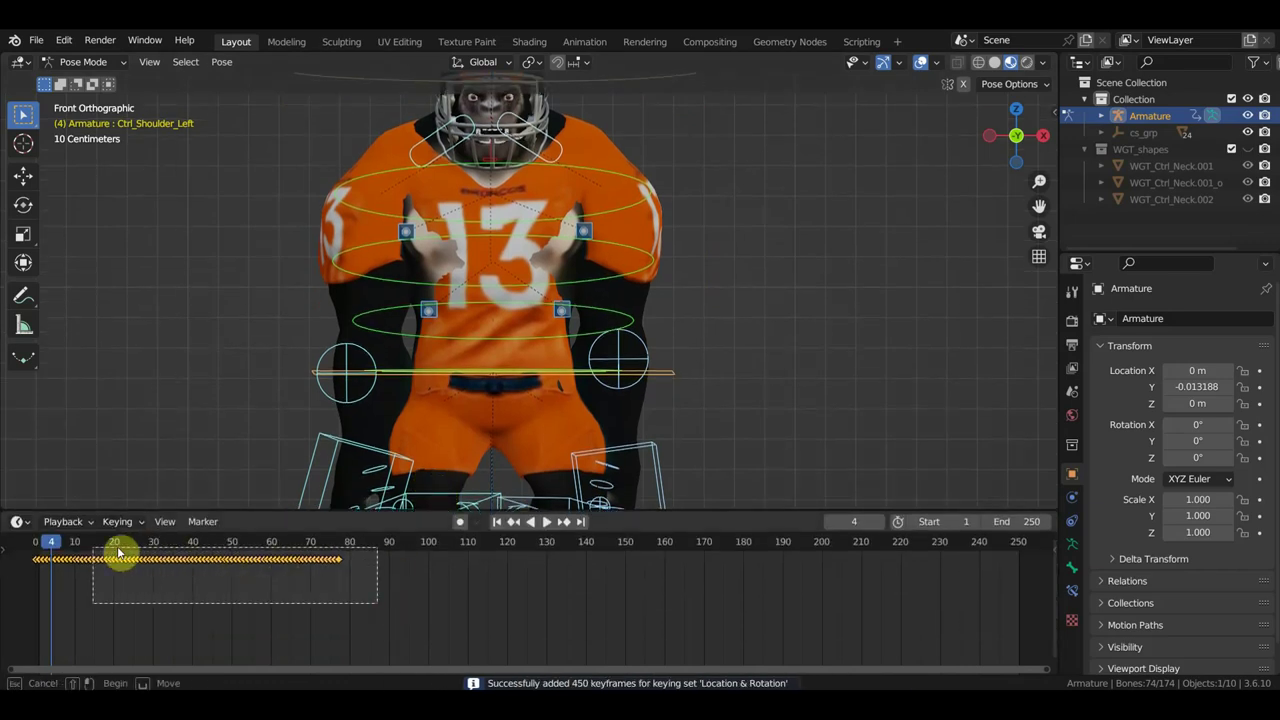
drag(394, 612, 34, 548)
key(Delete)
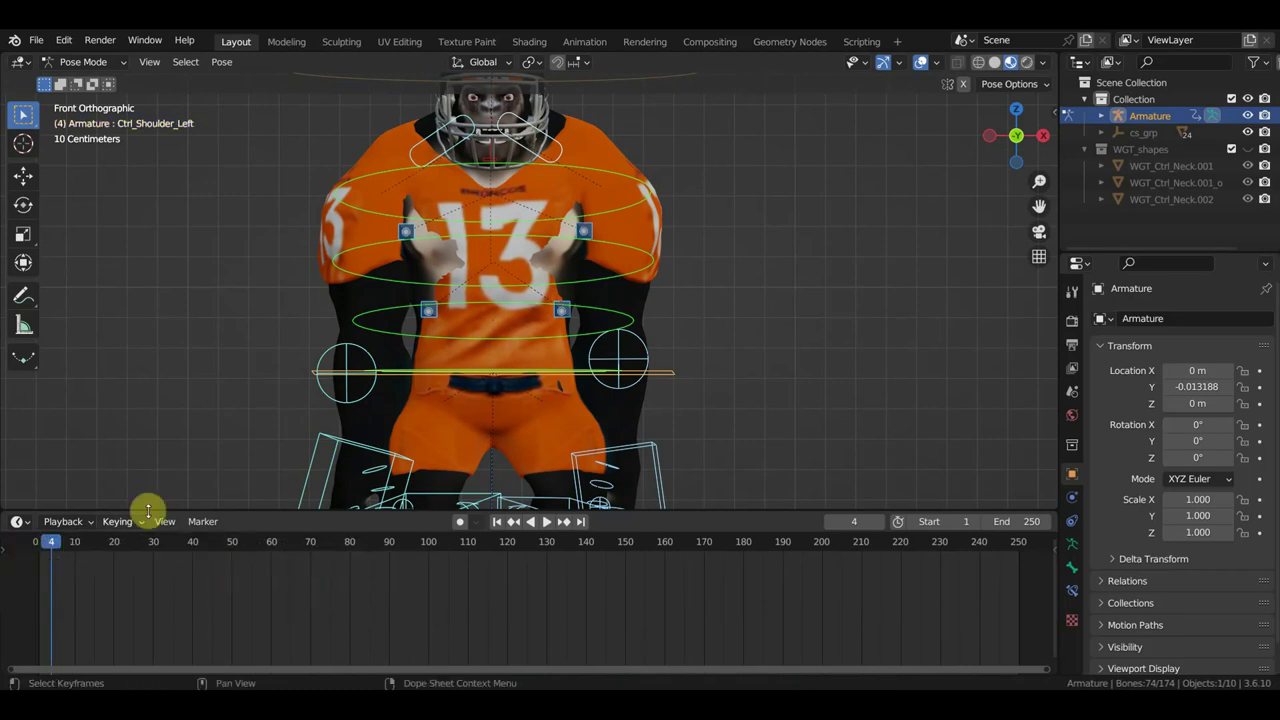
key(i)
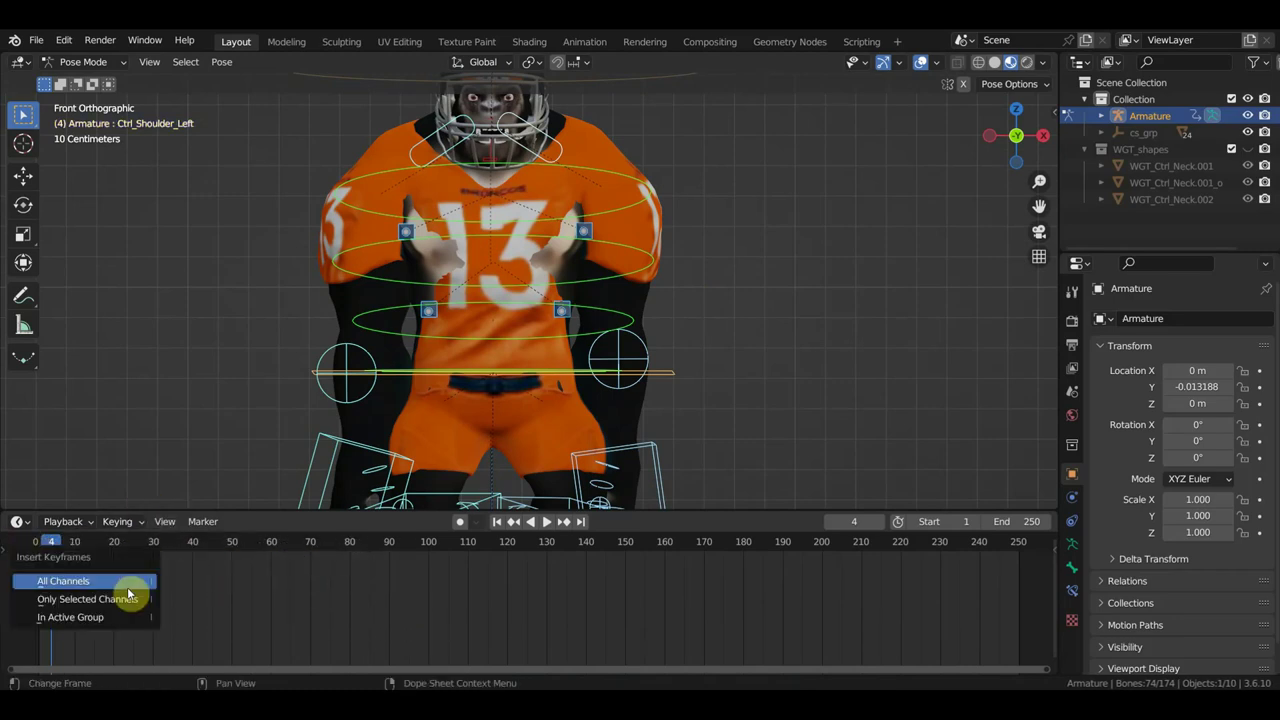
key(i)
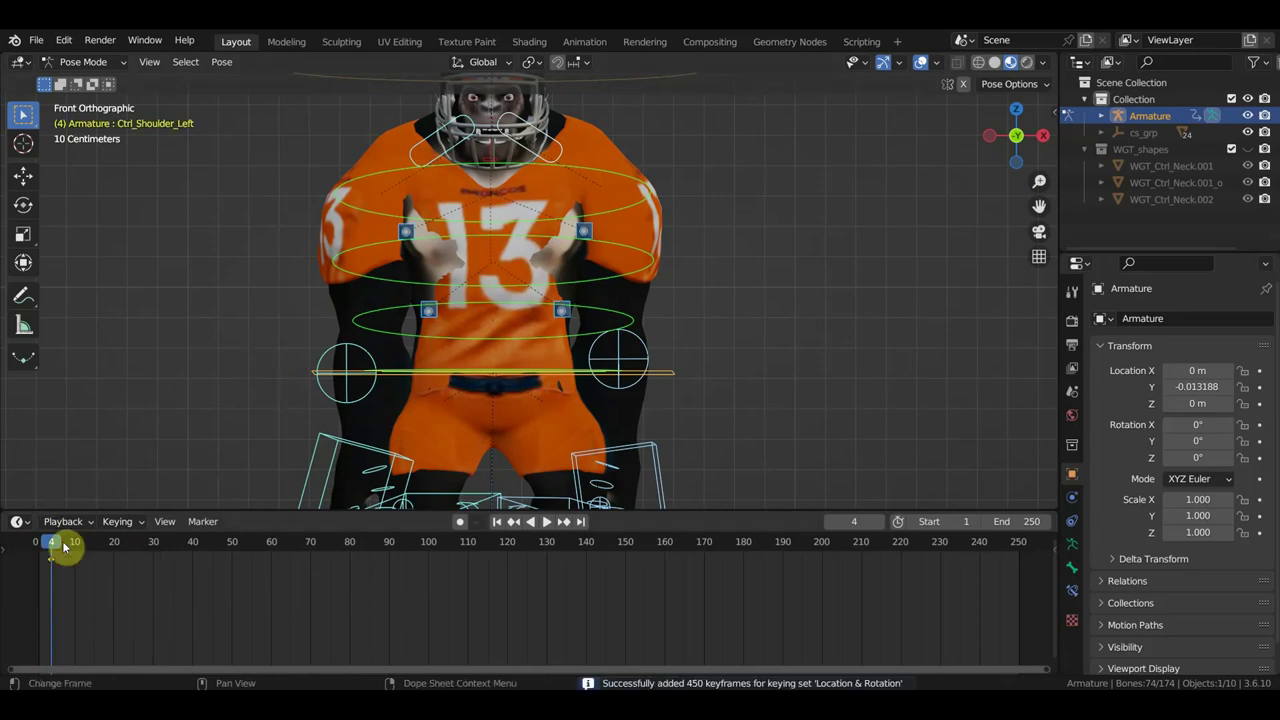
Step: Play back the animation, return to the frame 4 keyframe and restore the deleted keyframe row
key(space)
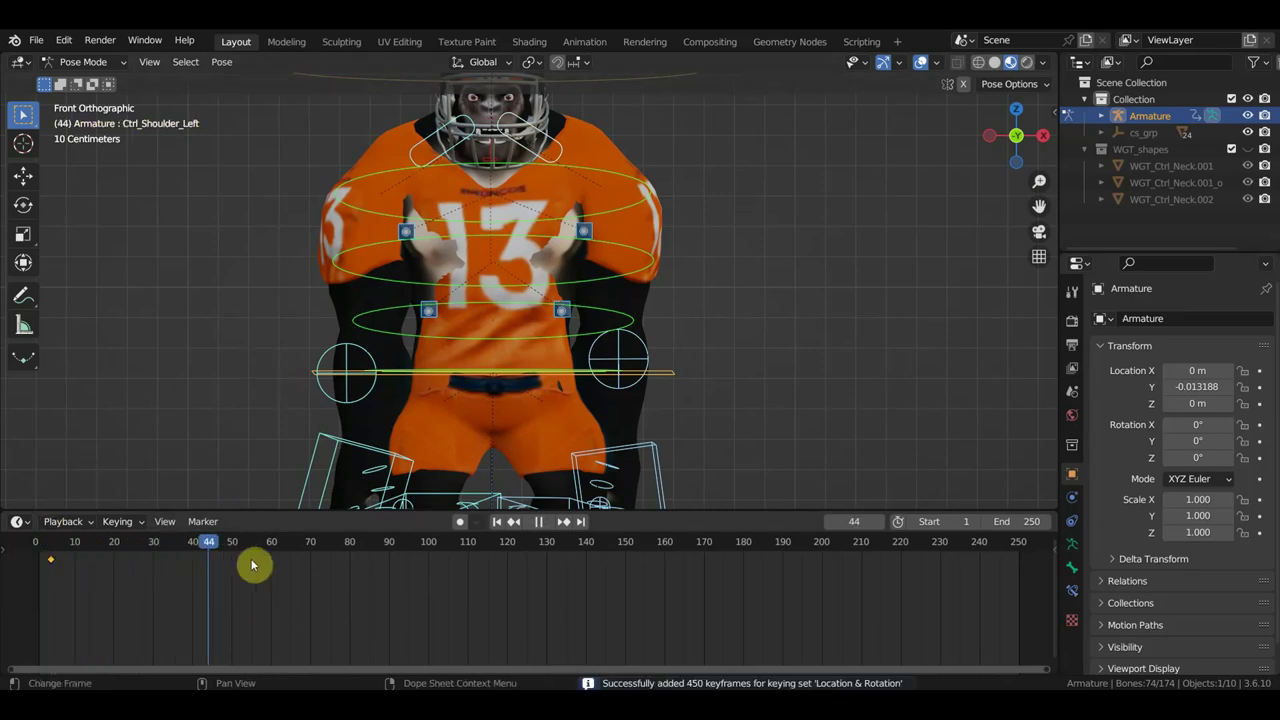
mouse_move(171, 557)
mouse_down()
mouse_move(34, 558)
mouse_move(743, 577)
mouse_up()
scroll(722, 413, down, 2)
scroll(722, 413, up, 1)
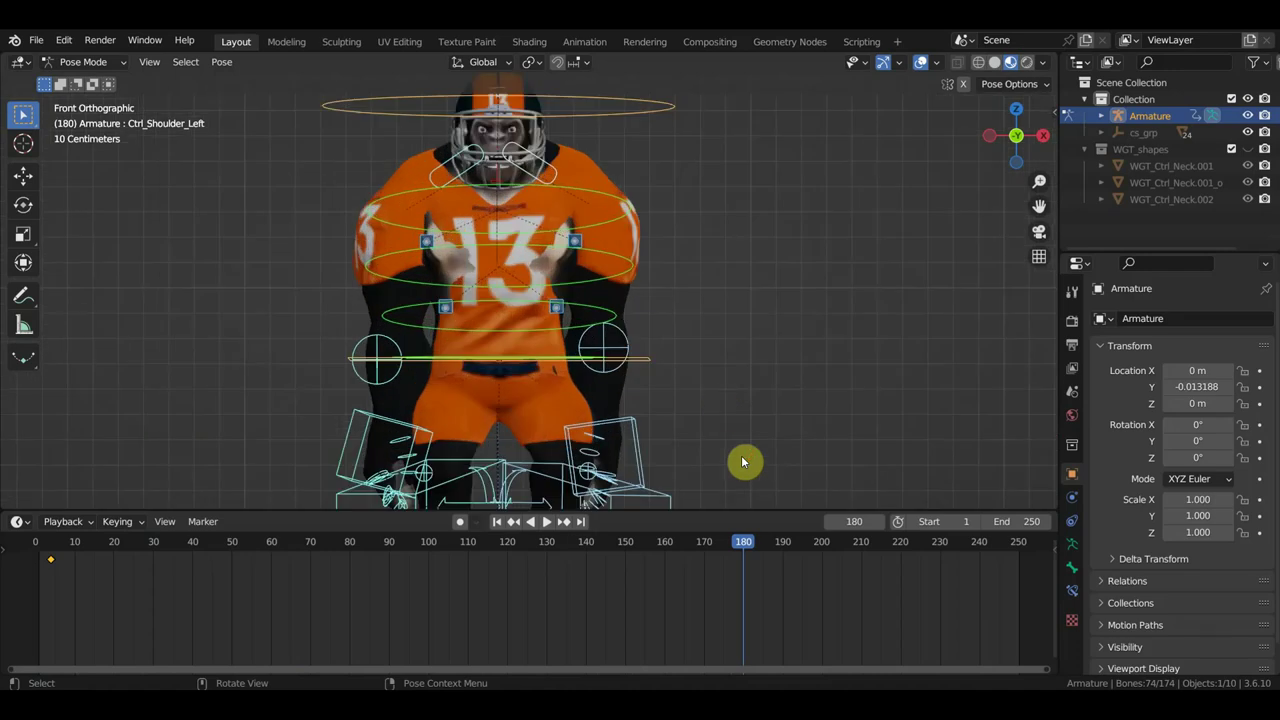
drag(750, 545, 530, 545)
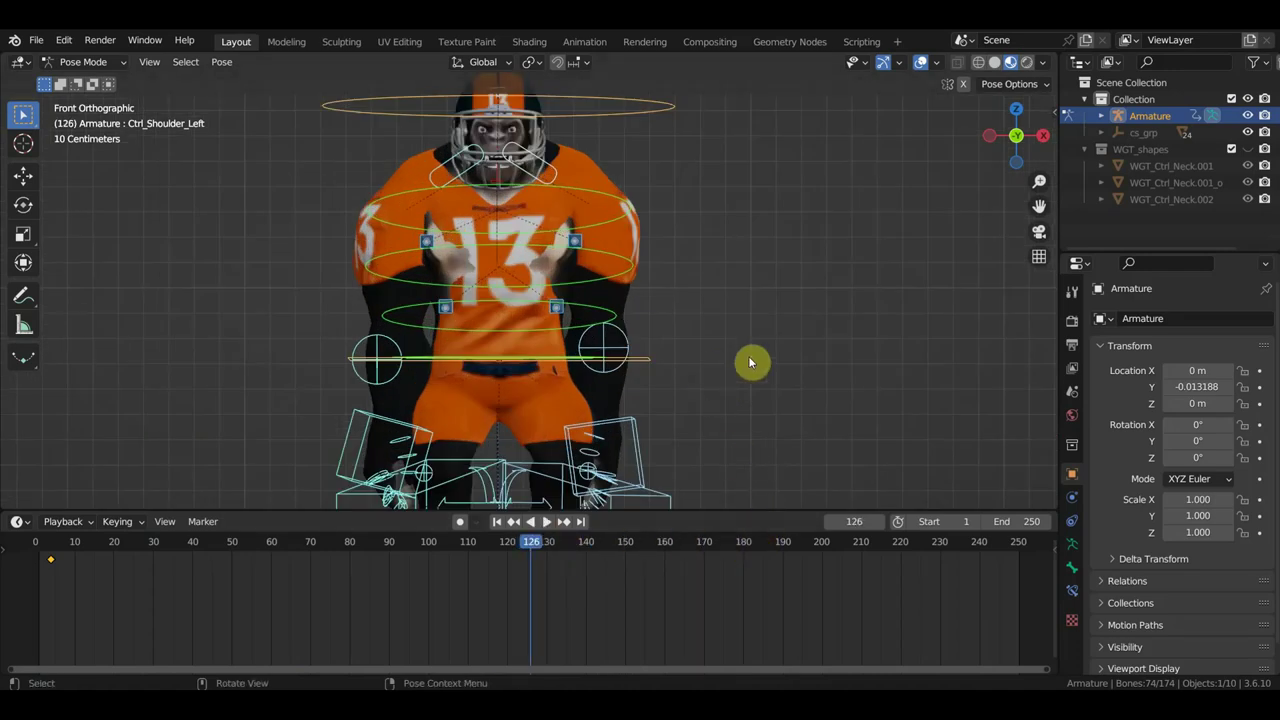
key(Down)
key(i)
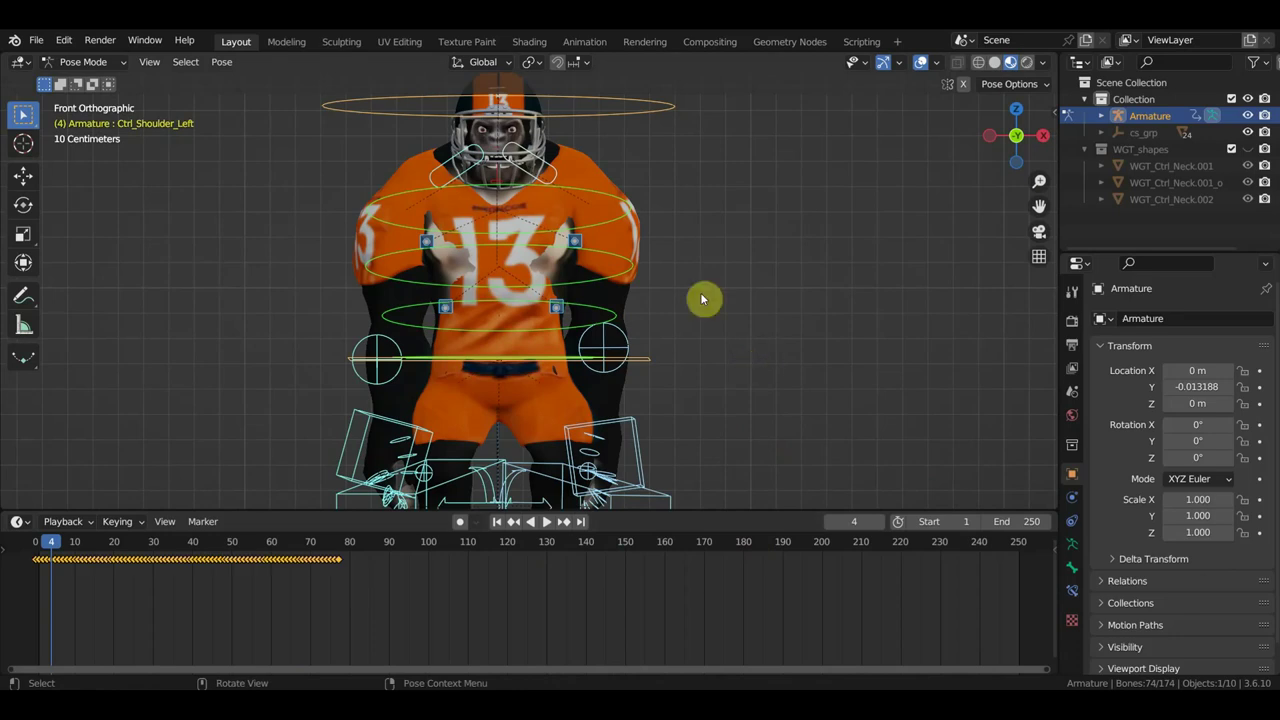
click(548, 170)
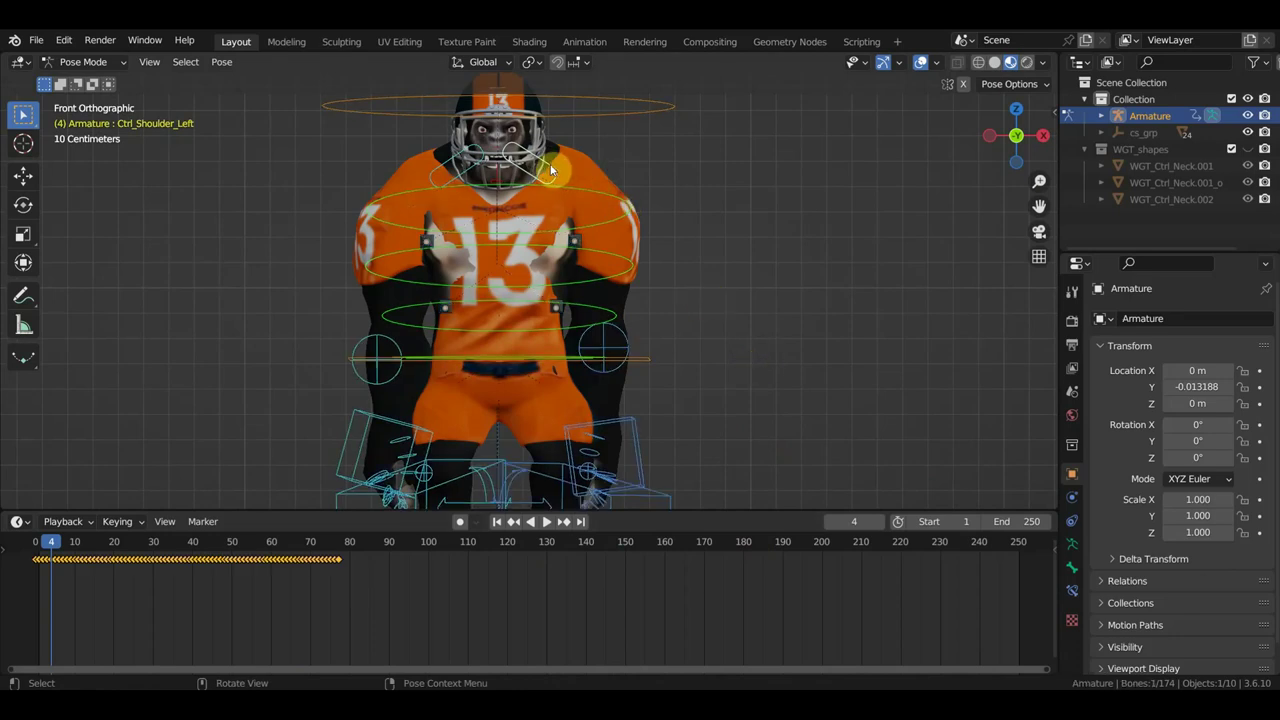
Step: Replace both shoulder controls' keys with new Location & Rotation keyframes at frame 4
shift+click(449, 165)
drag(369, 599, 50, 553)
key(Delete)
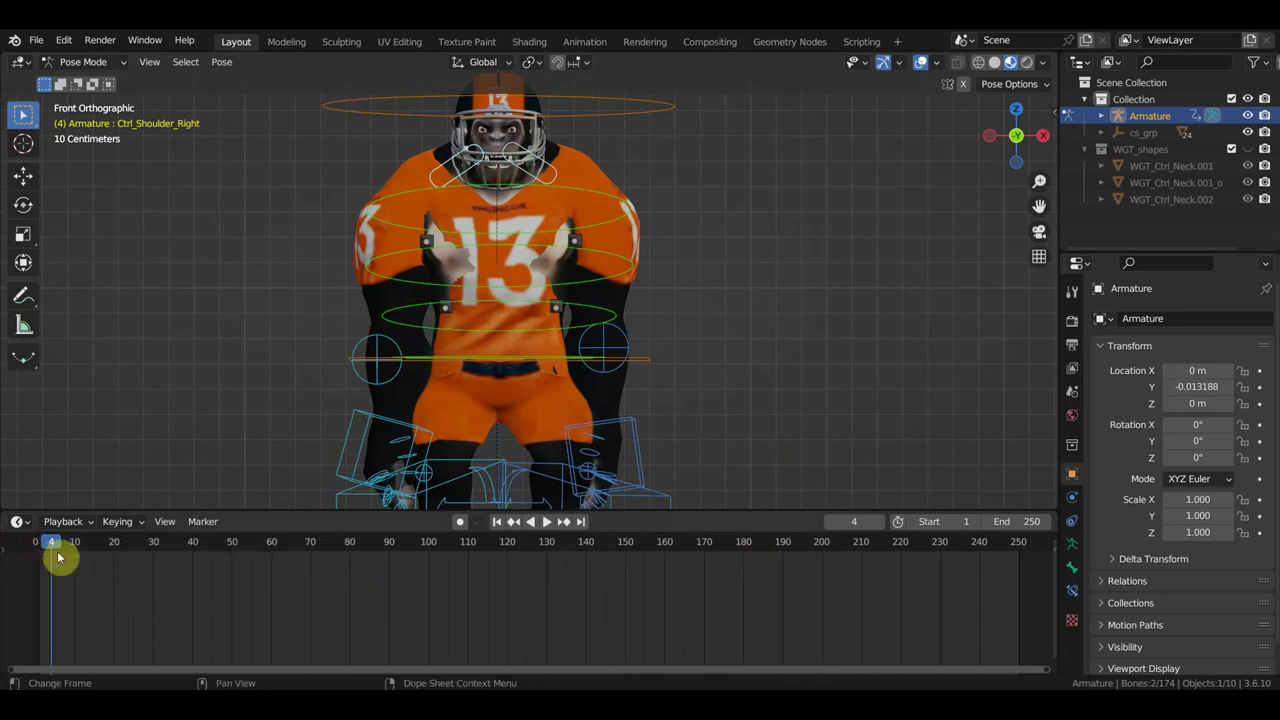
key(i)
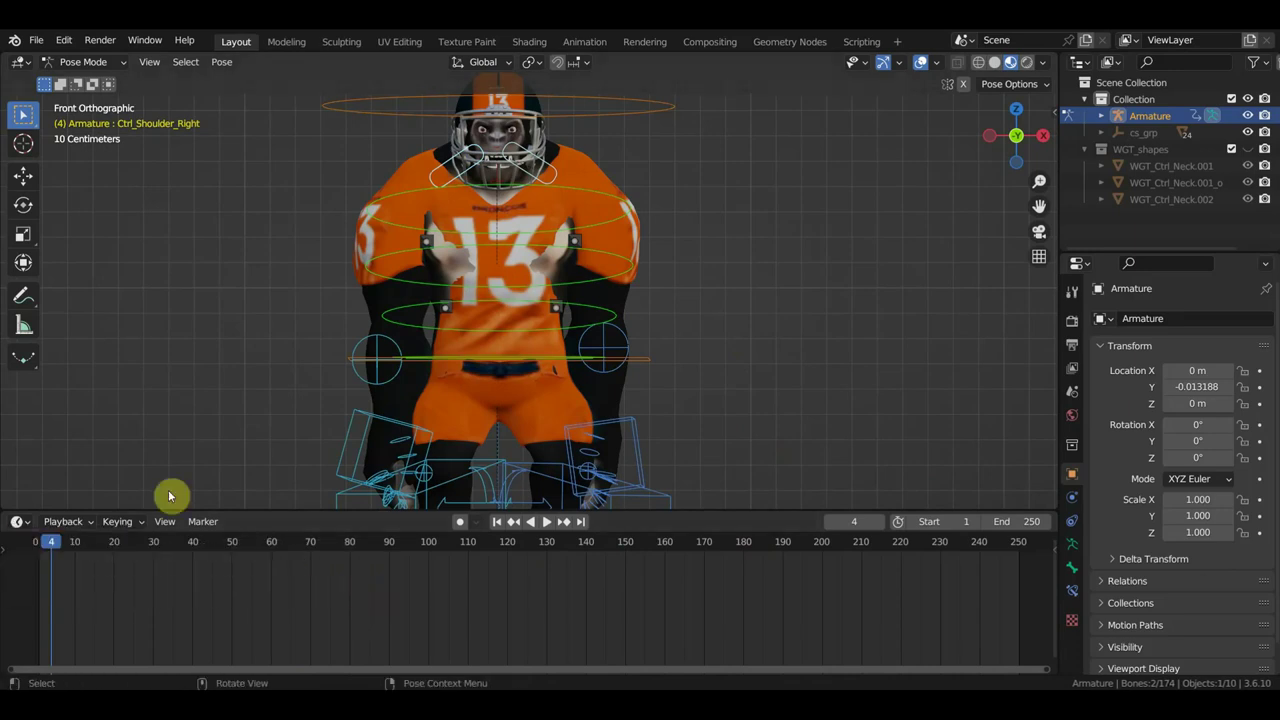
key(i)
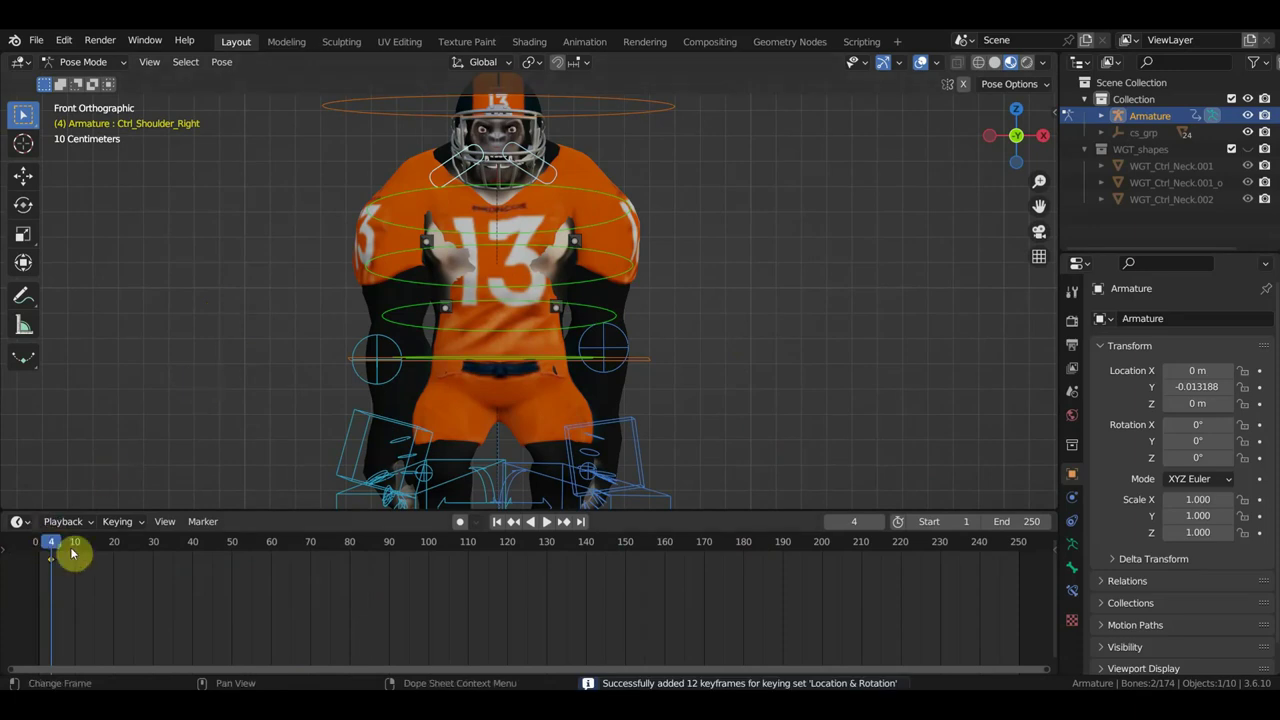
key(space)
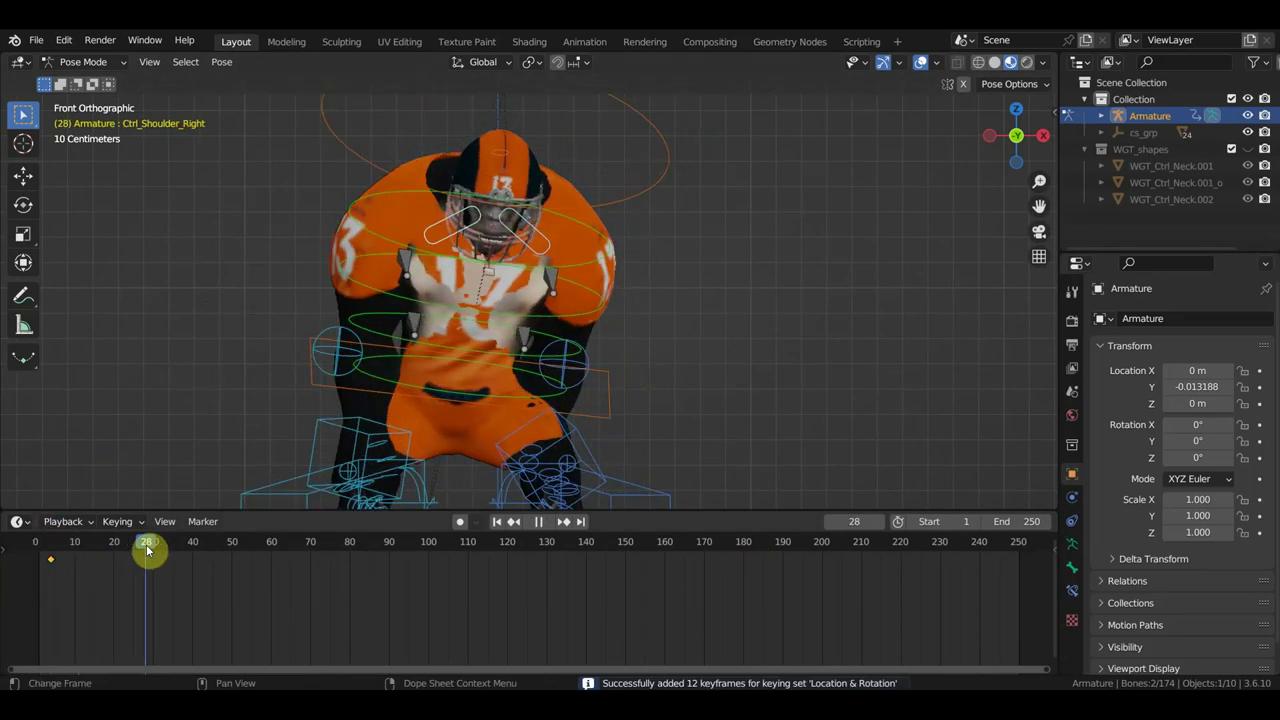
Step: Stop at frame 33 and check the crouch from the side and front, then deselect all bones
drag(190, 549, 166, 549)
key(space)
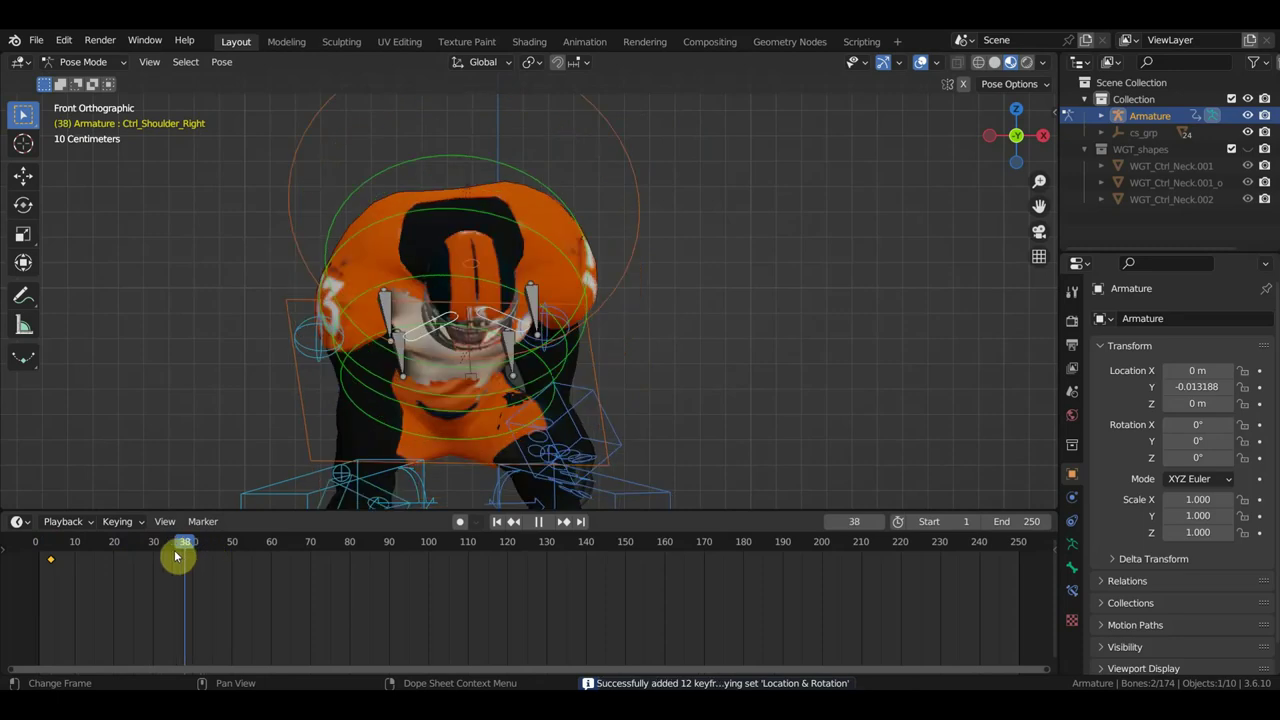
mouse_move(368, 389)
middle_down()
mouse_move(519, 396)
mouse_move(503, 386)
mouse_move(443, 224)
mouse_move(443, 286)
mouse_move(334, 272)
middle_up()
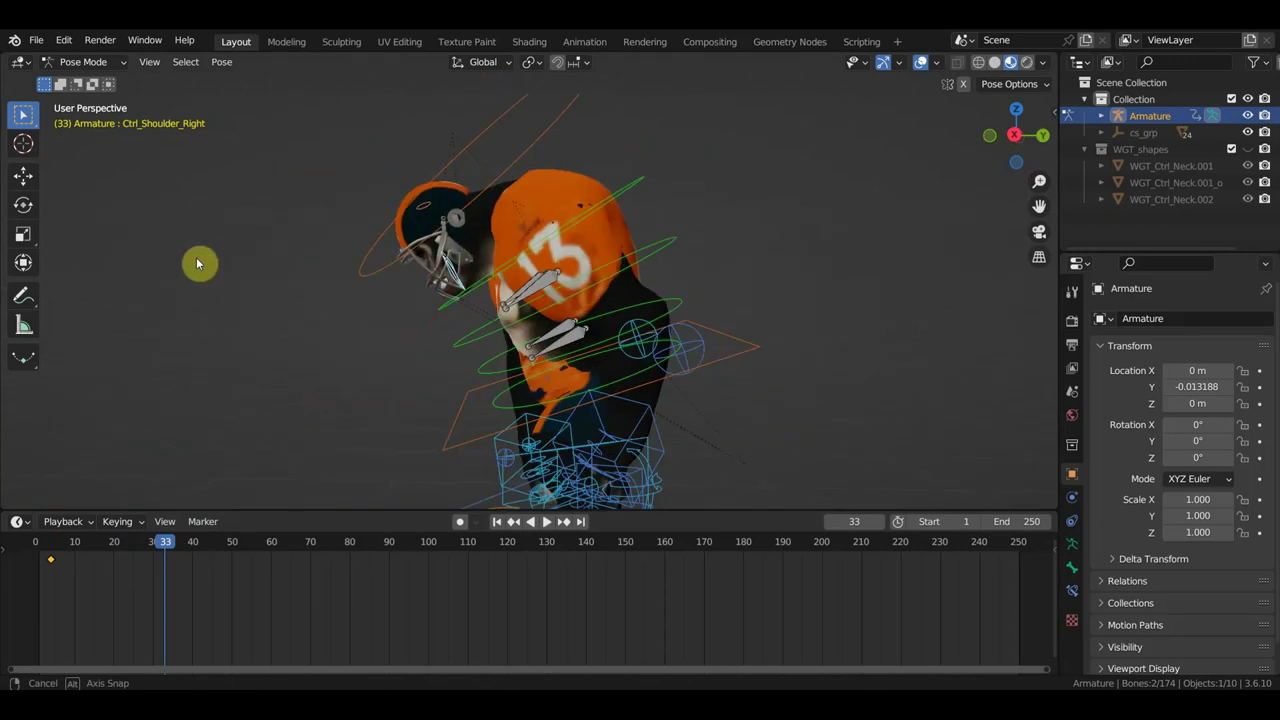
middle_drag(210, 263, 380, 263)
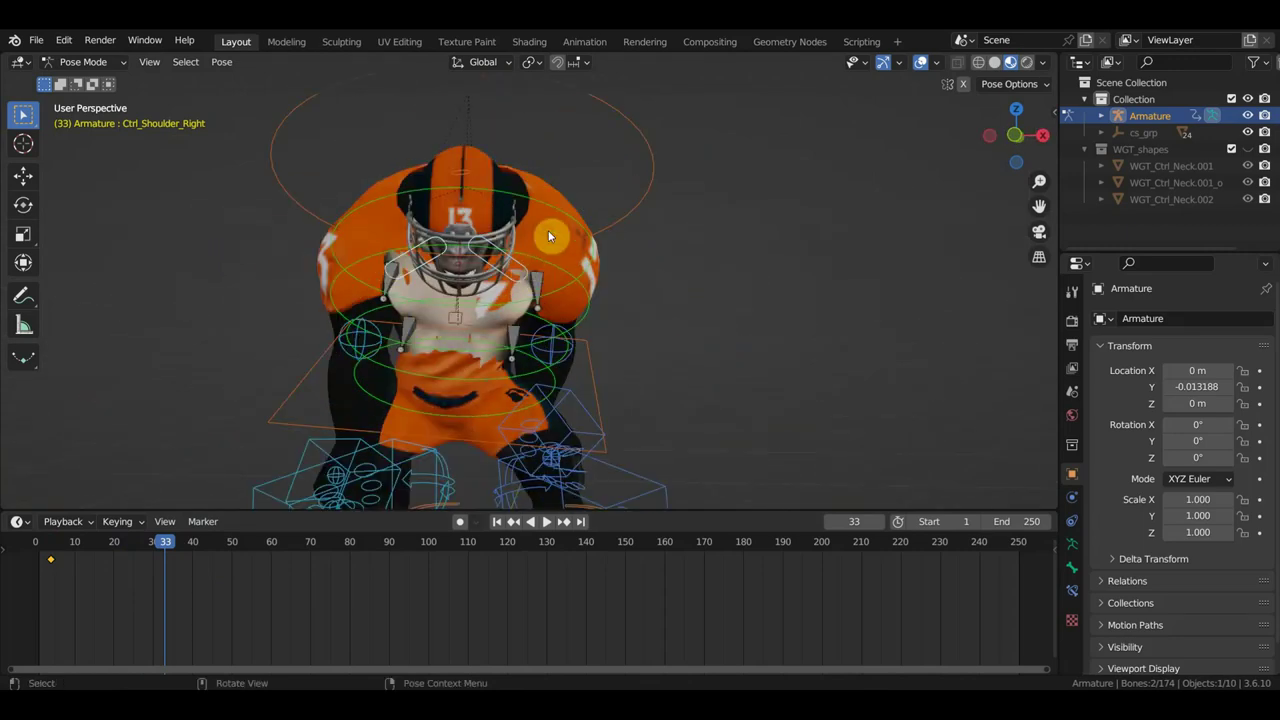
click(548, 236)
click(85, 61)
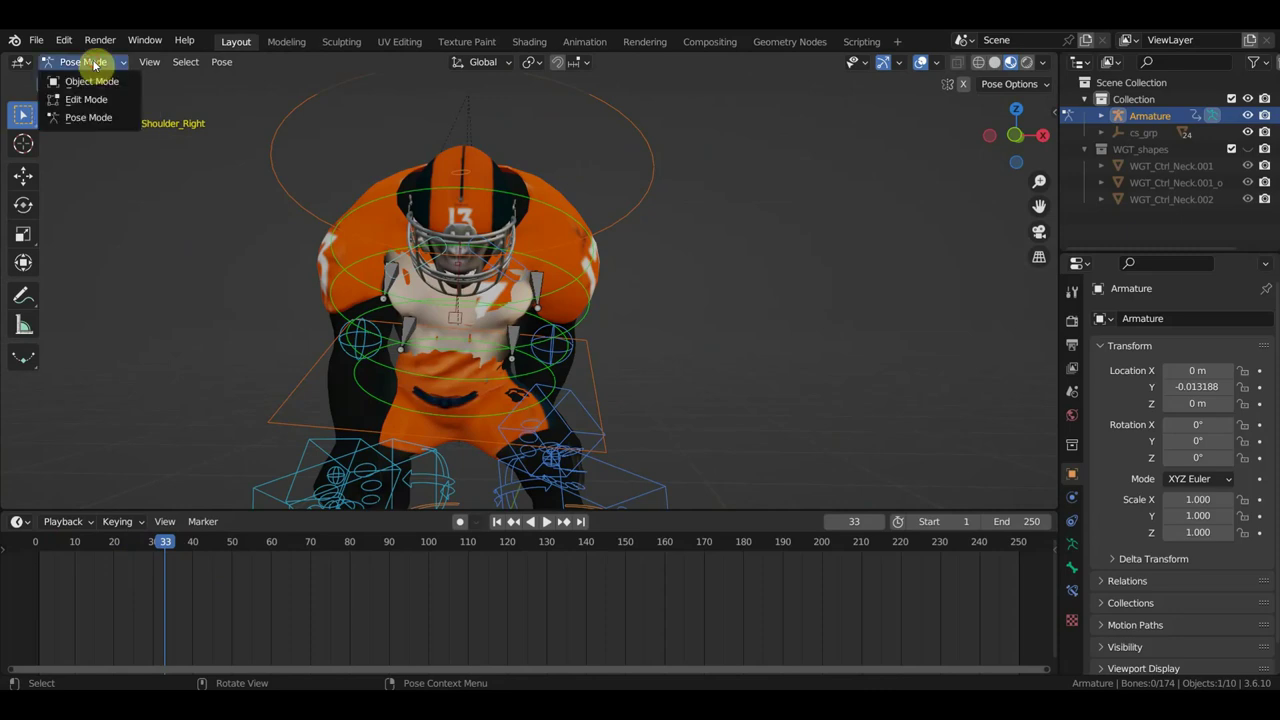
Step: Return to Object Mode, select the jersey mesh and go back to frame 1
click(88, 80)
click(557, 197)
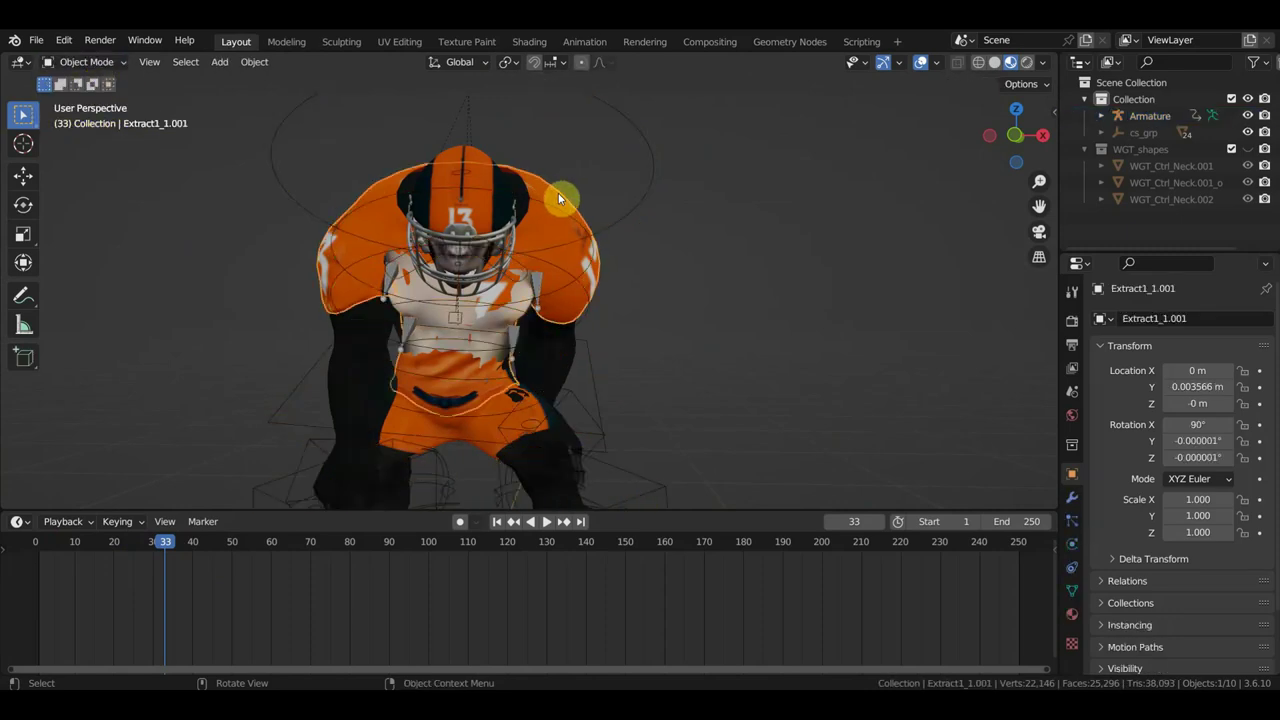
scroll(763, 349, down, 2)
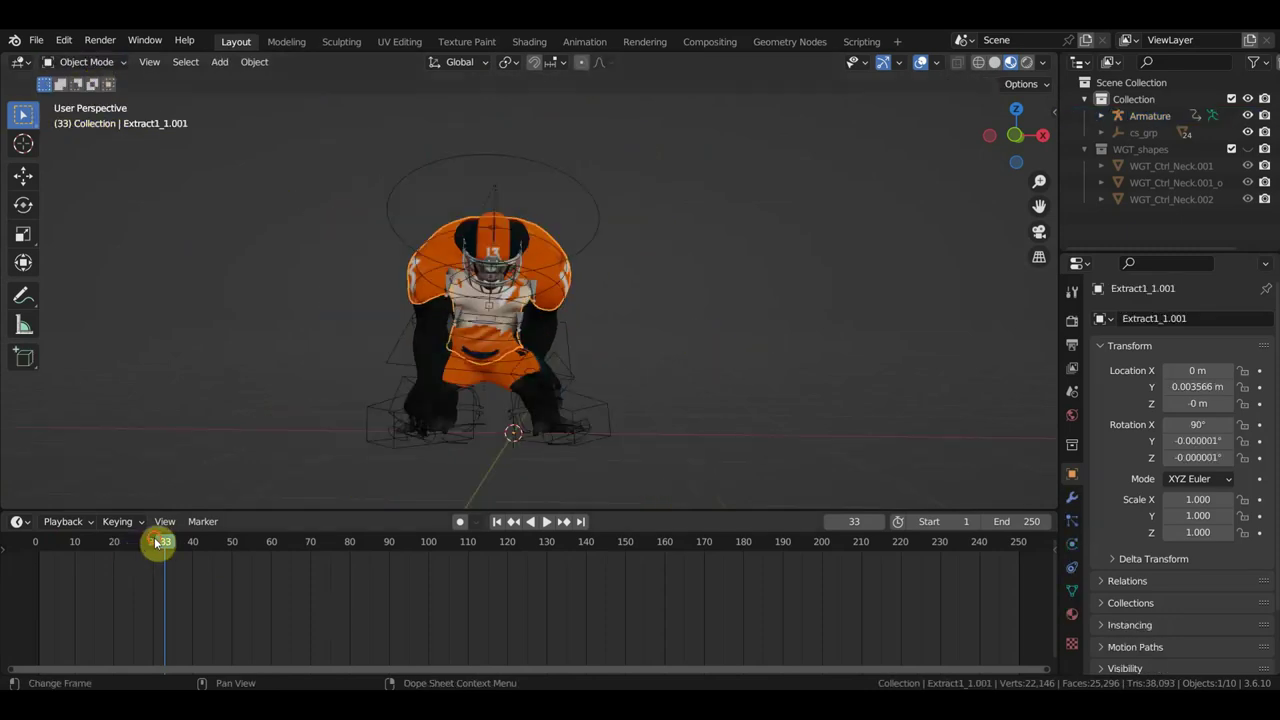
drag(157, 542, 40, 542)
scroll(475, 397, up, 4)
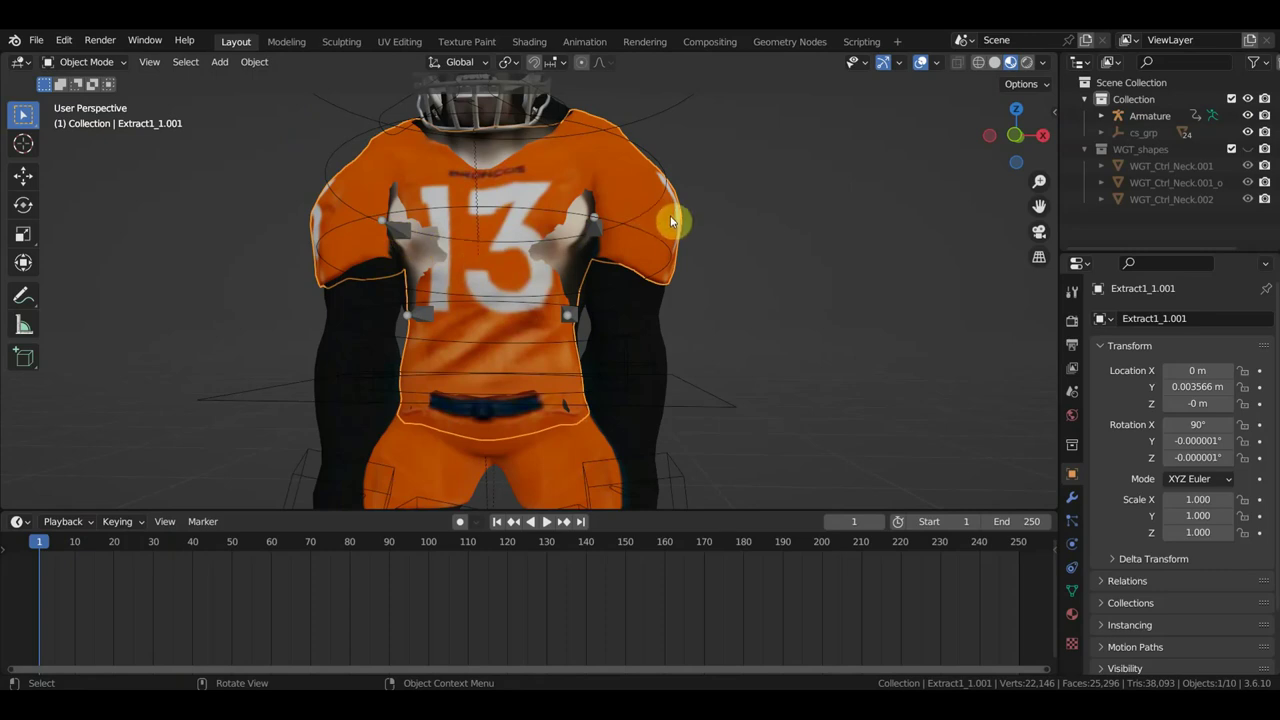
Step: Delete the jersey's Armature modifier, return to frame 0 and add the armature to the selection
click(1072, 497)
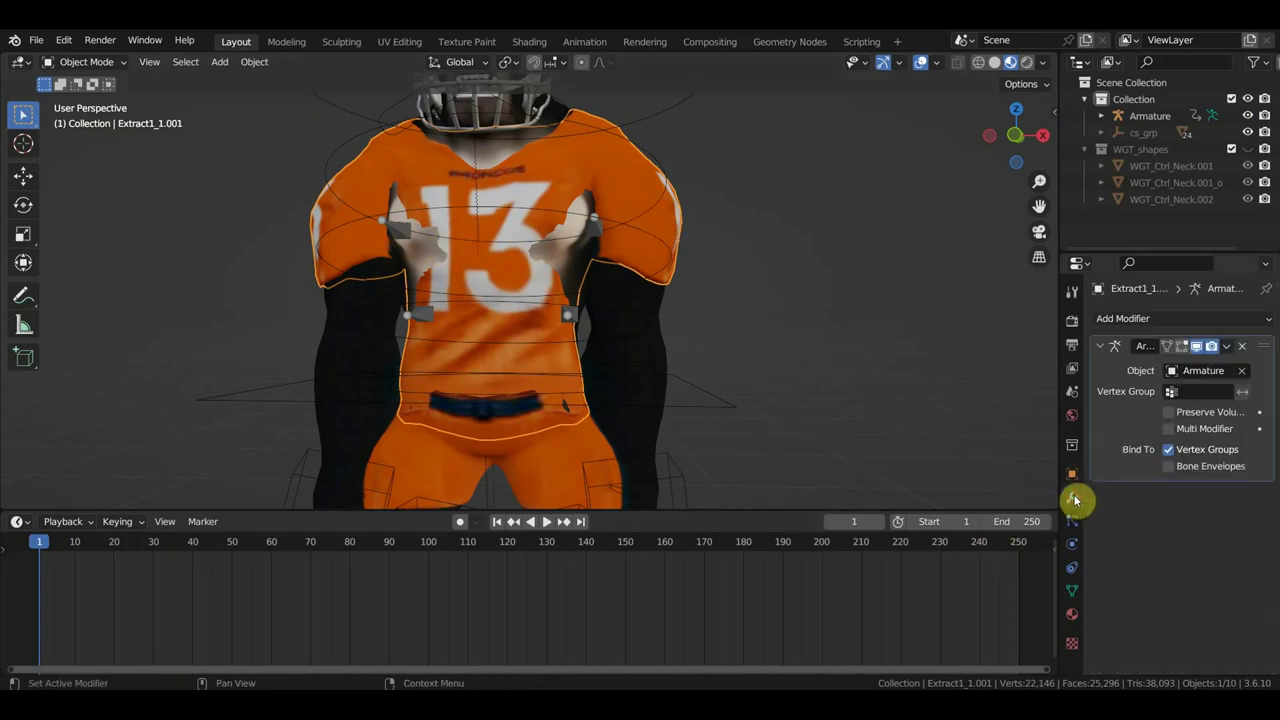
click(1243, 348)
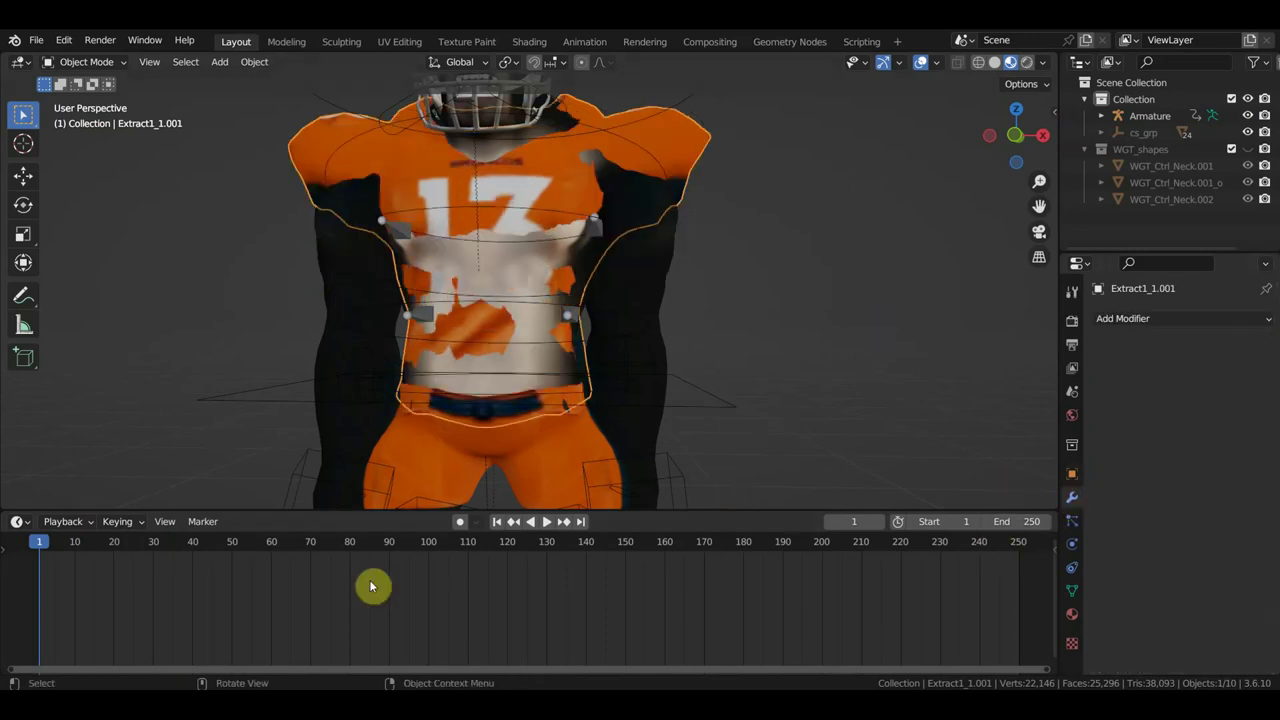
drag(38, 542, 23, 543)
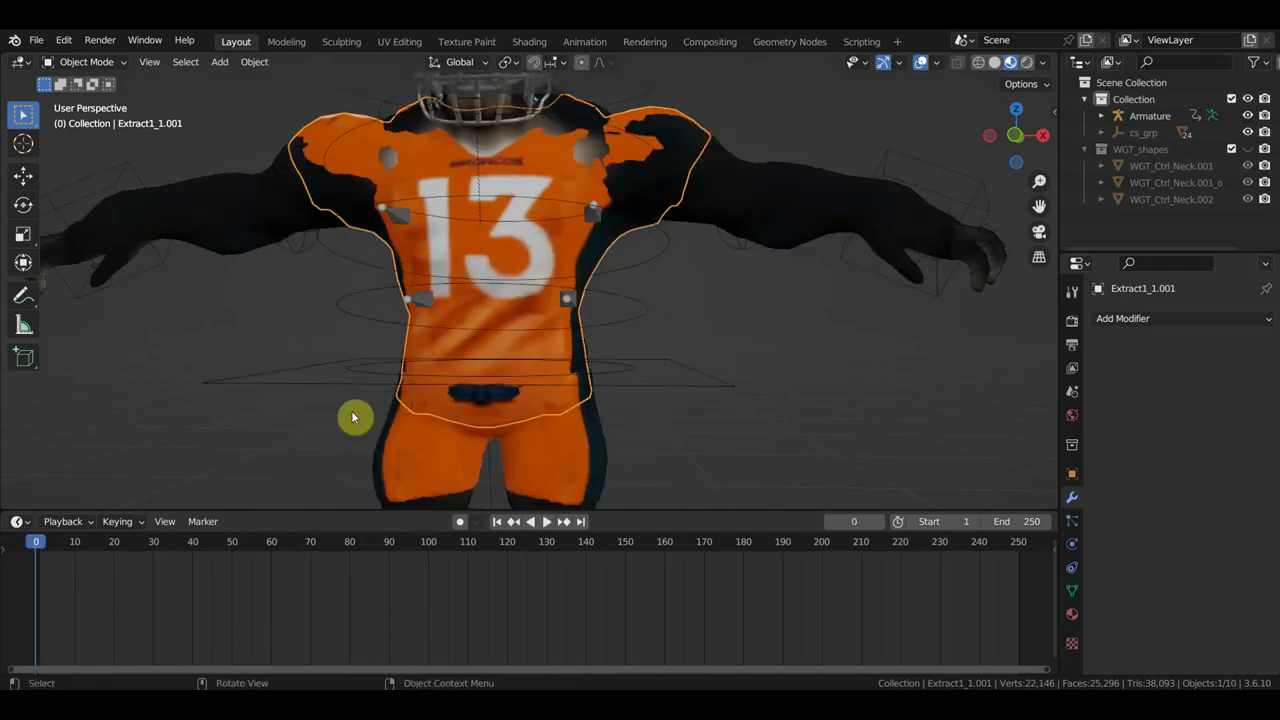
scroll(699, 210, down, 2)
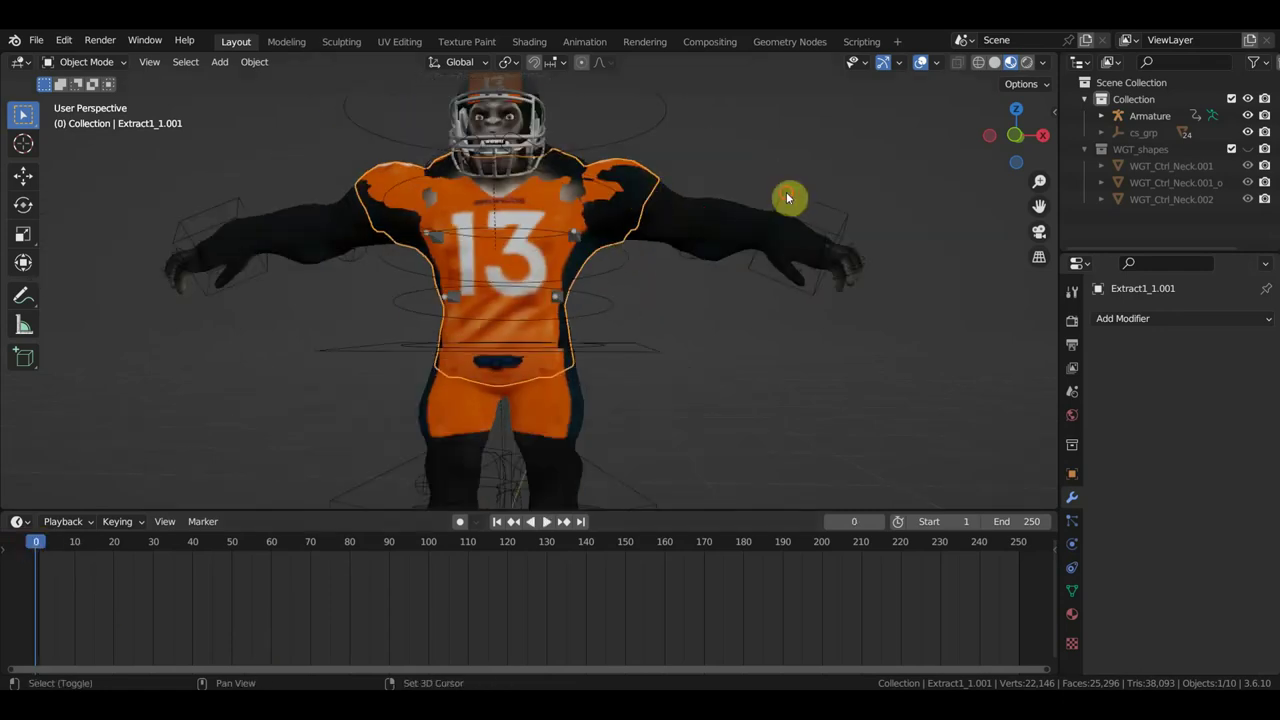
click(787, 193)
key(ctrl+p)
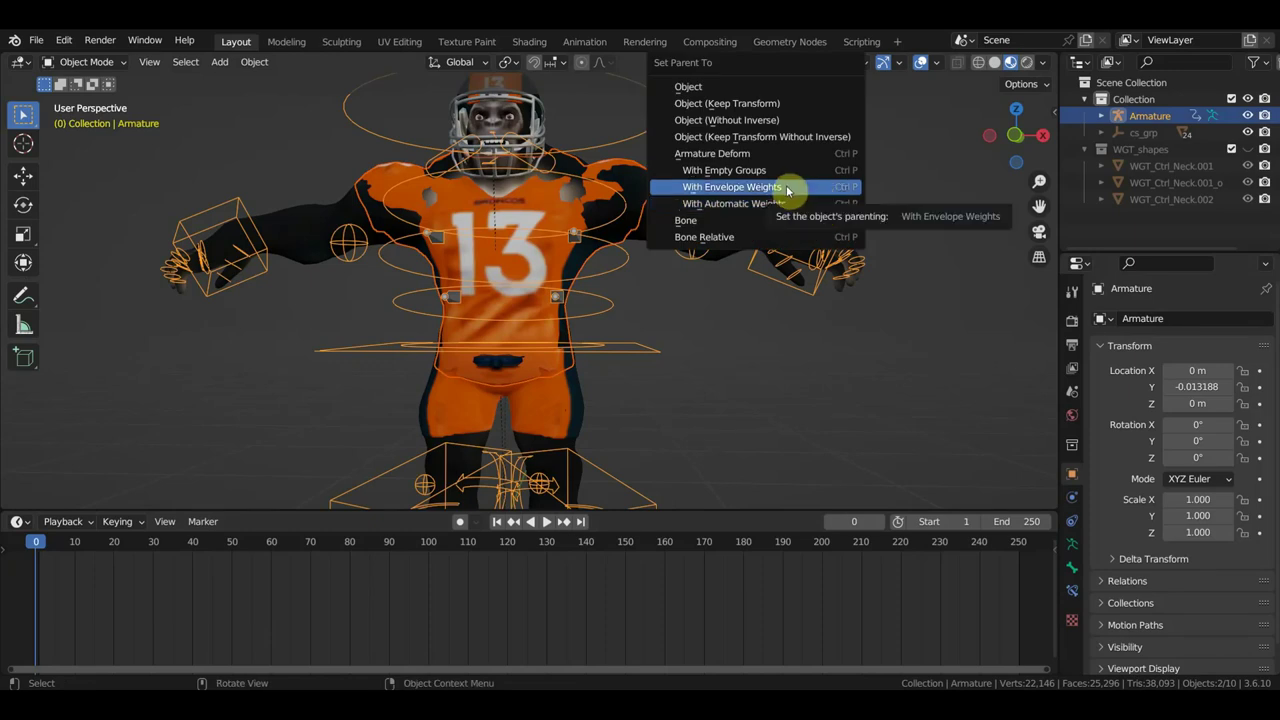
Step: Bind the jersey With Automatic Weights and scrub the crouch around frame 46 to inspect its deformation
click(784, 204)
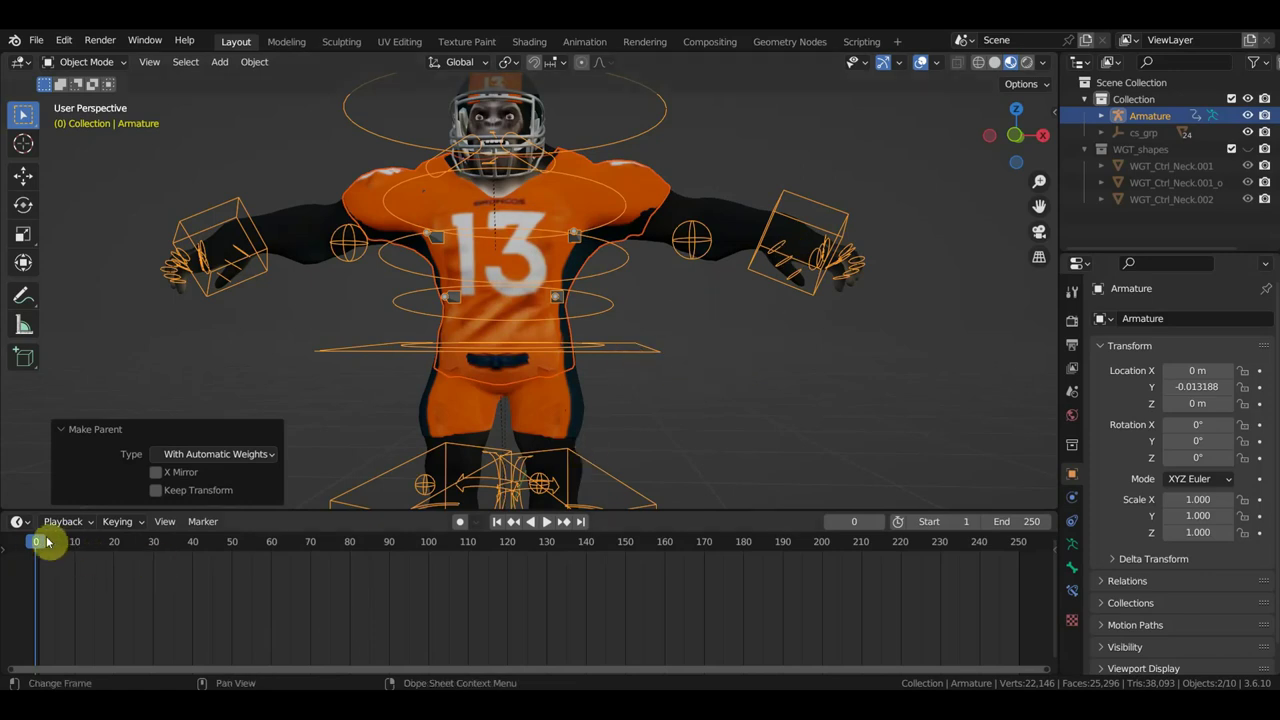
key(space)
mouse_move(211, 560)
mouse_down()
mouse_move(237, 561)
mouse_move(220, 557)
mouse_up()
mouse_move(320, 490)
middle_down()
mouse_move(612, 283)
mouse_move(621, 330)
middle_up()
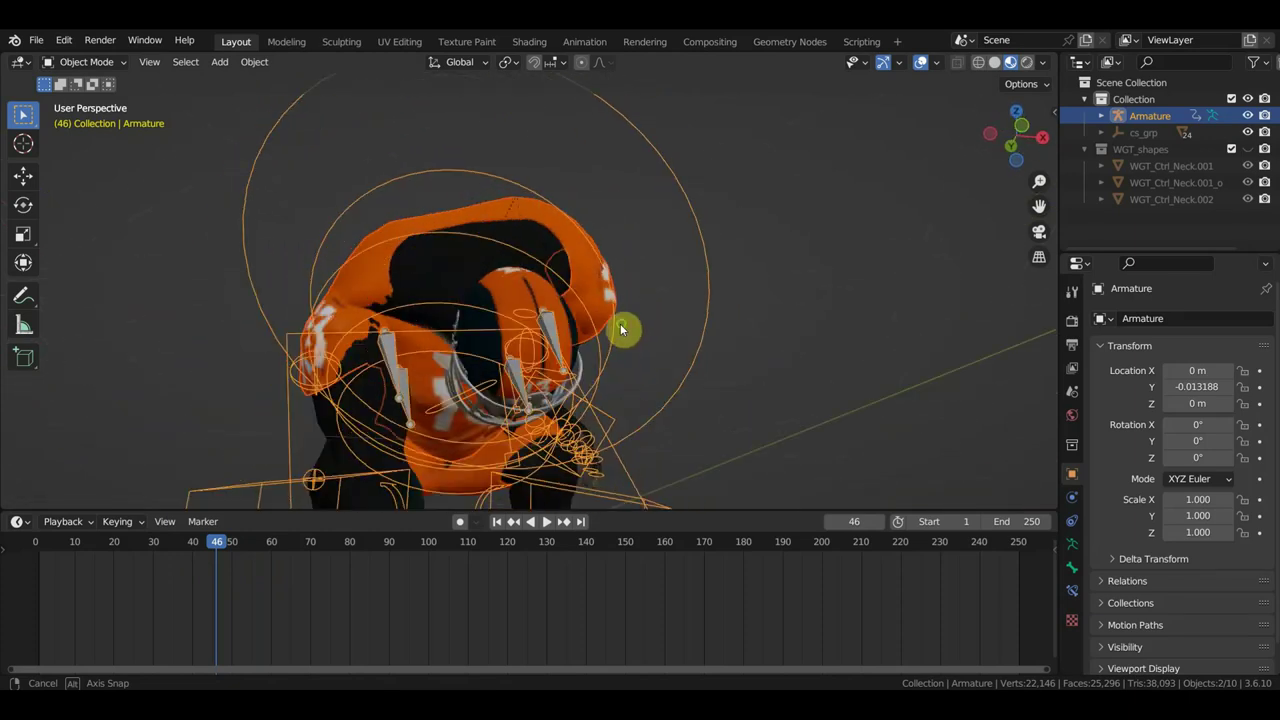
drag(212, 548, 35, 548)
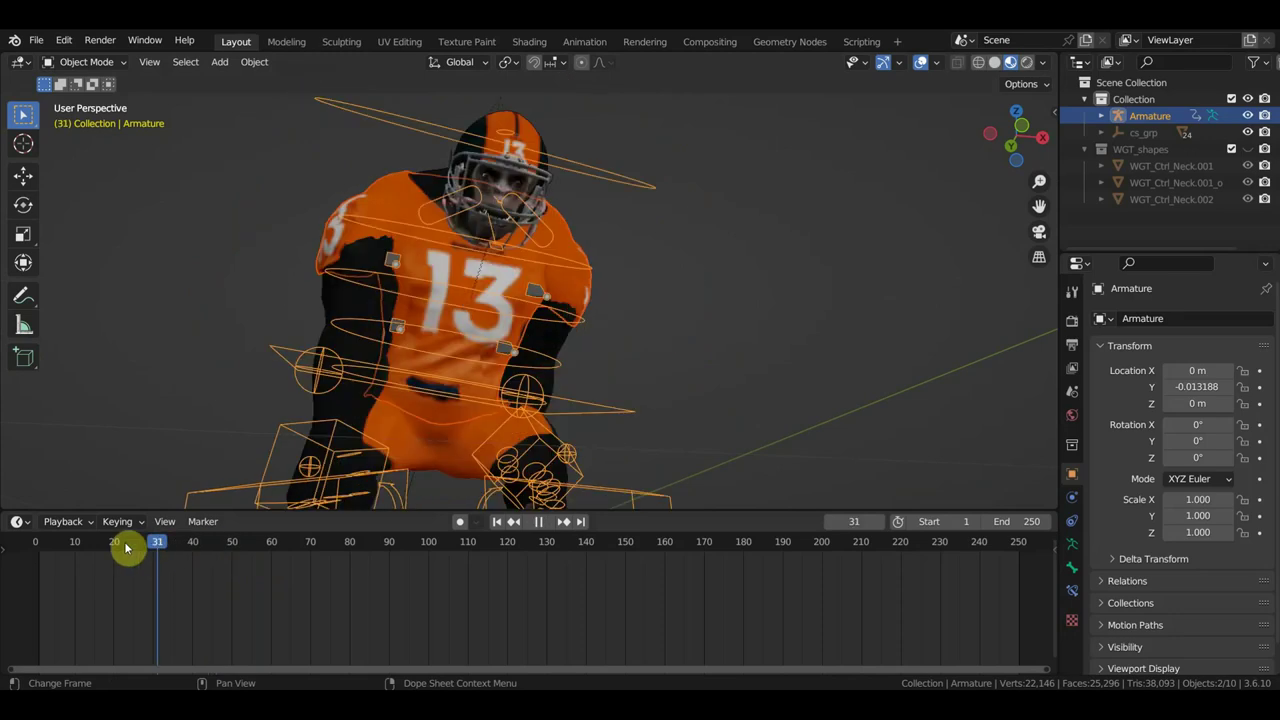
key(space)
key(space)
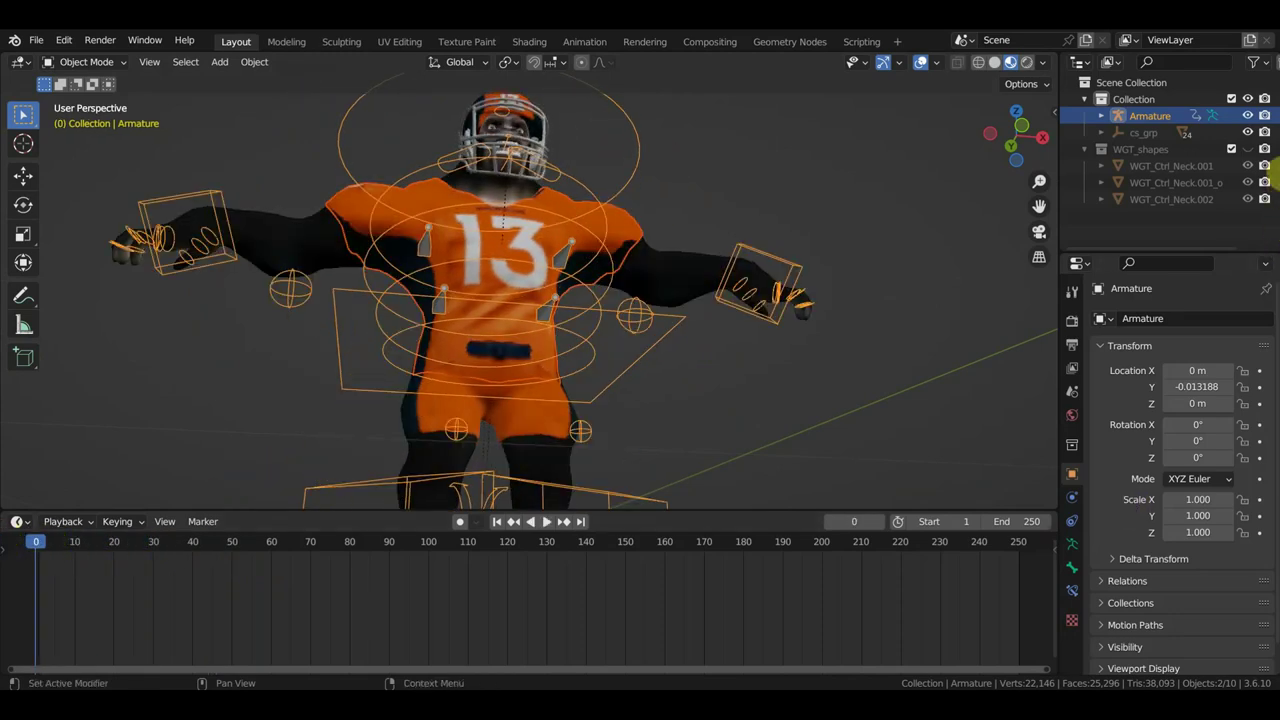
Step: In front view, remove the jersey's Armature modifier and re-parent it to the armature With Empty Groups
key(KP_1)
scroll(795, 246, down, 1)
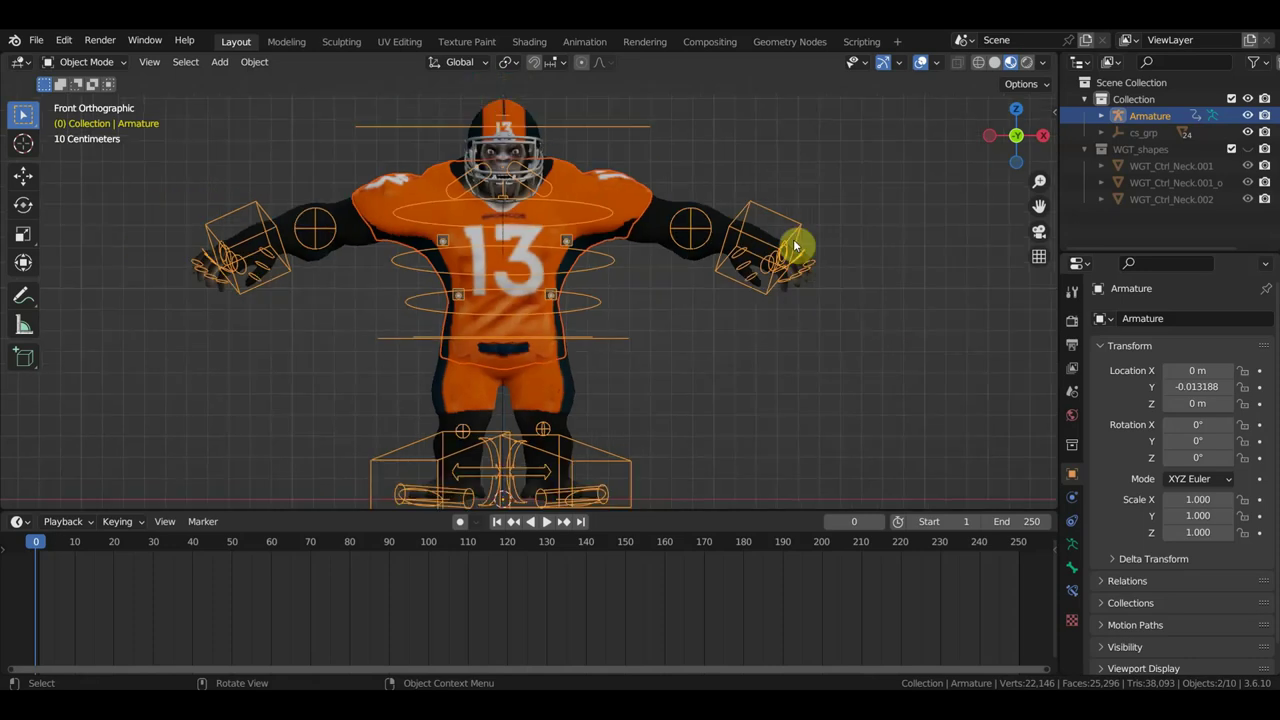
click(629, 187)
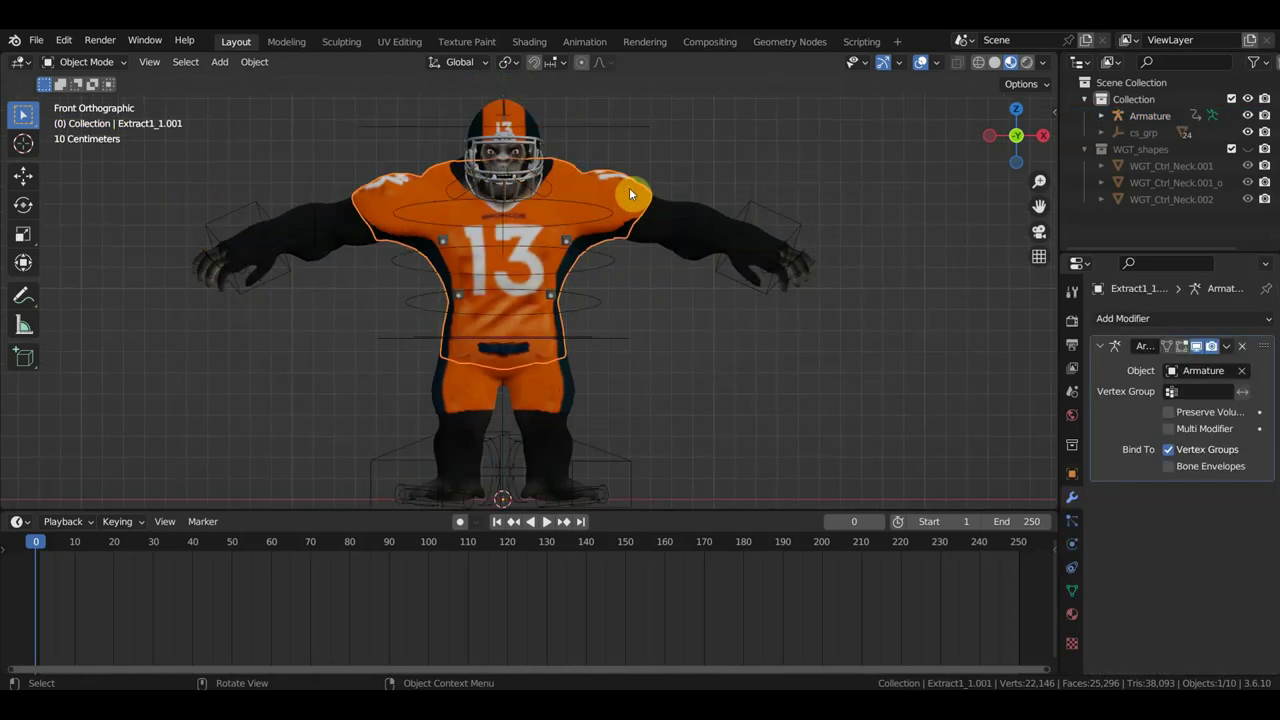
click(1242, 348)
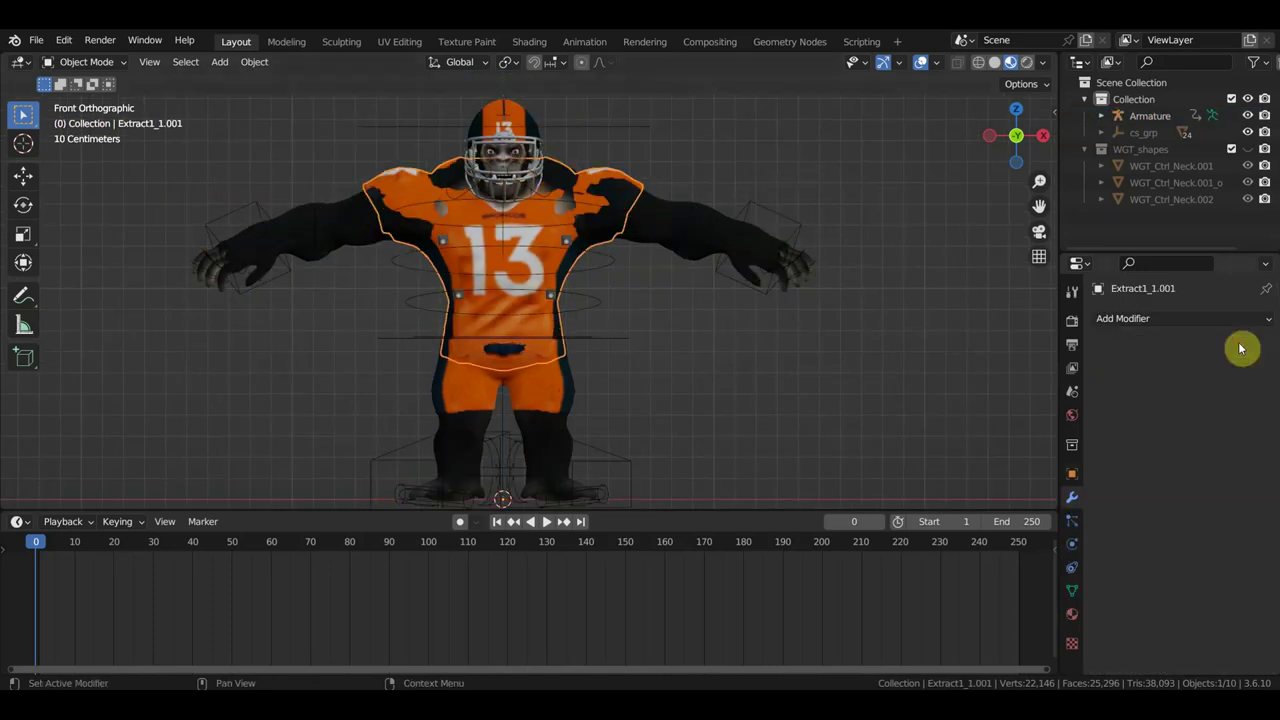
shift+click(786, 224)
key(ctrl+p)
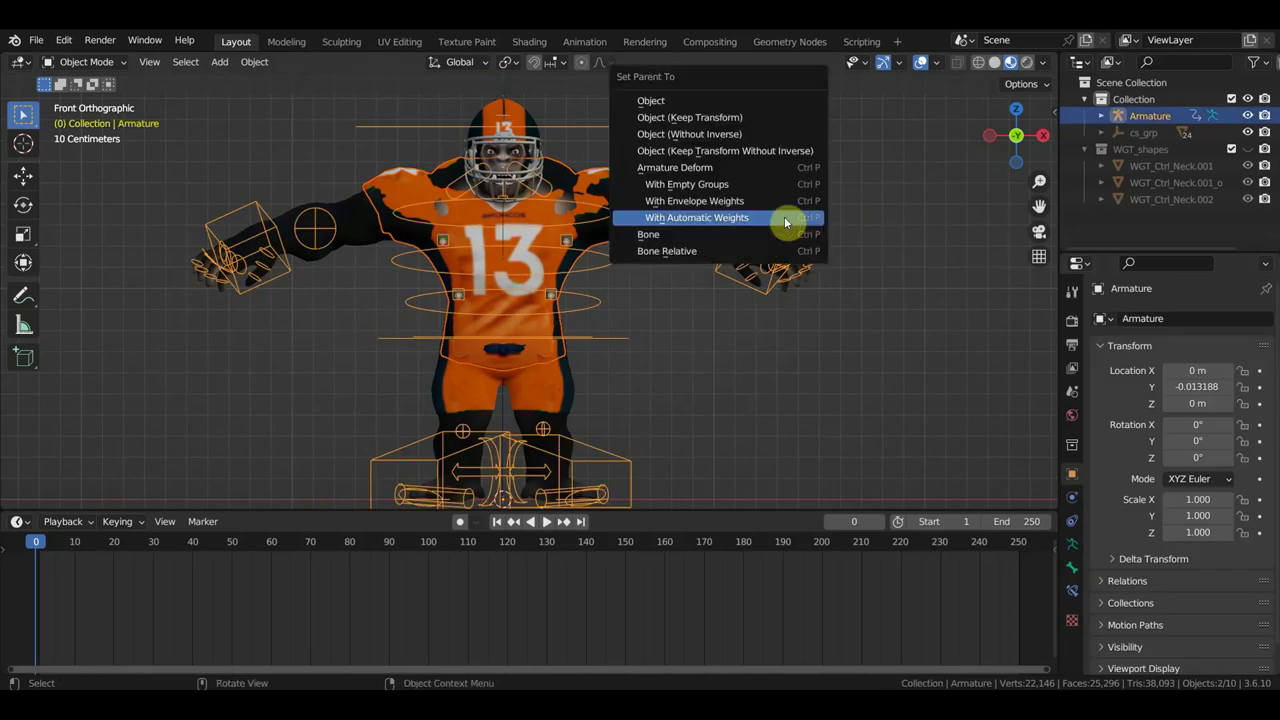
key(Up)
key(Up)
key(Return)
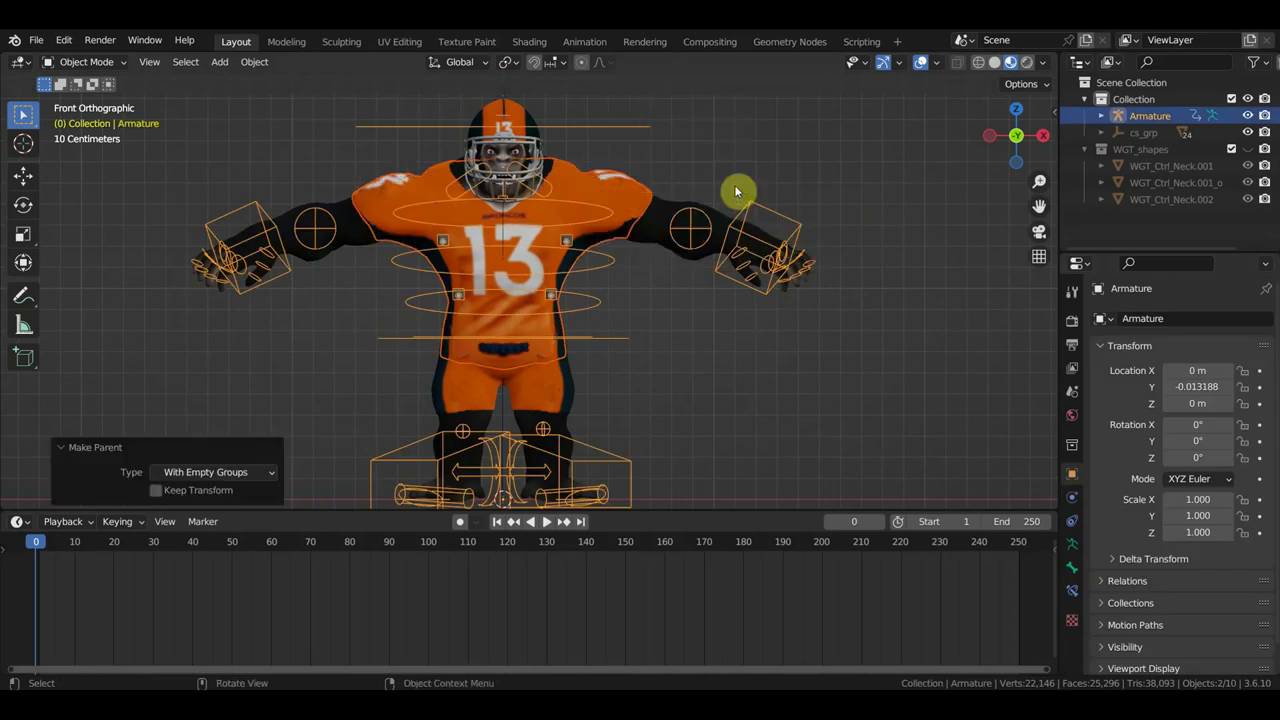
click(645, 188)
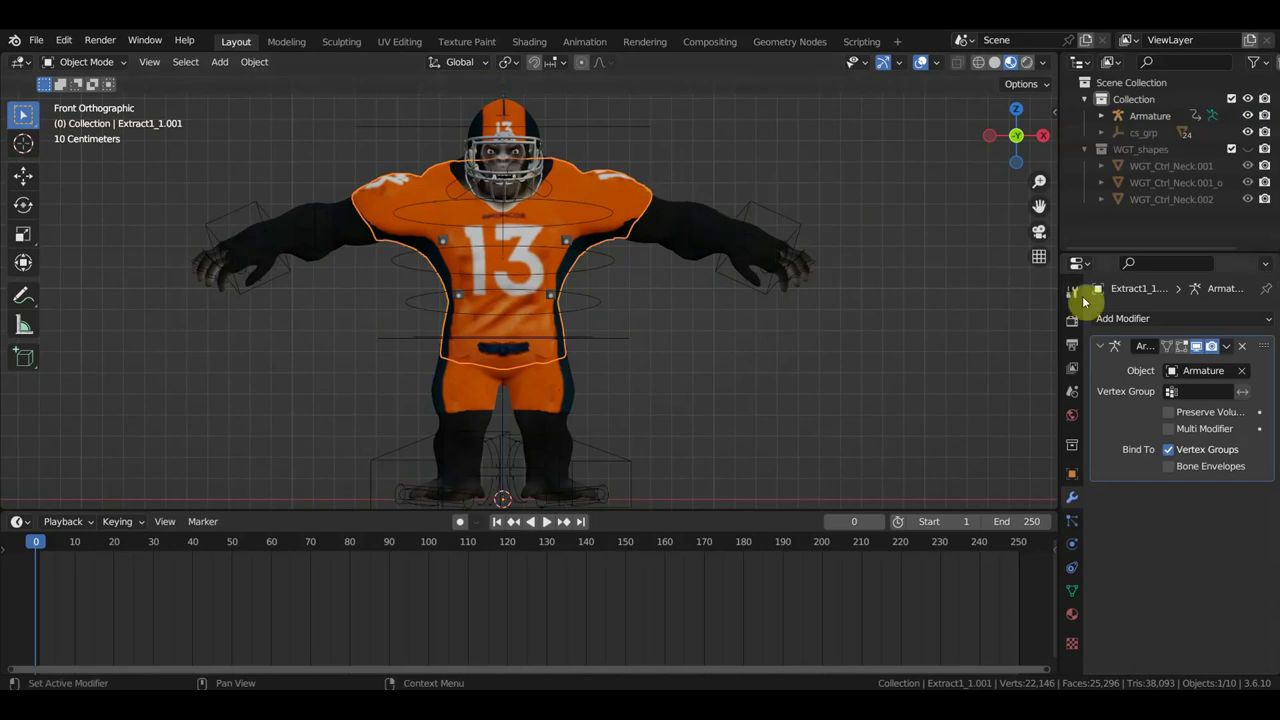
Step: Add a Data Transfer modifier copying the gorilla body's Vertex Groups to the jersey, then apply it
click(1180, 320)
click(822, 364)
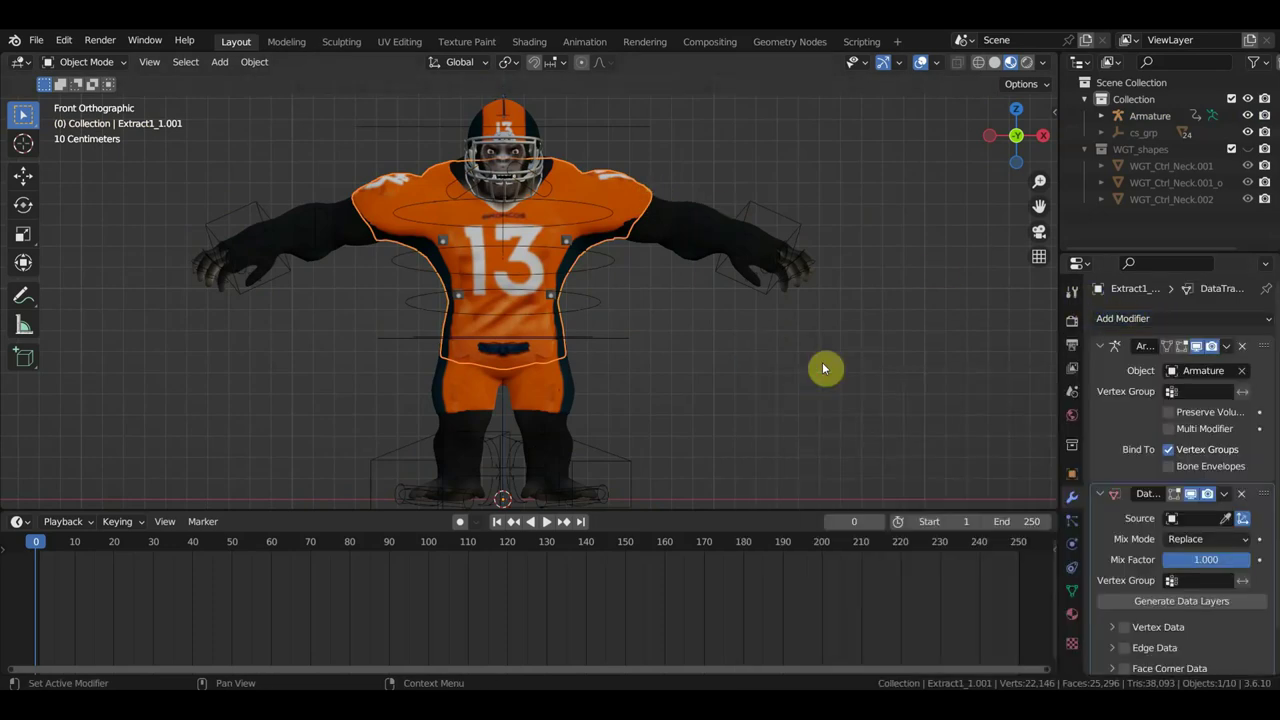
click(1238, 518)
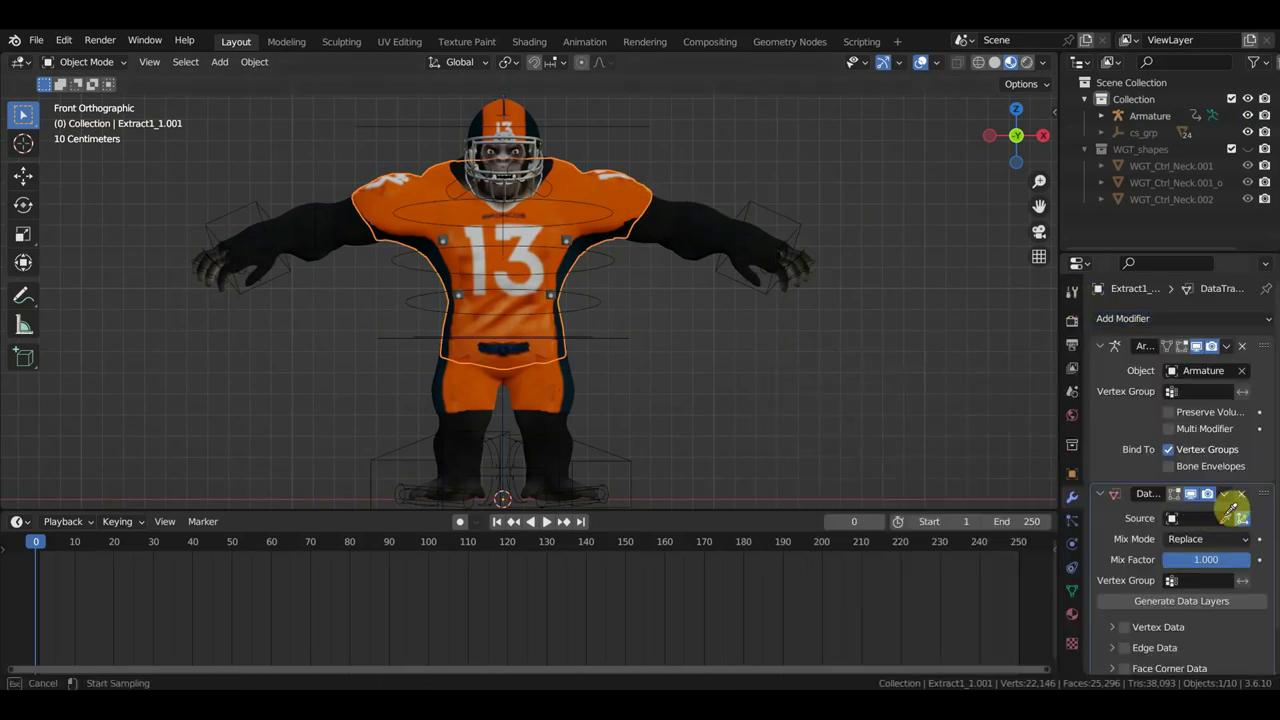
click(686, 243)
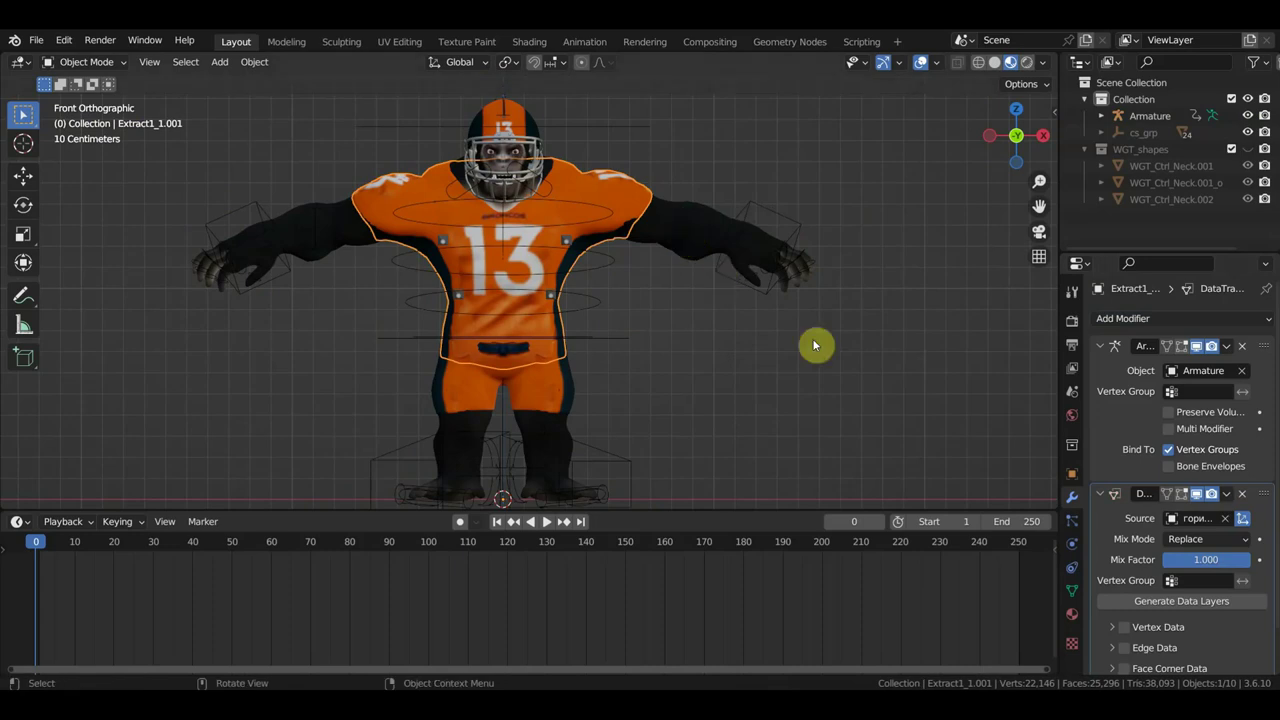
click(1121, 630)
scroll(1136, 603, down, 2)
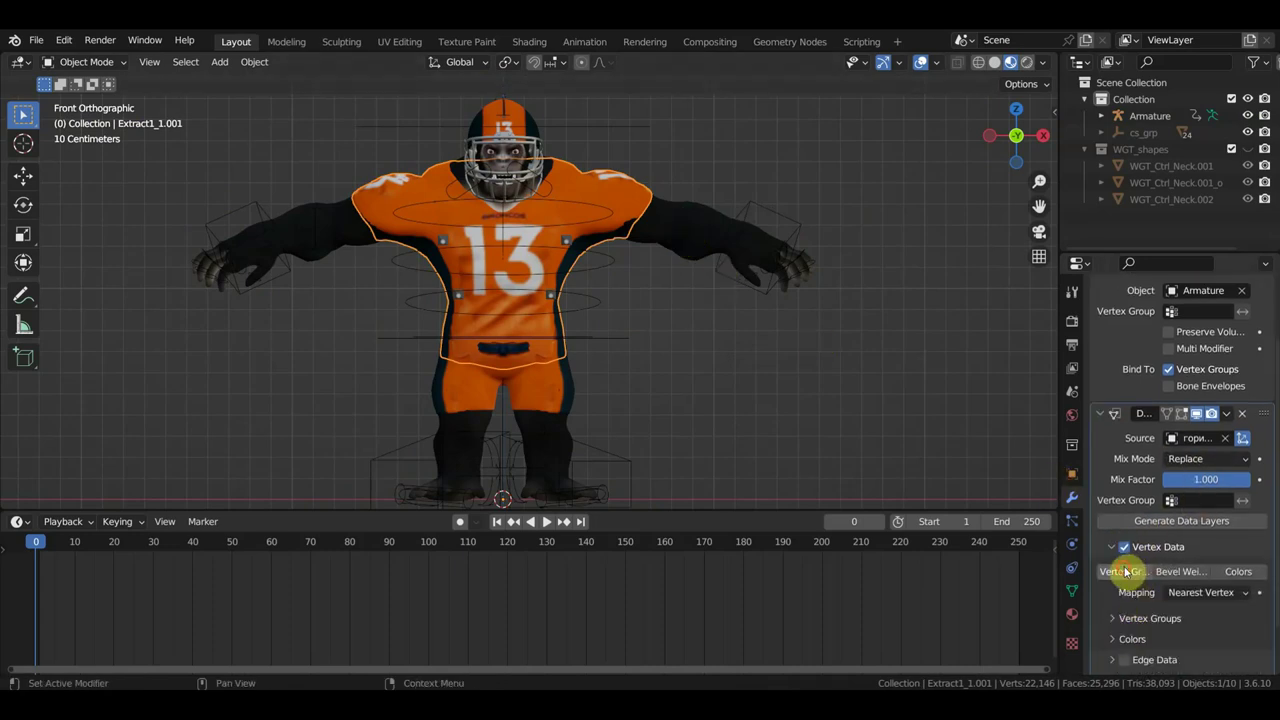
click(1228, 415)
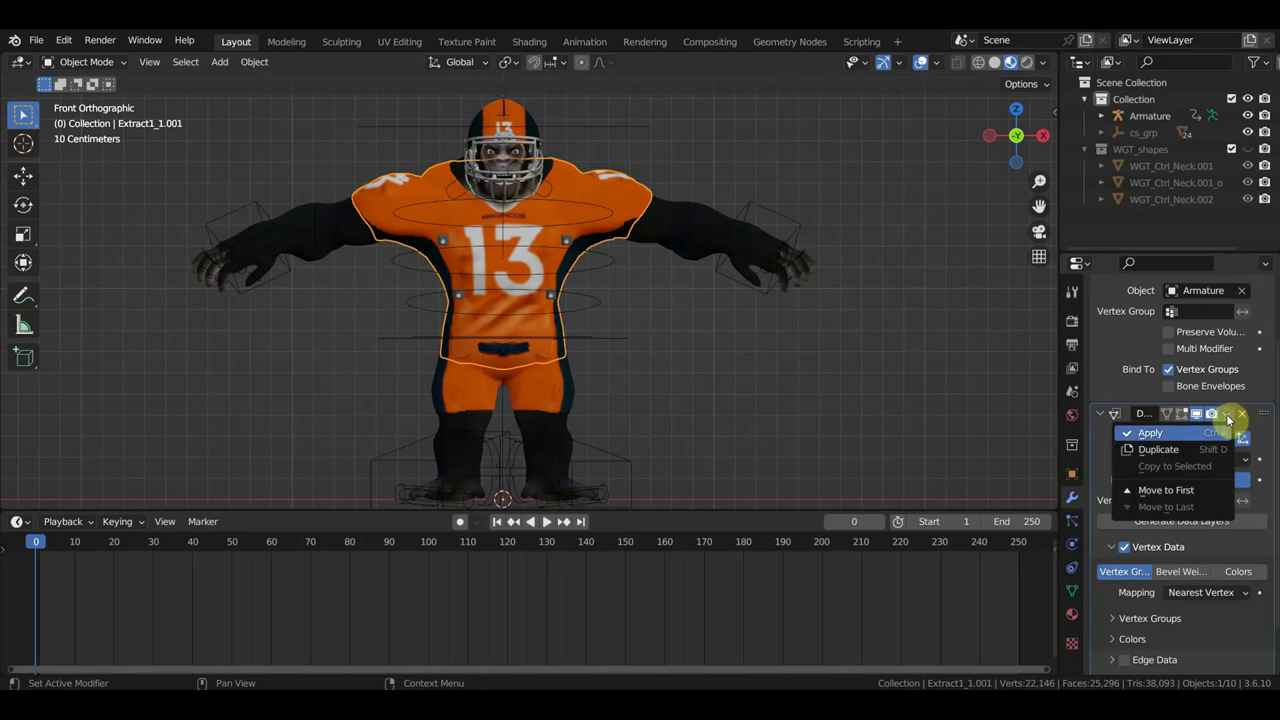
click(1199, 433)
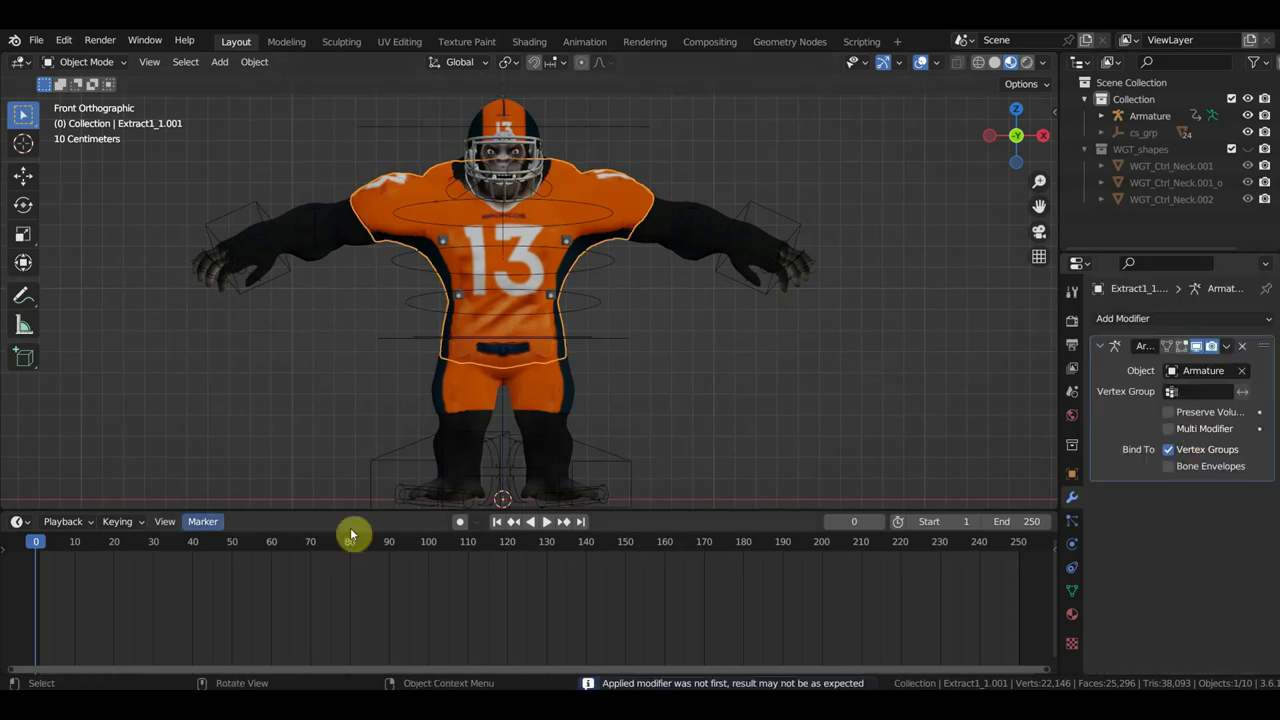
Step: Scrub to frames 23 and 21, then play the crouch and stop at frame 63
drag(52, 540, 125, 549)
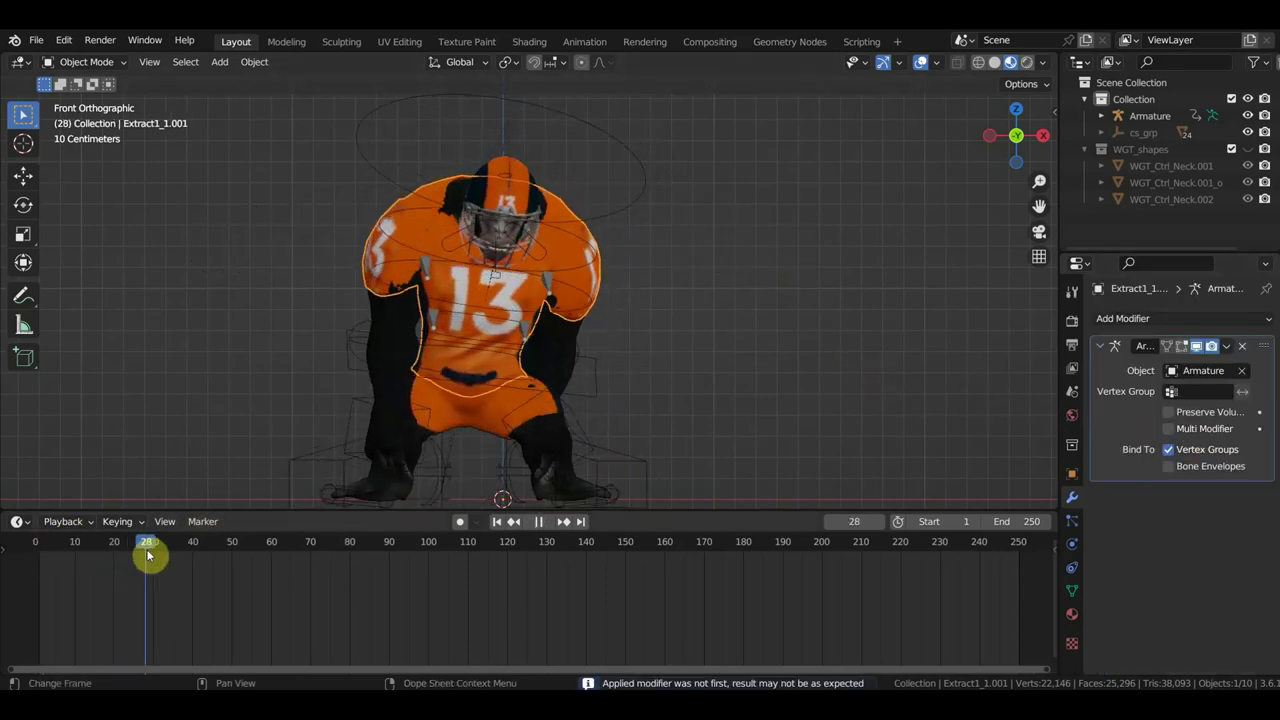
drag(125, 549, 118, 544)
scroll(455, 262, up, 4)
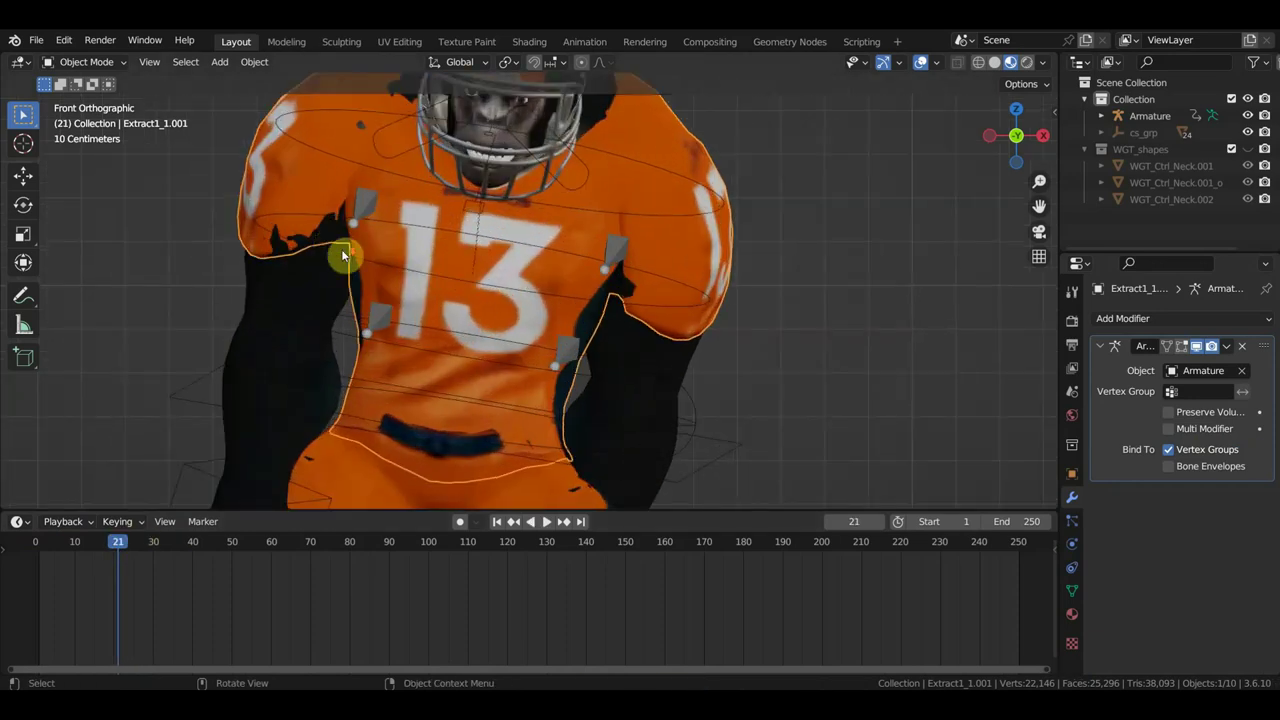
scroll(452, 420, down, 2)
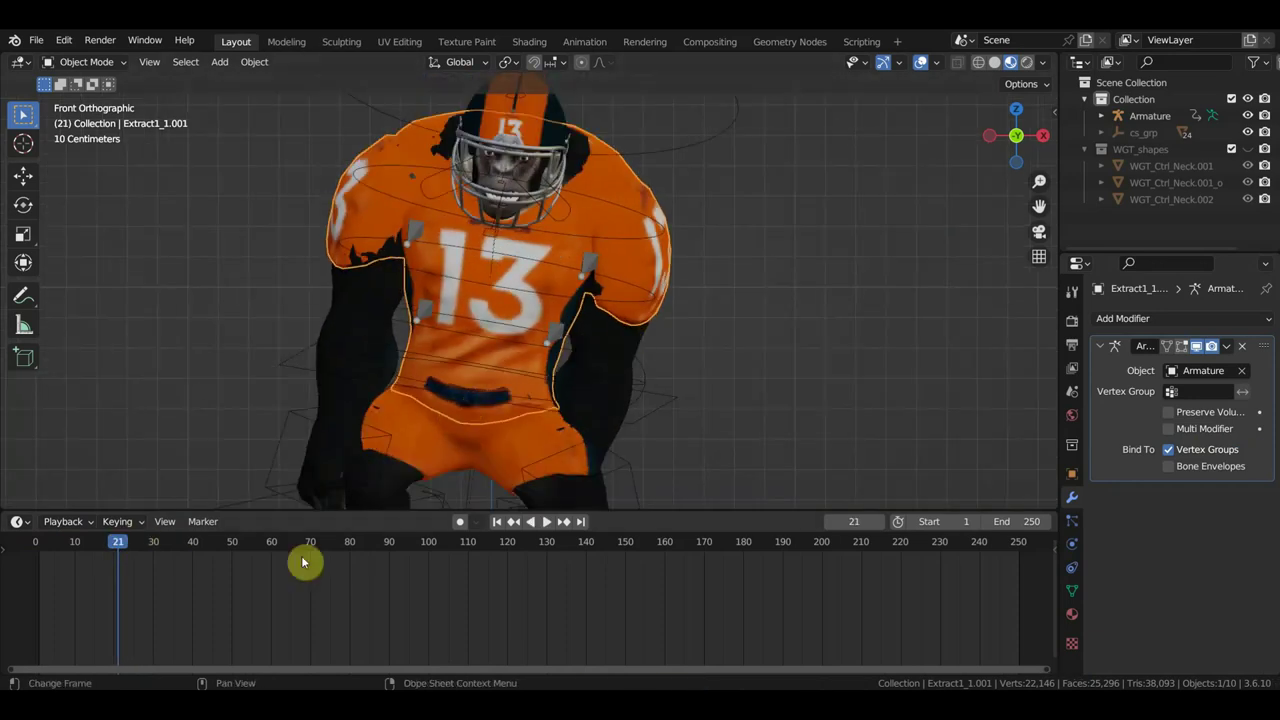
key(space)
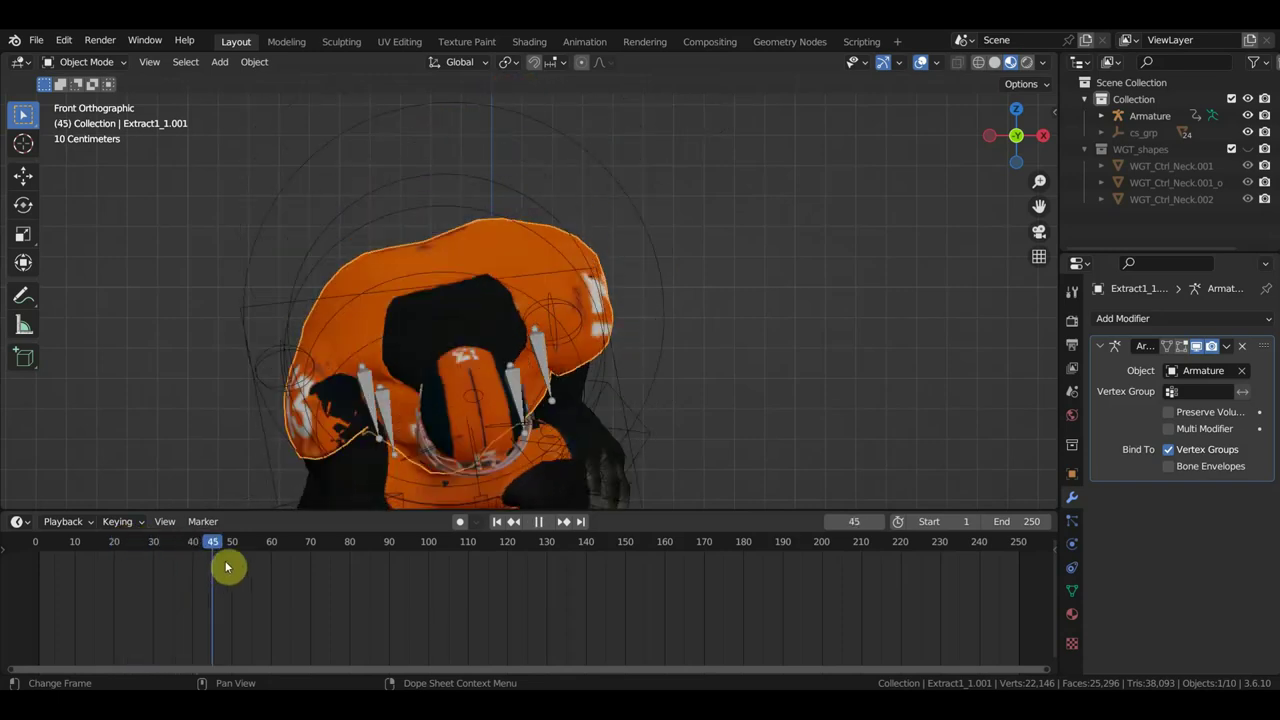
key(space)
Step: View the gorilla in Right Orthographic, zoom in and select its armature
mouse_move(755, 340)
middle_down()
mouse_move(697, 363)
mouse_move(480, 366)
mouse_move(535, 366)
mouse_move(630, 287)
middle_up()
key(KP_3)
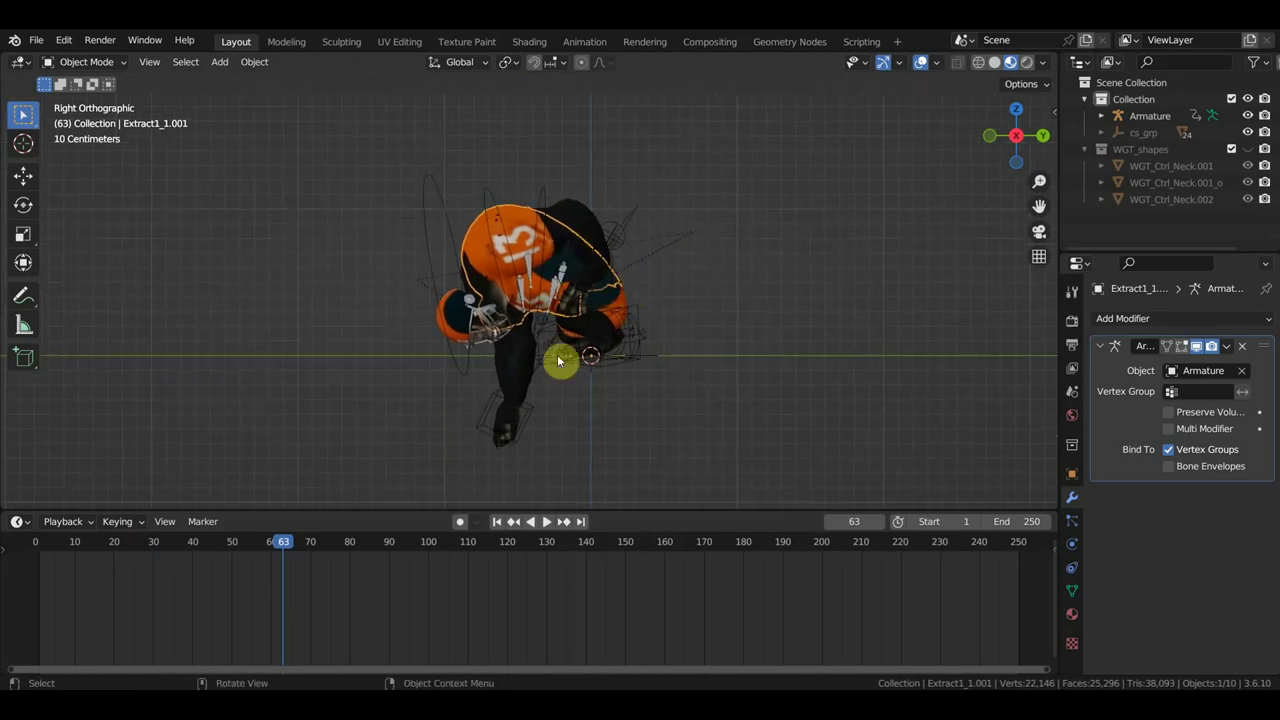
scroll(646, 231, up, 1)
scroll(600, 300, up, 1)
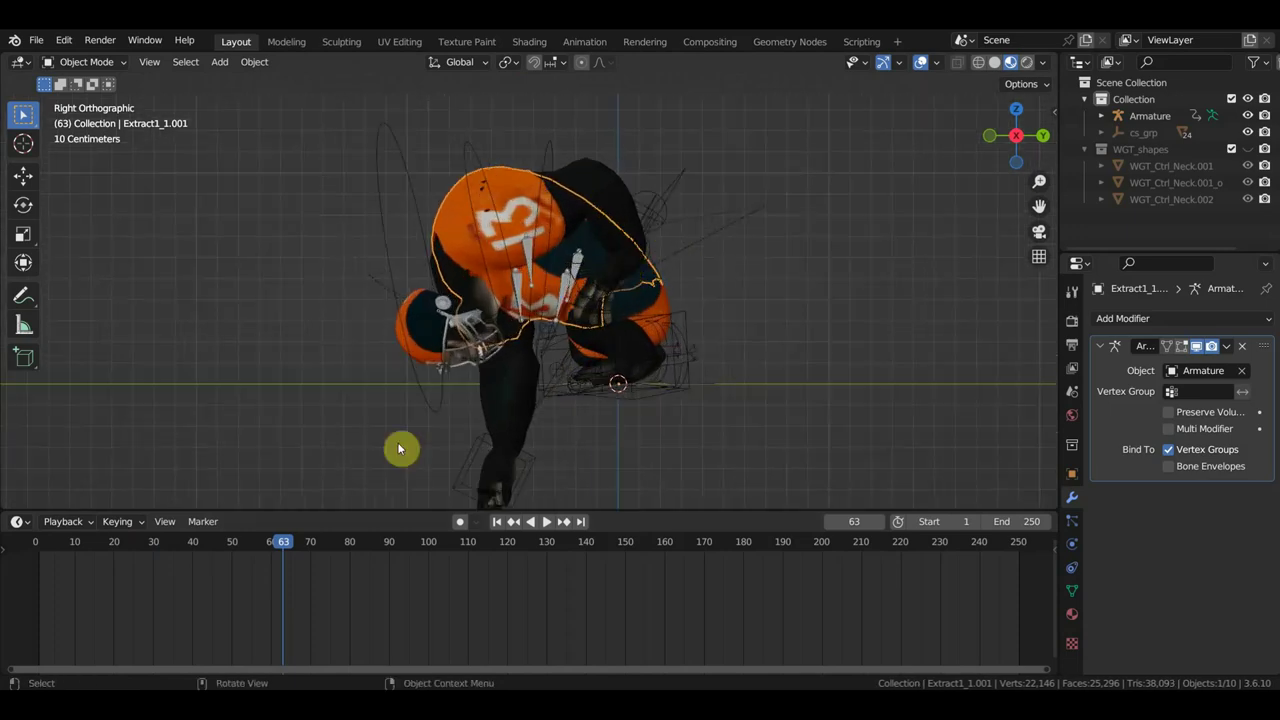
click(678, 190)
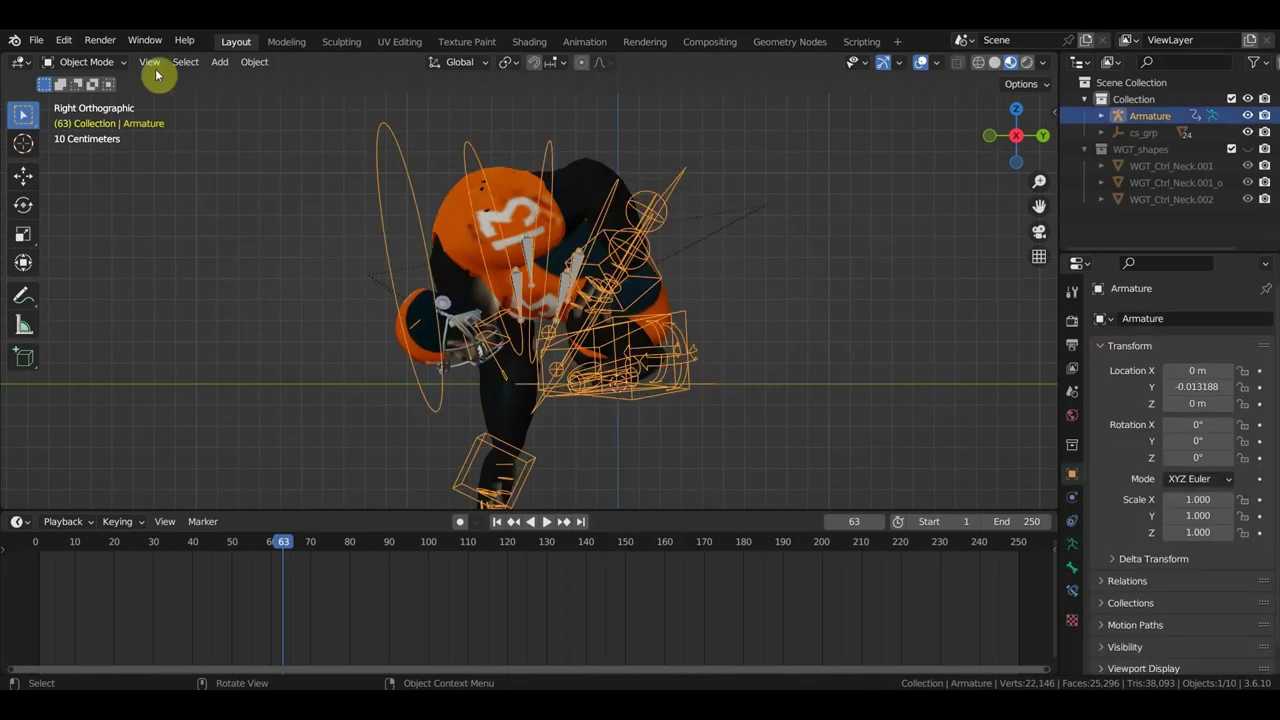
Step: Switch the armature to Pose Mode and select the Ctrl_Spine bone
click(87, 62)
click(92, 118)
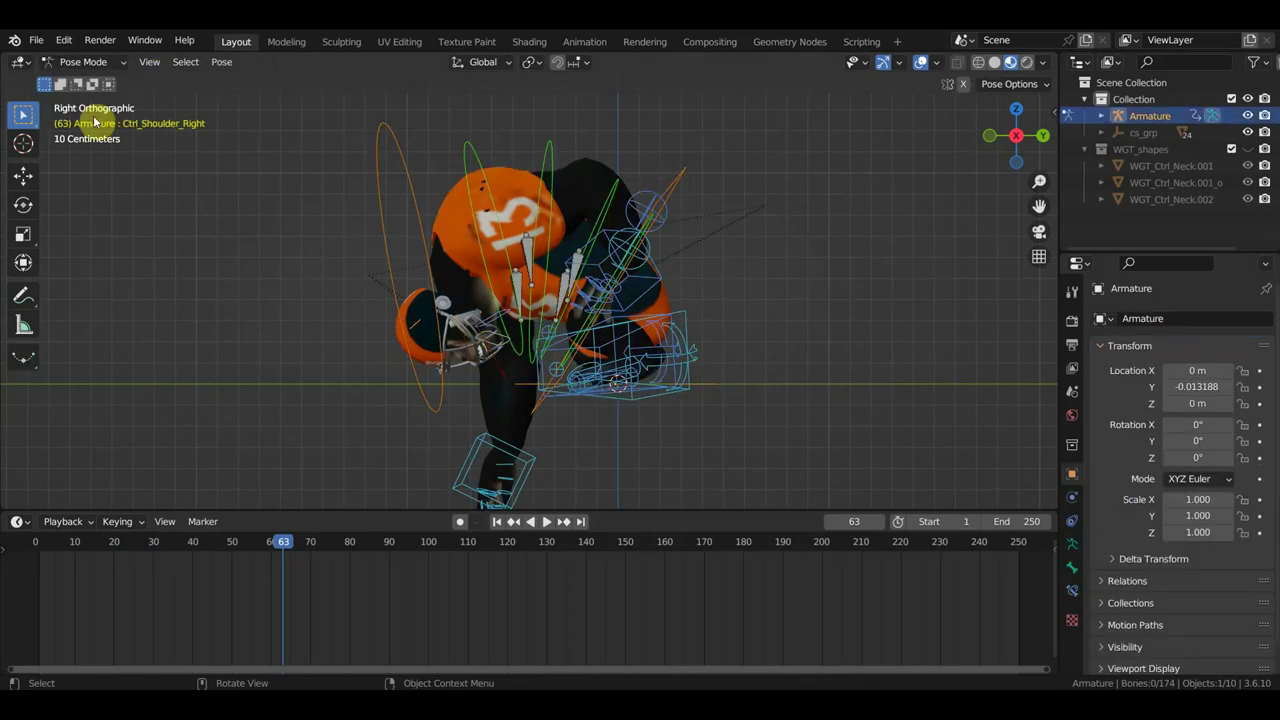
click(618, 184)
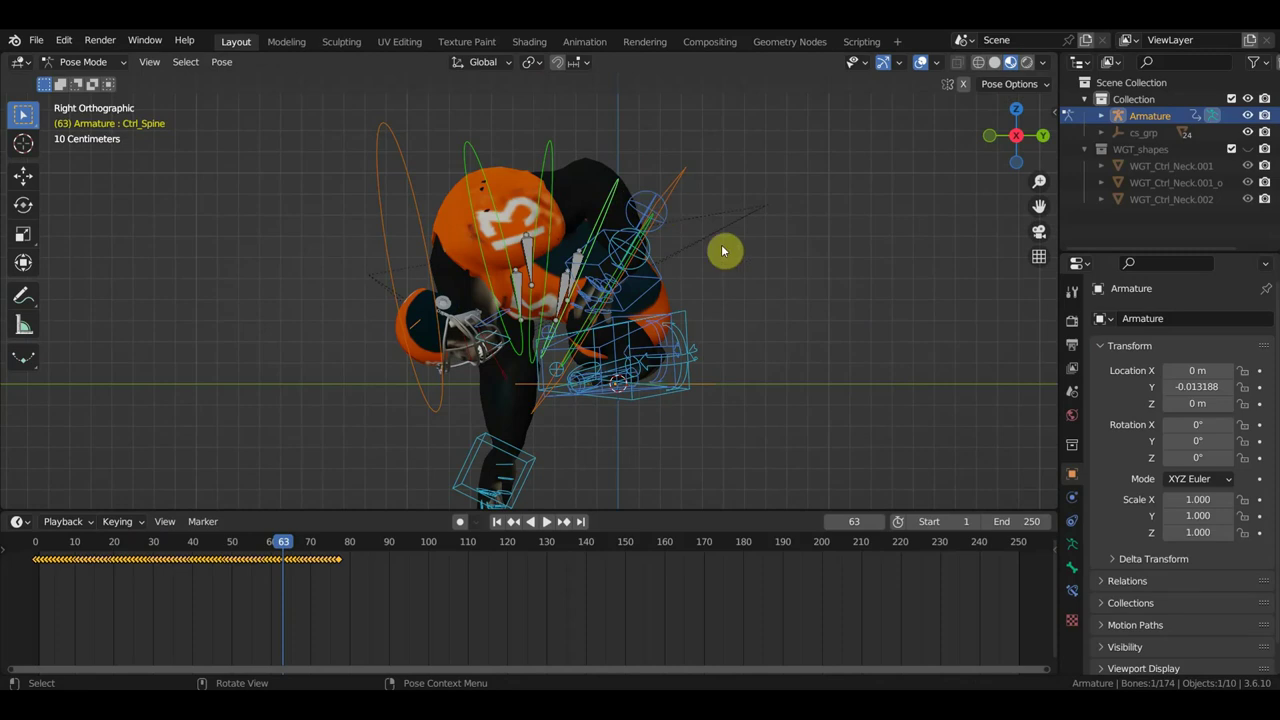
Step: Delete the Ctrl_Spine keyframes from about frame 38 to 80, checking the crouch at frame 50
drag(396, 616, 20, 548)
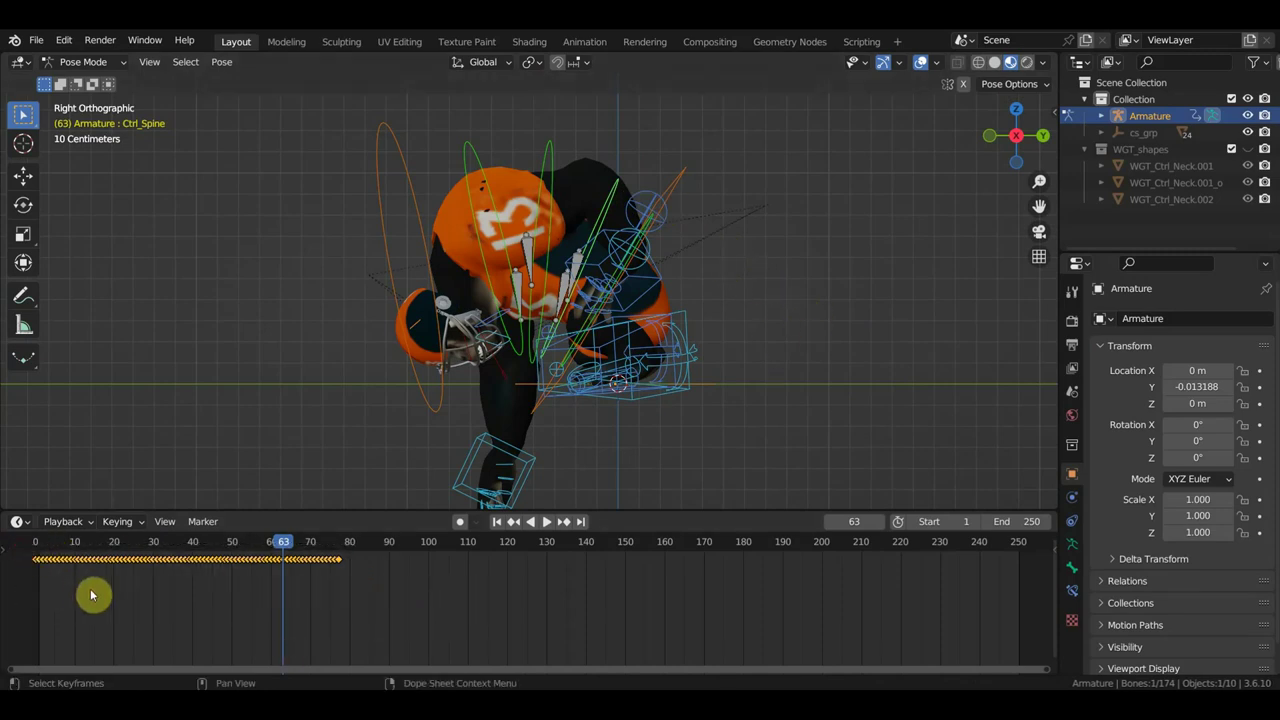
click(52, 543)
key(space)
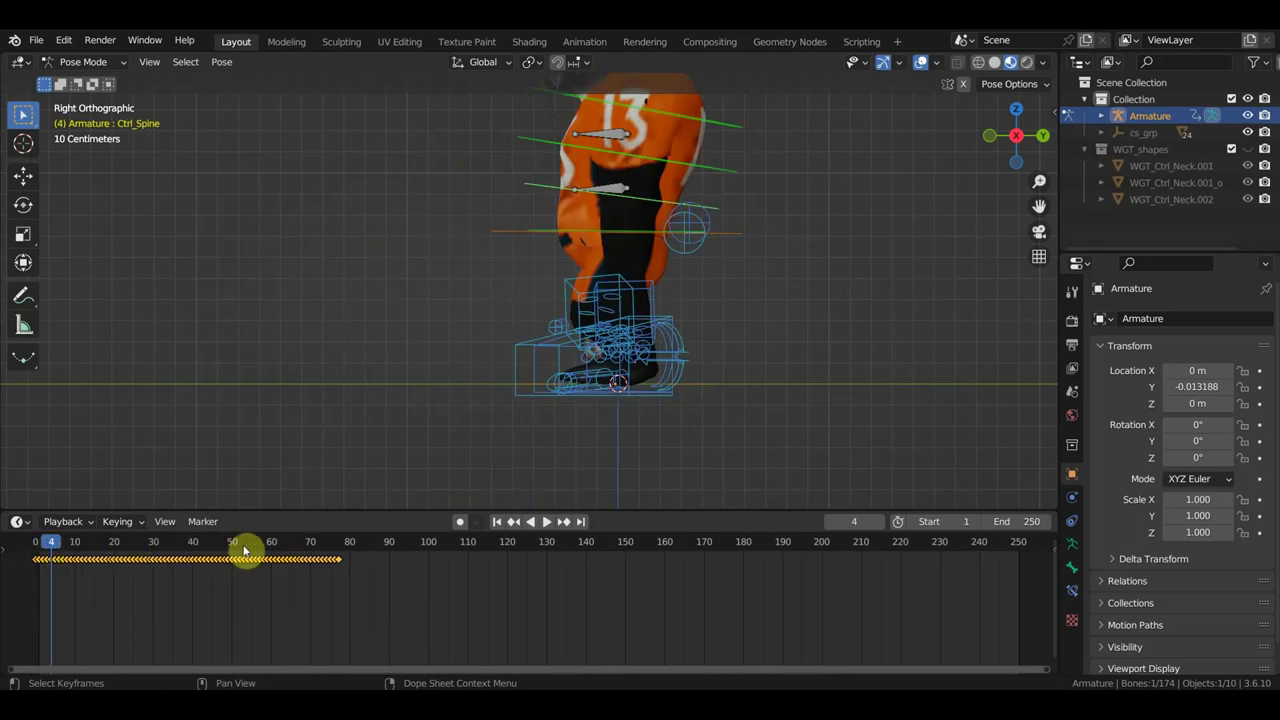
click(232, 543)
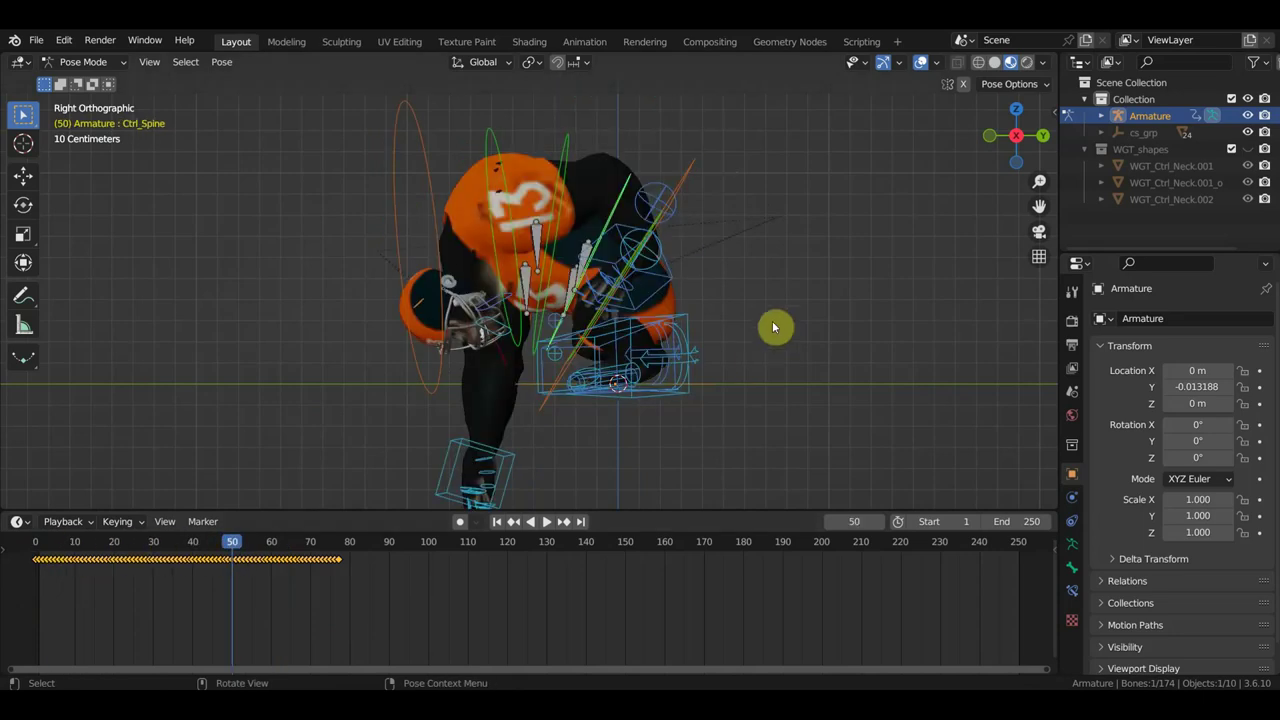
drag(387, 615, 188, 550)
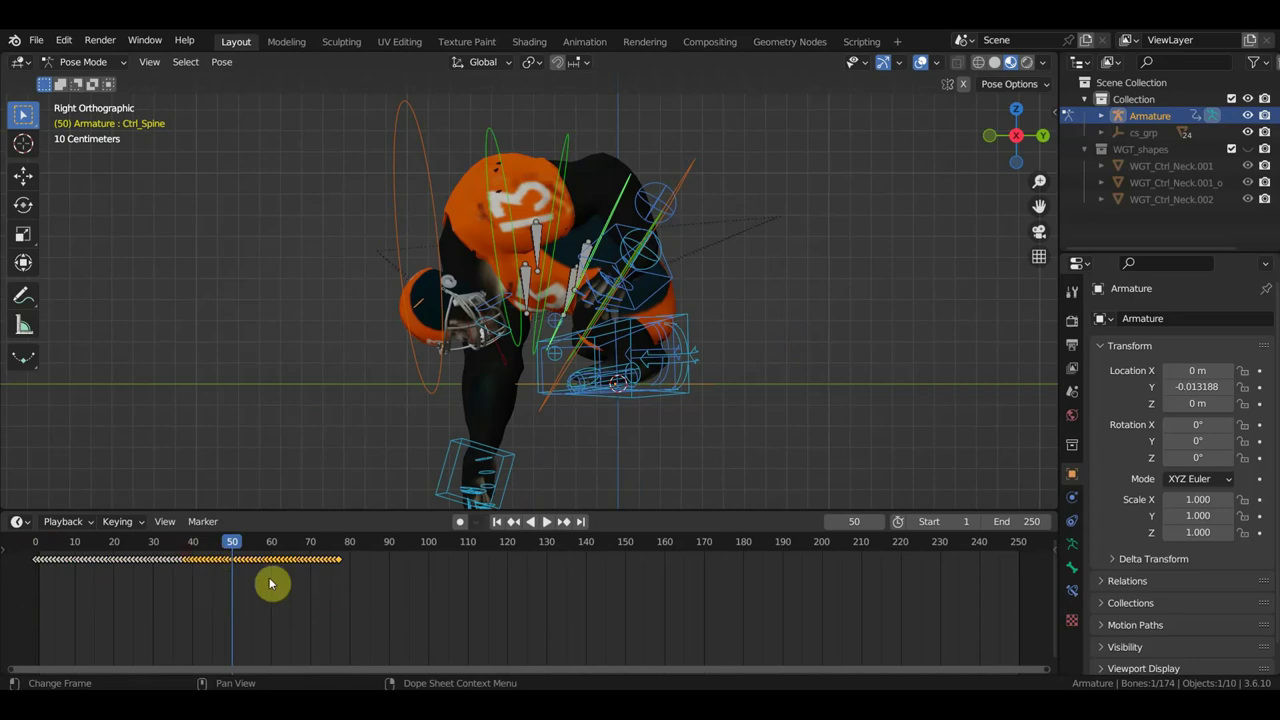
key(Delete)
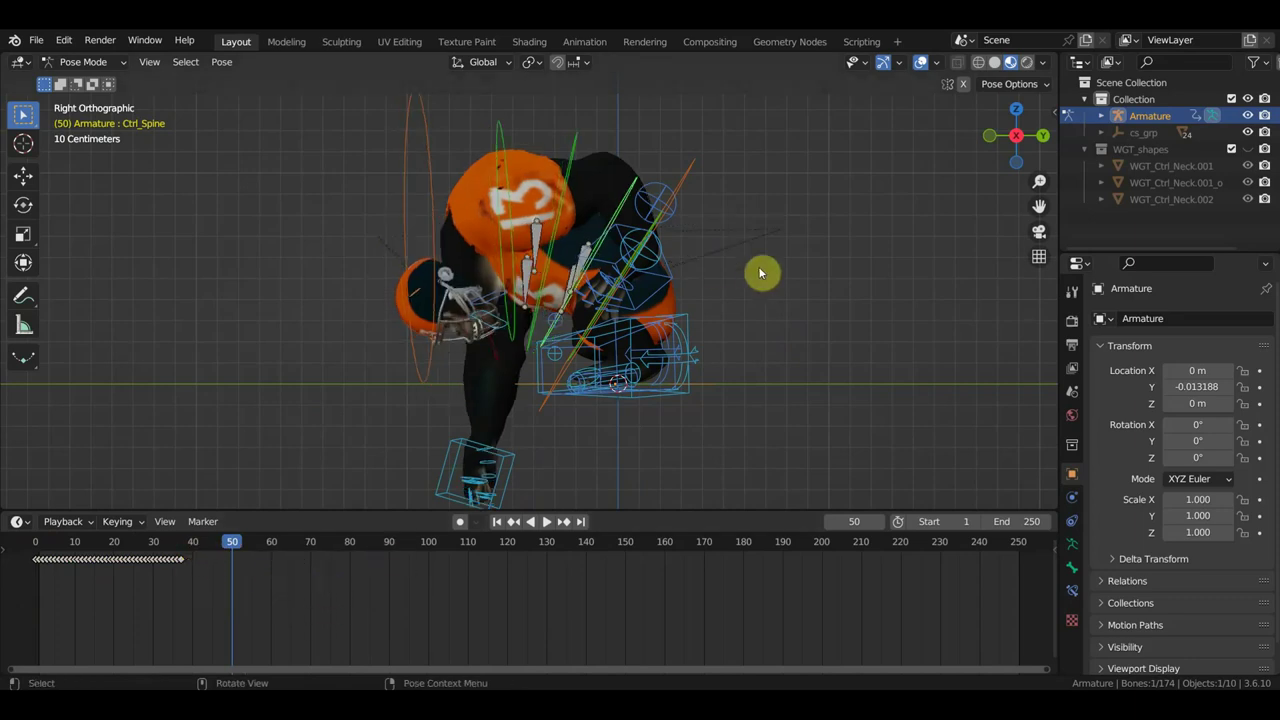
Step: Bend Ctrl_Spine forward by 13.2° and then 12.3°, and keyframe it at frame 50
key(r)
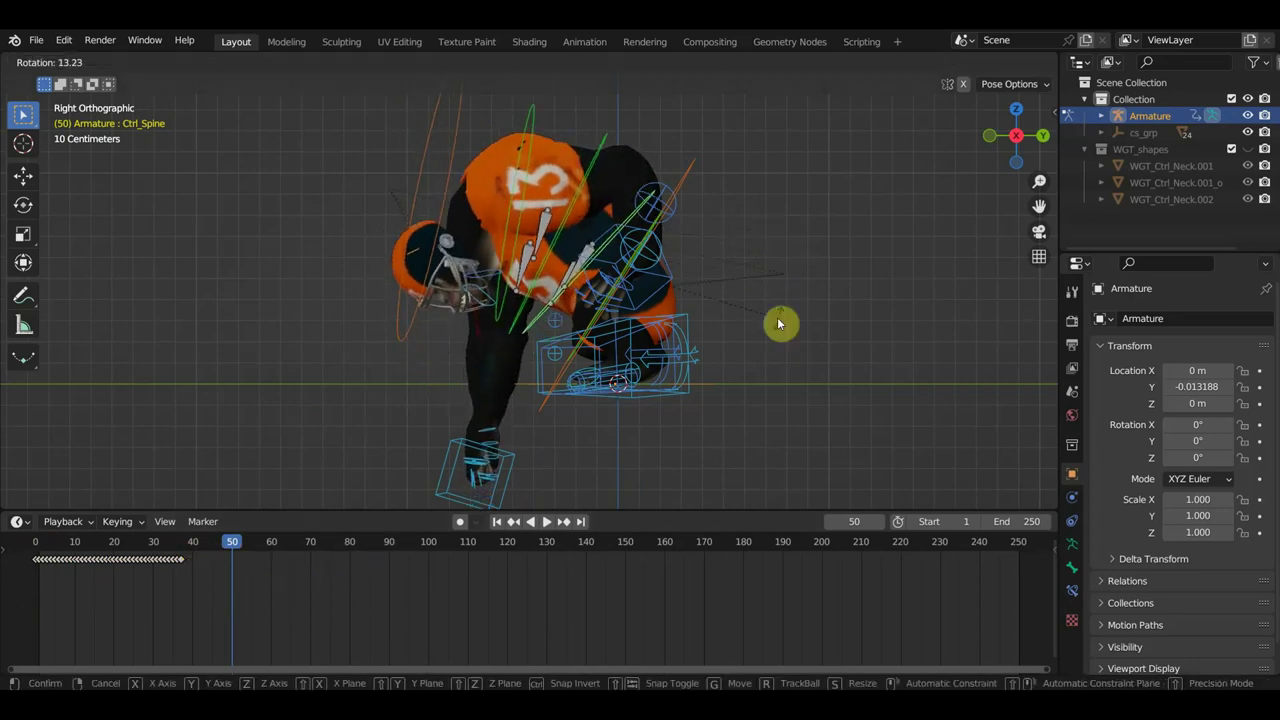
click(778, 323)
key(r)
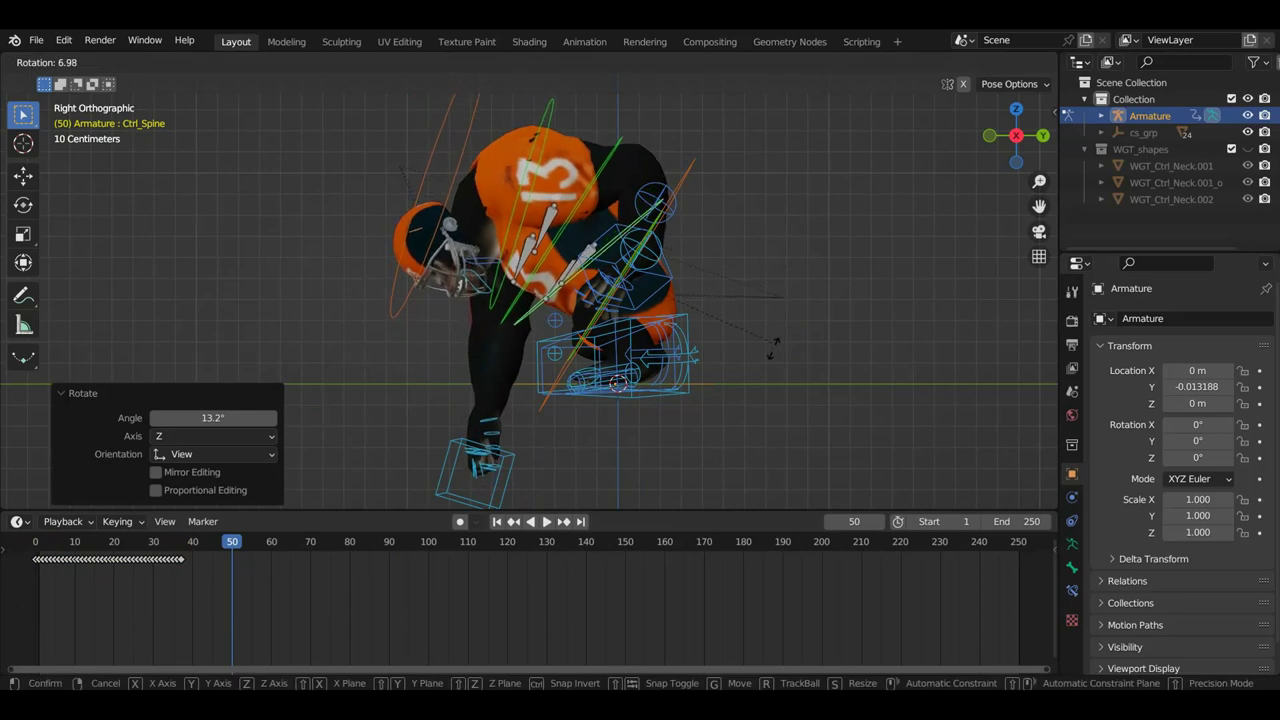
click(767, 366)
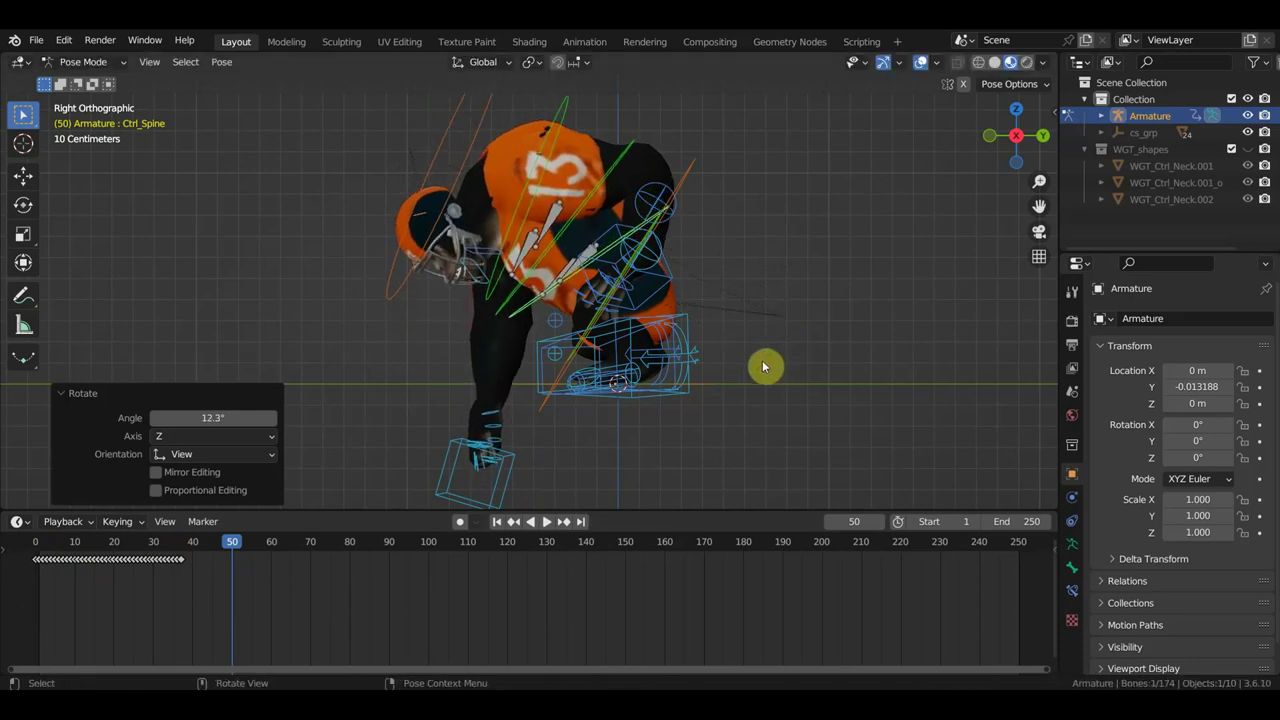
key(i)
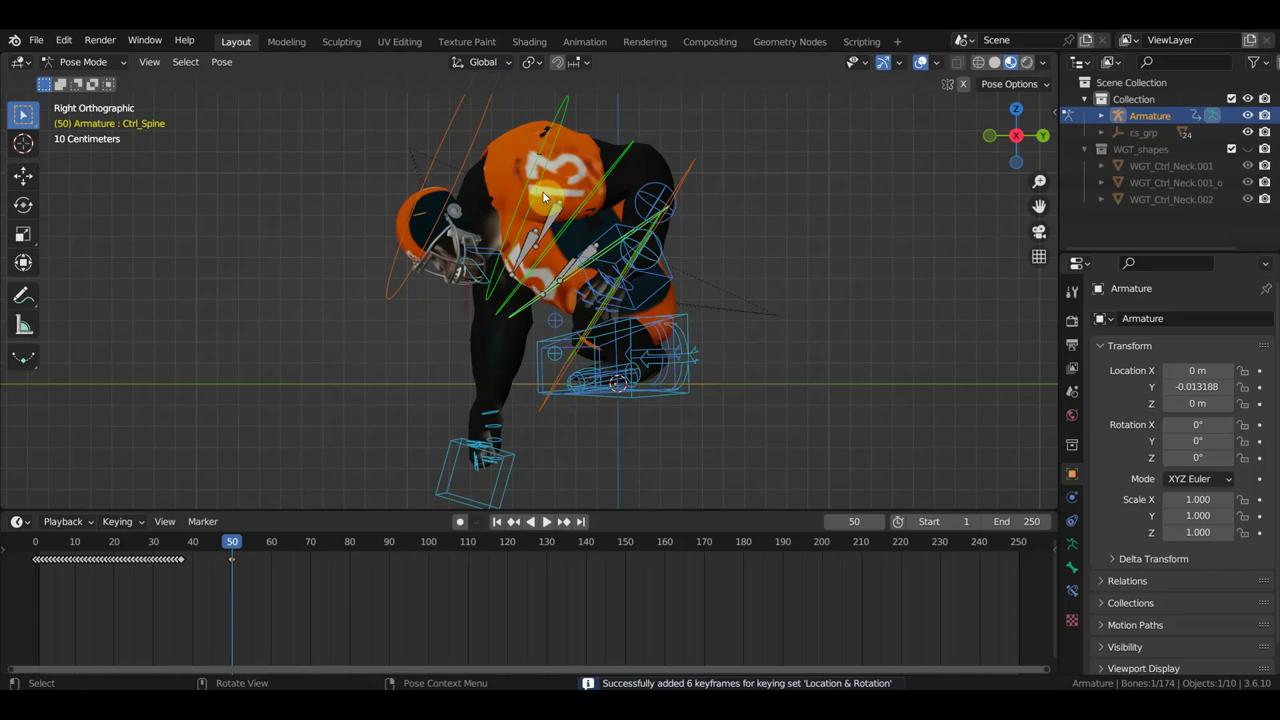
Step: Delete Ctrl_Spine2's keys from frame 40 to 78, bend it about 28°, and key it
click(563, 118)
drag(382, 594, 196, 557)
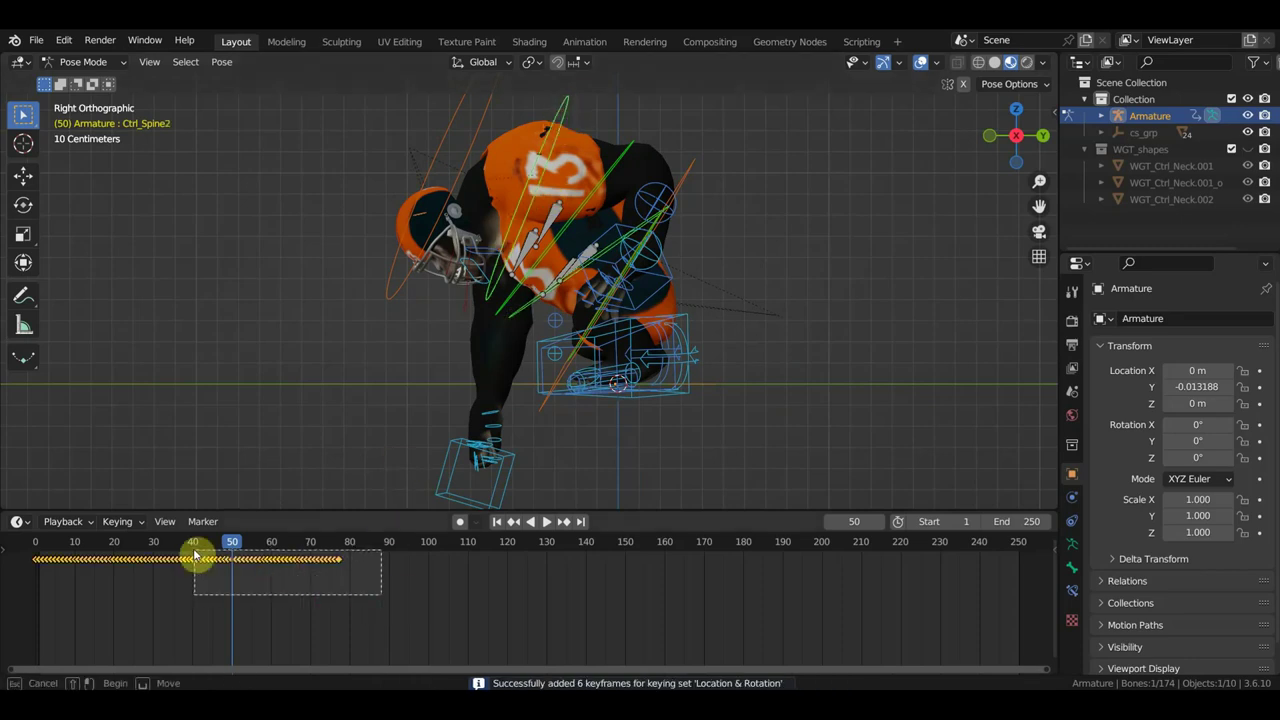
key(Delete)
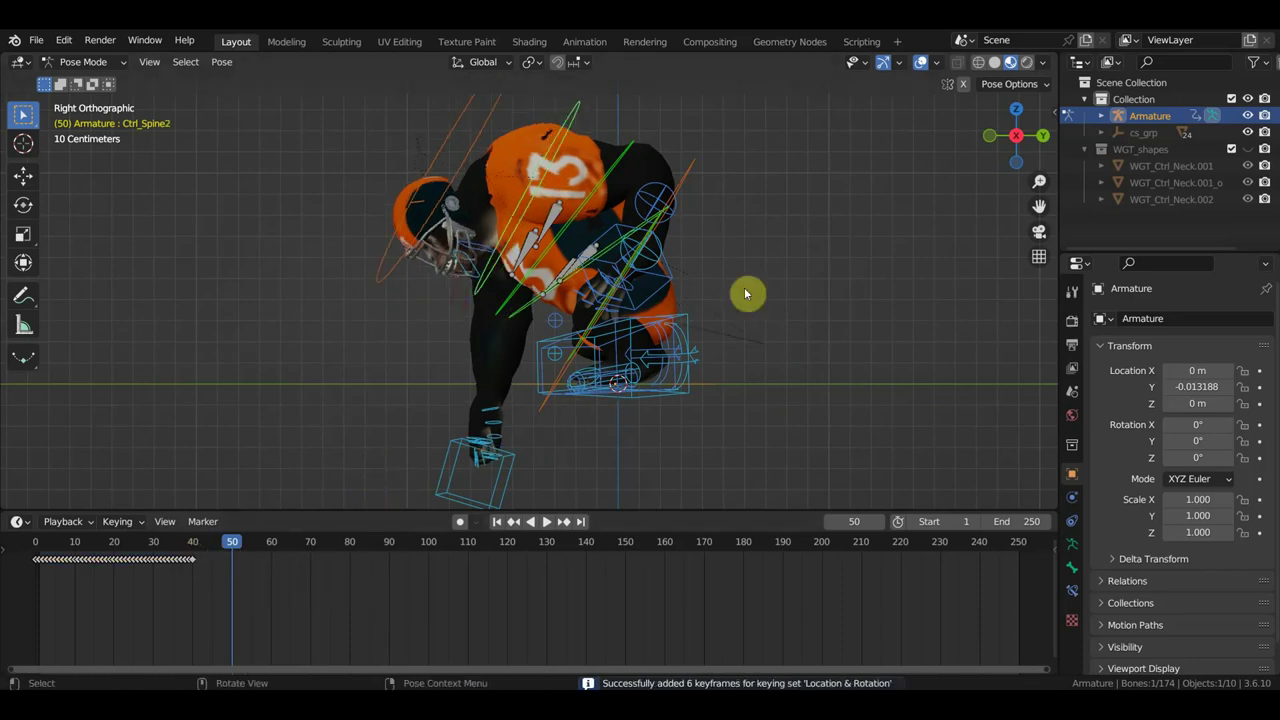
key(r)
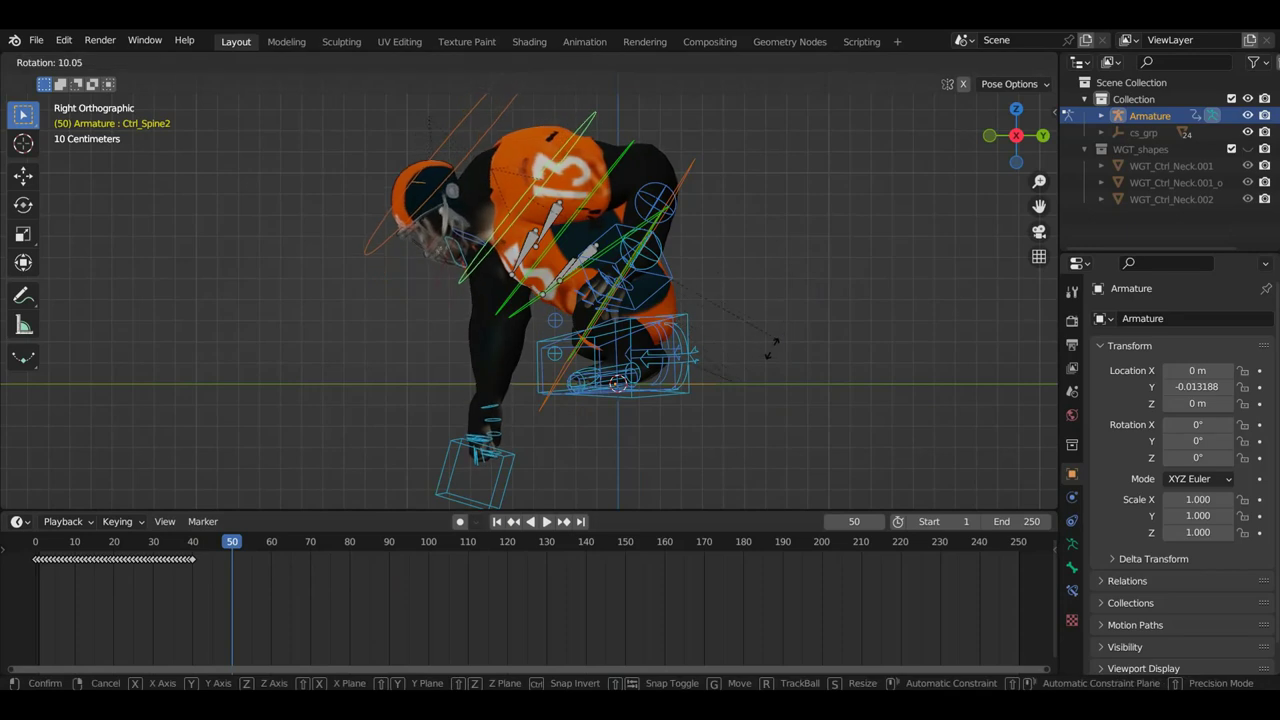
click(702, 394)
key(i)
mouse_move(266, 541)
mouse_down()
mouse_move(168, 548)
mouse_move(281, 559)
mouse_move(185, 556)
mouse_up()
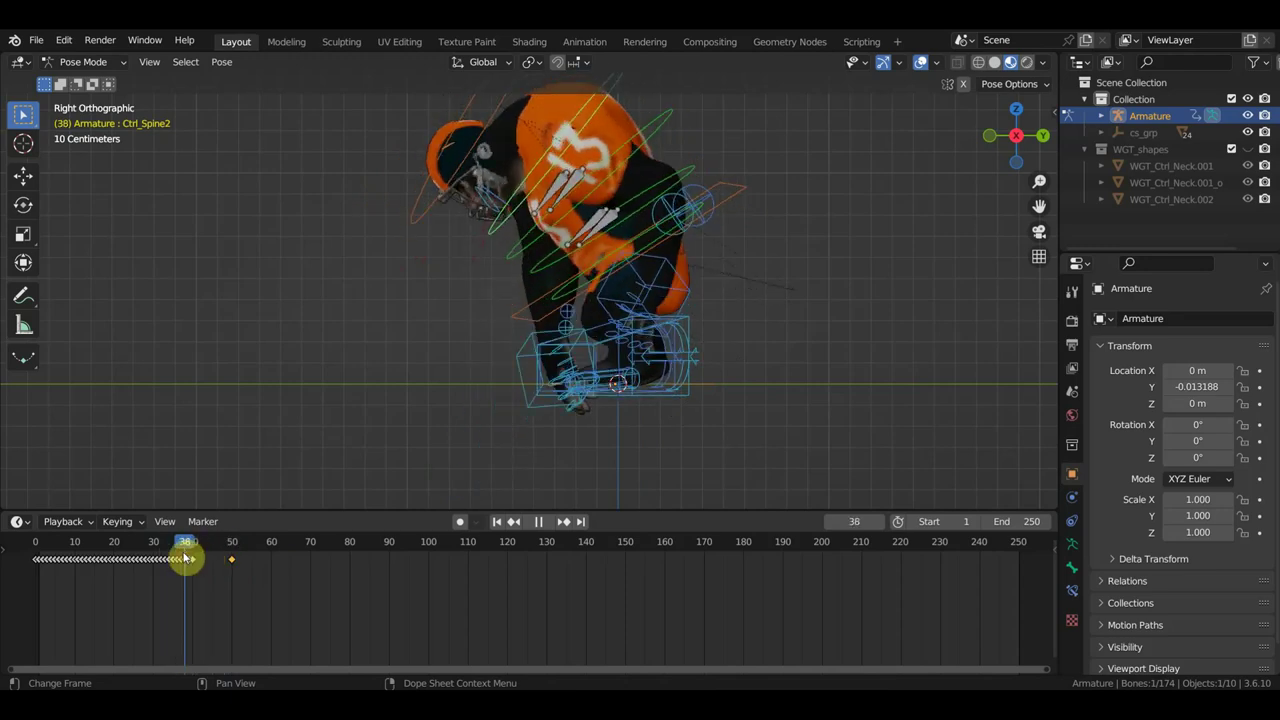
Step: Select the right hand IK control and its keyframes from frame 40 to 78
click(527, 357)
key(shift+ctrl+space)
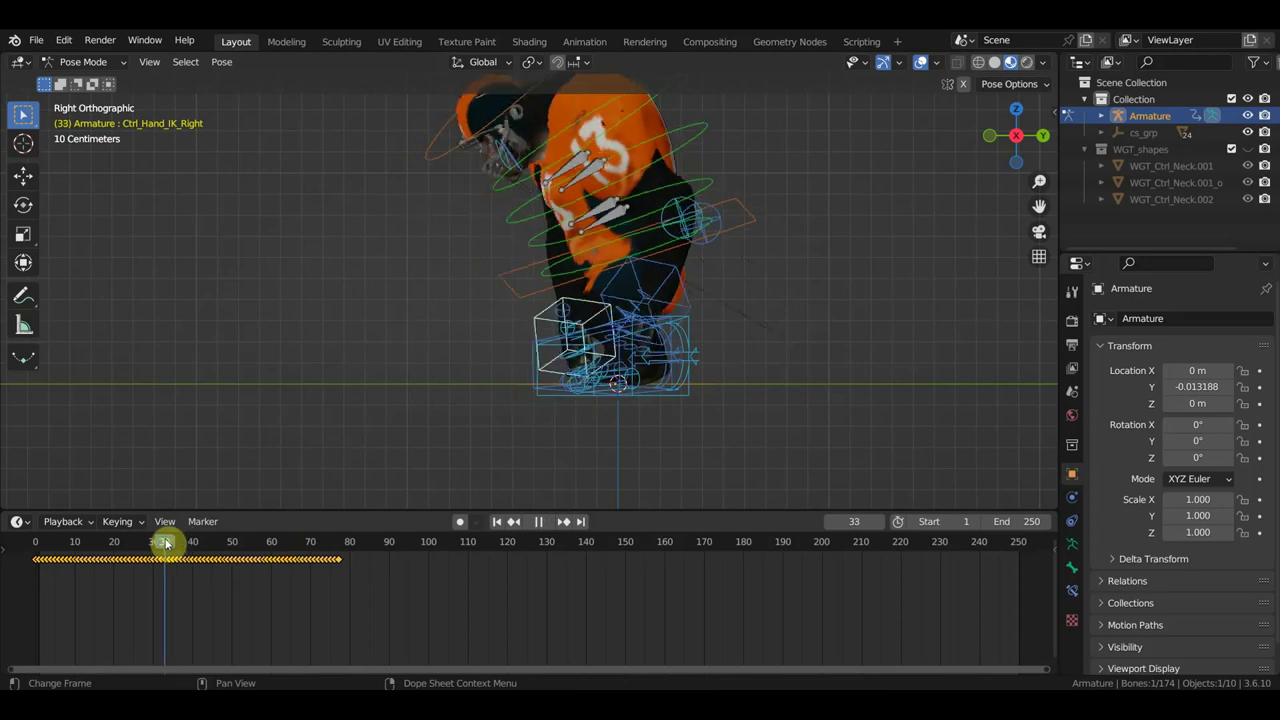
drag(185, 541, 200, 541)
click(508, 400)
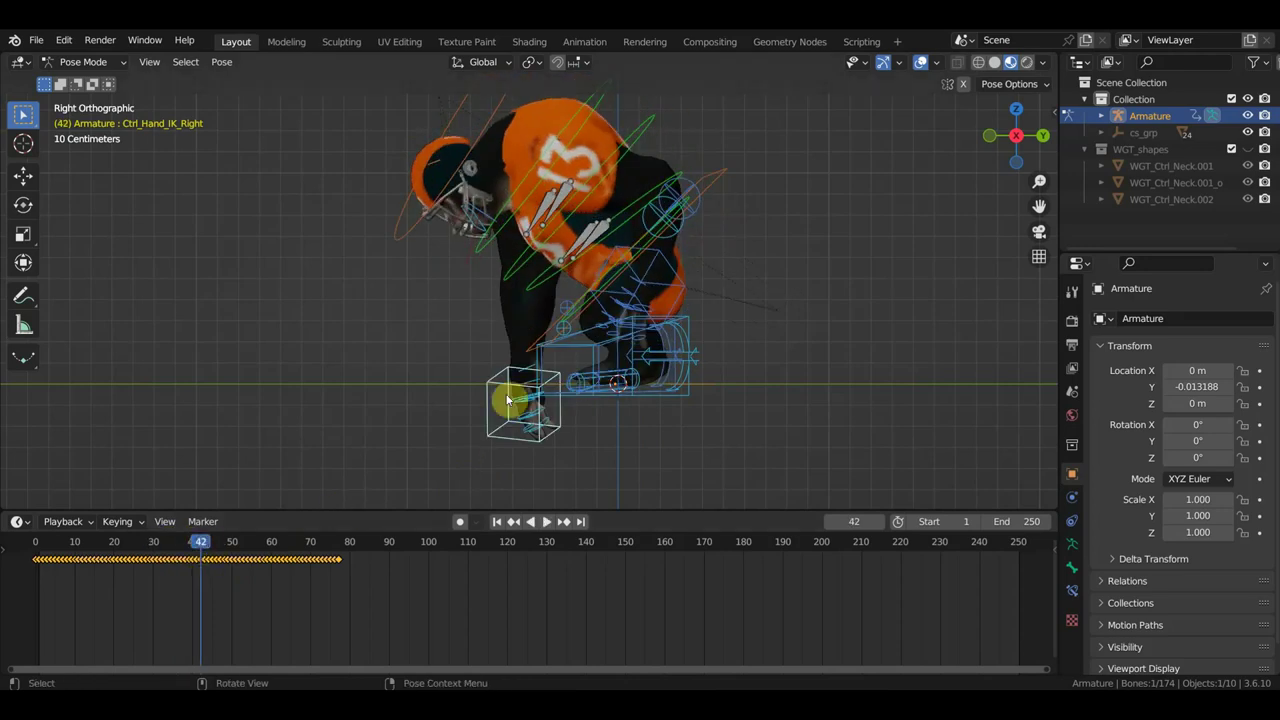
drag(360, 596, 196, 545)
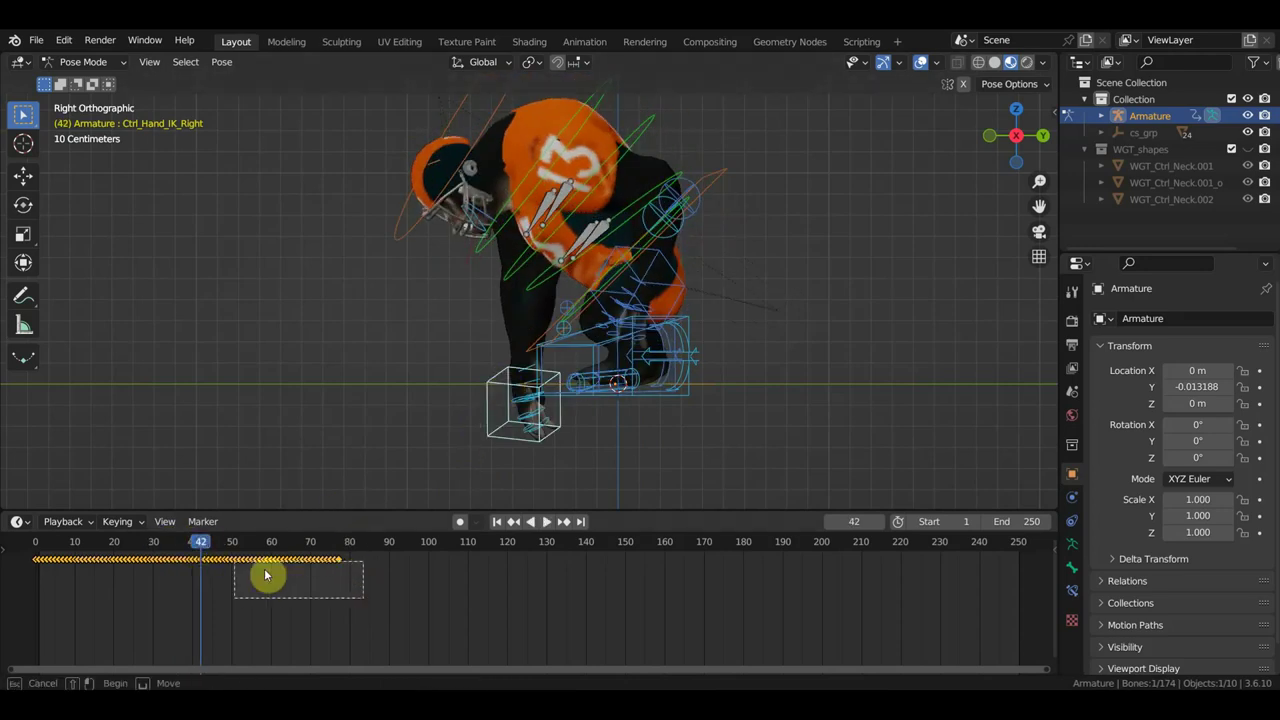
click(342, 541)
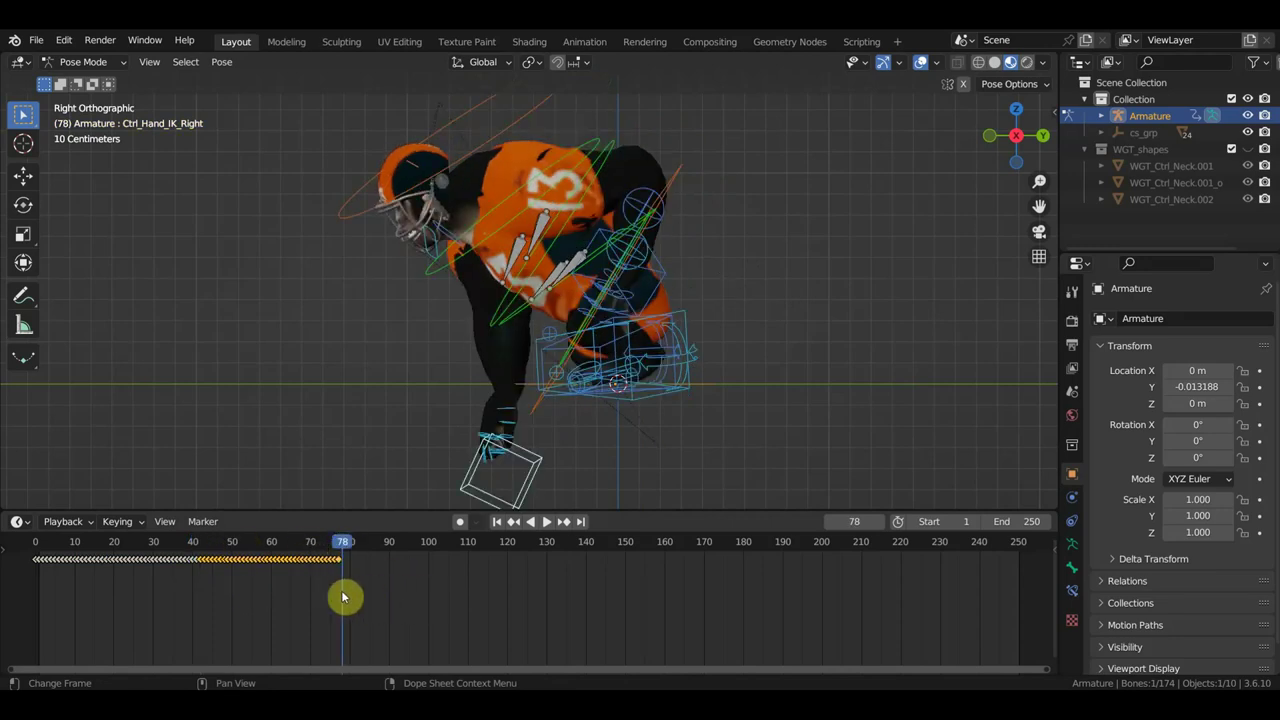
drag(377, 596, 191, 551)
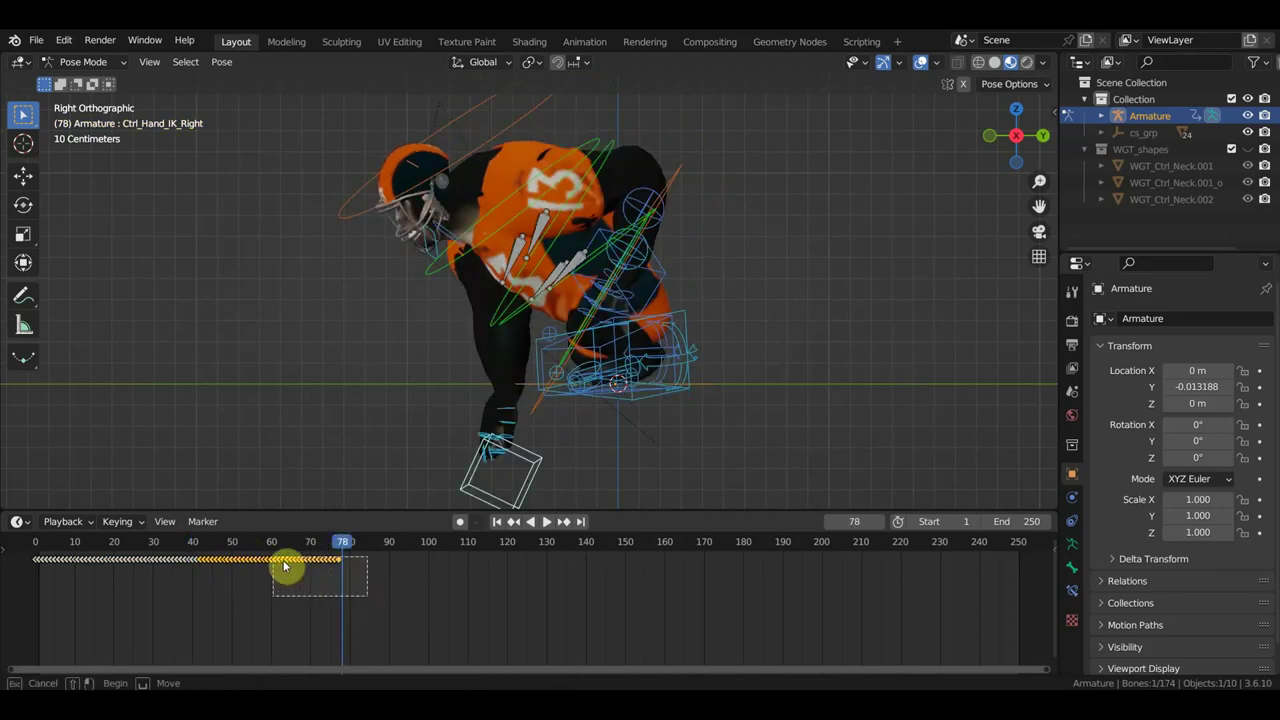
Step: At frame 37, move the right hand IK control and rotate it -24.1°
click(181, 546)
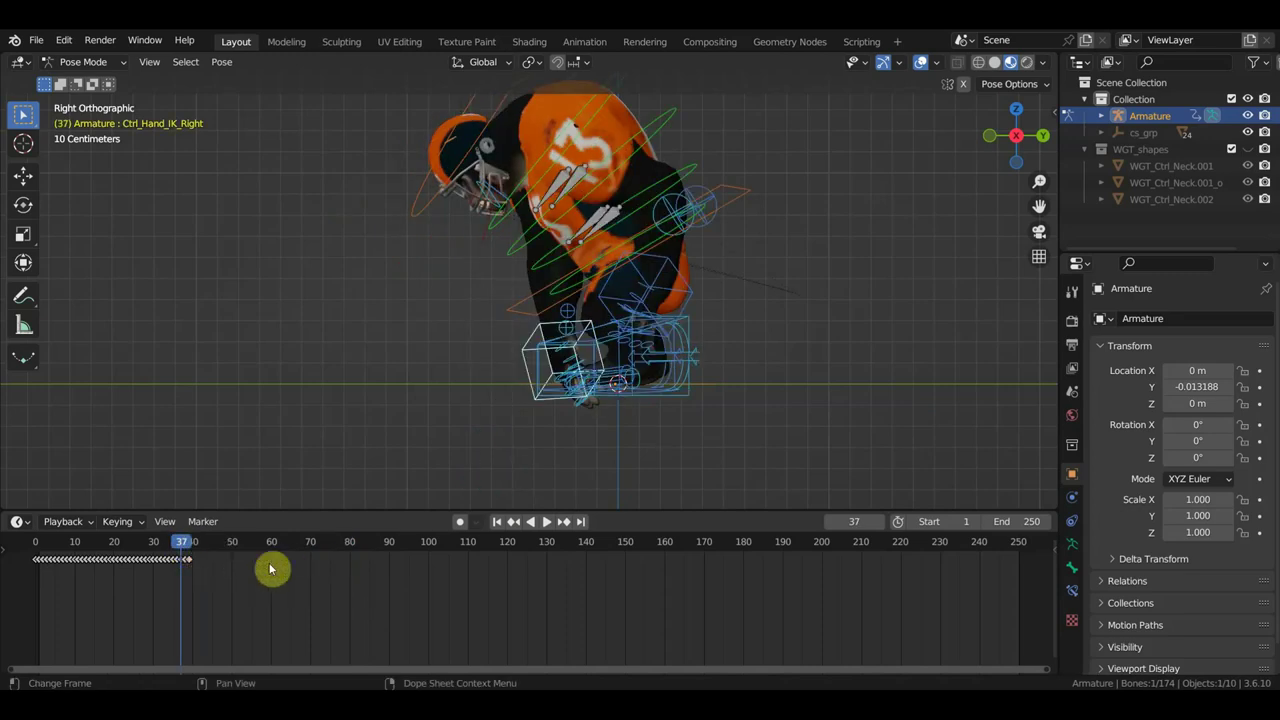
key(g)
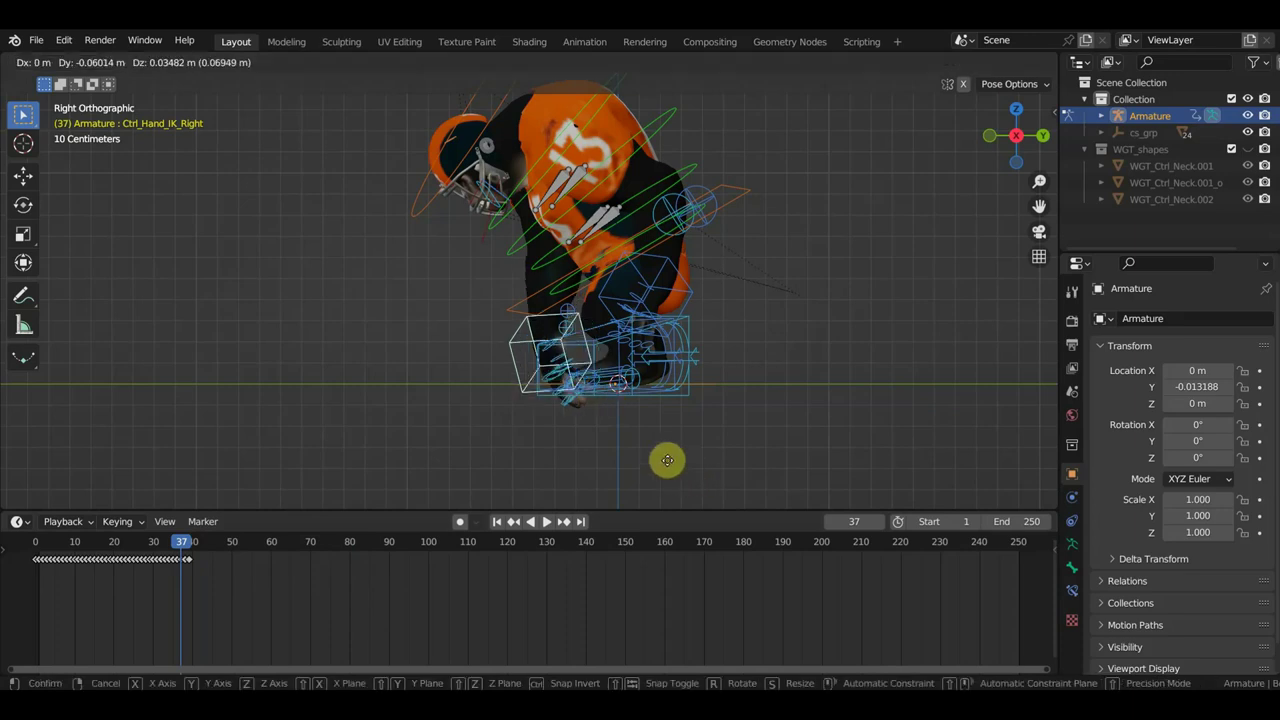
click(616, 447)
scroll(634, 455, up, 2)
mouse_move(638, 458)
middle_down()
mouse_move(869, 484)
mouse_move(720, 432)
mouse_move(737, 506)
mouse_move(724, 405)
mouse_move(709, 431)
mouse_move(740, 403)
middle_up()
key(r)
click(691, 237)
mouse_move(691, 237)
middle_down()
mouse_move(691, 323)
mouse_move(731, 271)
mouse_move(855, 289)
mouse_move(809, 354)
mouse_move(794, 351)
middle_up()
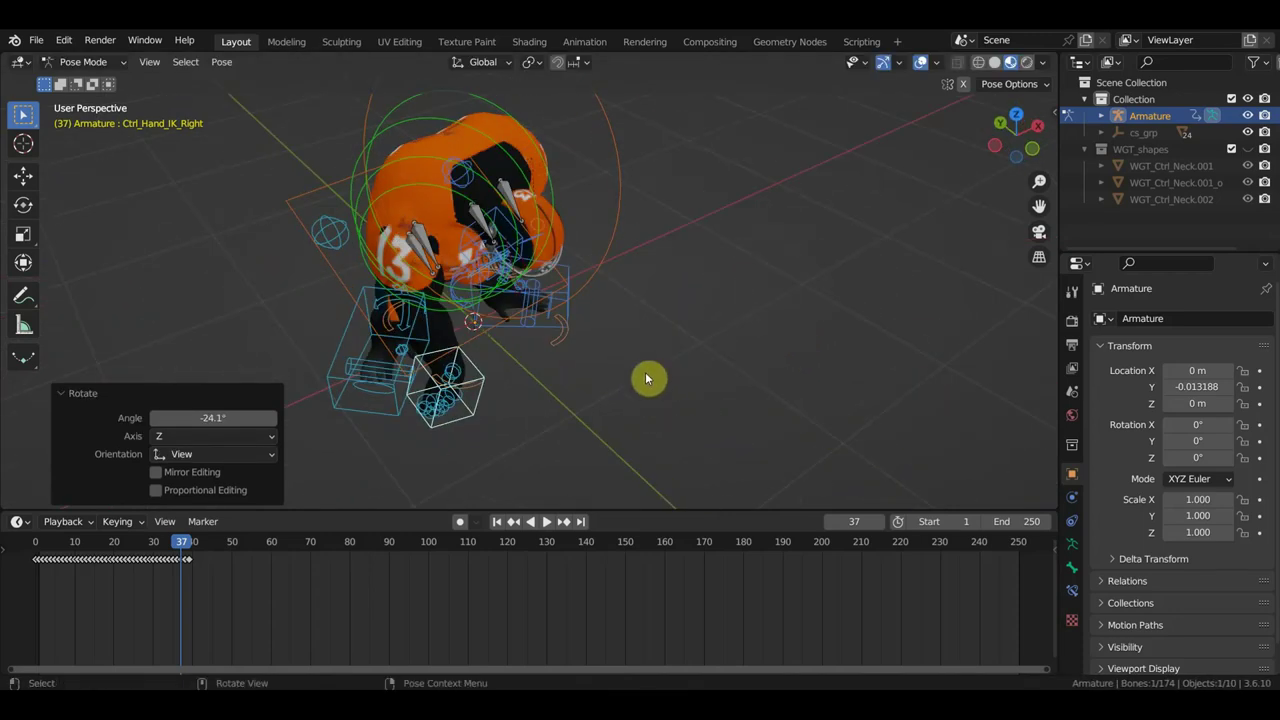
Step: Key the hand pose at frame 37 and delete its keyframes at frames 38–39
key(i)
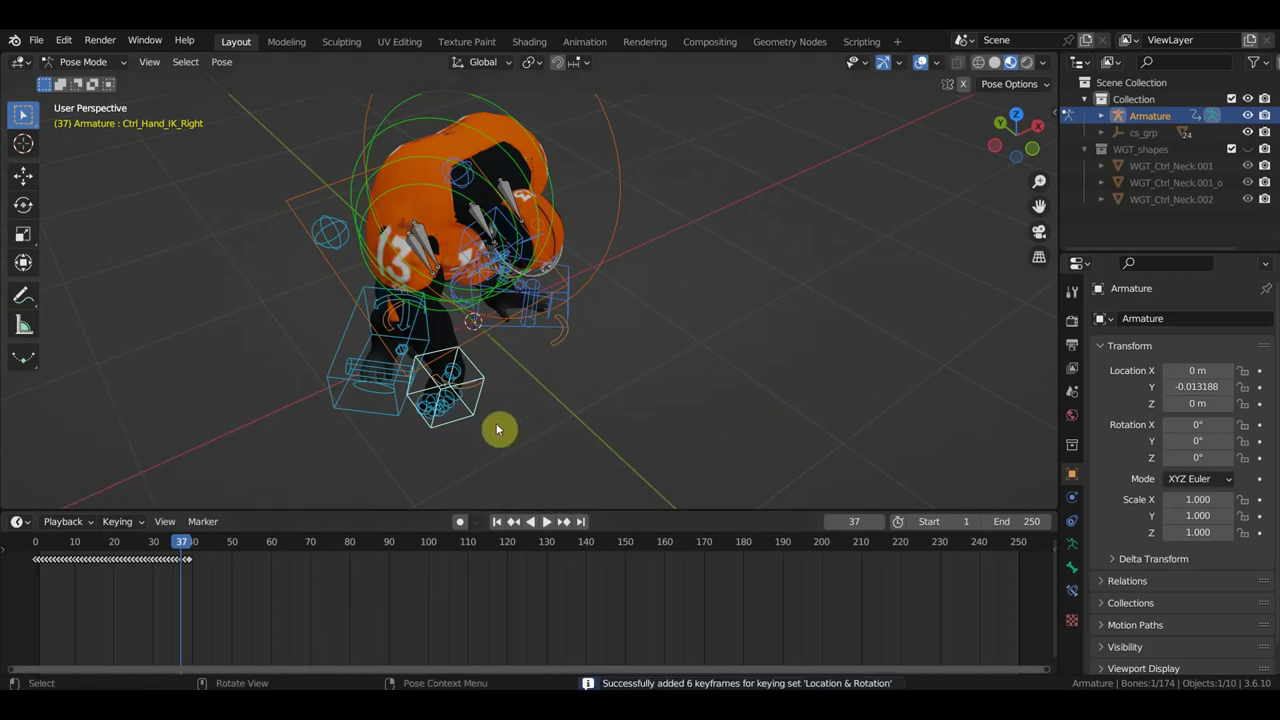
scroll(329, 597, up, 2)
middle_drag(263, 620, 563, 621)
scroll(491, 606, up, 3)
scroll(474, 609, up, 2)
middle_drag(474, 609, 626, 588)
drag(615, 580, 566, 562)
key(Delete)
Step: Move the right hand IK control to a new position at frame 52 and review the motion
mouse_move(740, 420)
middle_down()
mouse_move(754, 400)
mouse_move(683, 371)
mouse_move(531, 361)
mouse_move(480, 334)
middle_up()
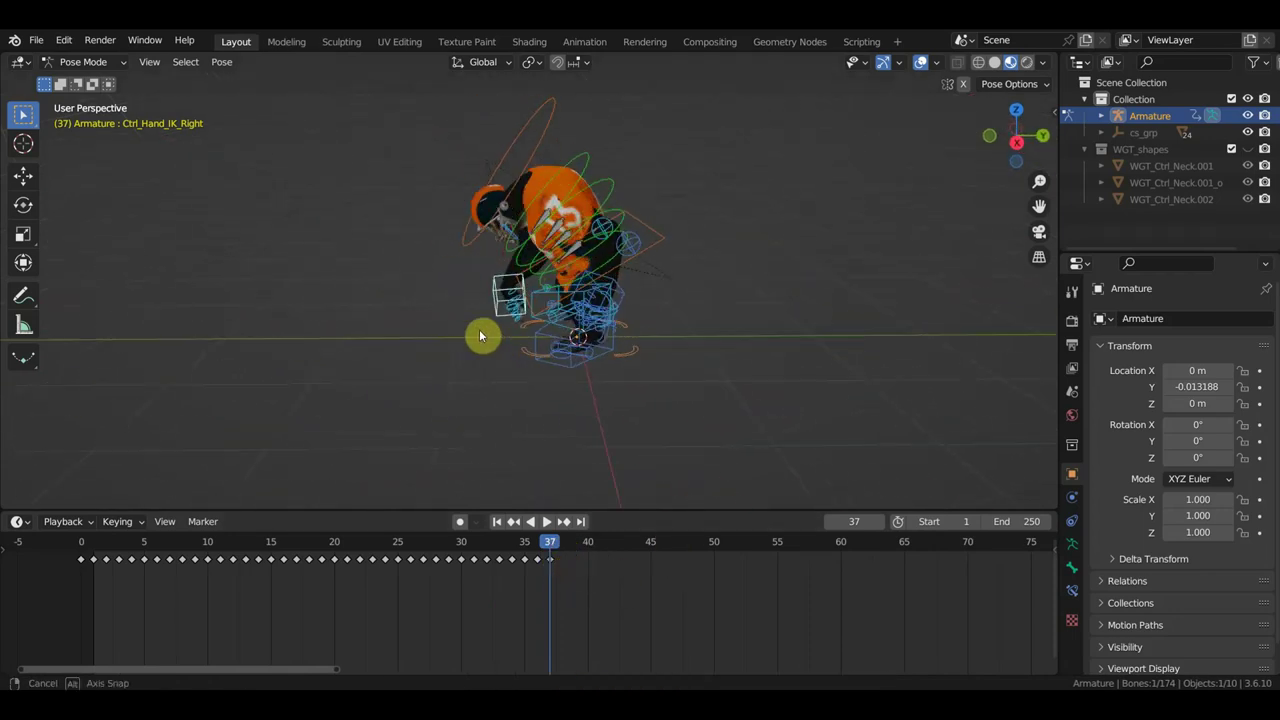
key(space)
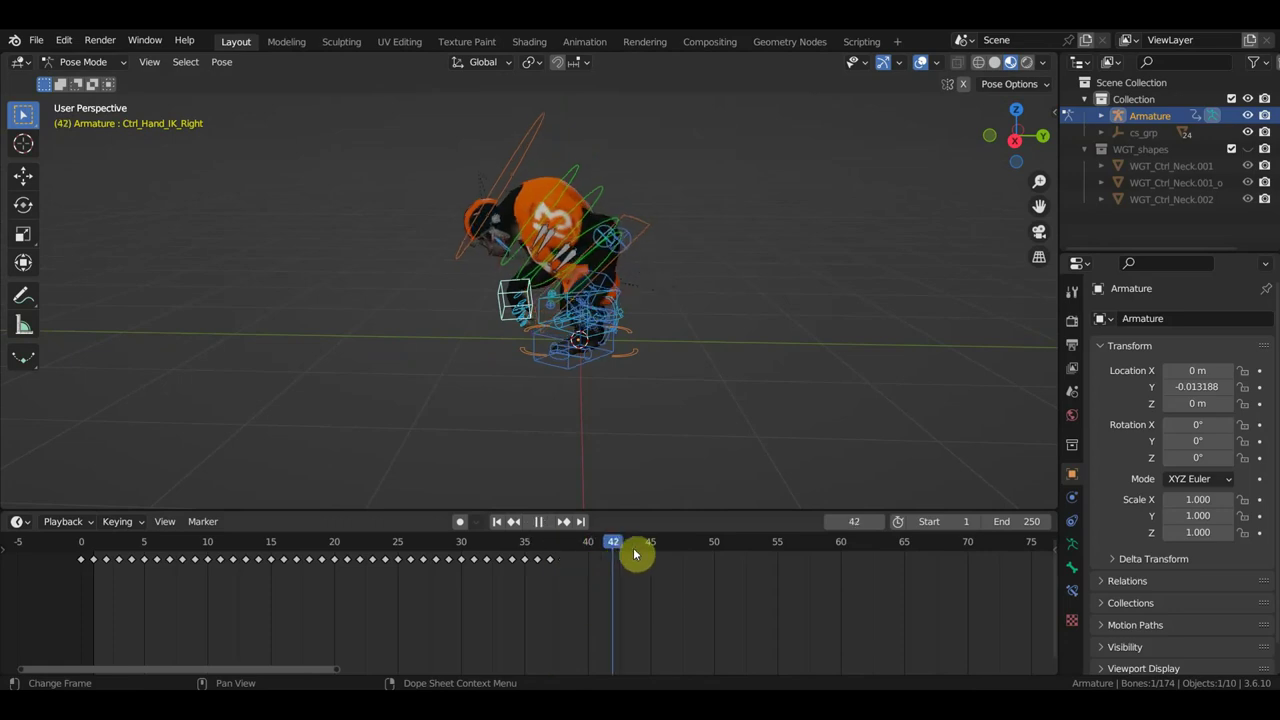
key(space)
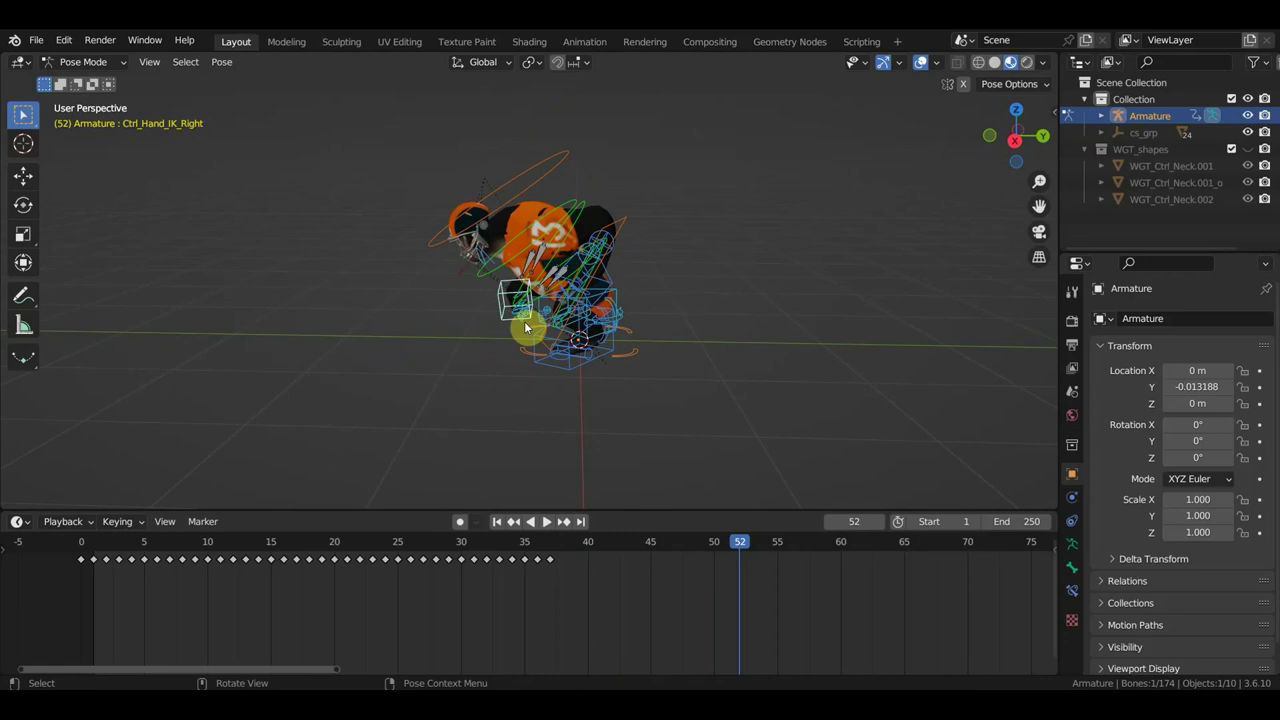
key(g)
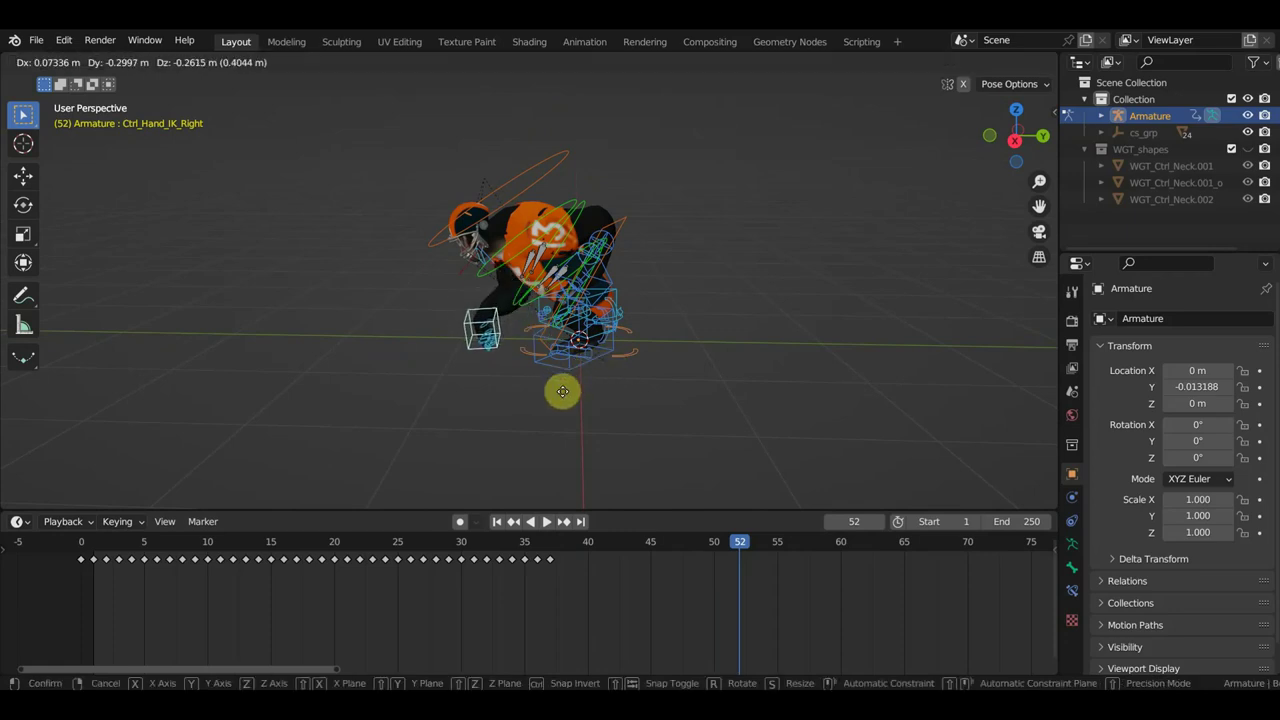
click(562, 391)
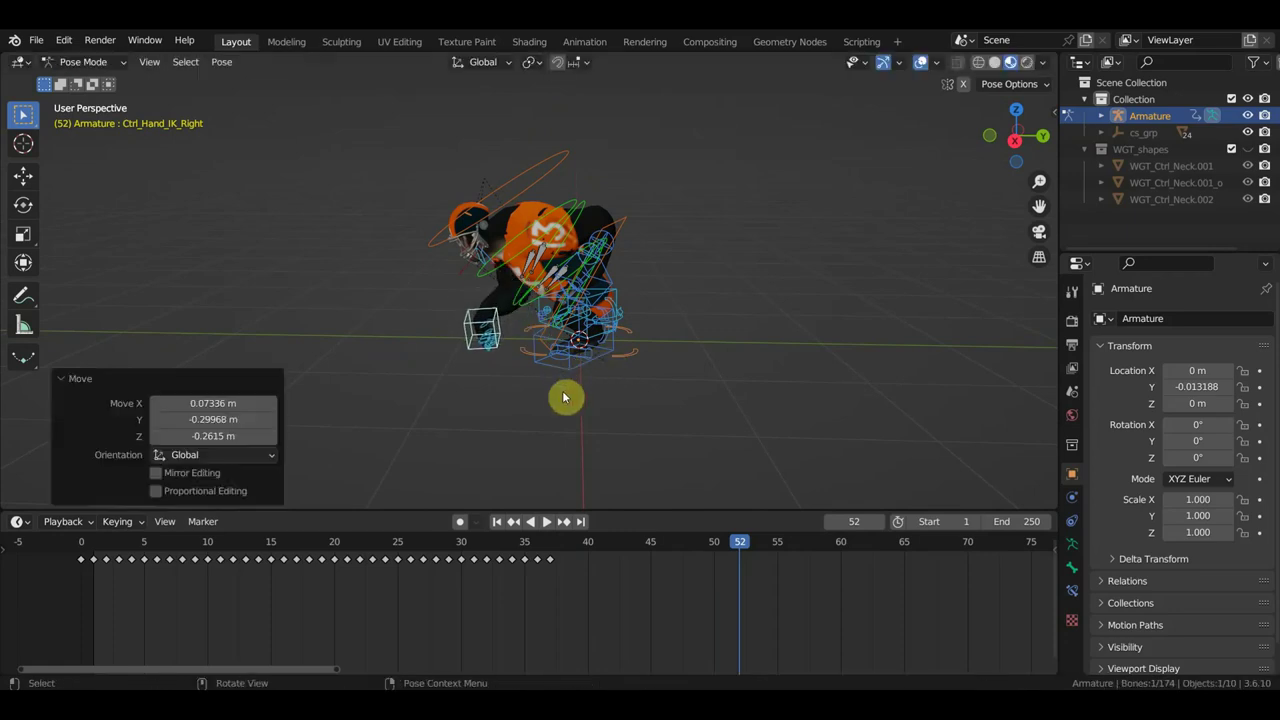
click(651, 548)
mouse_move(620, 547)
mouse_down()
mouse_move(514, 543)
mouse_move(609, 560)
mouse_move(577, 551)
mouse_up()
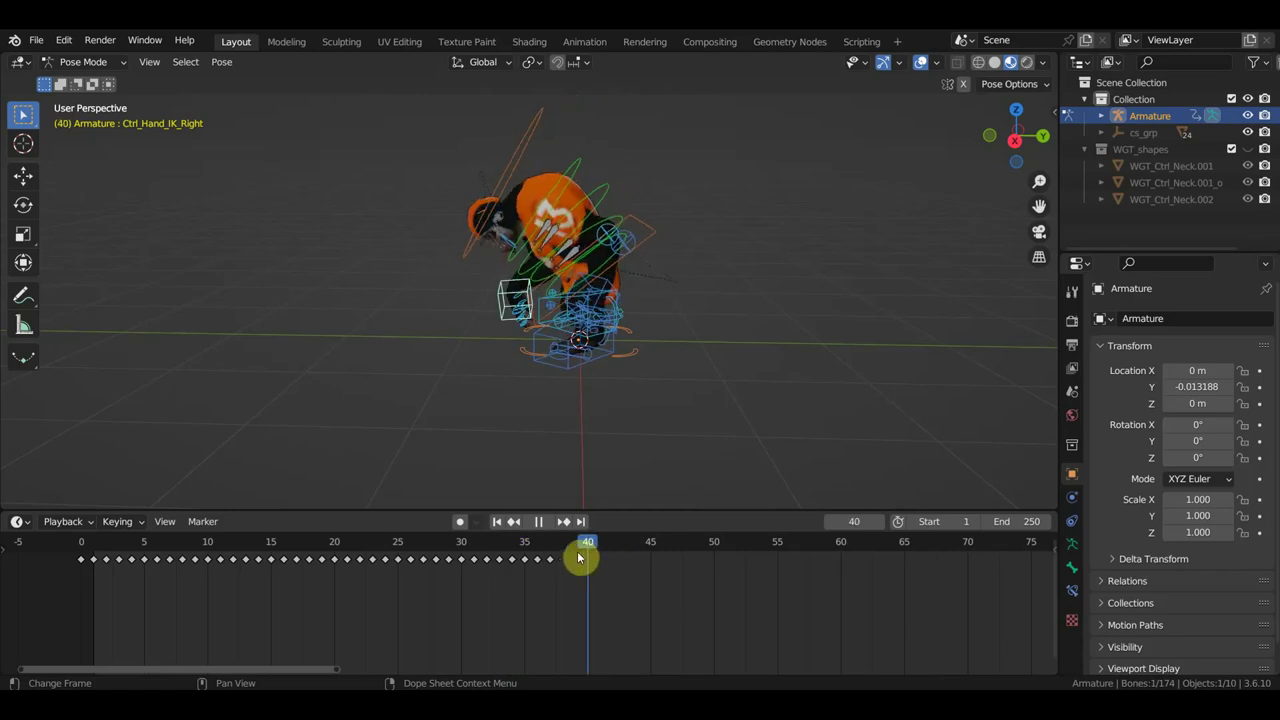
key(space)
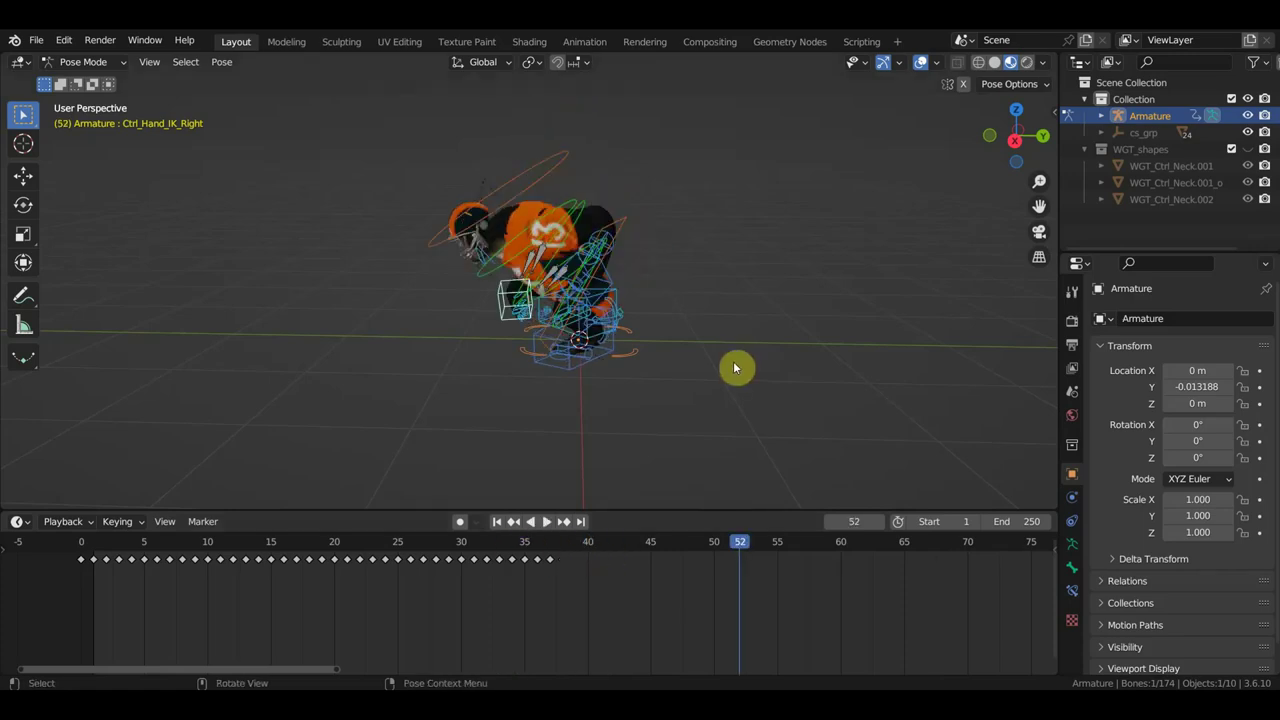
key(Down)
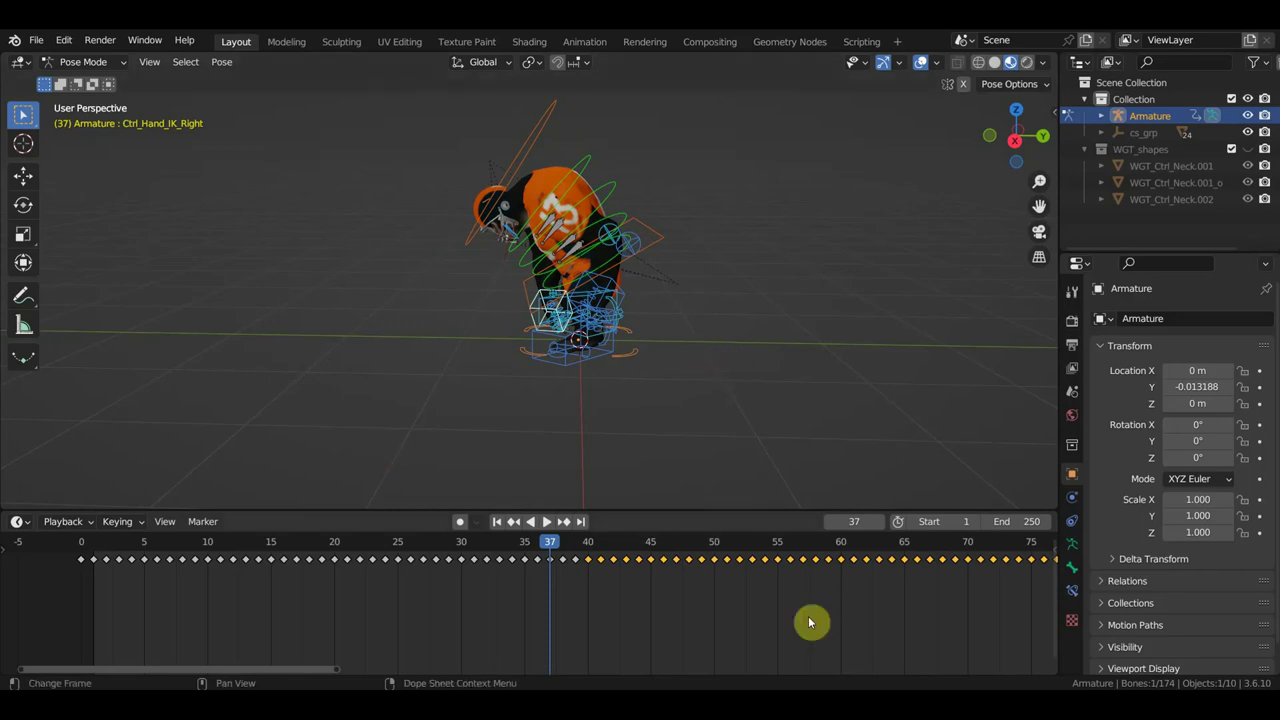
Step: Delete the right hand control's keyframes from frame 37 to 44
middle_drag(811, 620, 623, 637)
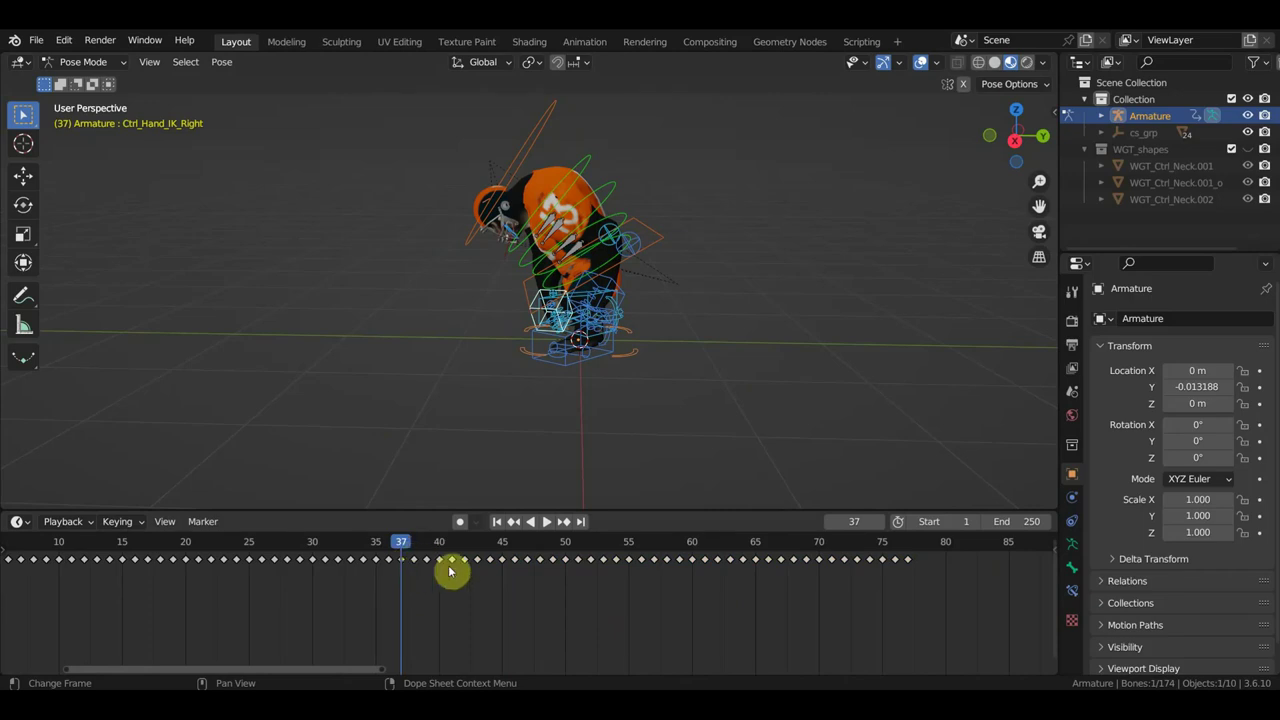
click(440, 550)
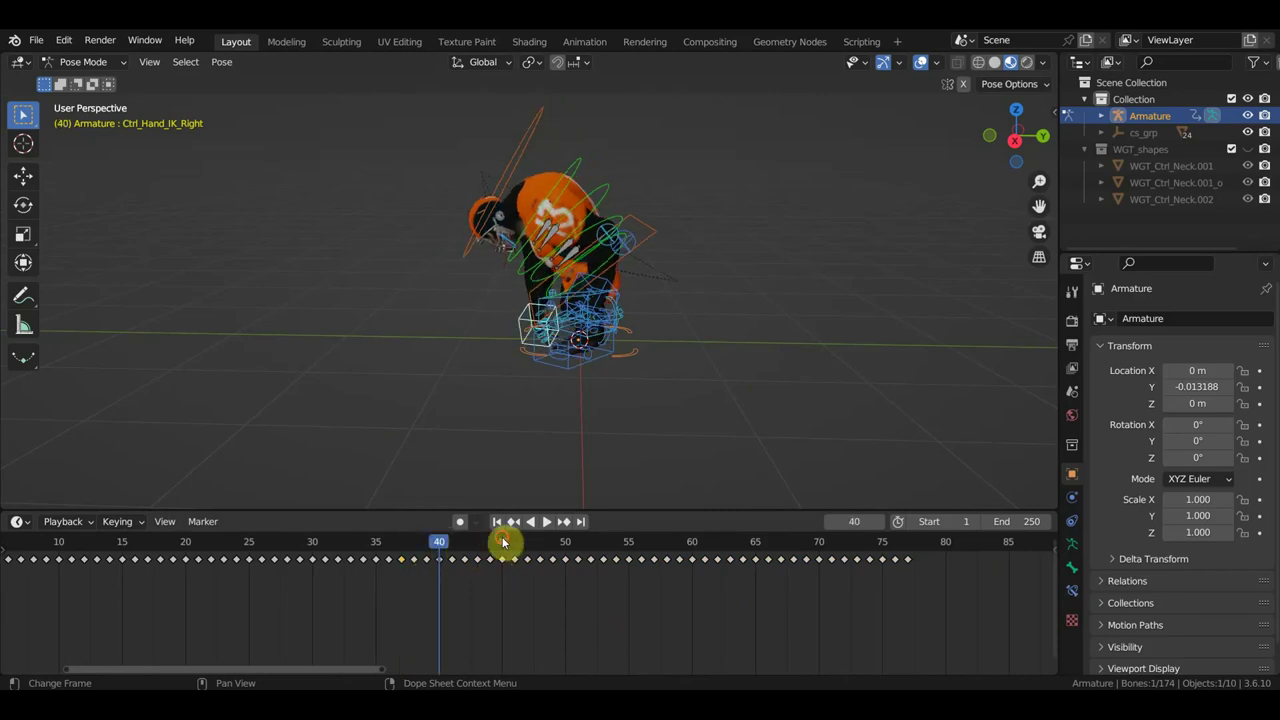
click(503, 541)
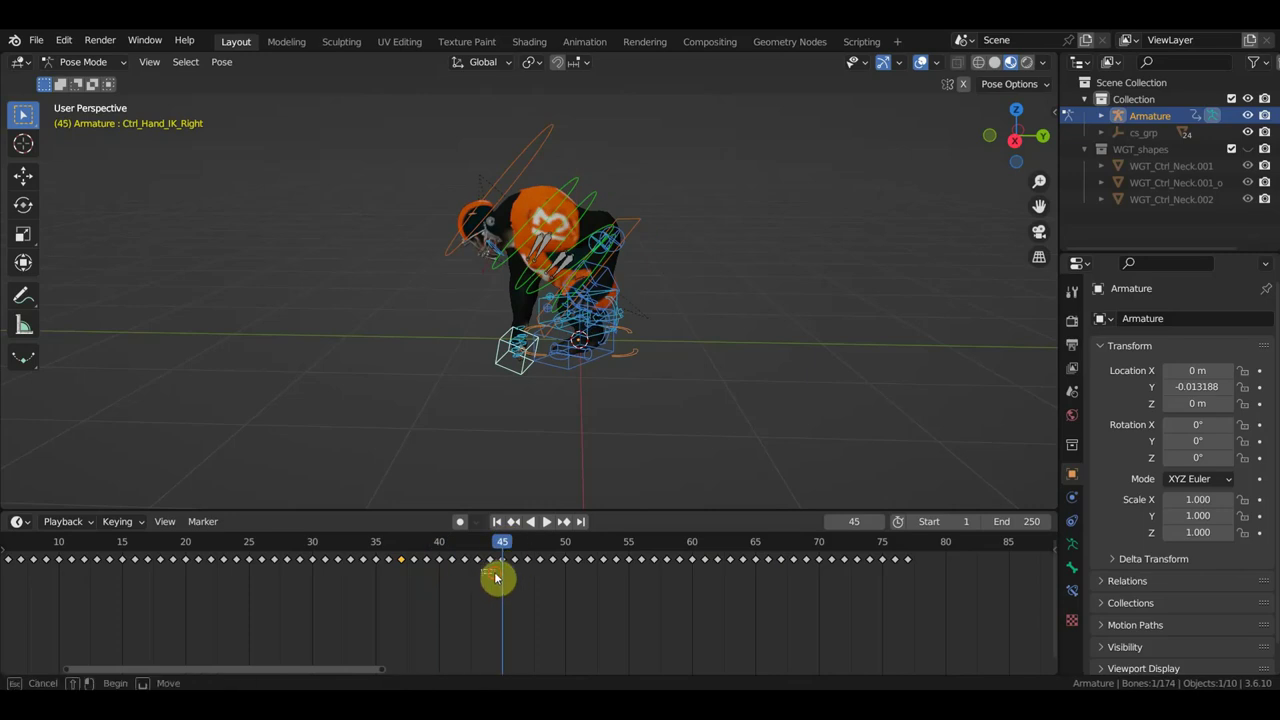
drag(495, 577, 410, 557)
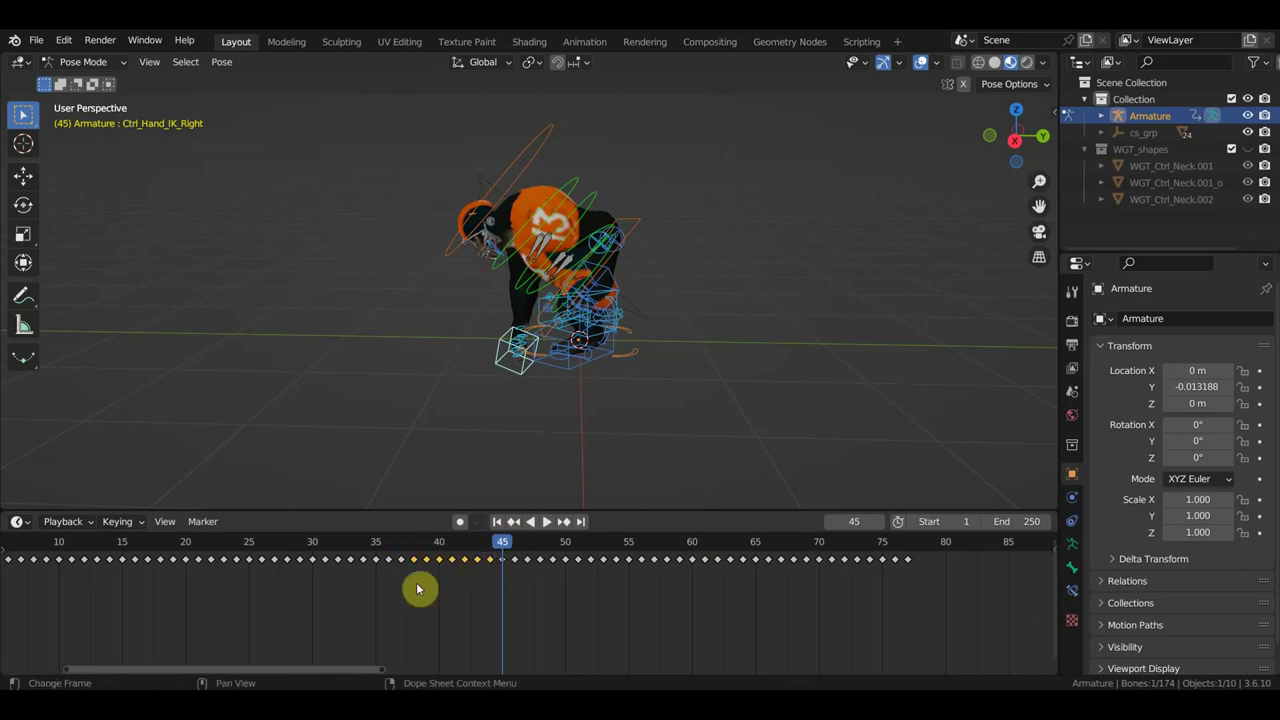
key(Delete)
click(567, 552)
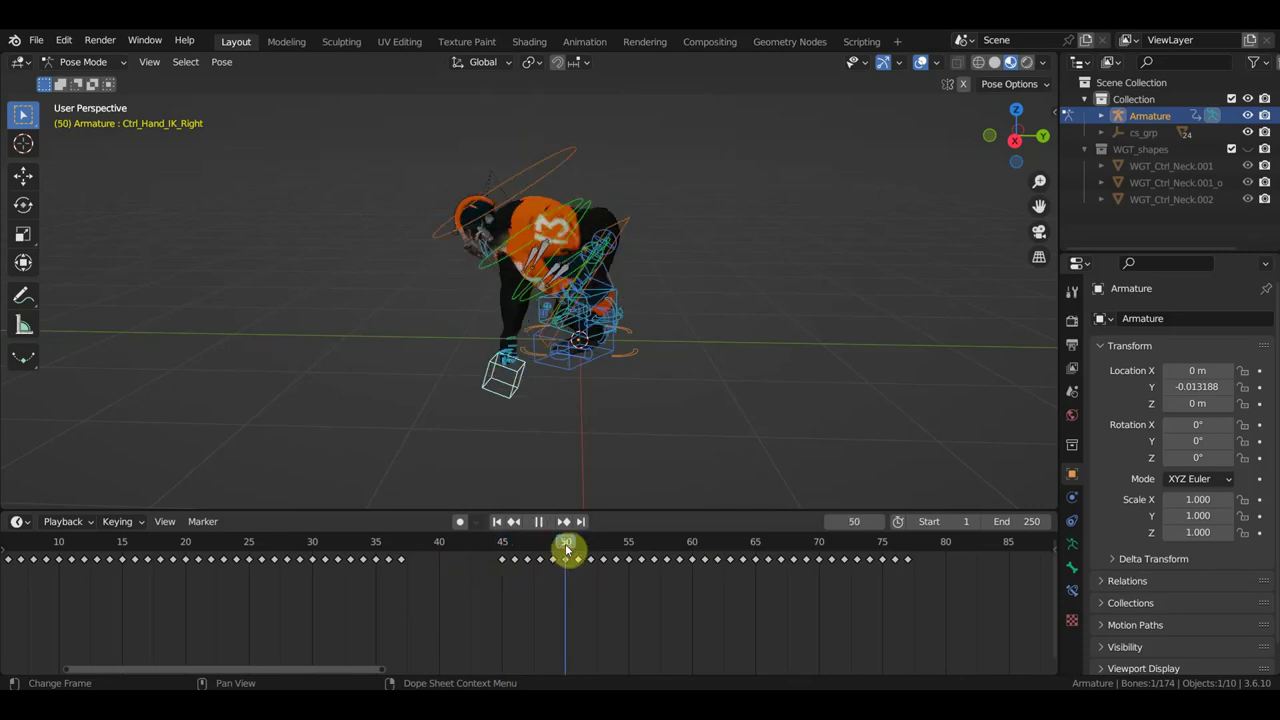
Step: Delete the hand keys at frames 46–49, 51–54, 56–59 and 61–64
drag(563, 584, 514, 552)
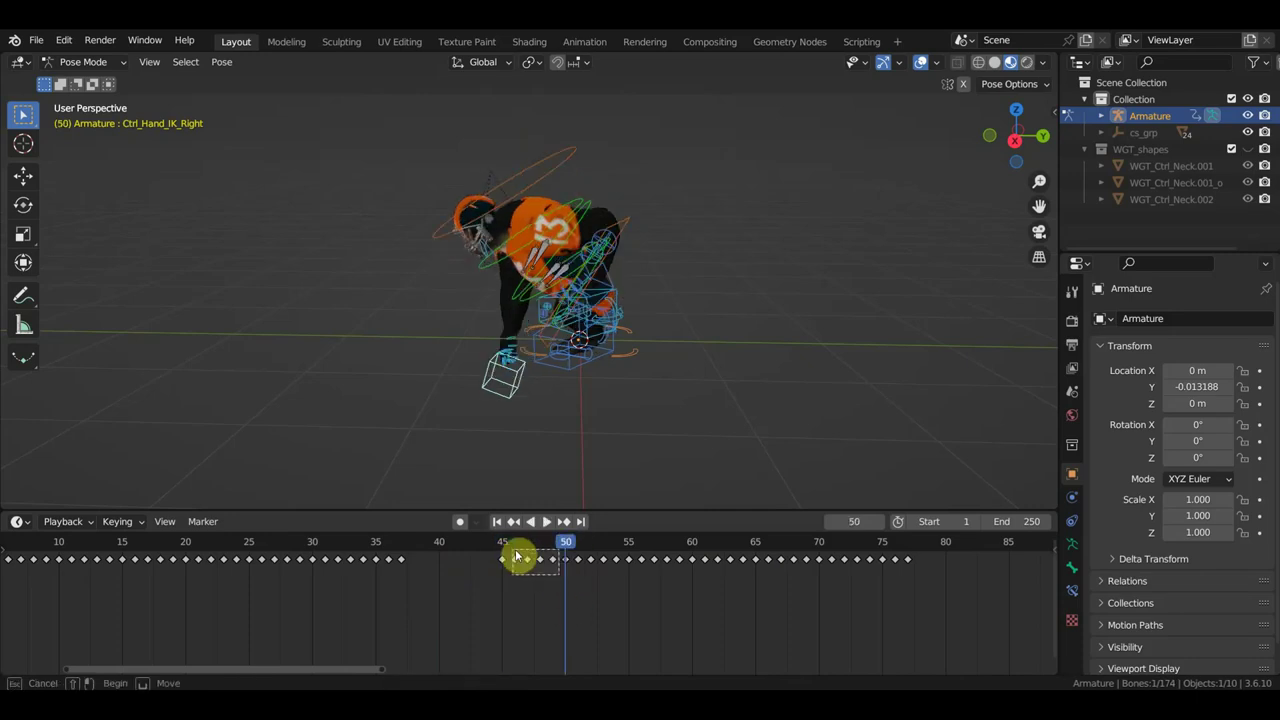
key(Delete)
drag(624, 583, 575, 560)
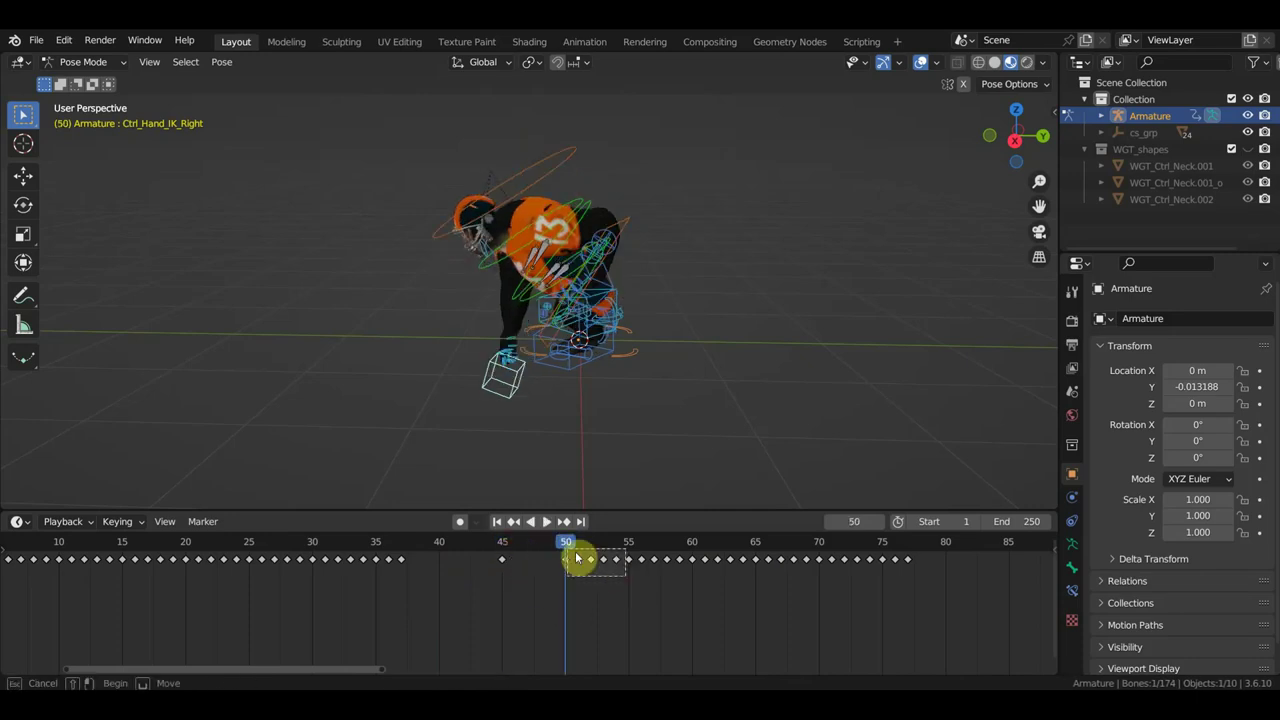
key(Delete)
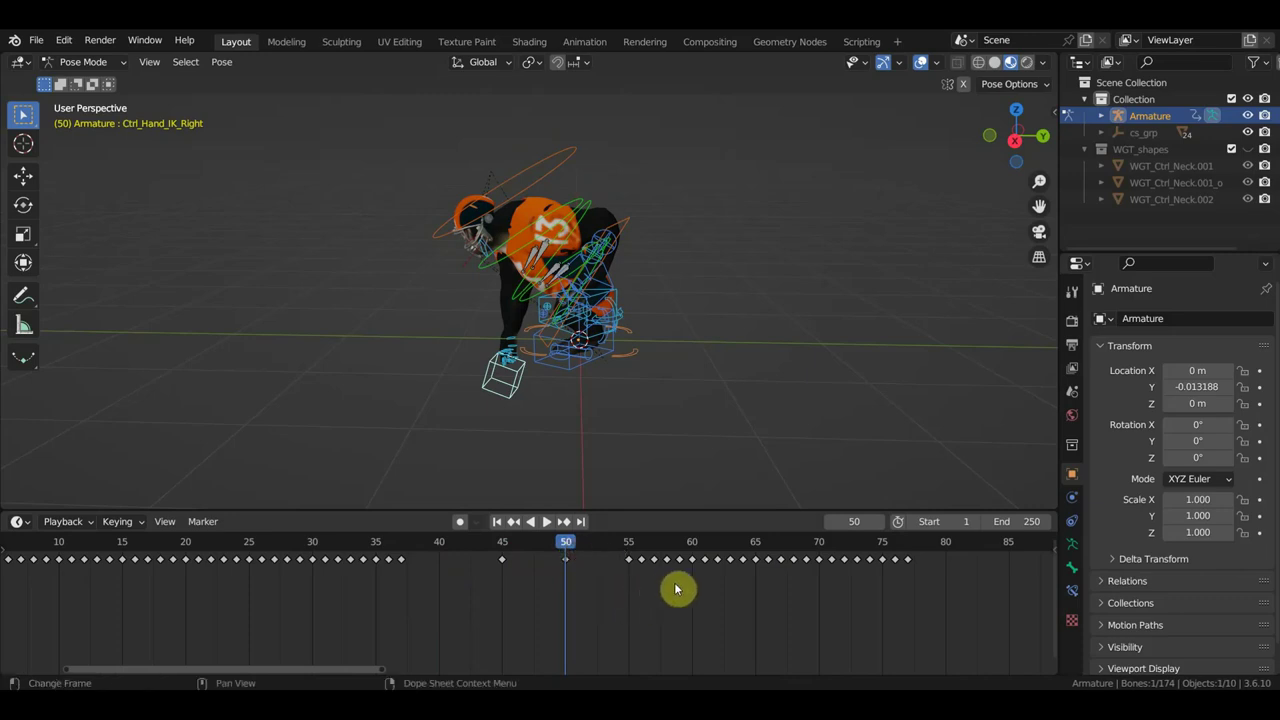
drag(685, 580, 640, 551)
key(Delete)
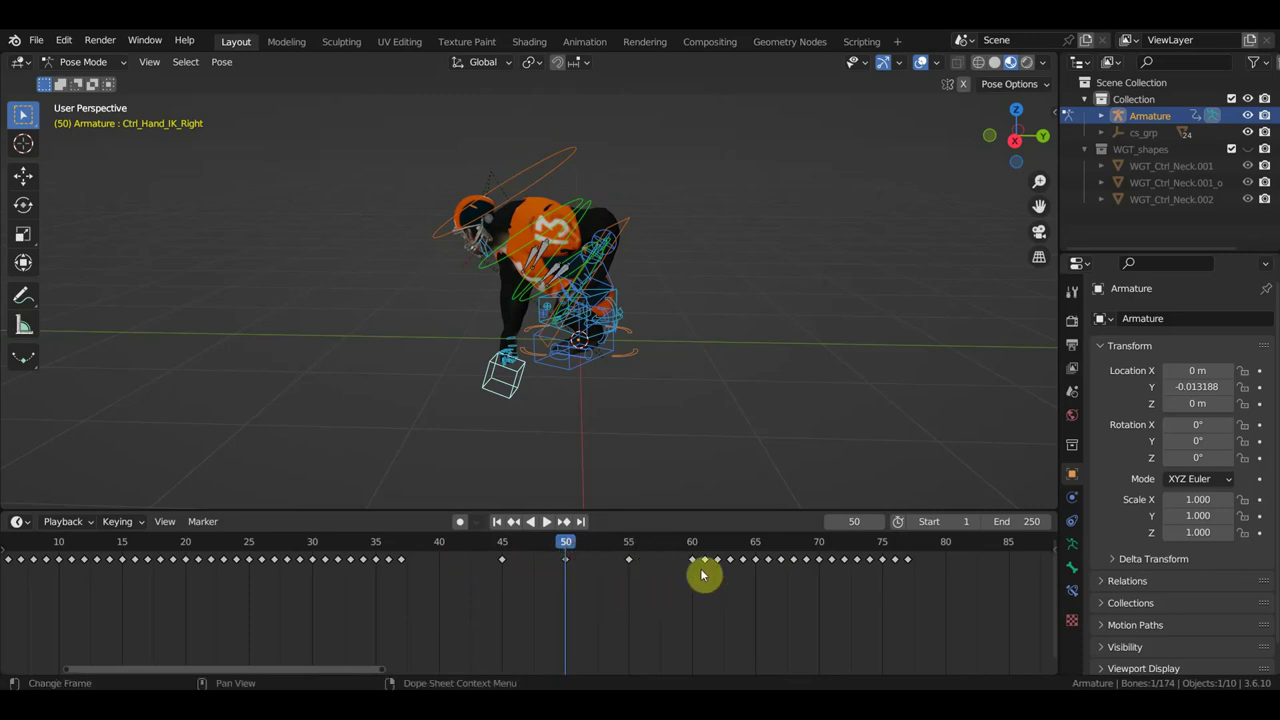
drag(745, 580, 702, 549)
key(Delete)
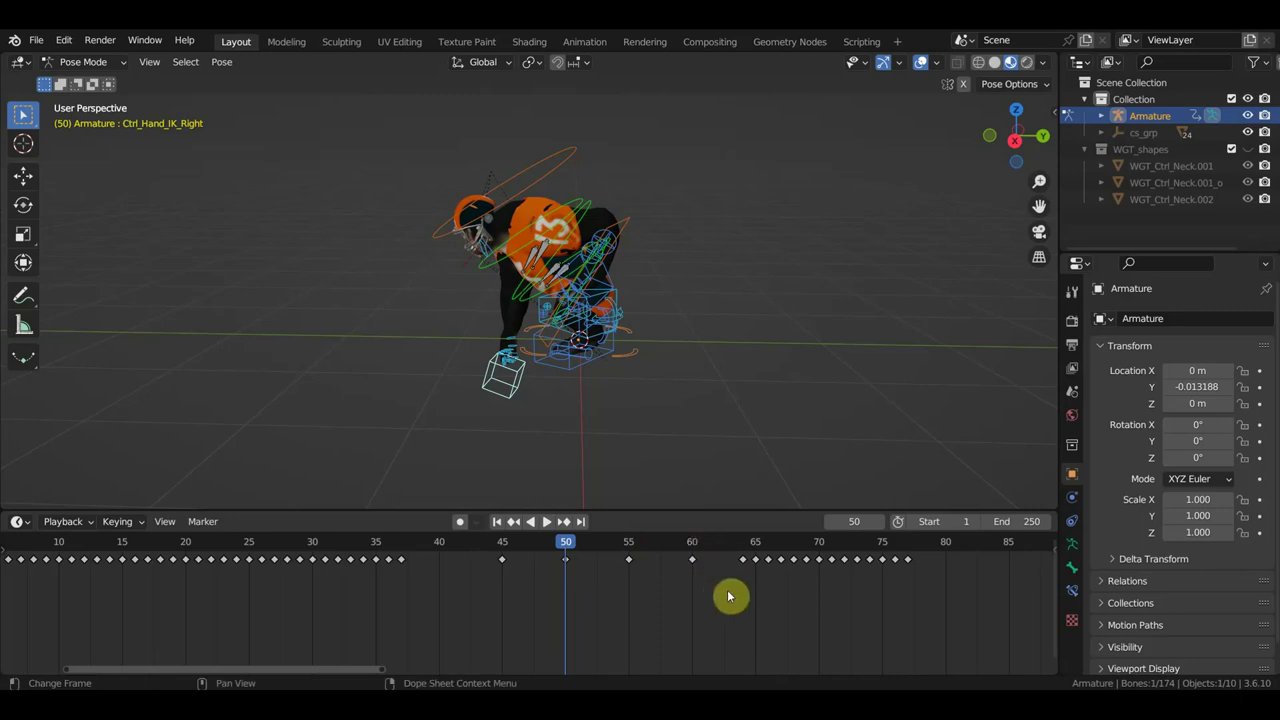
Step: Scrub from frame 37 to 47 to check the motion, then switch to right orthographic view
click(400, 549)
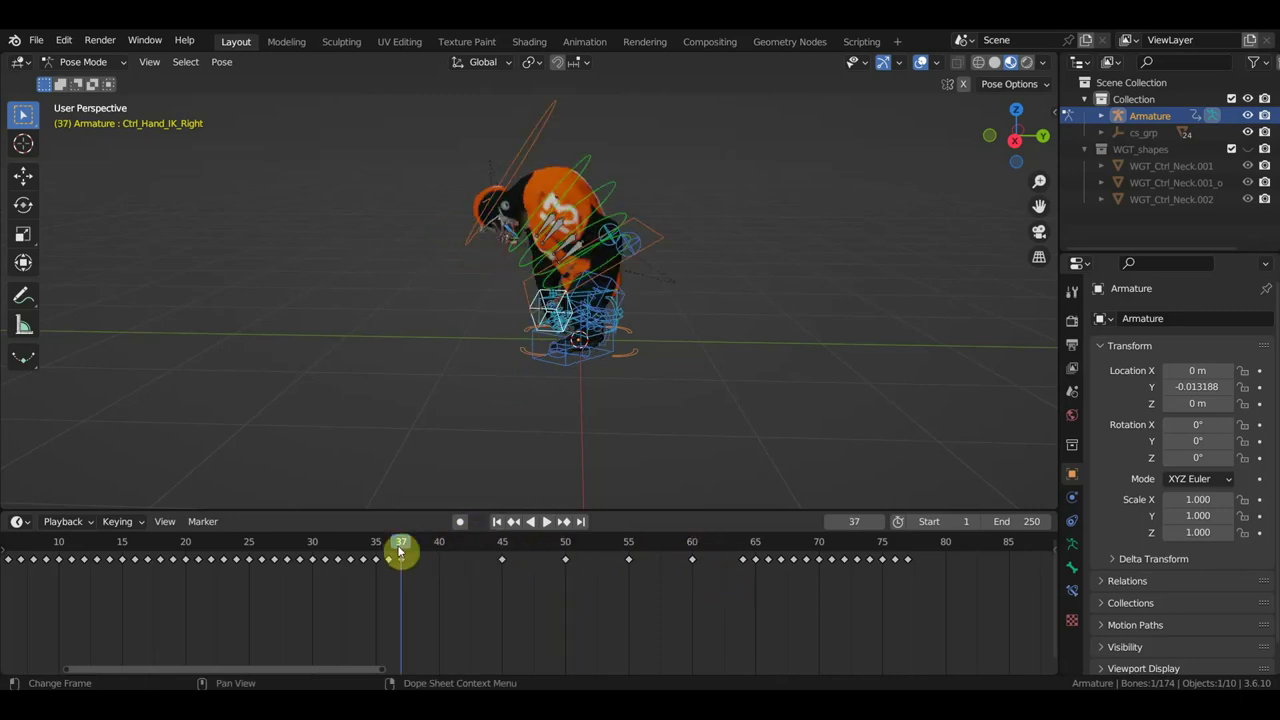
mouse_move(405, 542)
mouse_down()
mouse_move(528, 570)
mouse_move(506, 566)
mouse_up()
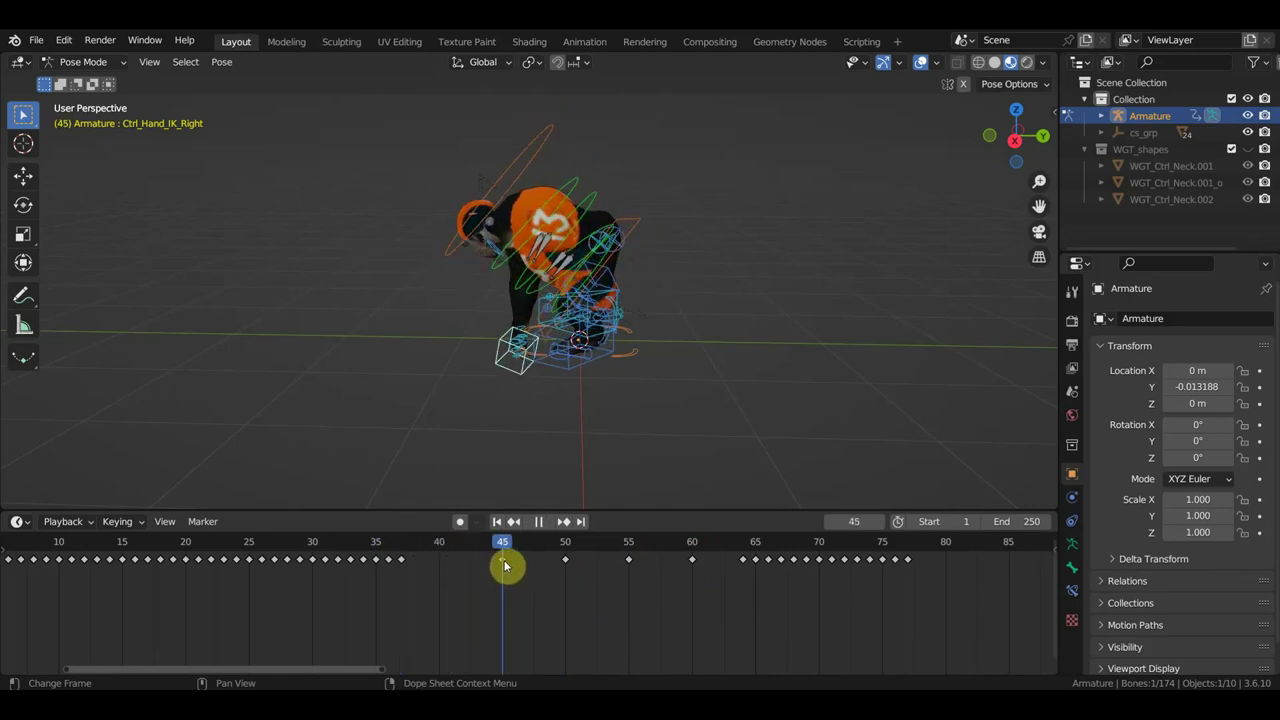
scroll(571, 395, up, 2)
key(KP_3)
Step: Move the right hand IK control -0.17471 m Y and 0.42538 m Z, keyed at frame 45
scroll(612, 366, up, 1)
scroll(620, 340, up, 2)
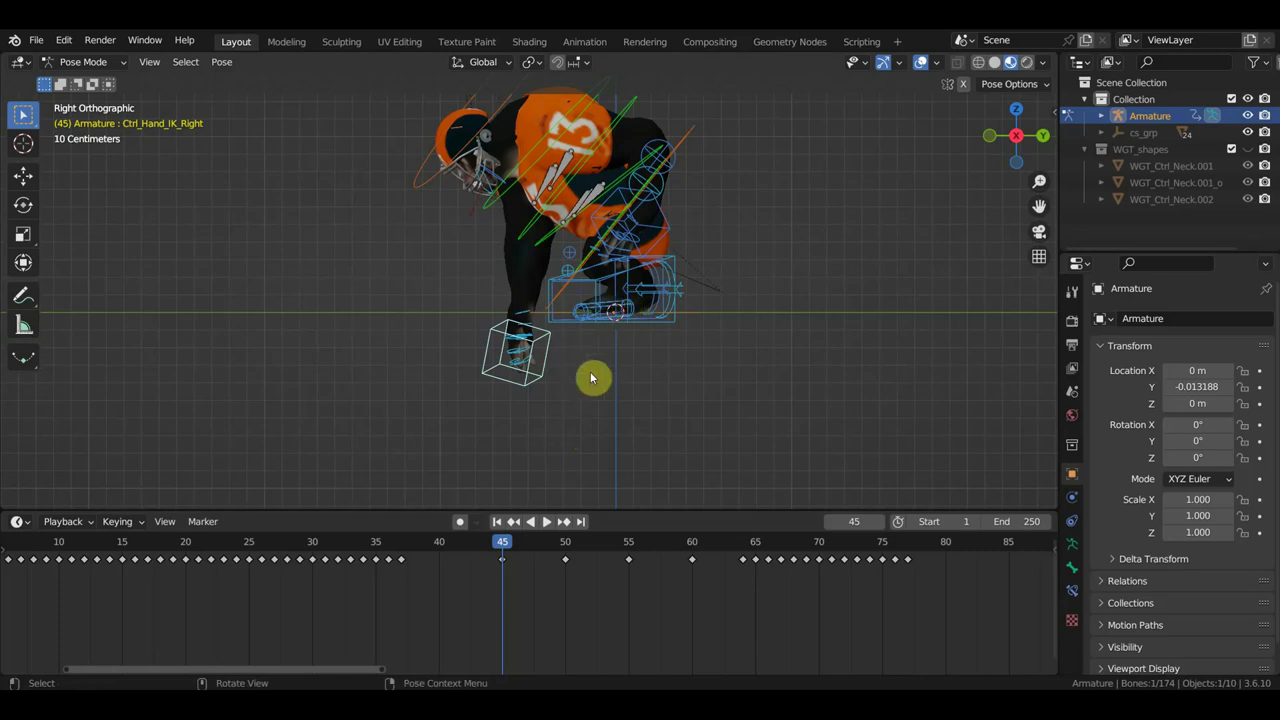
key(g)
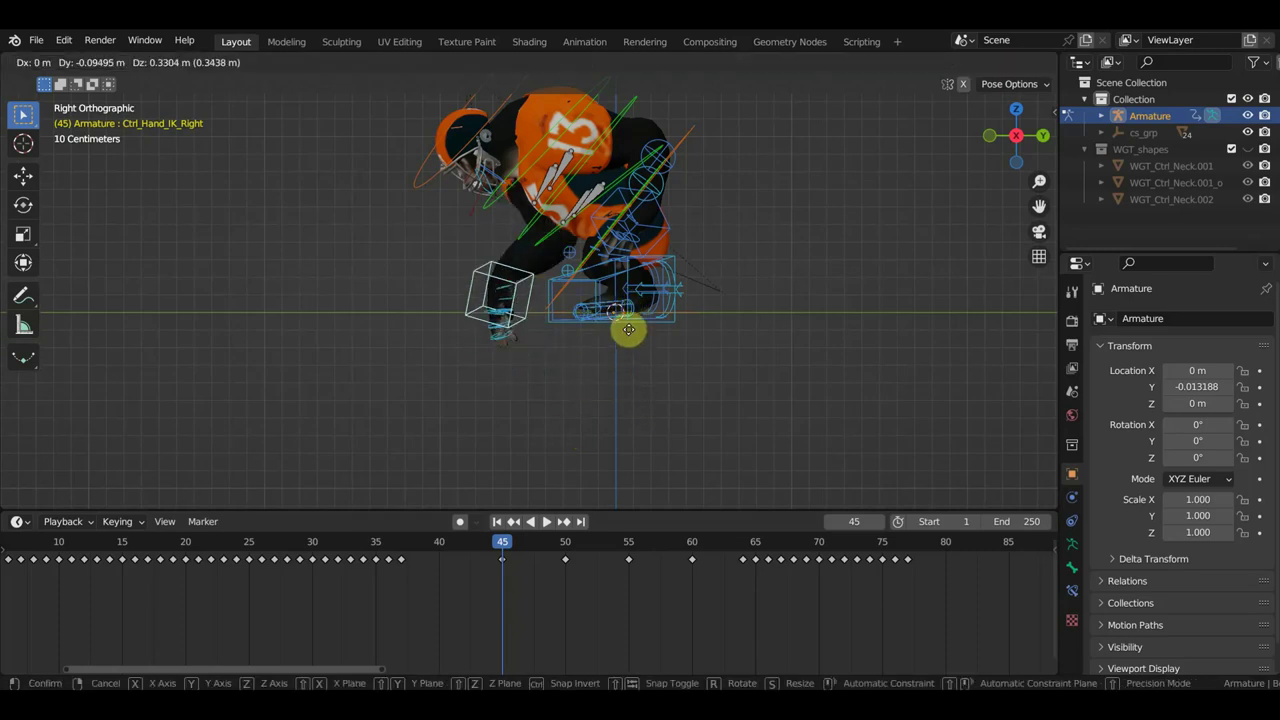
click(617, 317)
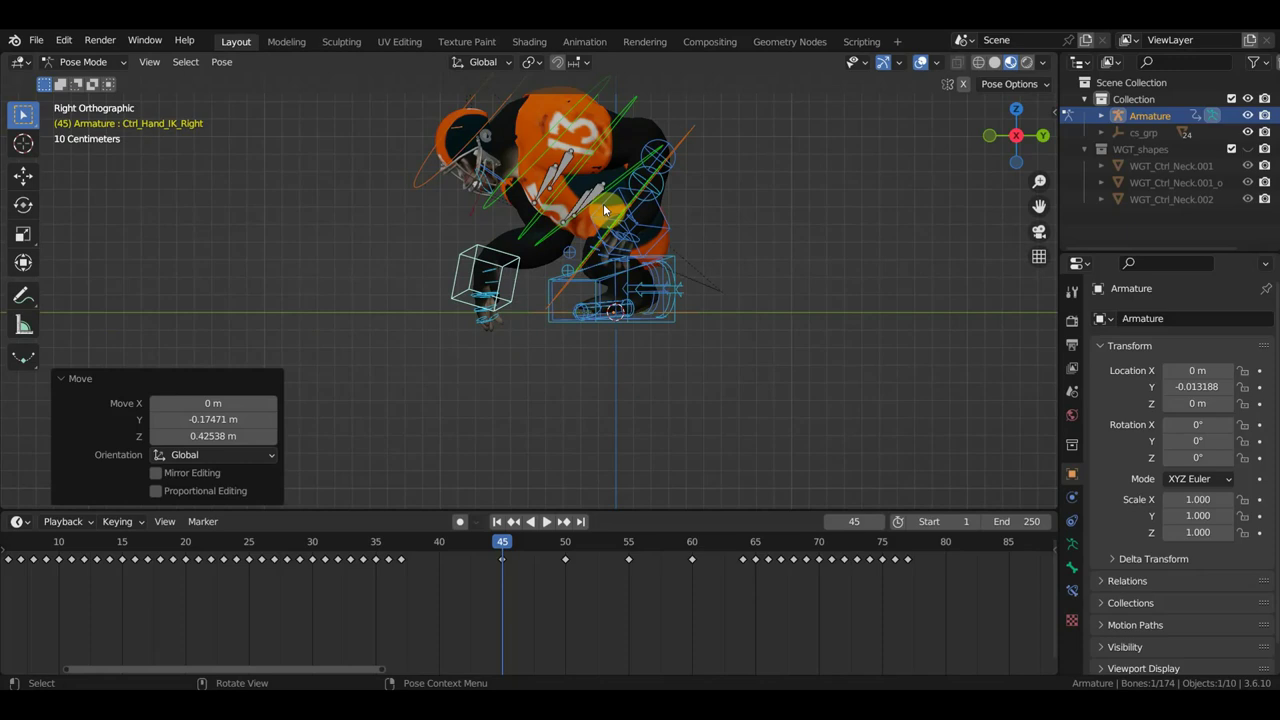
scroll(603, 203, down, 1)
mouse_move(658, 178)
middle_down()
mouse_move(521, 209)
mouse_move(614, 212)
middle_up()
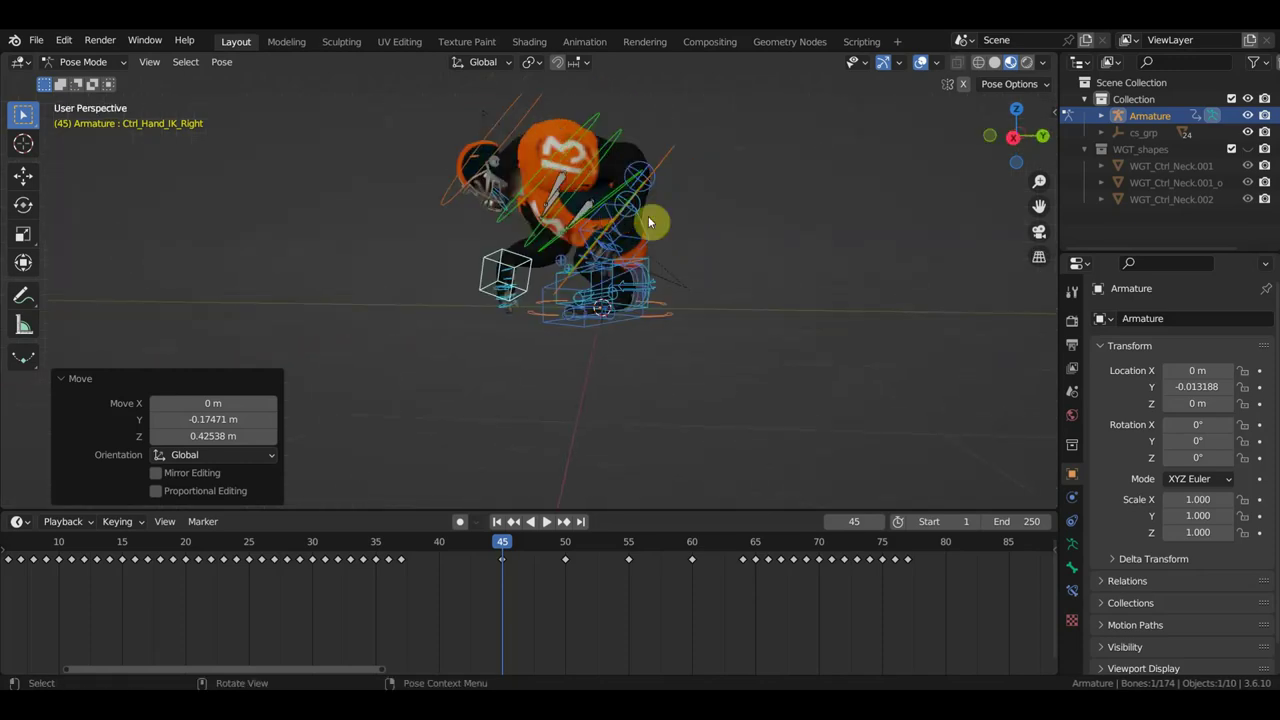
key(i)
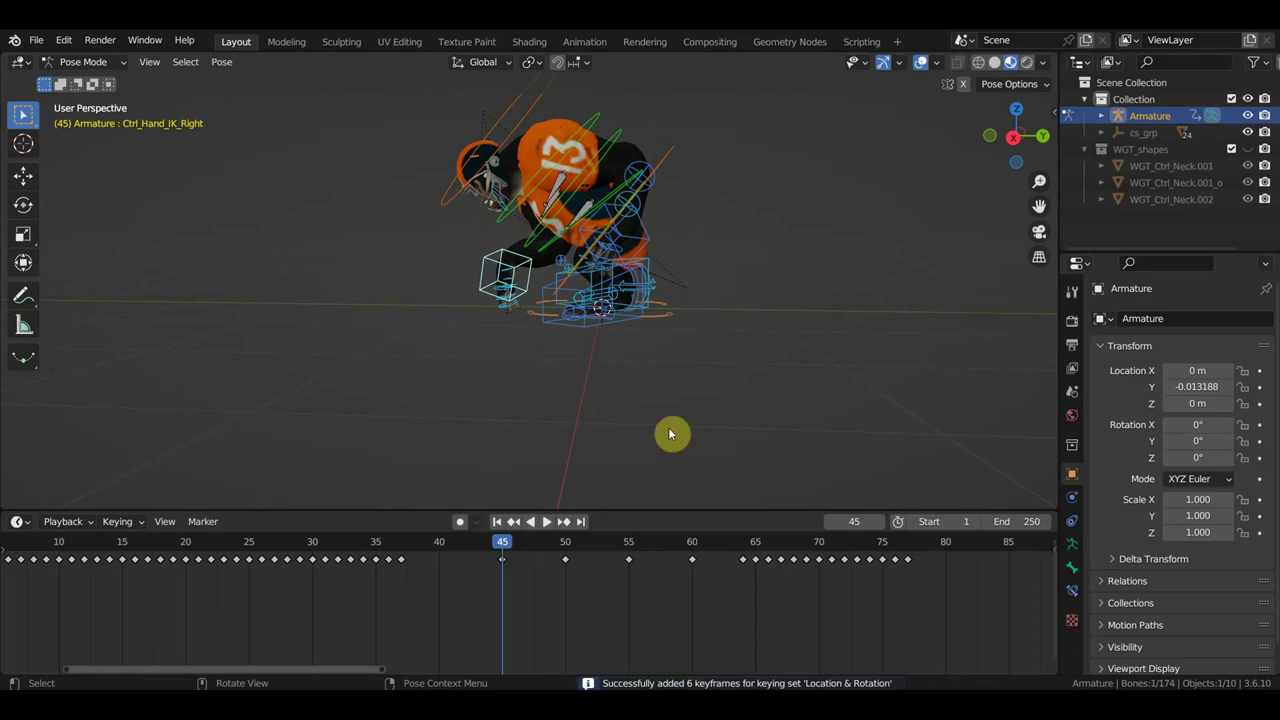
Step: Preview the animation up to frame 50 and select the Ctrl_Hips control
drag(500, 543, 432, 545)
key(space)
click(525, 557)
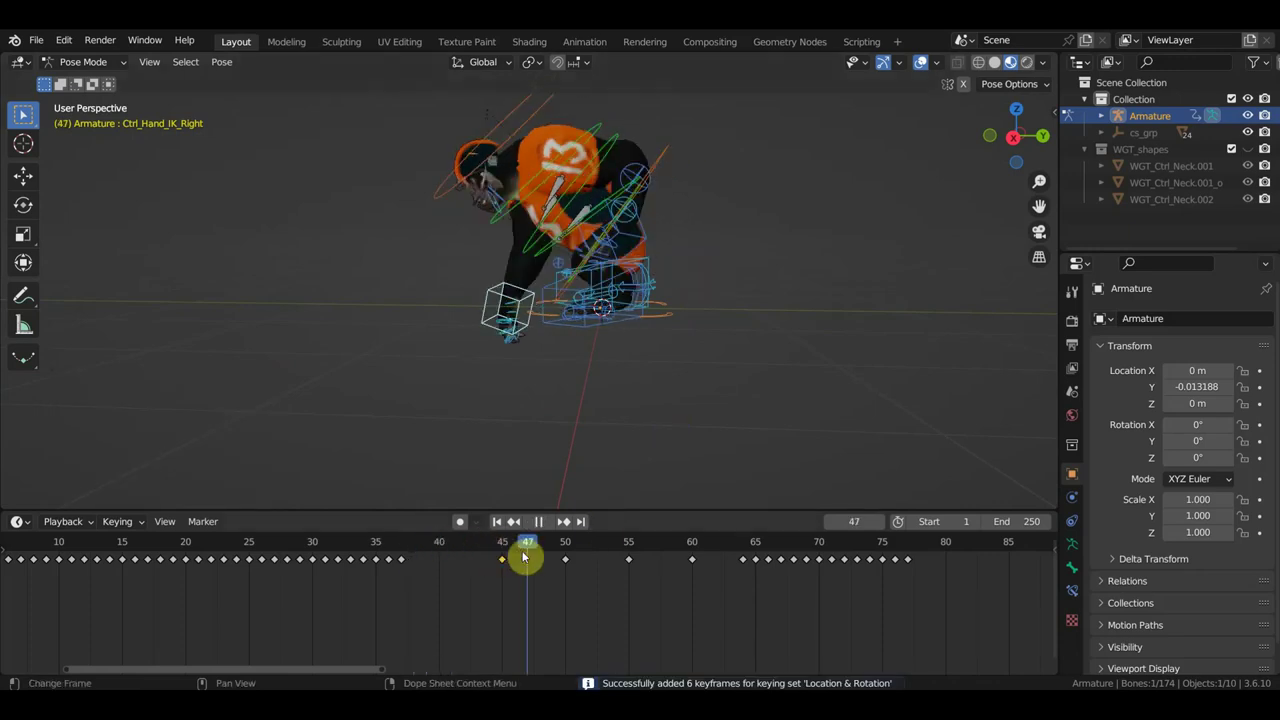
drag(525, 557, 566, 560)
key(space)
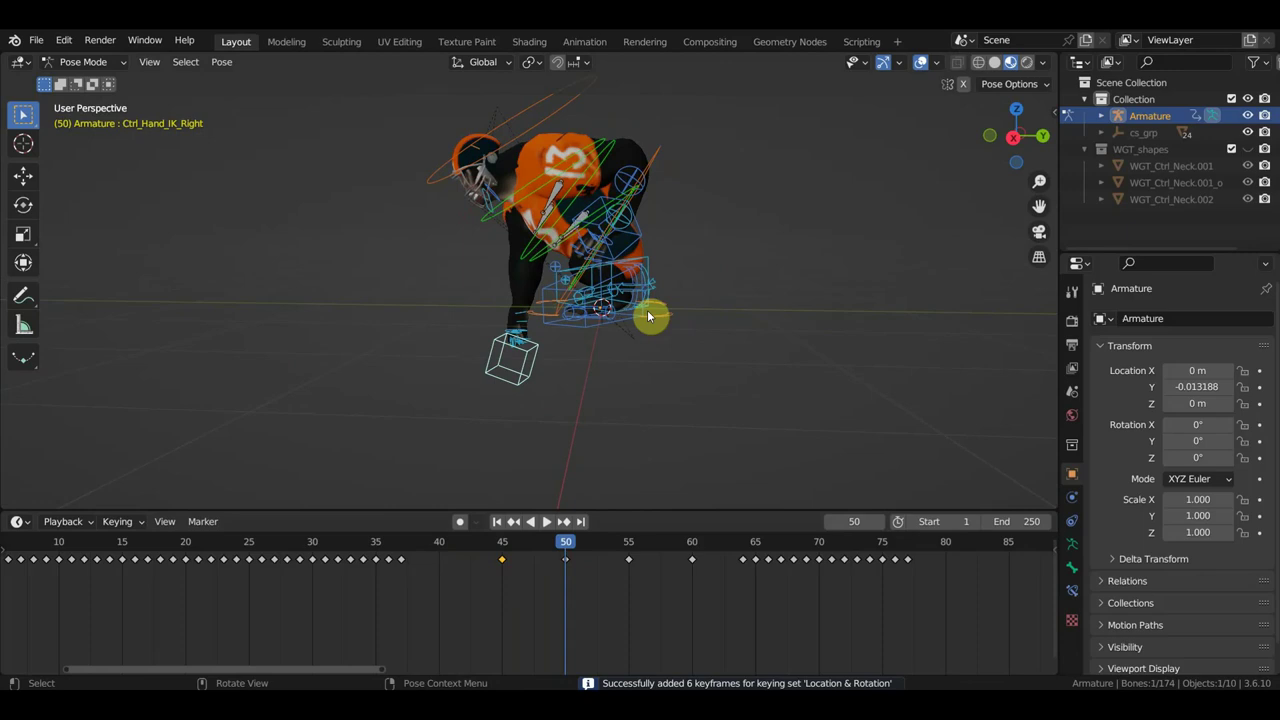
click(652, 157)
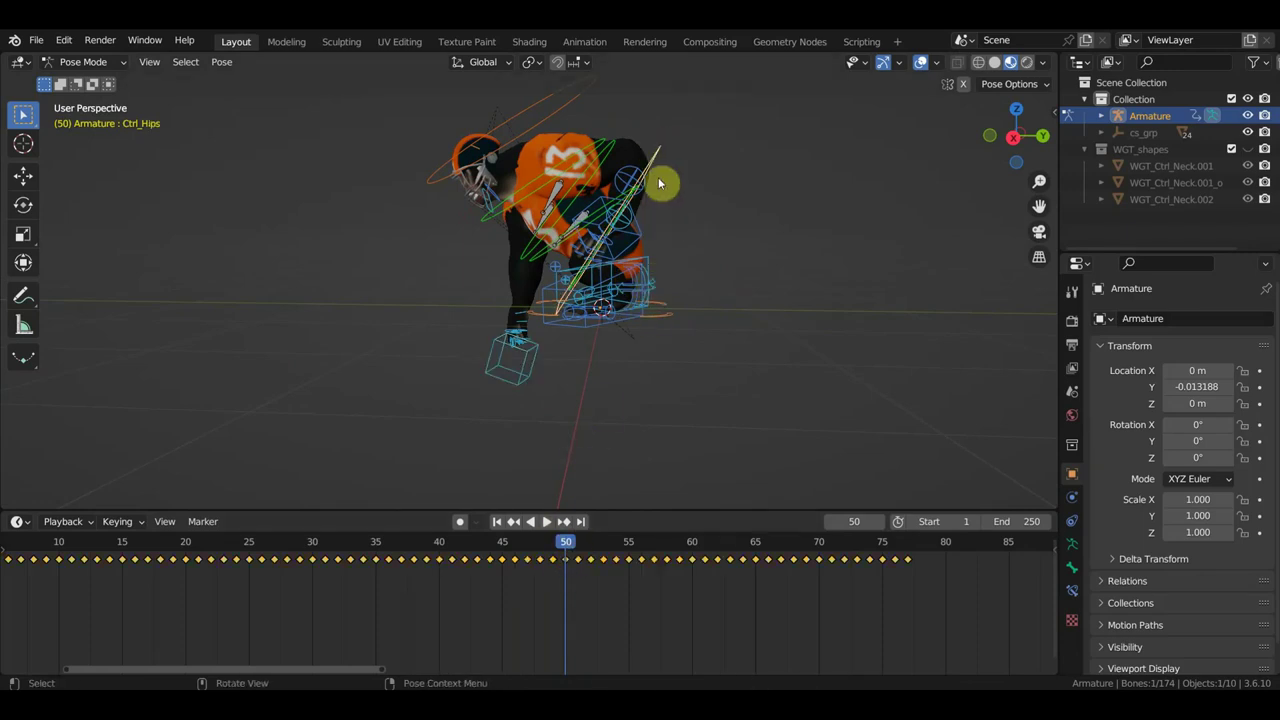
Step: Raise the Ctrl_Hips control 0.15018 m on Z at frame 50
key(g)
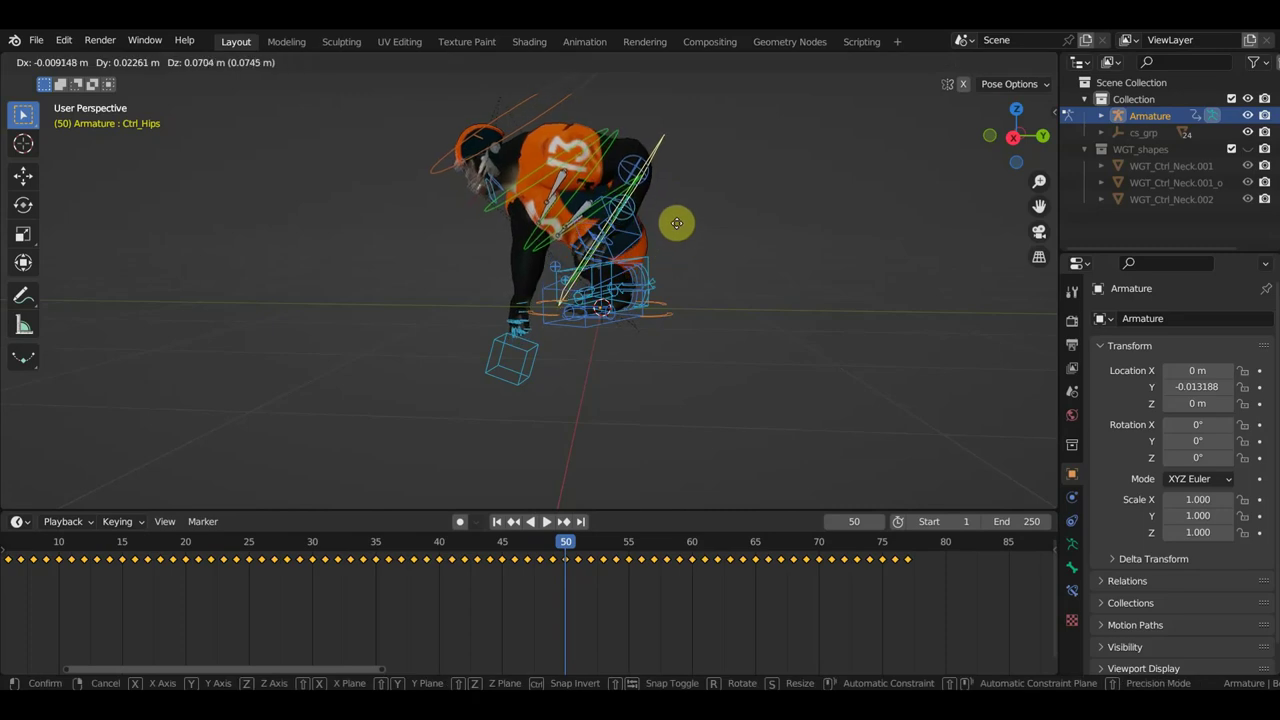
click(675, 222)
mouse_move(677, 229)
middle_down()
mouse_move(505, 263)
mouse_move(152, 256)
middle_up()
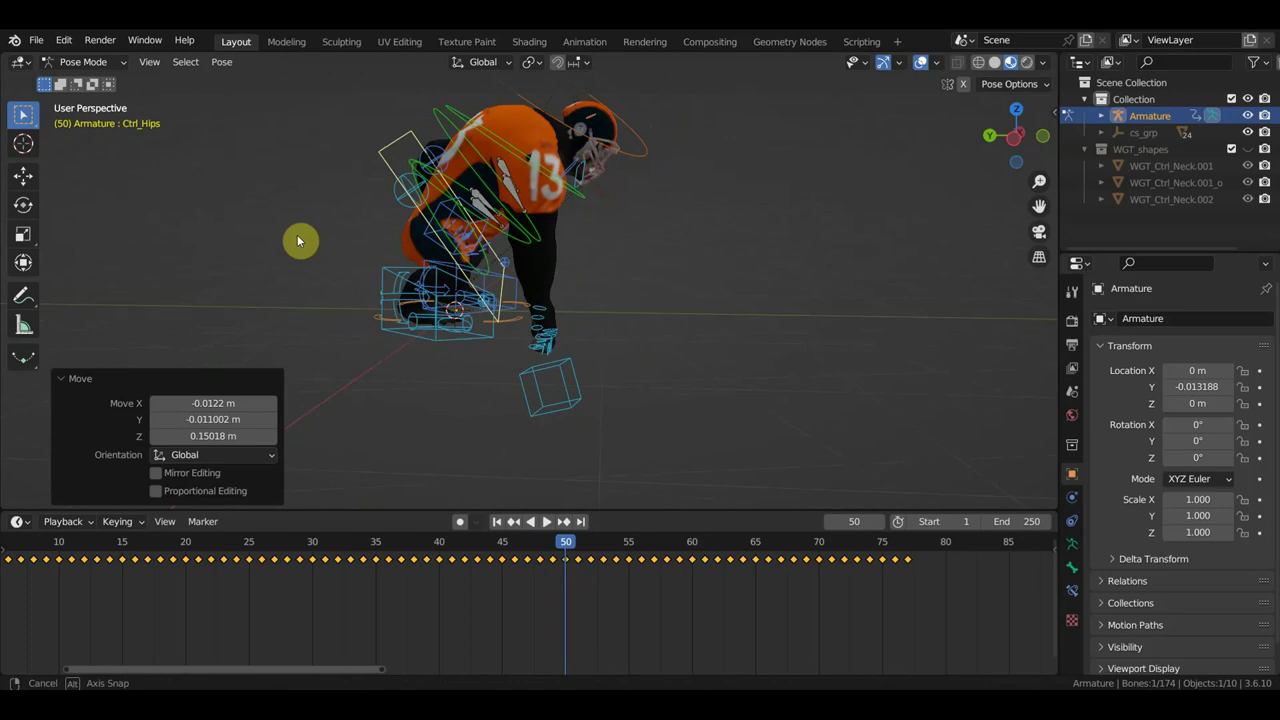
scroll(593, 229, up, 2)
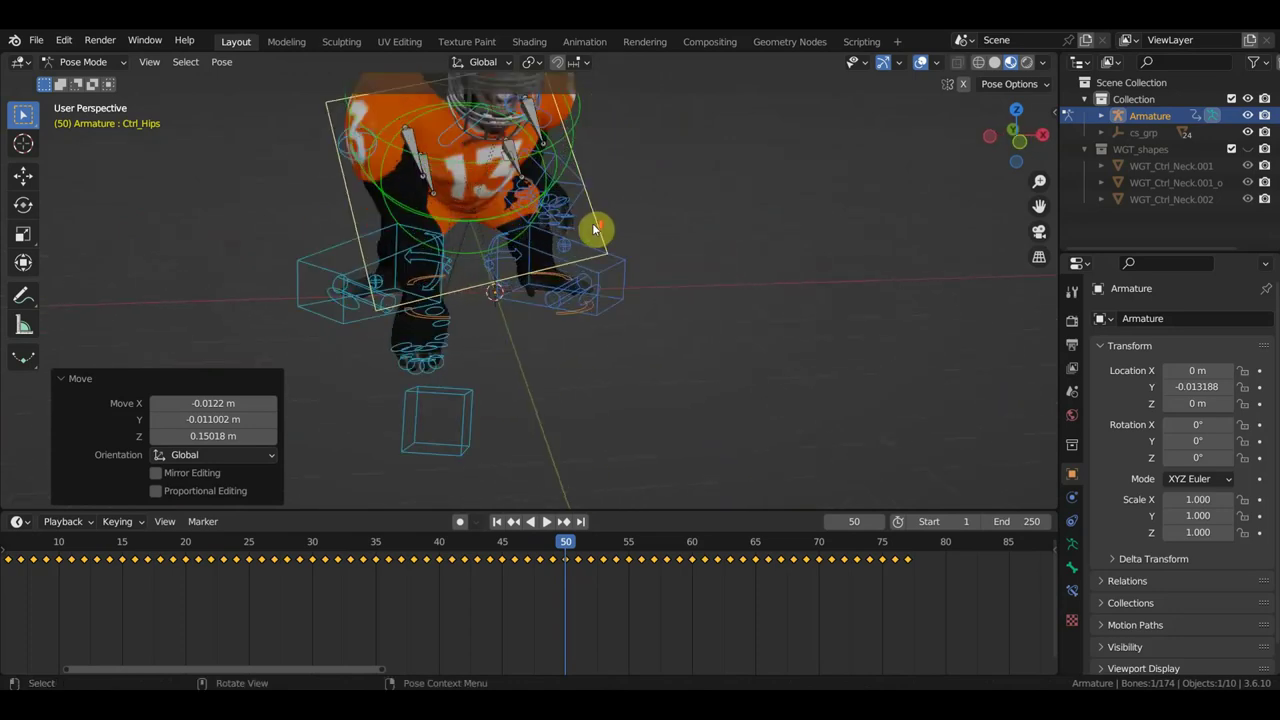
mouse_move(580, 240)
middle_down()
mouse_move(486, 263)
mouse_move(495, 420)
middle_up()
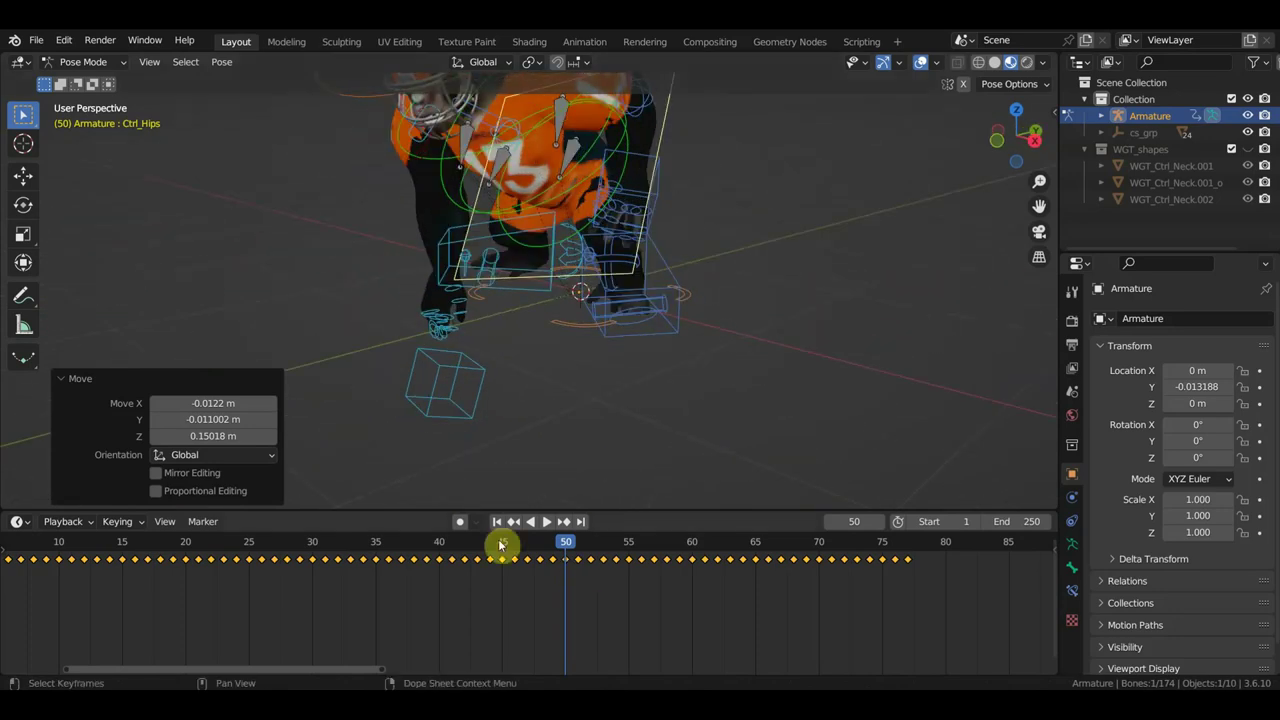
Step: Step to frame 39 and view the crouched gorilla in Right Orthographic view
click(400, 543)
drag(400, 543, 428, 545)
middle_drag(713, 393, 562, 369)
key(KP_3)
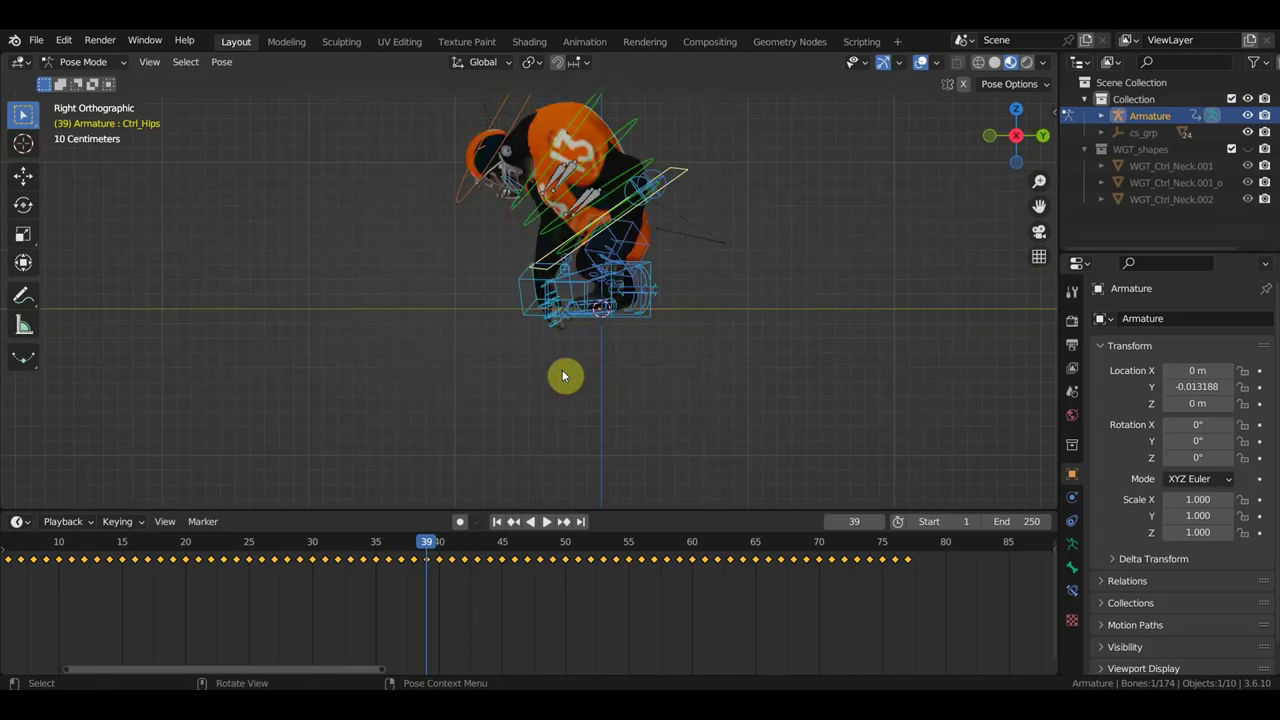
Step: Lift Ctrl_Hips slightly on Z with the Move tool and keyframe it at frame 40
mouse_move(426, 543)
mouse_down()
mouse_move(377, 543)
mouse_move(440, 560)
mouse_up()
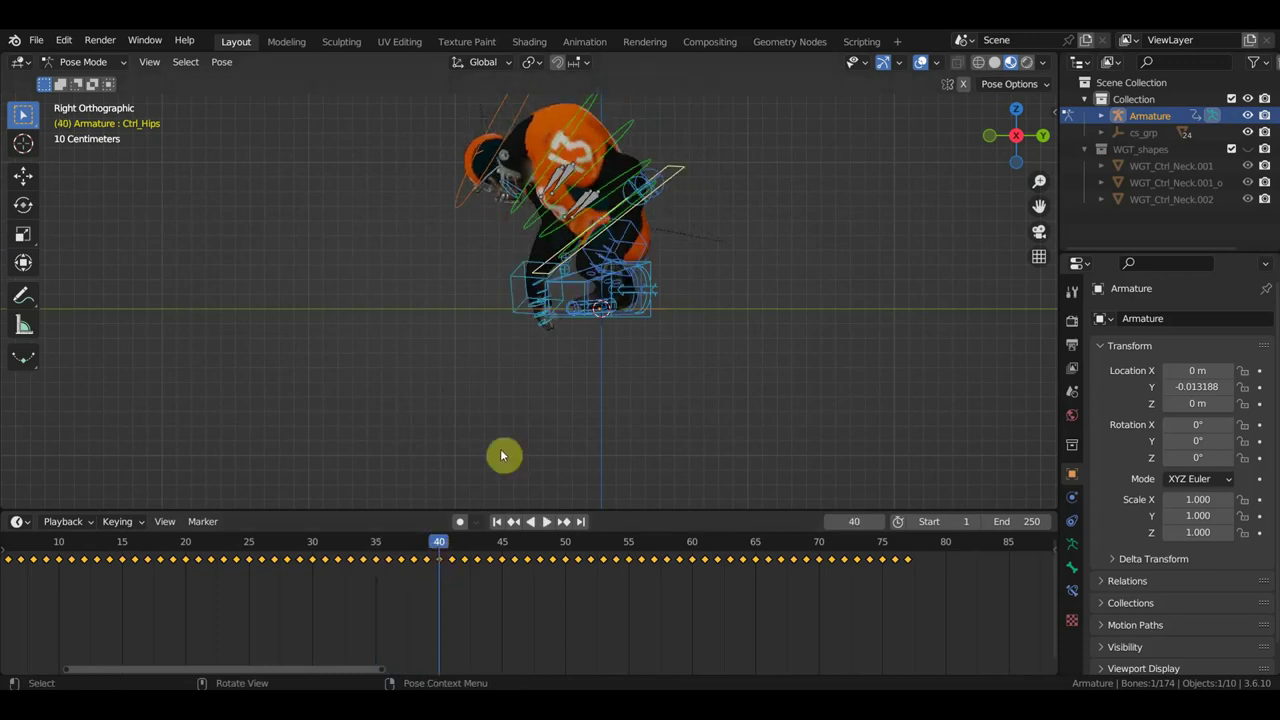
mouse_move(776, 239)
shift+middle_down()
mouse_move(786, 246)
mouse_move(750, 290)
shift+middle_up()
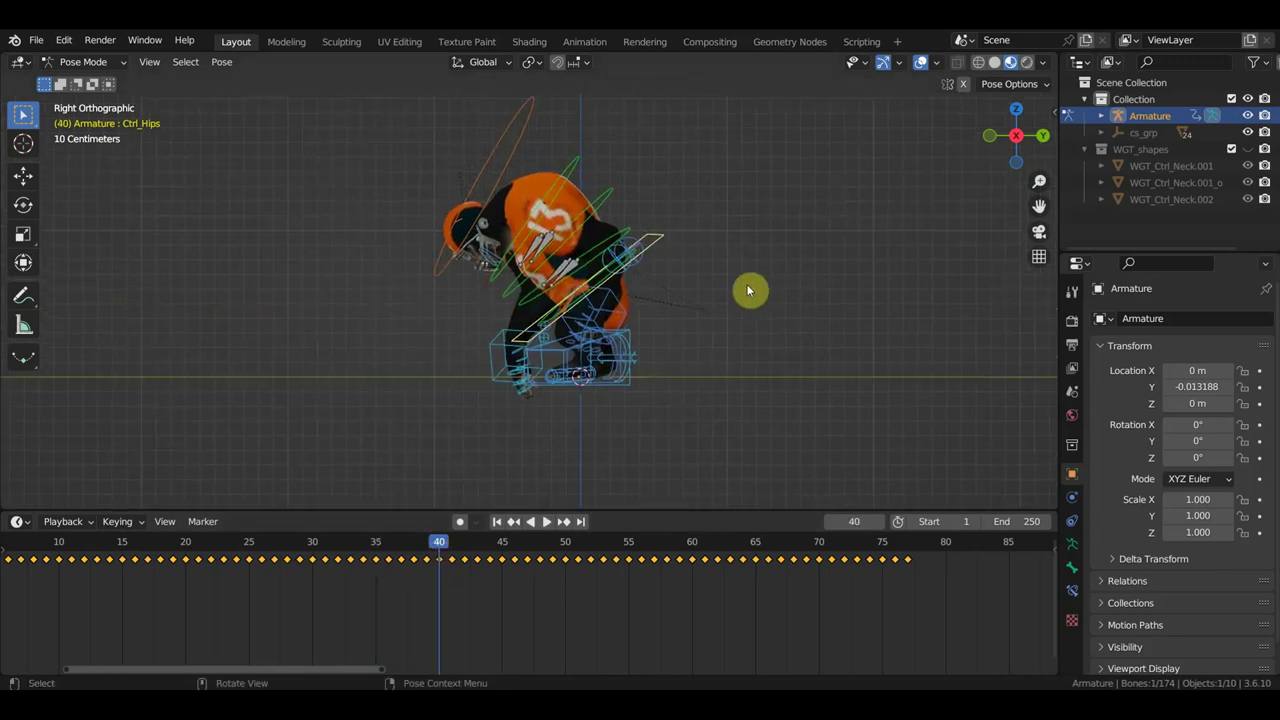
click(30, 178)
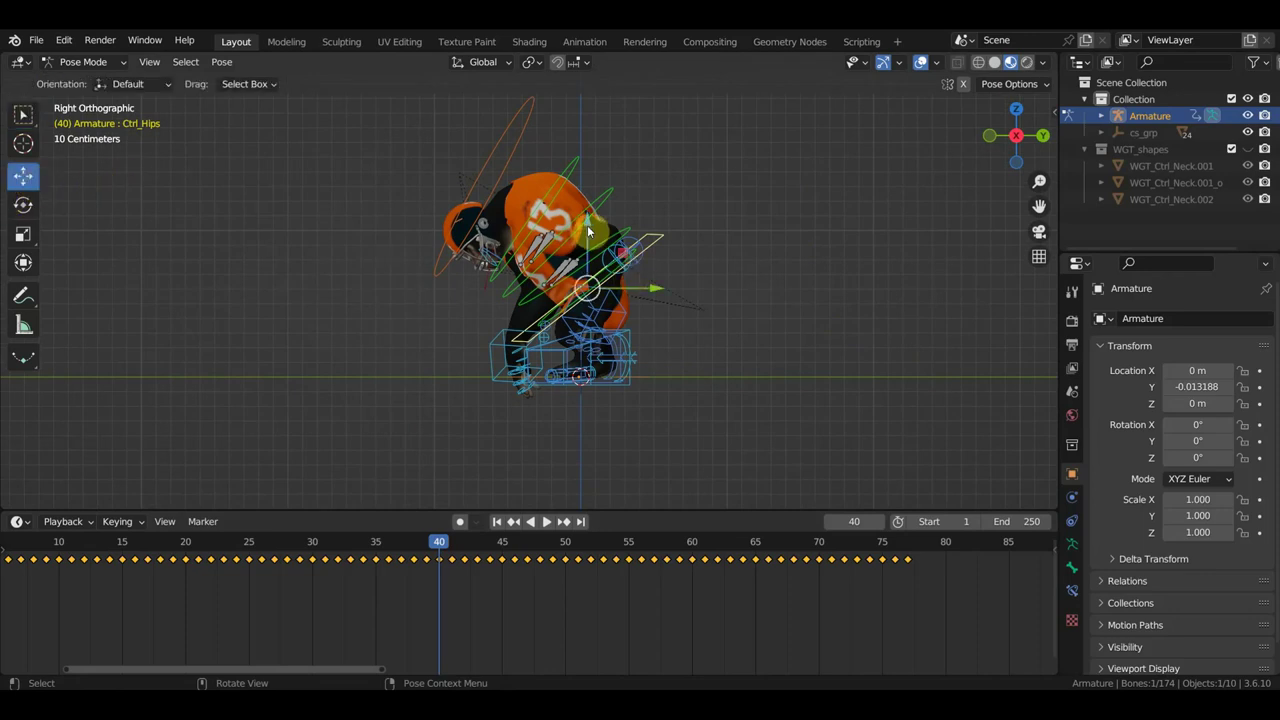
drag(588, 232, 591, 220)
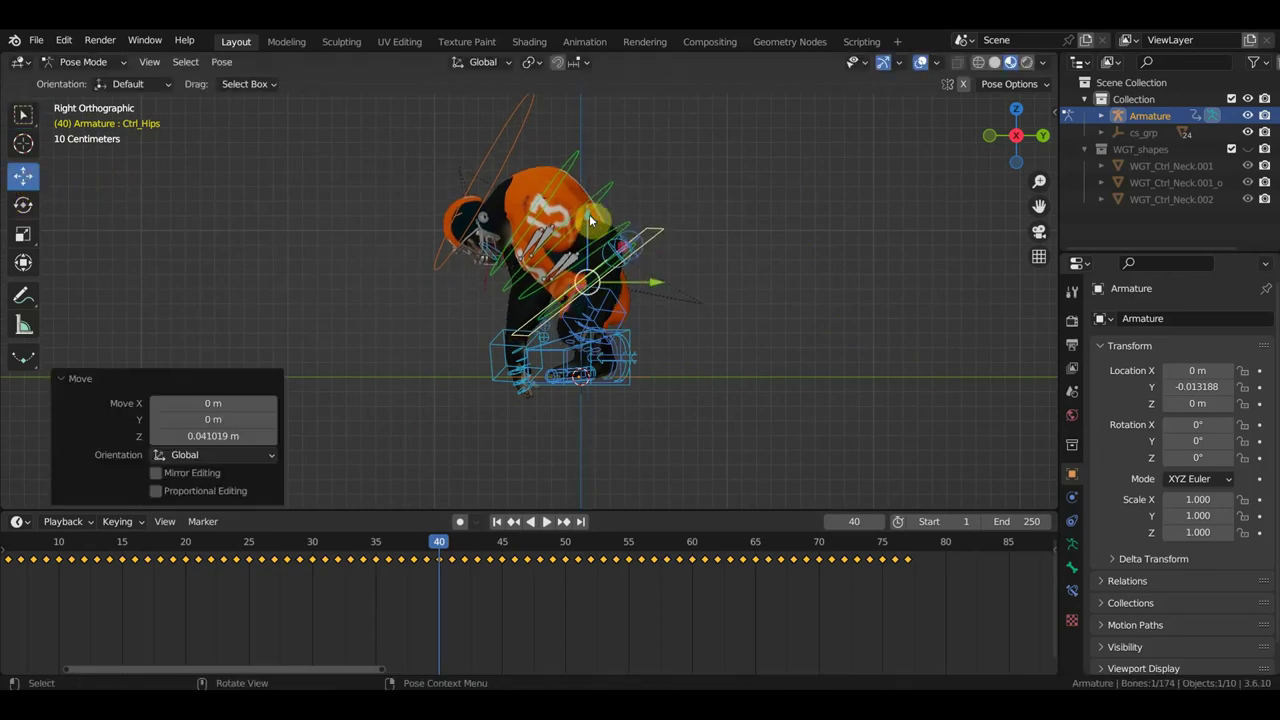
key(i)
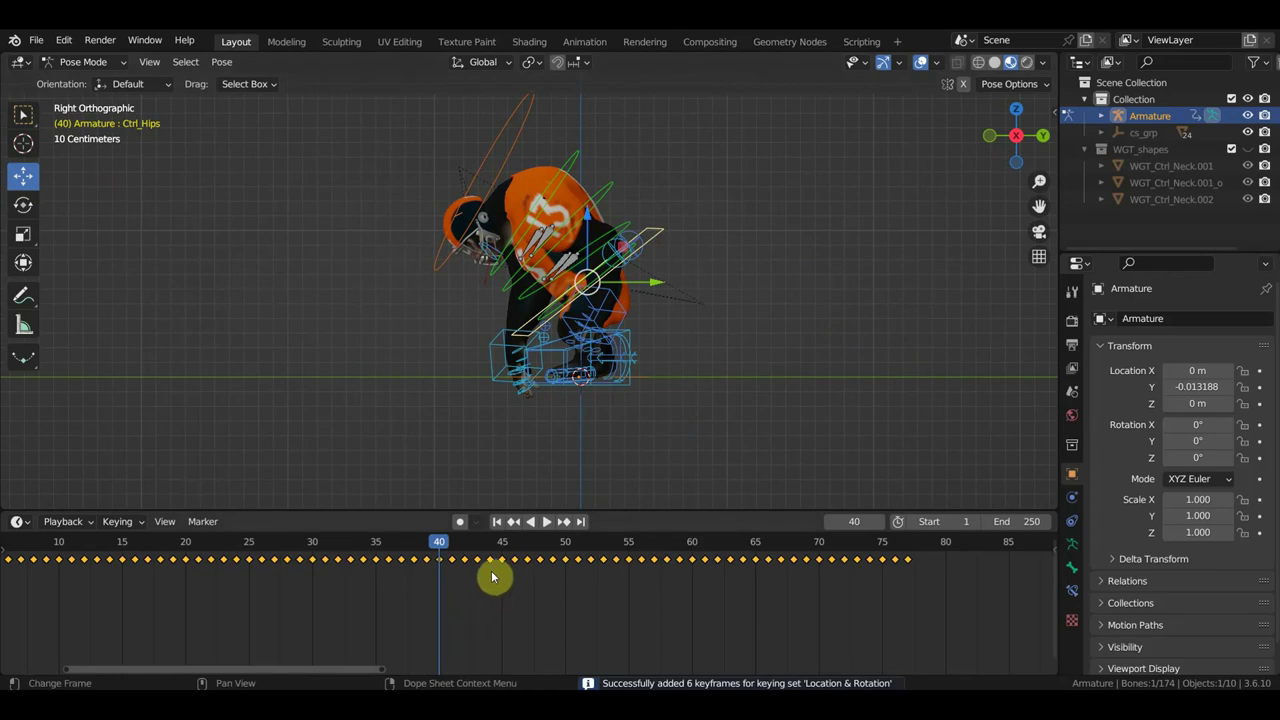
Step: Box-select the in-between hips keys from 40 to 65, leaving 45, 50, 55 and 60
drag(497, 580, 449, 557)
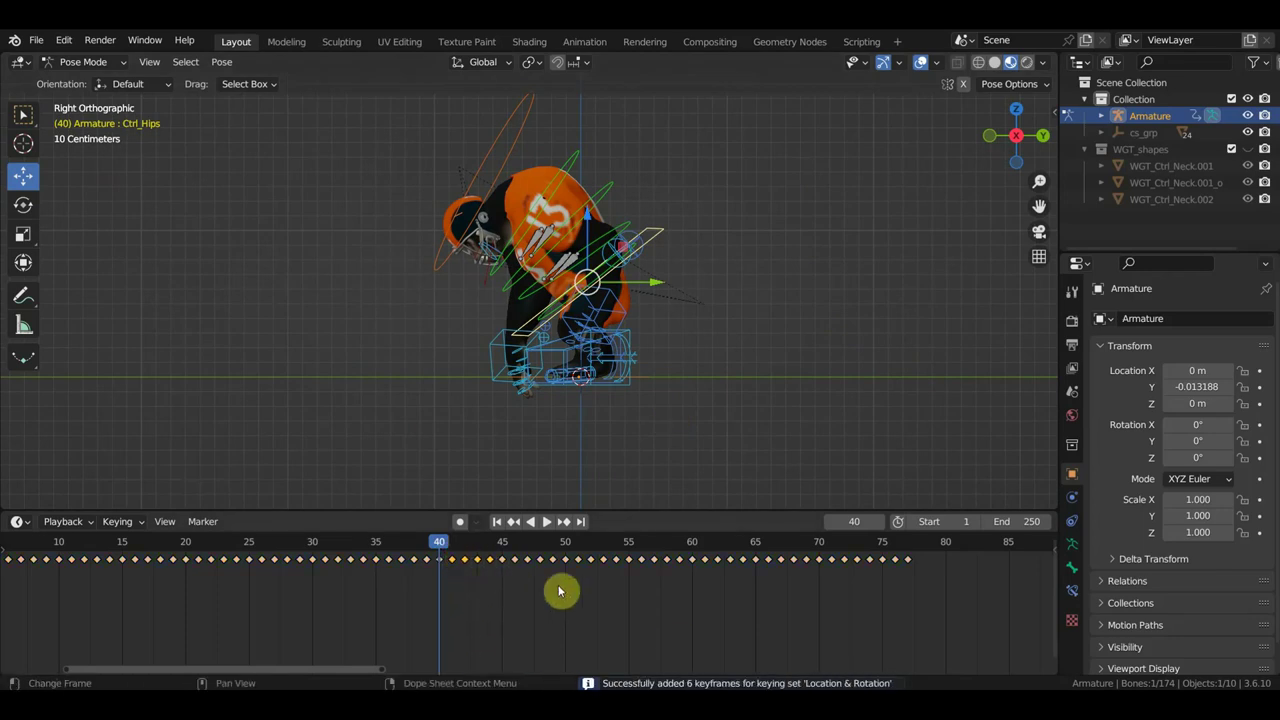
key(b)
drag(515, 557, 530, 586)
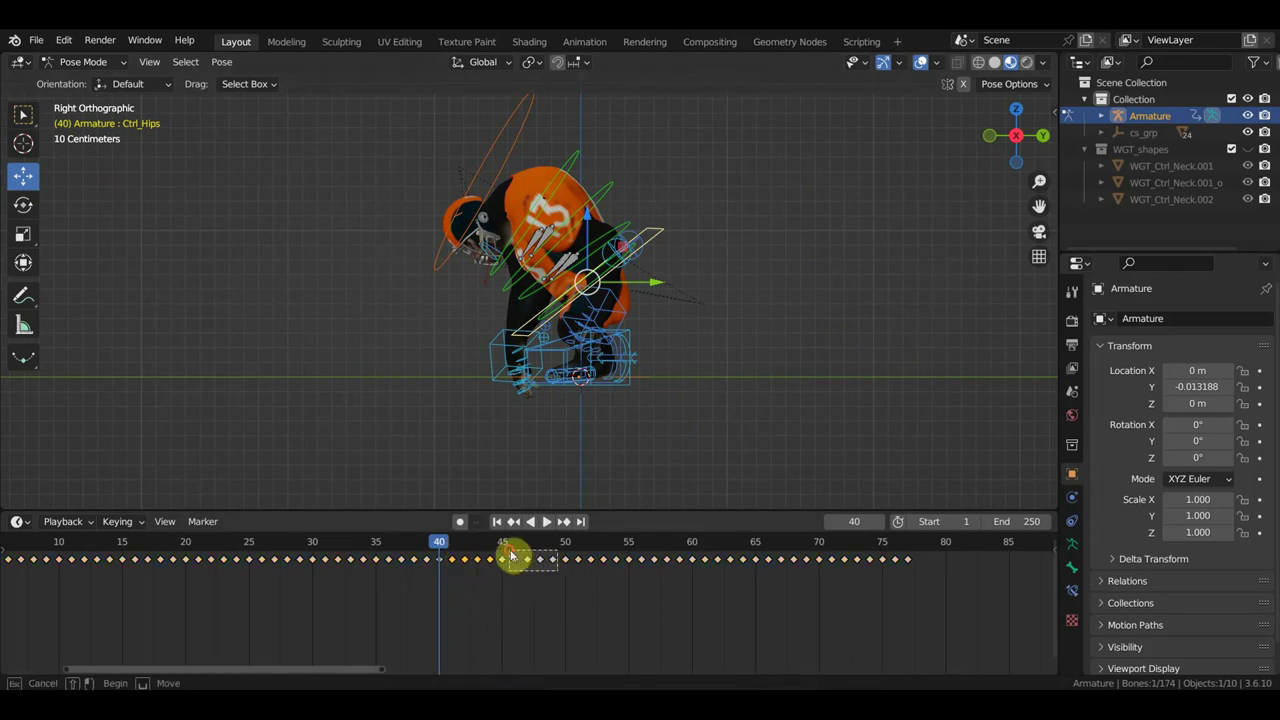
shift+drag(608, 553, 623, 572)
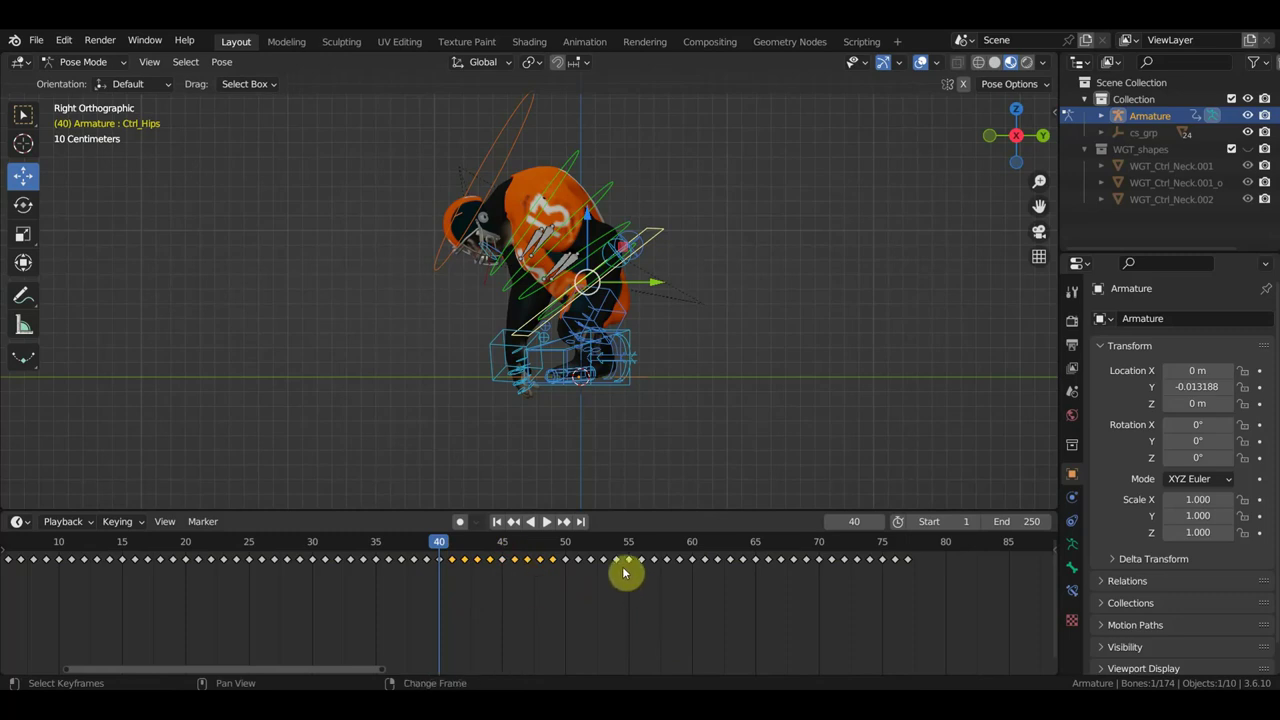
key(b)
drag(636, 550, 640, 551)
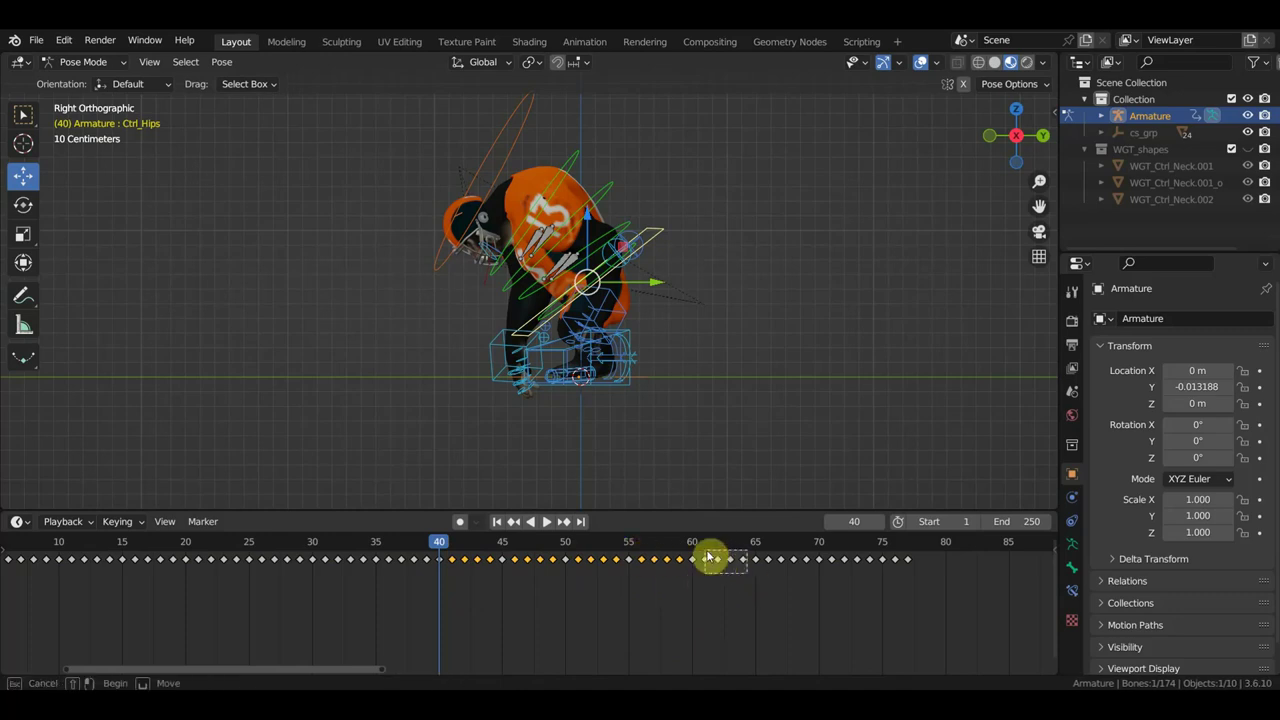
shift+drag(703, 552, 748, 570)
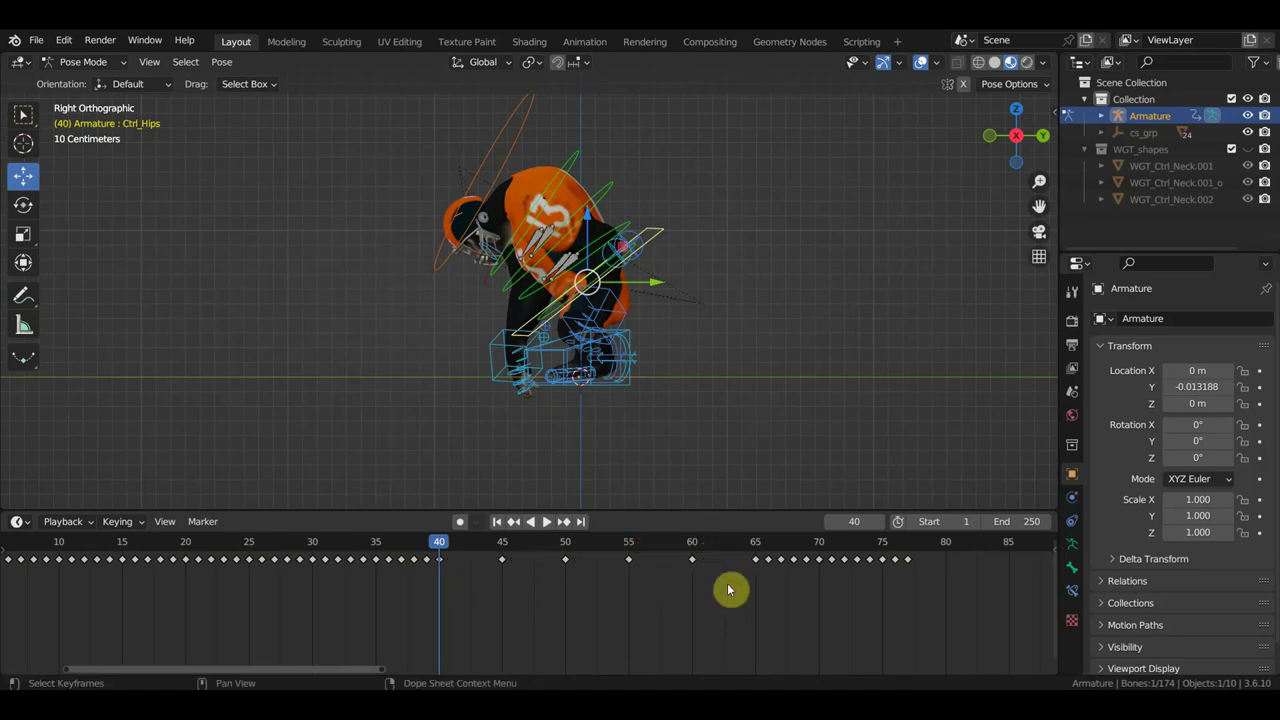
click(489, 541)
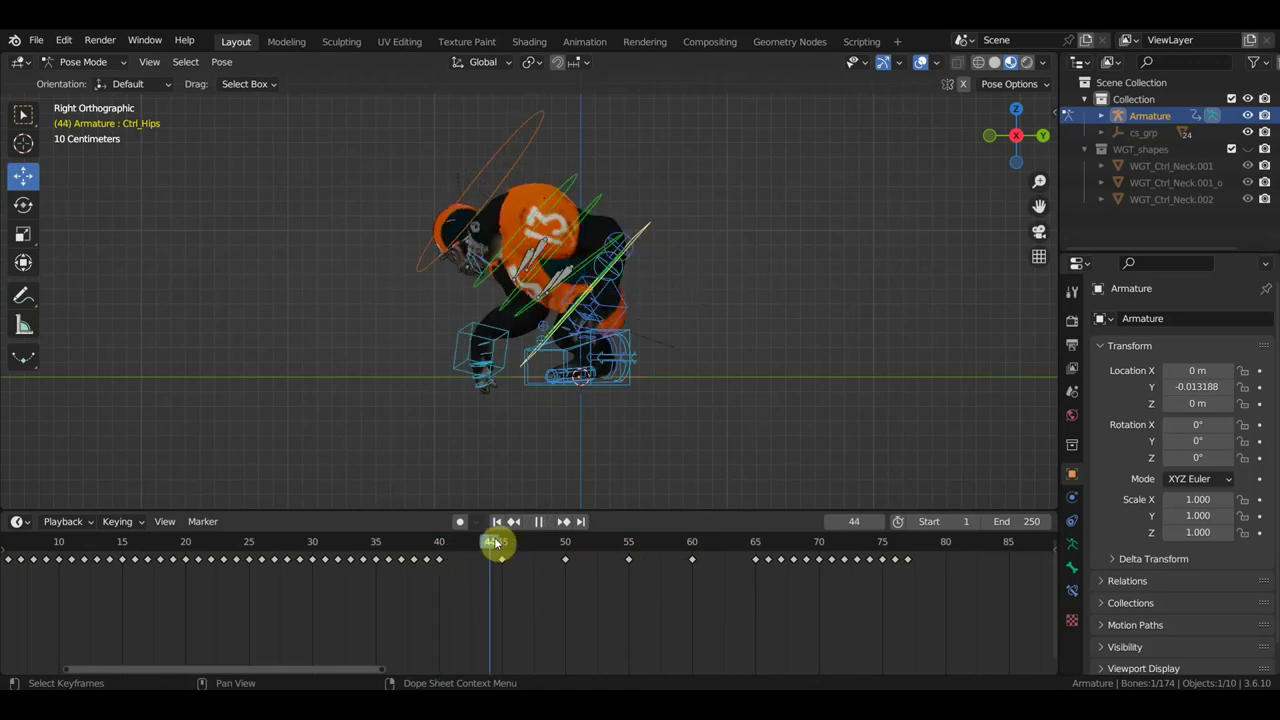
Step: At frame 50, raise the hips about 0.12 m on Z
click(566, 543)
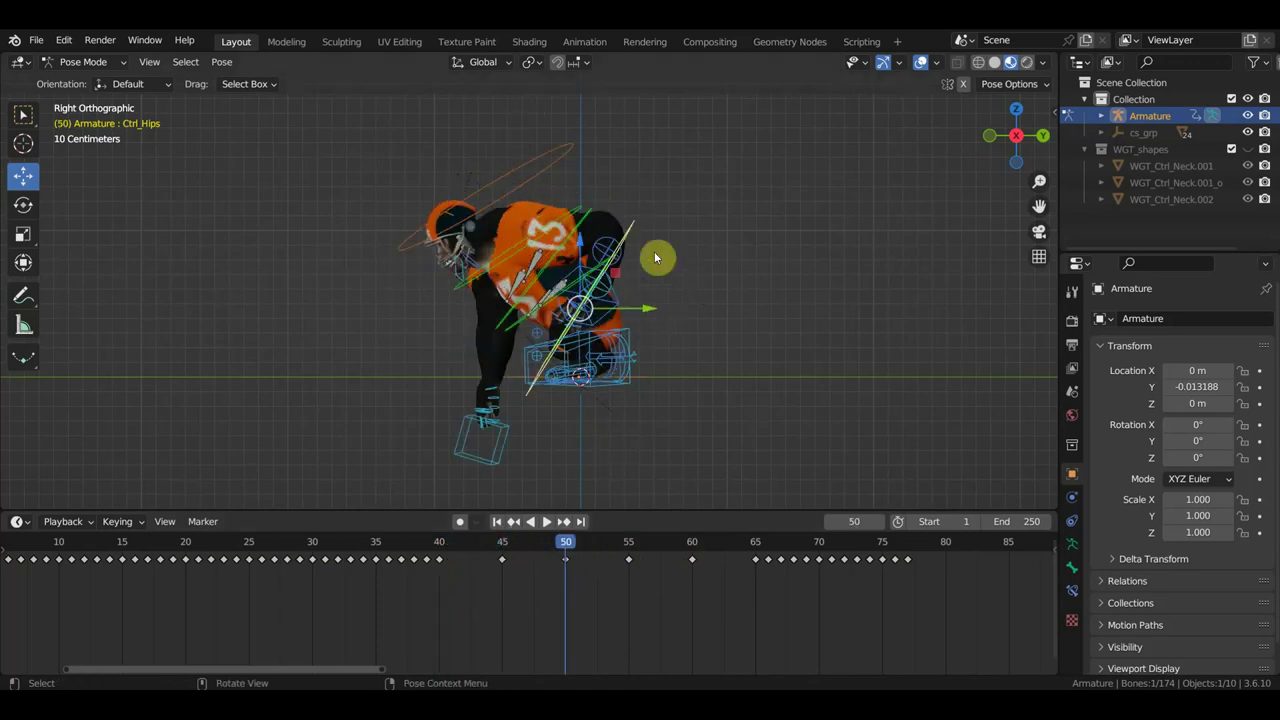
key(g)
key(z)
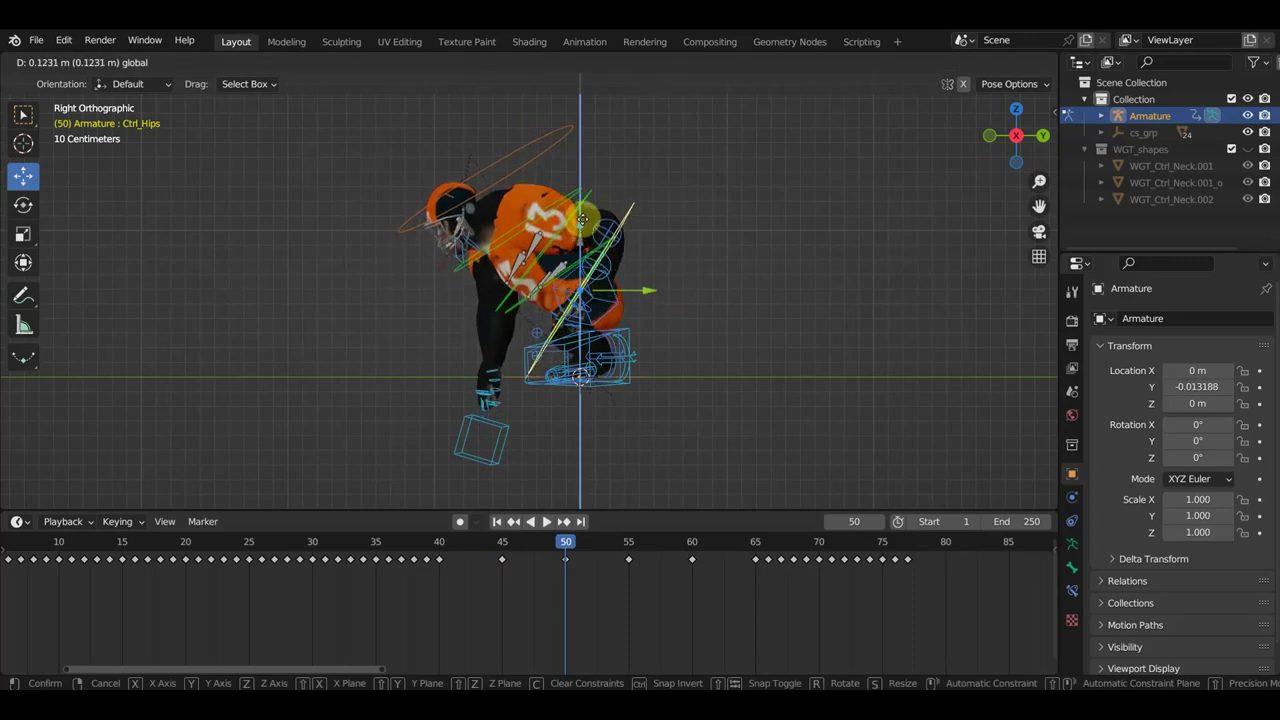
click(581, 219)
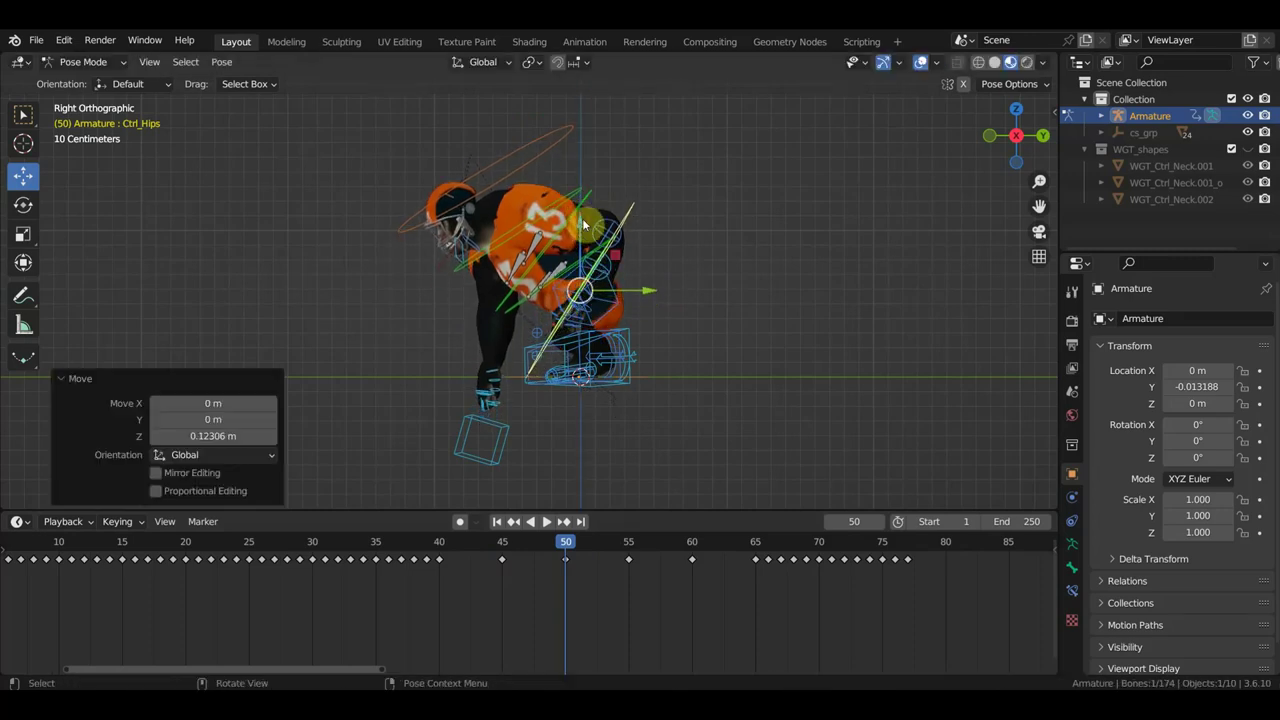
Step: Lift the right hand IK control about 0.59 m on Z toward the knees
click(500, 436)
drag(526, 444, 530, 358)
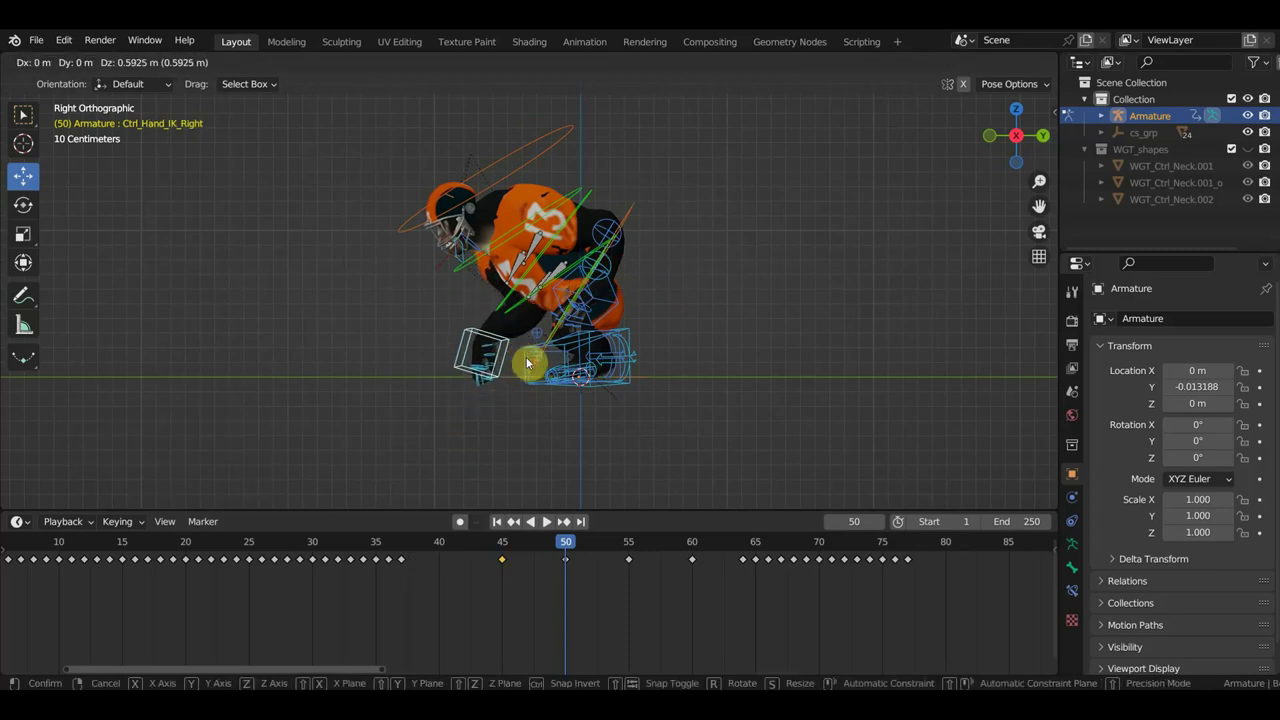
drag(527, 358, 527, 356)
mouse_move(527, 358)
middle_down()
mouse_move(630, 414)
mouse_move(700, 423)
mouse_move(563, 314)
middle_up()
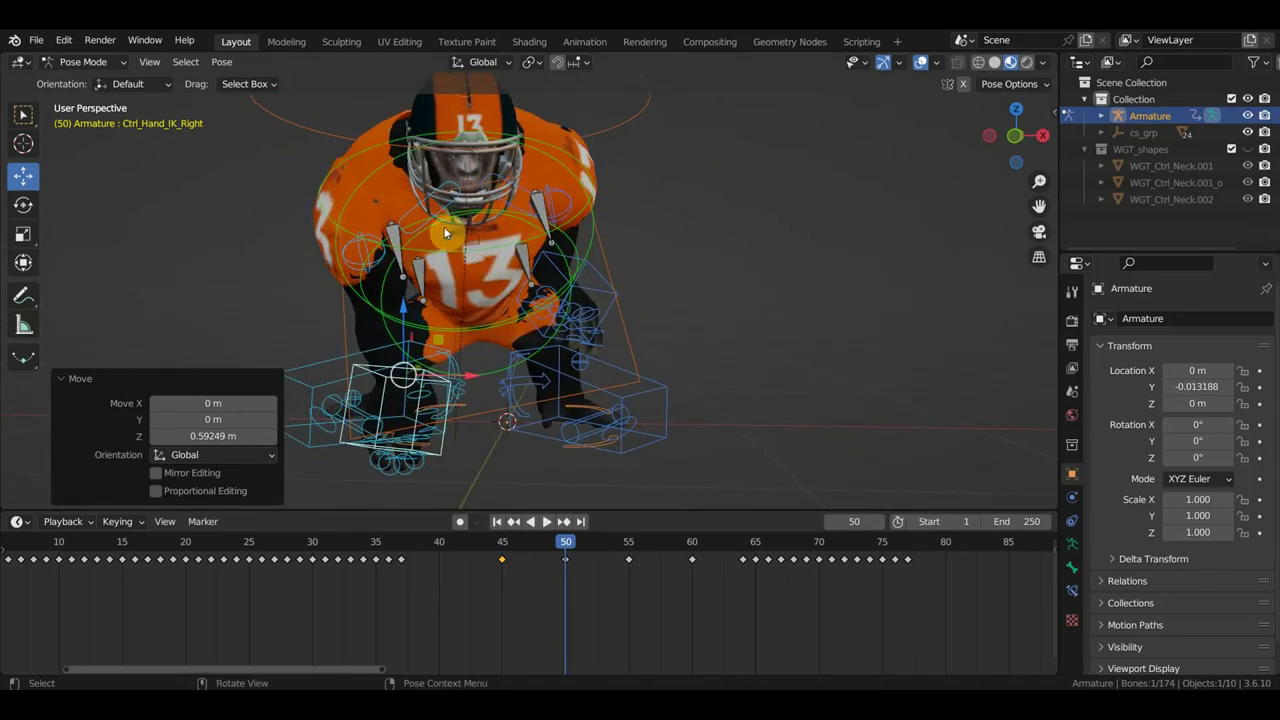
Step: Rotate the right shoulder control 14.1° in front view
click(415, 213)
key(KP_1)
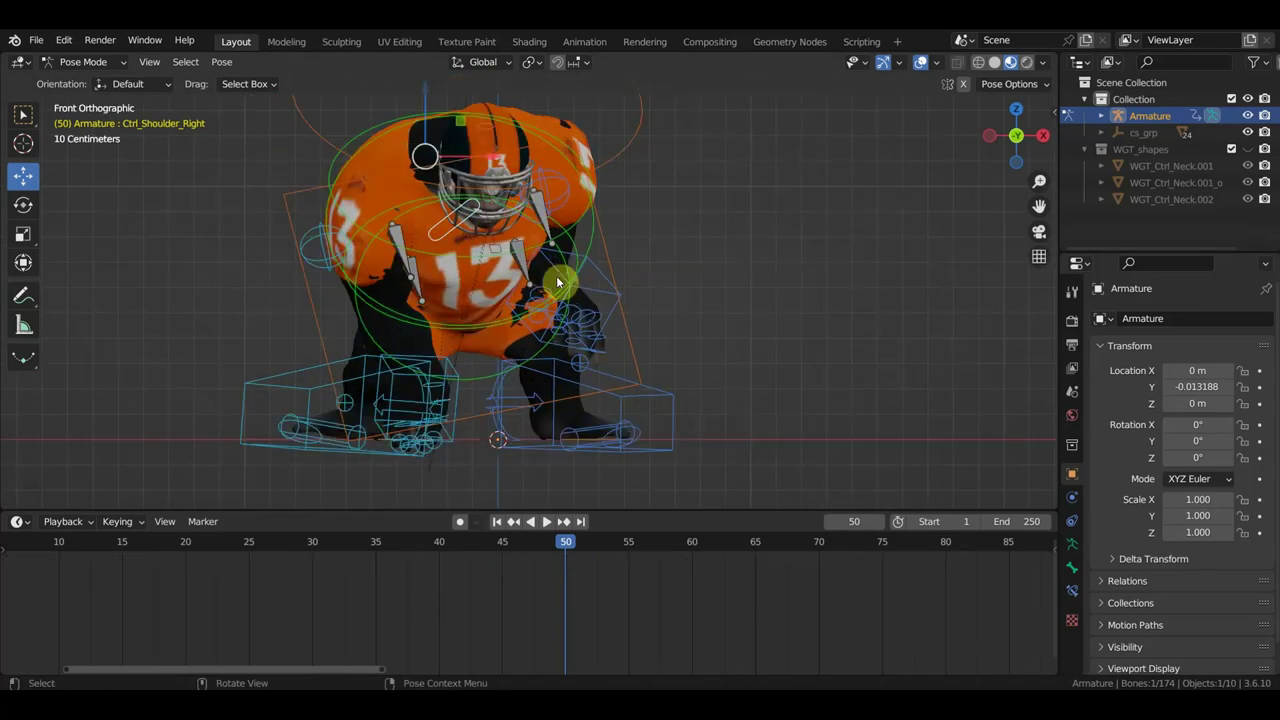
key(r)
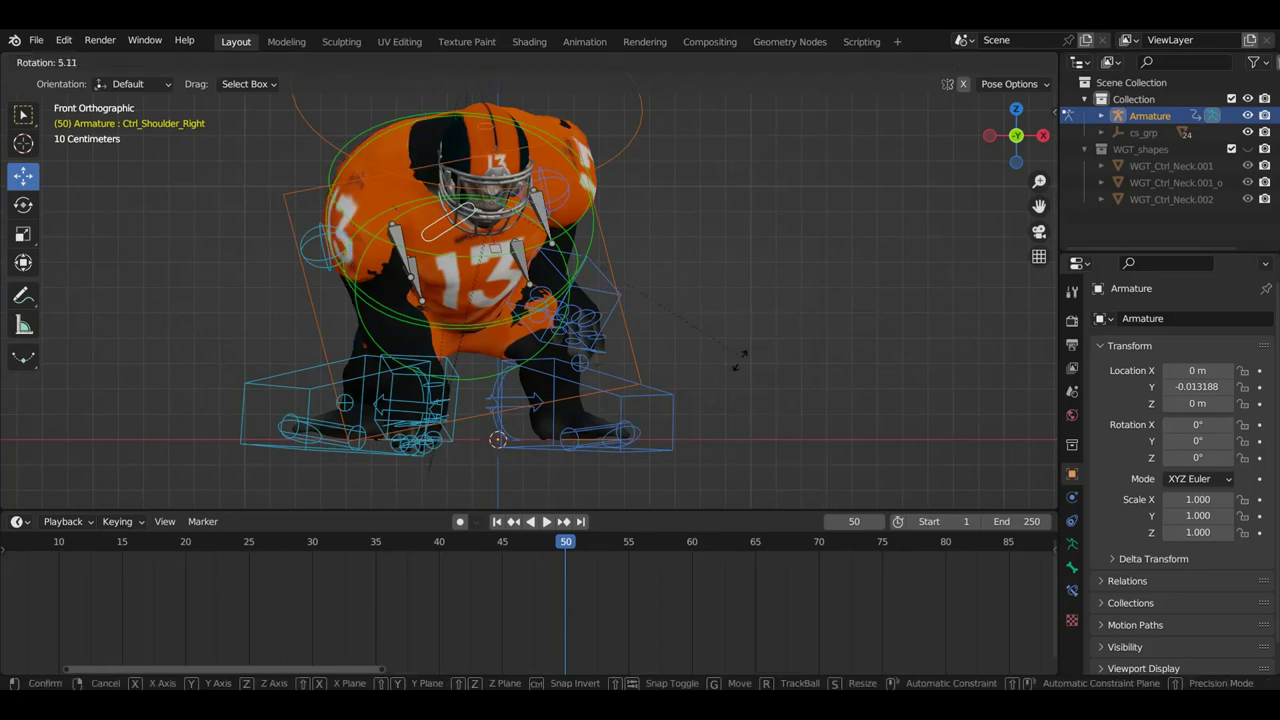
click(676, 349)
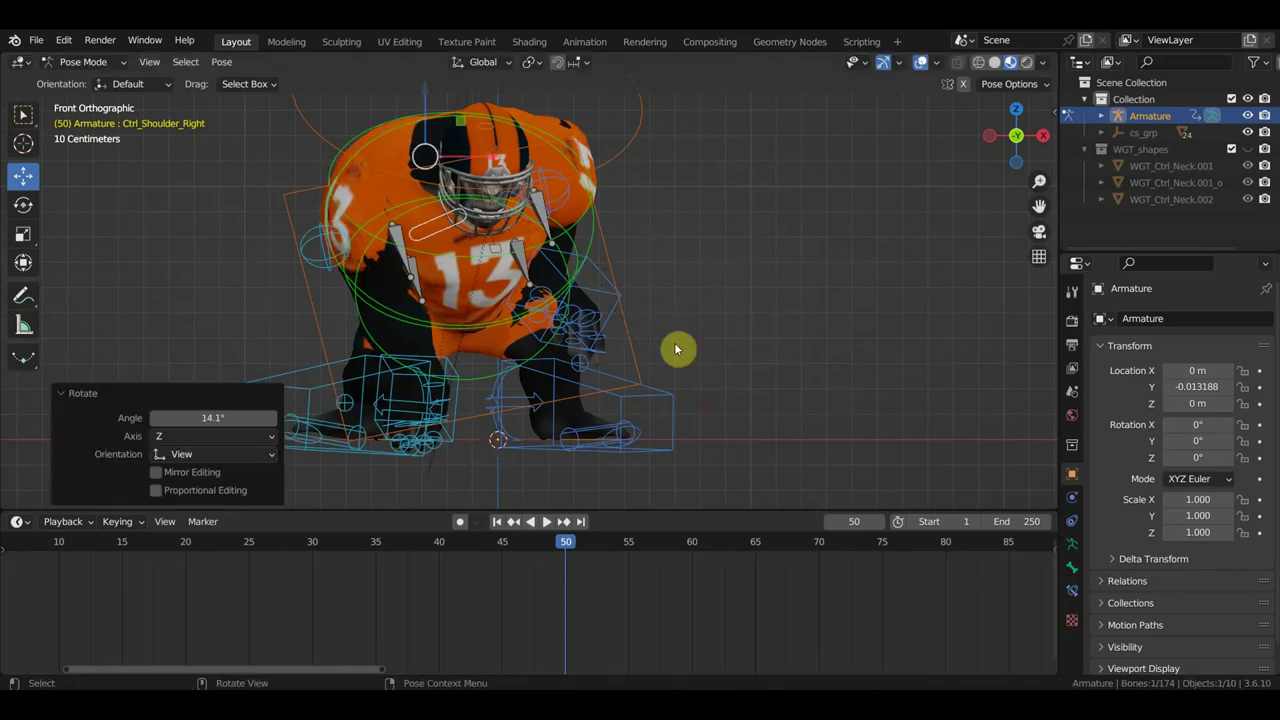
Step: Rotate Ctrl_Spine2 4.43° and keyframe location and rotation of all bones at frame 50
click(582, 210)
key(r)
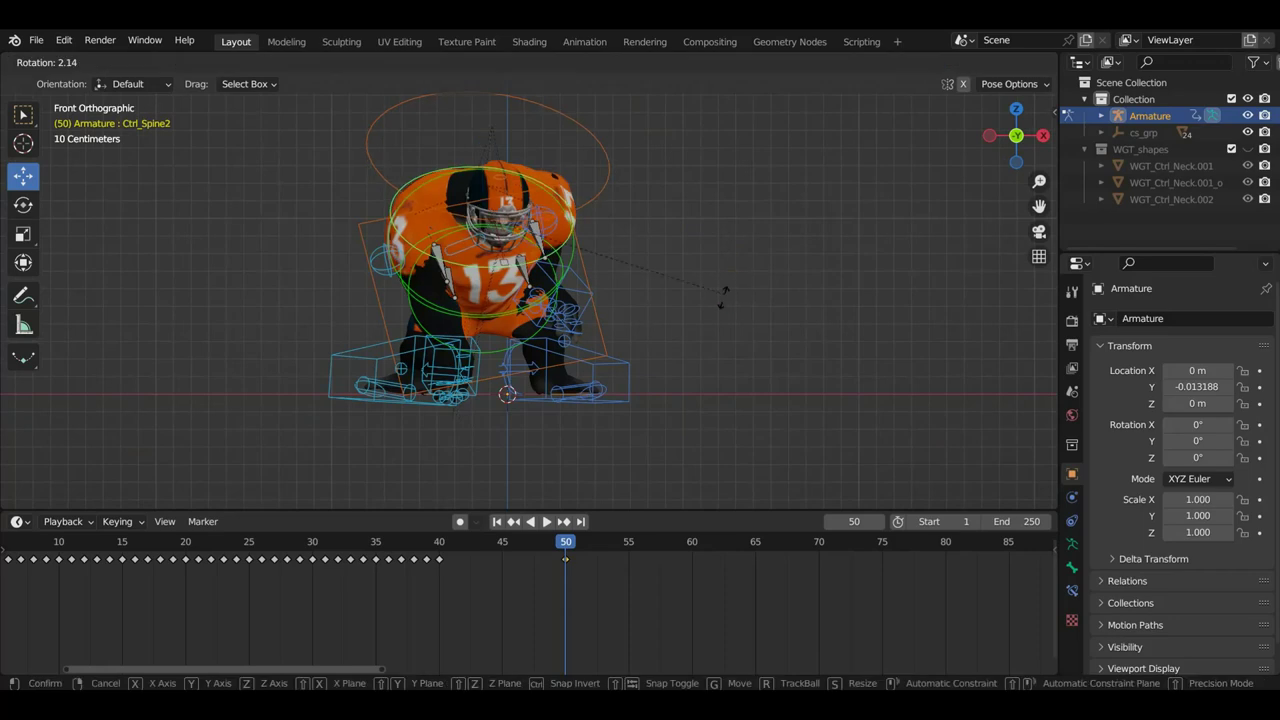
click(720, 308)
mouse_move(723, 306)
middle_down()
mouse_move(483, 317)
mouse_move(697, 294)
middle_up()
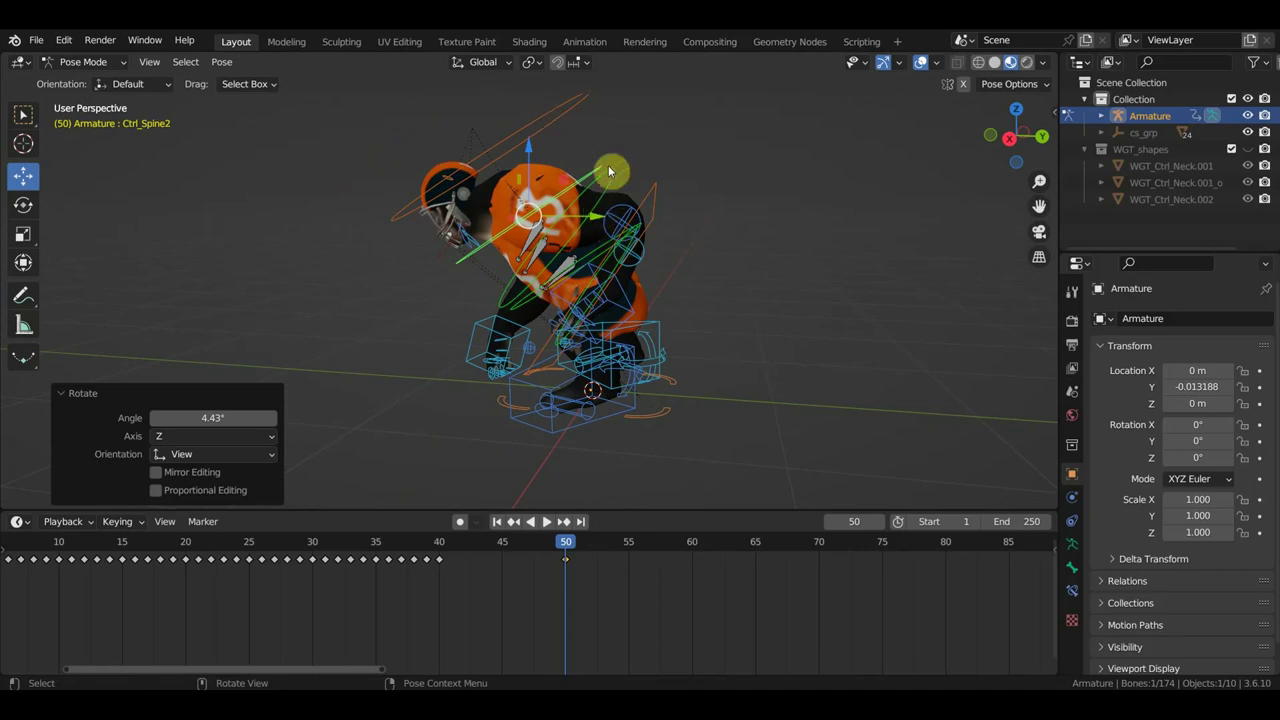
key(a)
key(i)
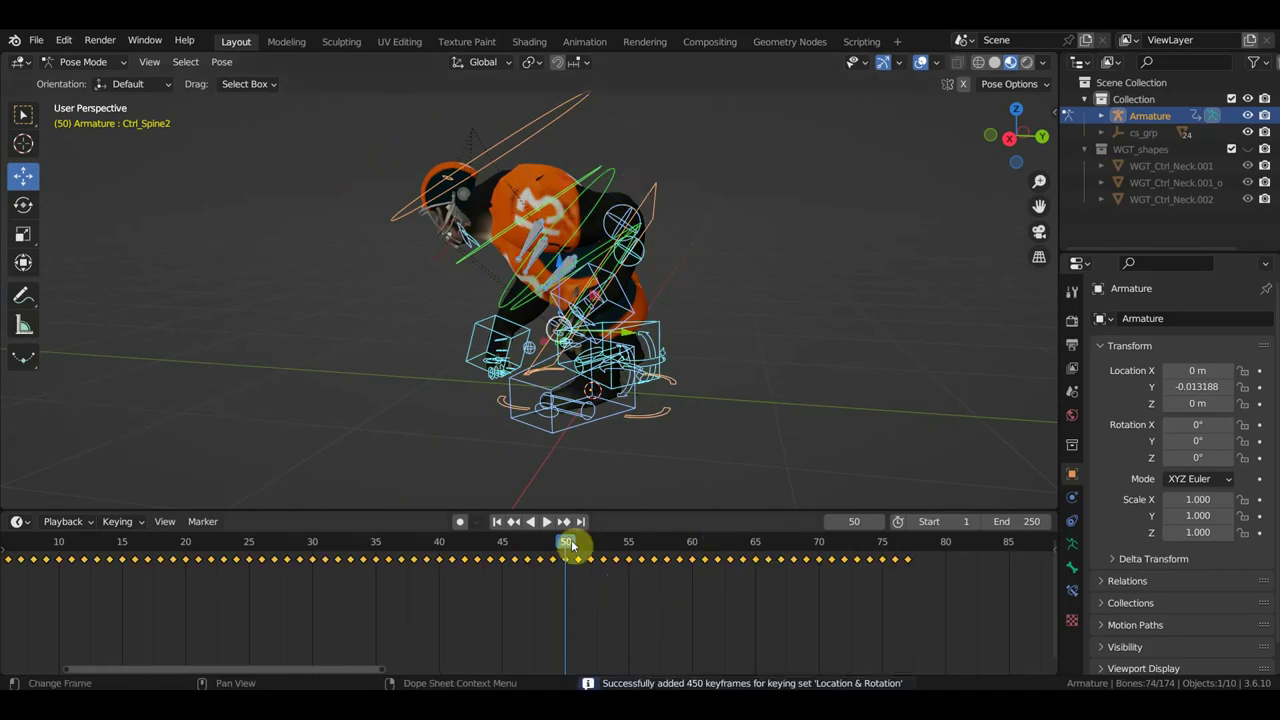
Step: Switch to right side view and select the Ctrl_Neck control
key(KP_3)
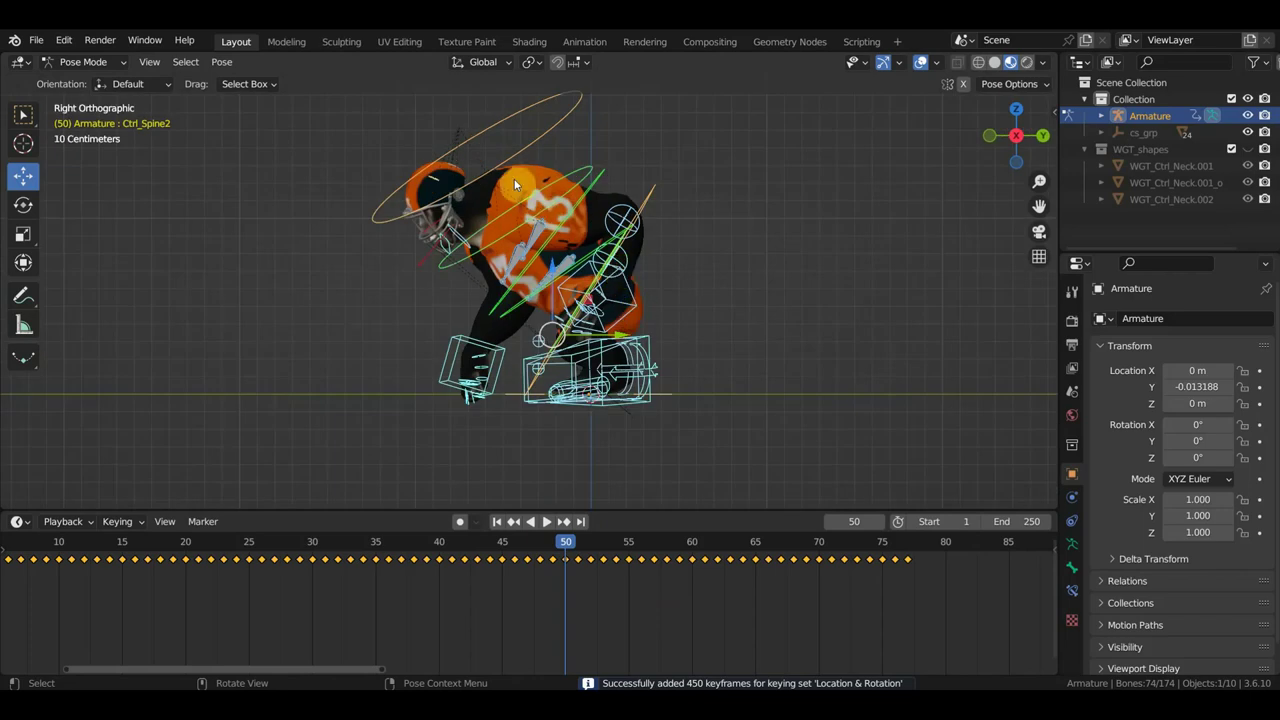
click(514, 155)
shift+middle_drag(601, 184, 587, 222)
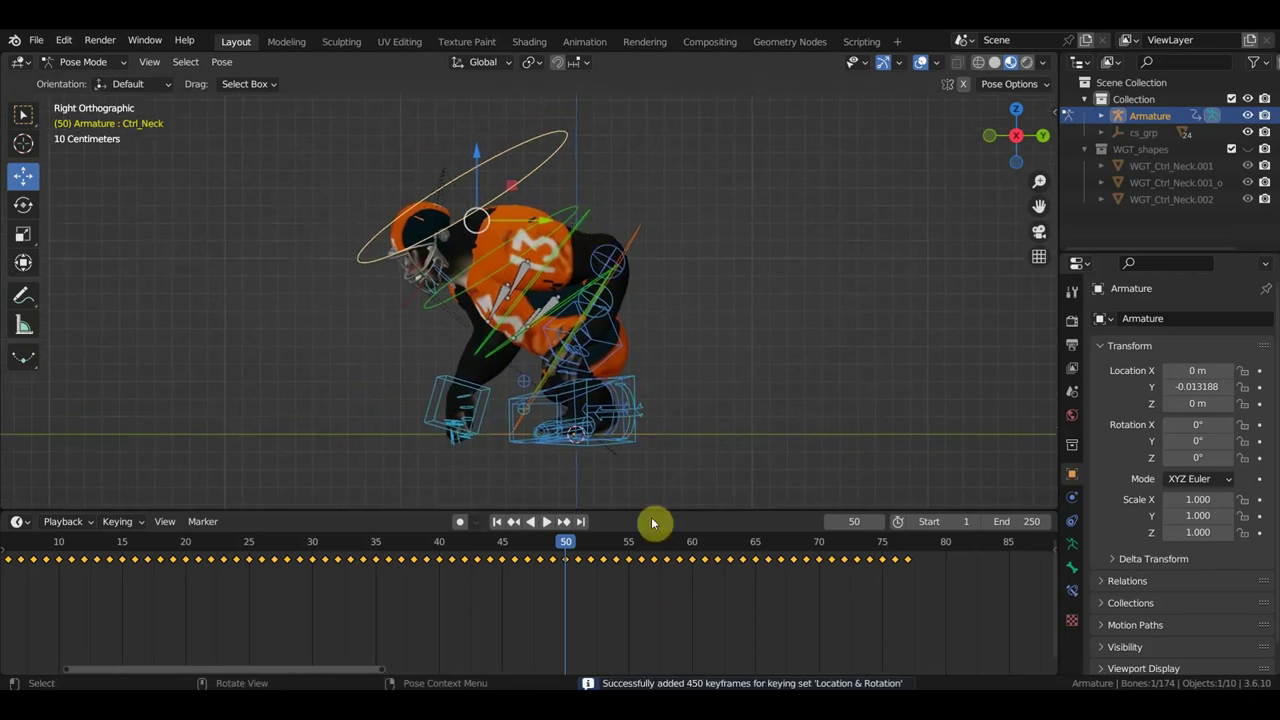
Step: Review the animation, then tilt the head by rotating Ctrl_Neck 21.2° at frame 60
mouse_move(565, 543)
mouse_down()
mouse_move(138, 521)
mouse_move(562, 538)
mouse_up()
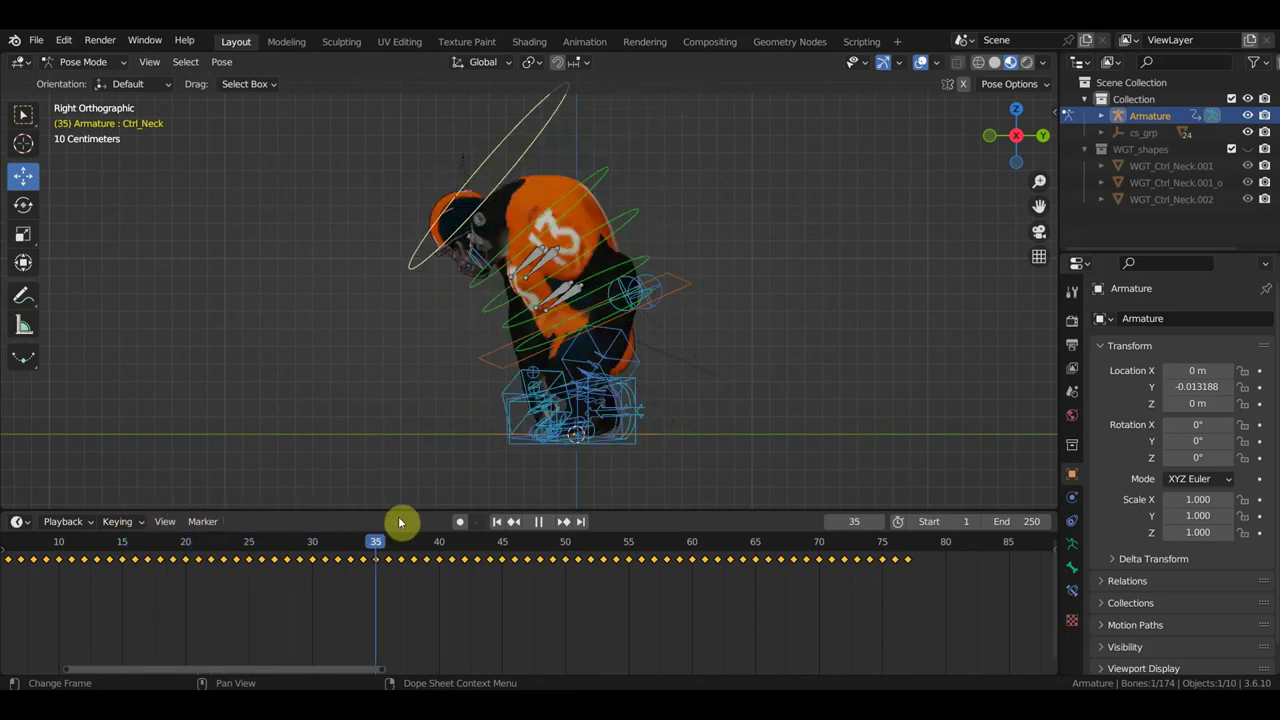
drag(562, 538, 698, 576)
click(553, 193)
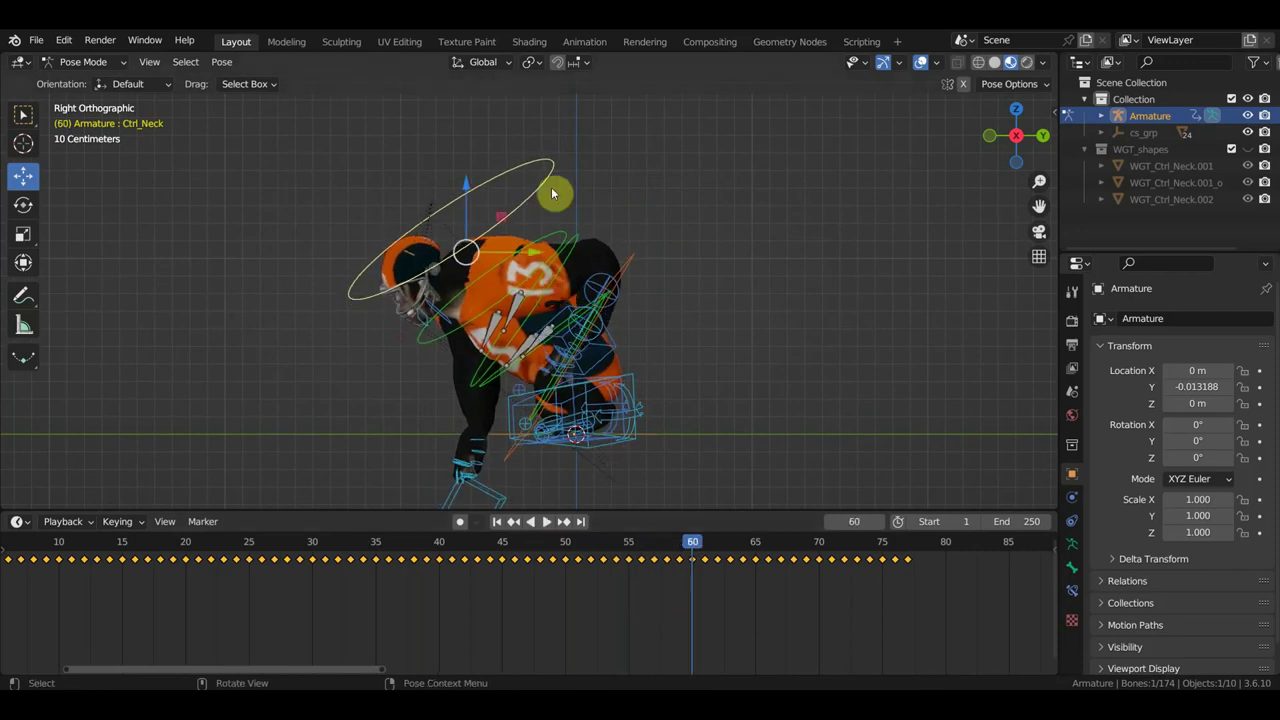
key(r)
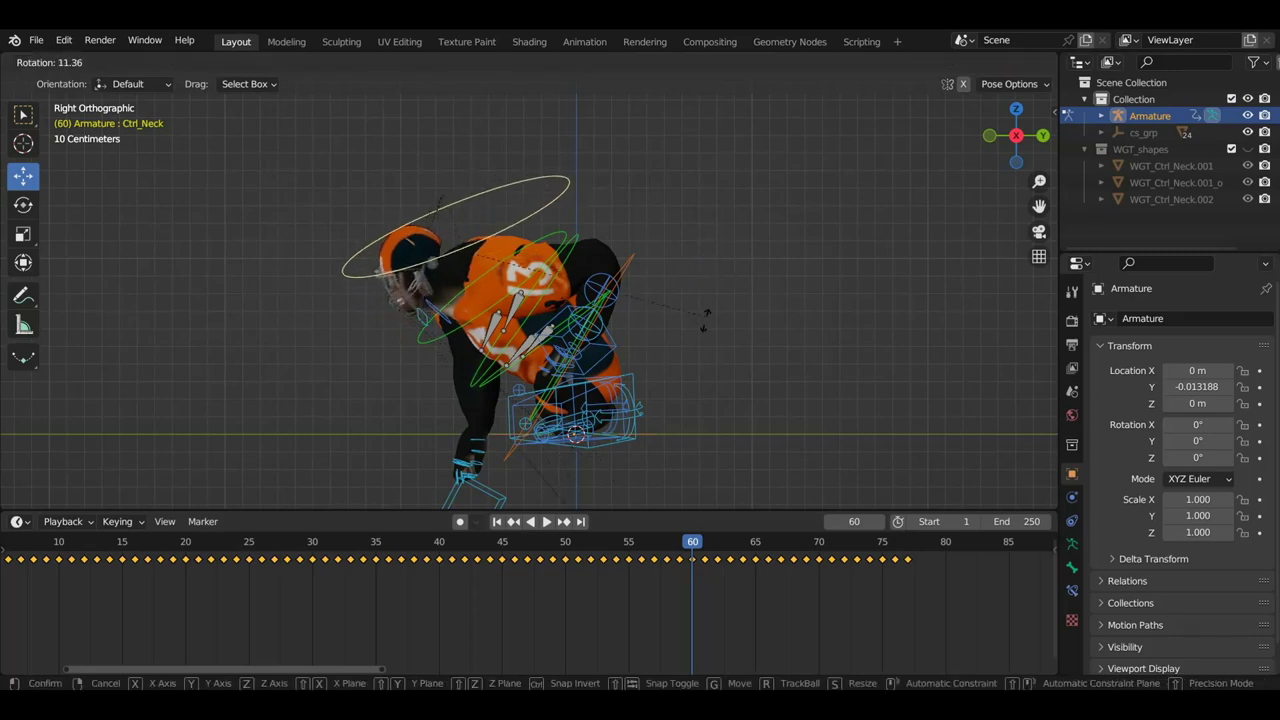
click(690, 355)
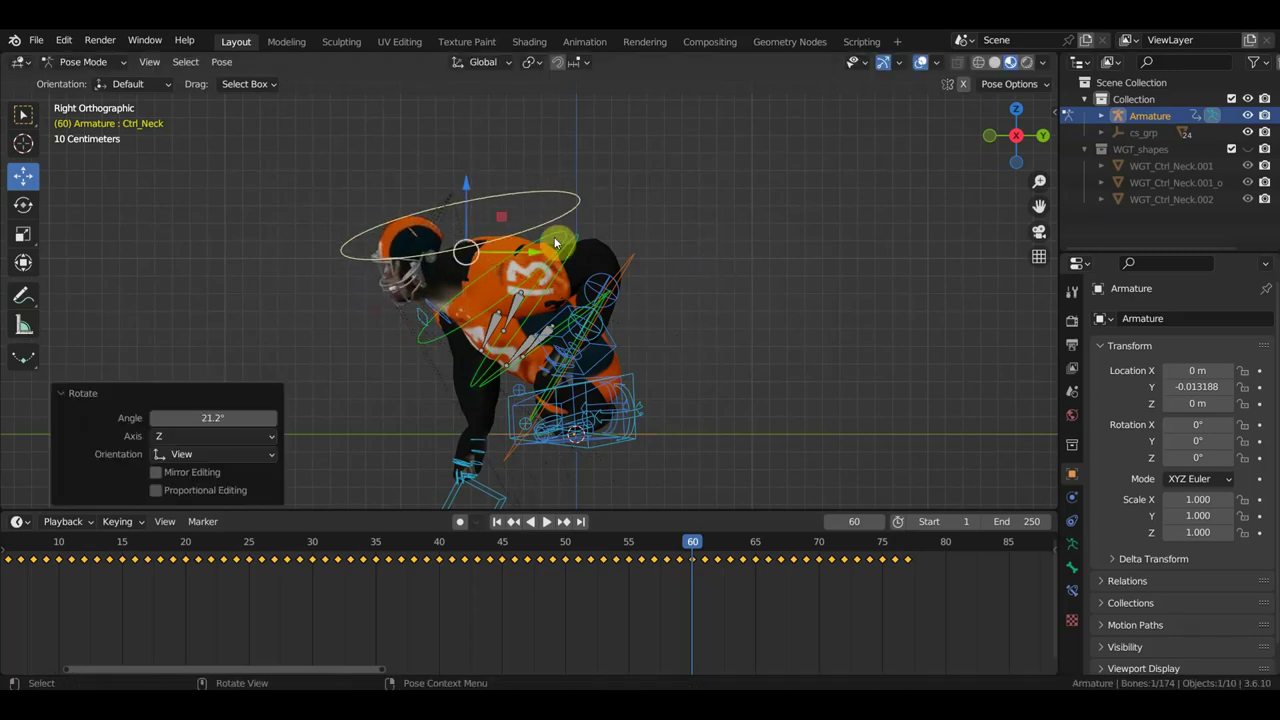
mouse_move(585, 251)
middle_down()
mouse_move(745, 272)
mouse_move(580, 289)
mouse_move(786, 284)
middle_up()
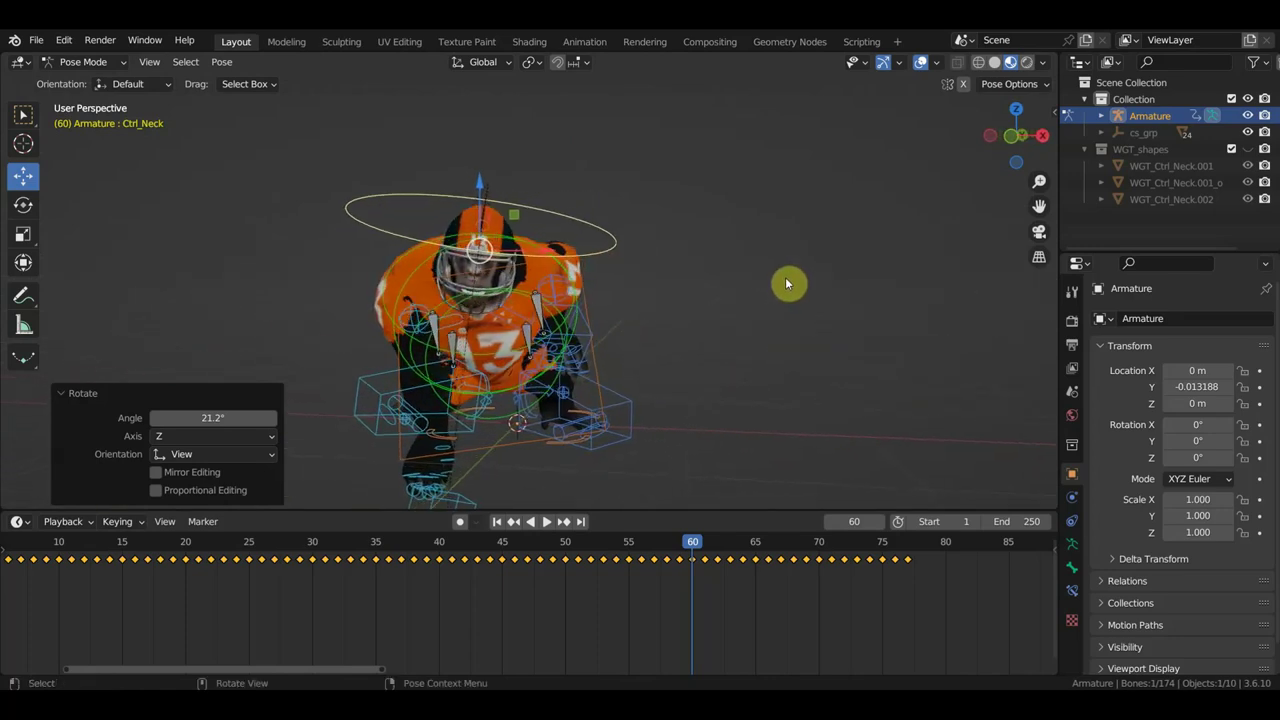
Step: Turn the neck back -10.3°, key it at frame 60, and play back the motion
key(r)
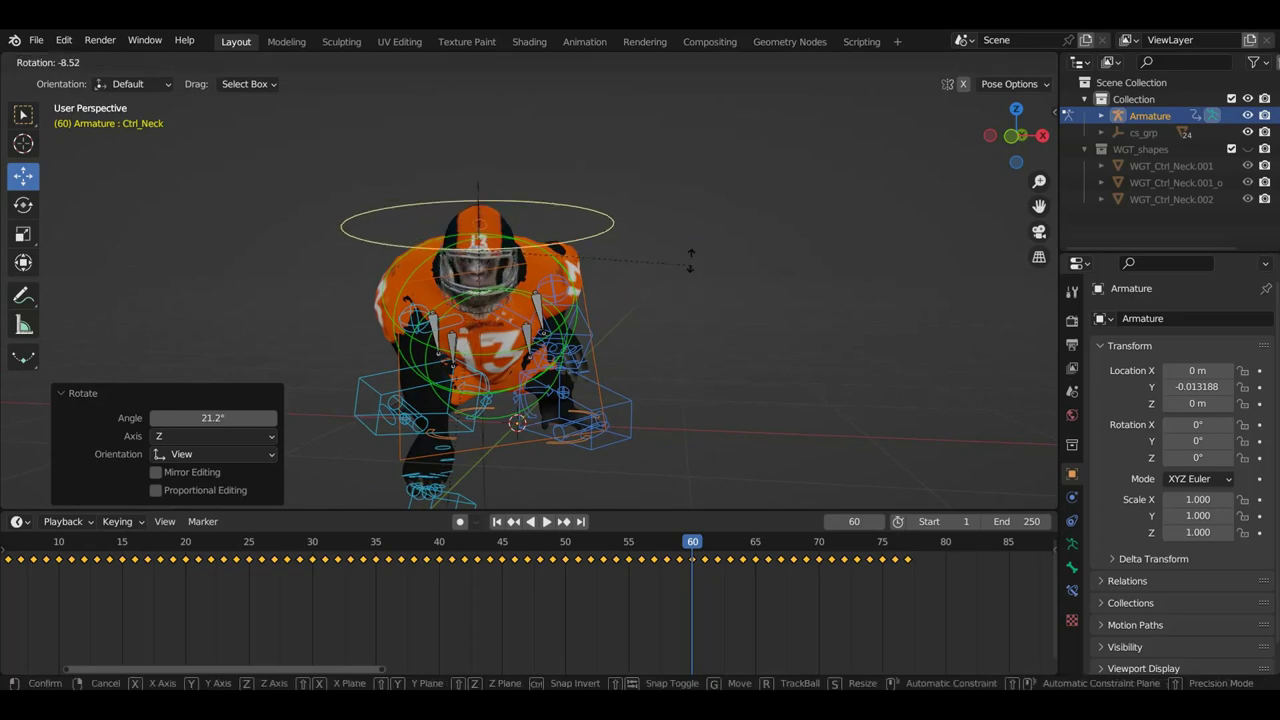
click(681, 281)
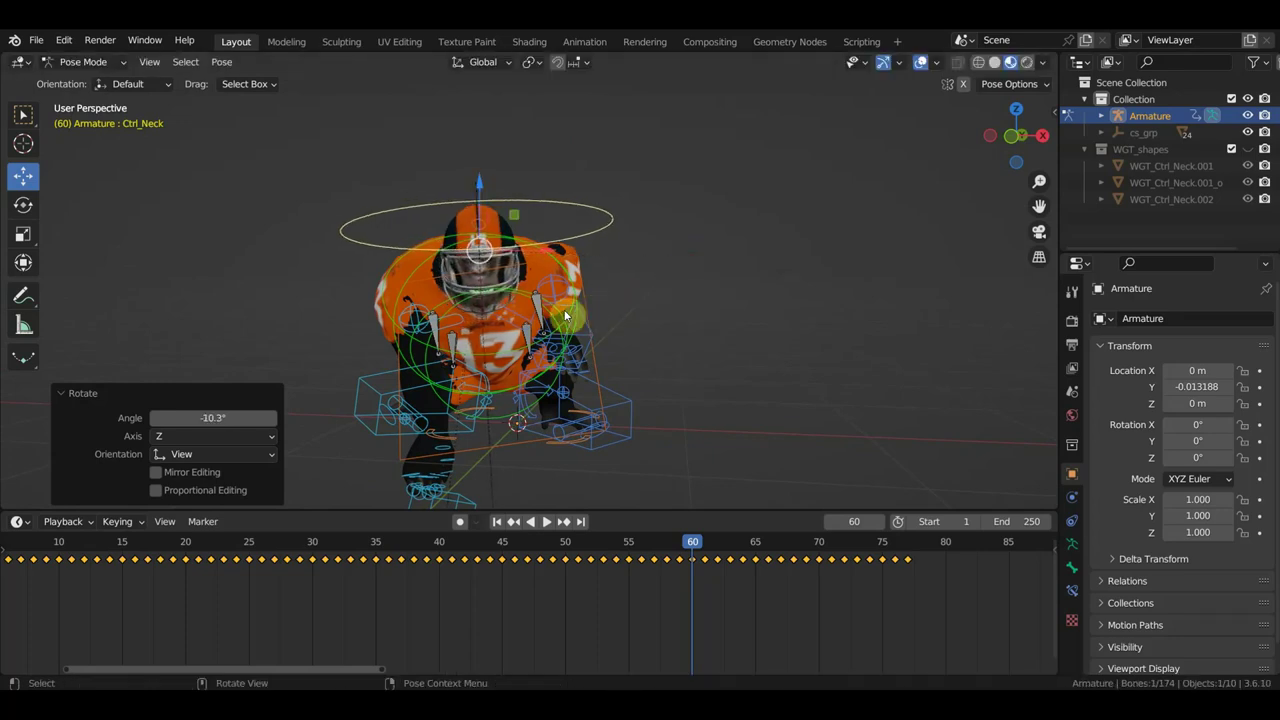
key(i)
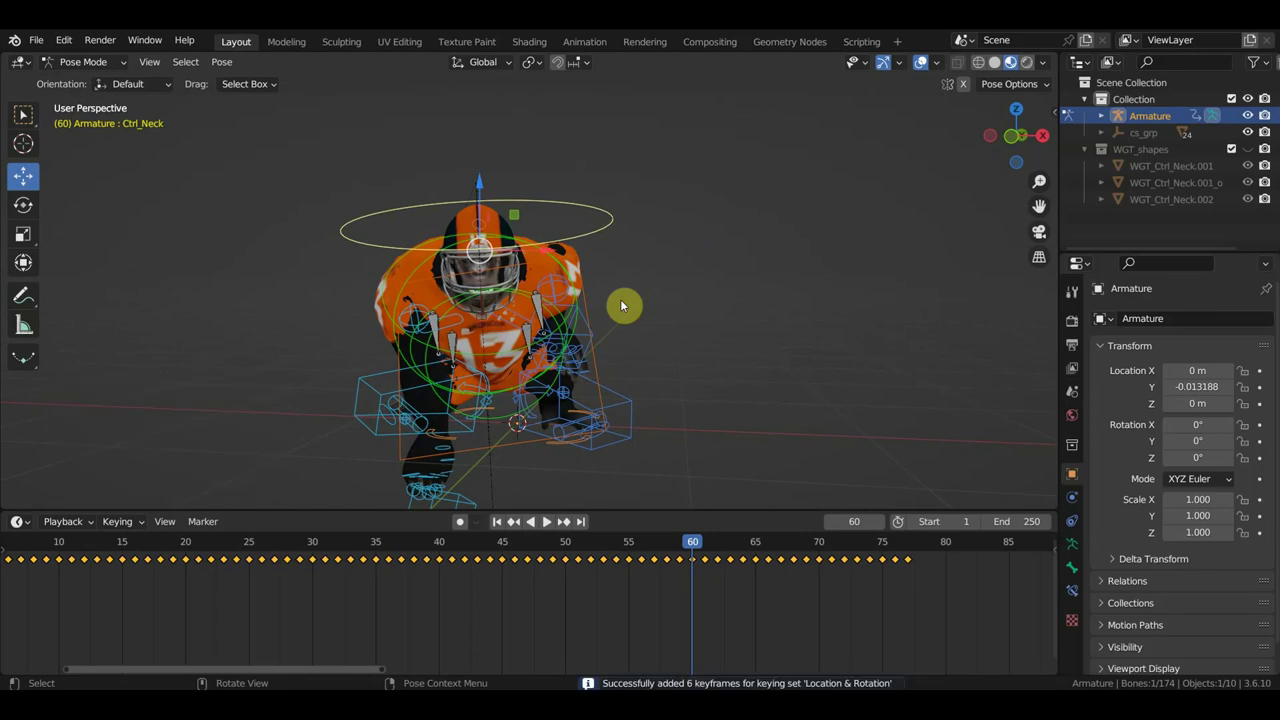
drag(720, 544, 312, 545)
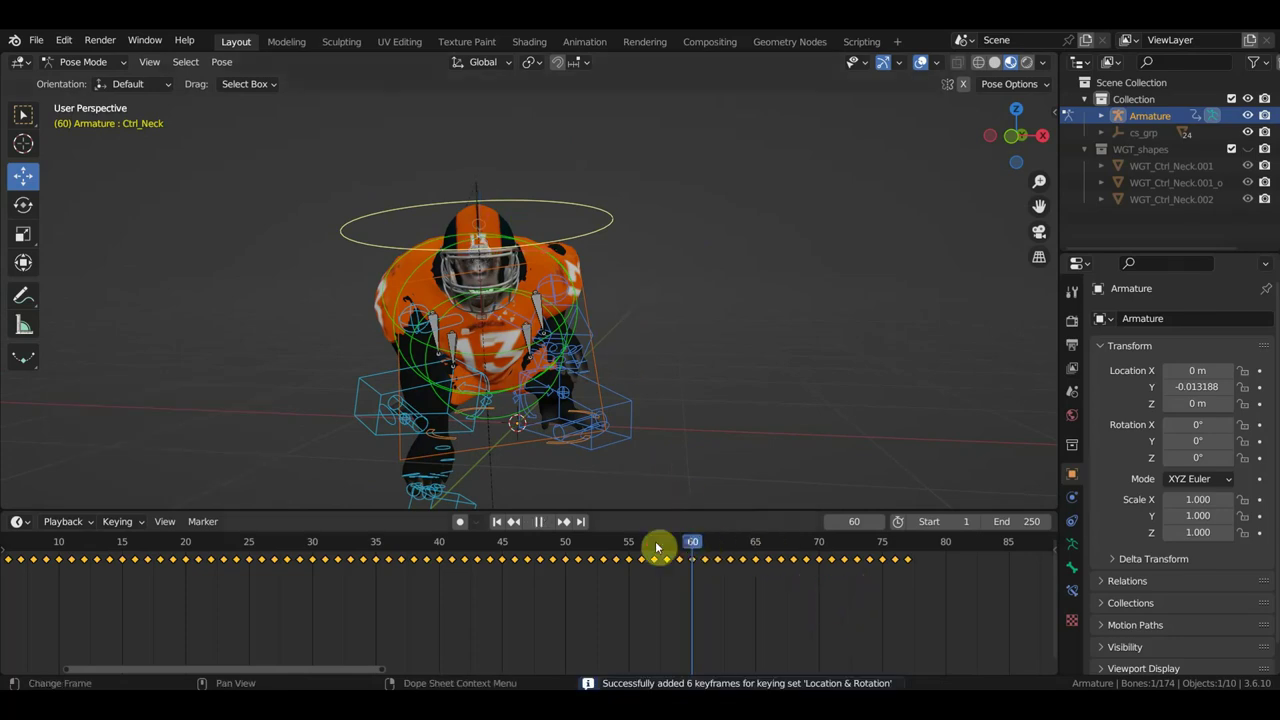
key(space)
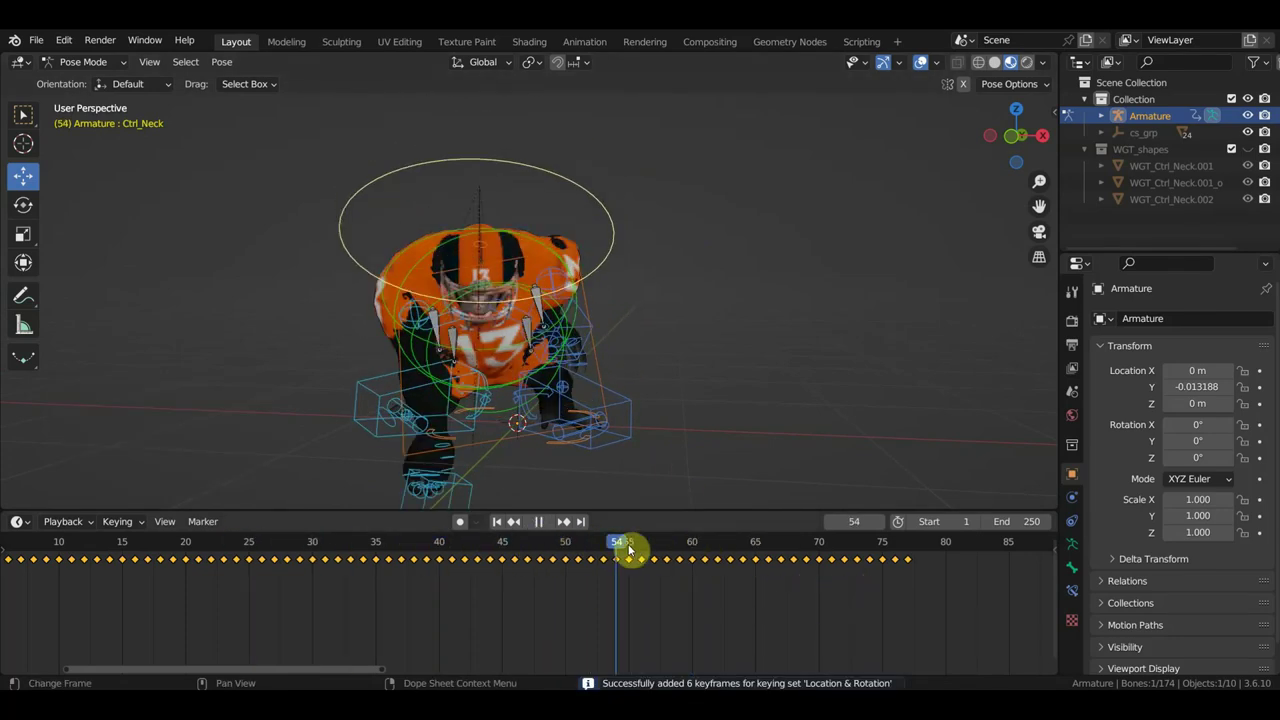
drag(722, 566, 698, 561)
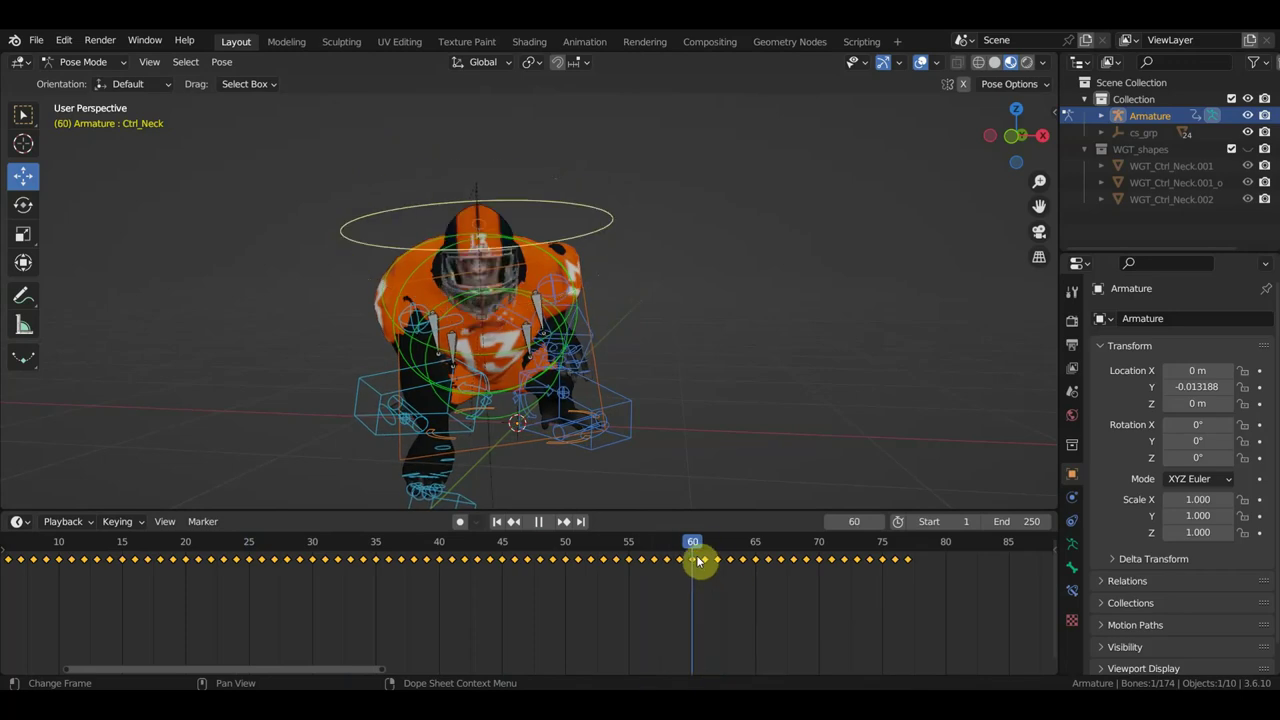
key(space)
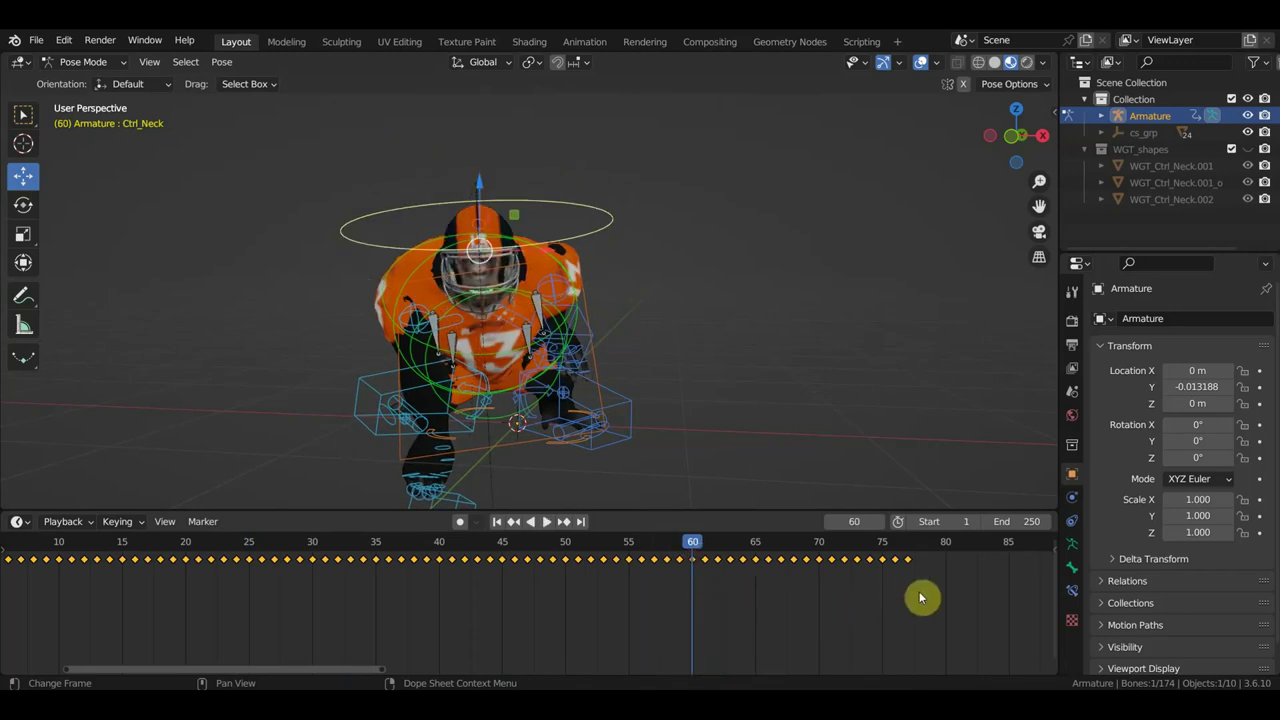
Step: Select and delete the neck keyframes after frame 60, ending at frame 70
drag(925, 596, 702, 552)
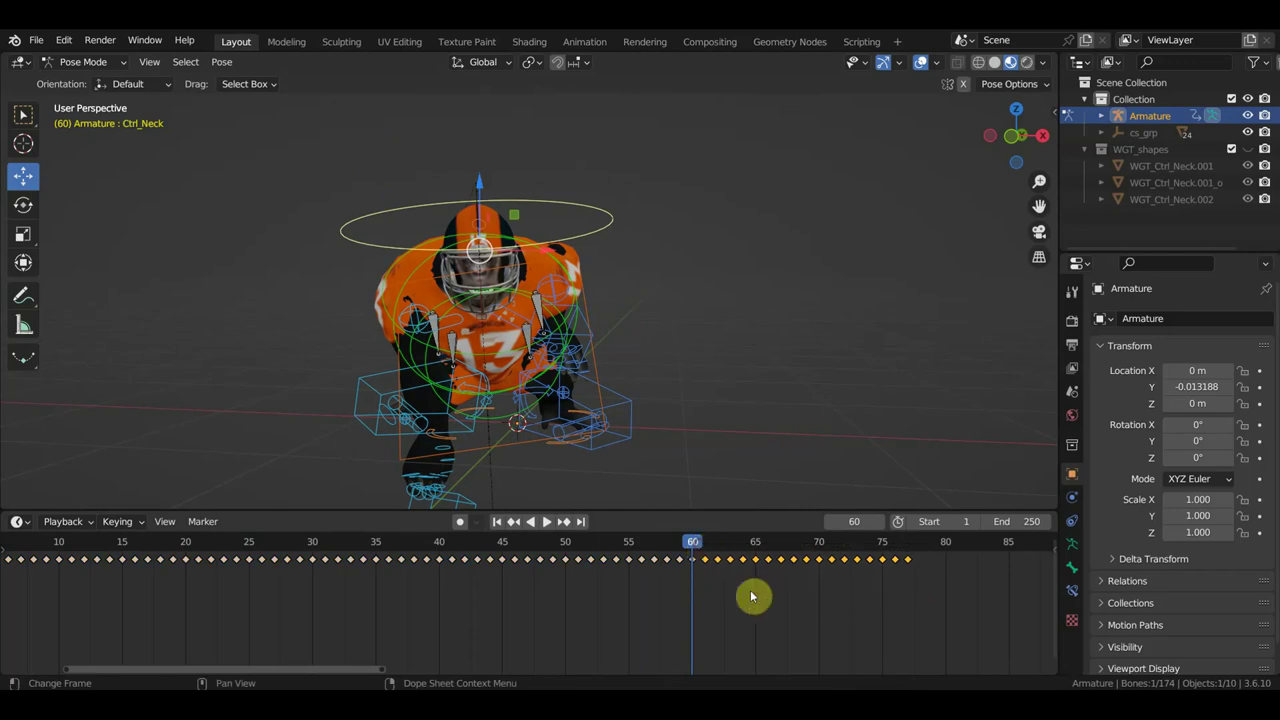
click(882, 545)
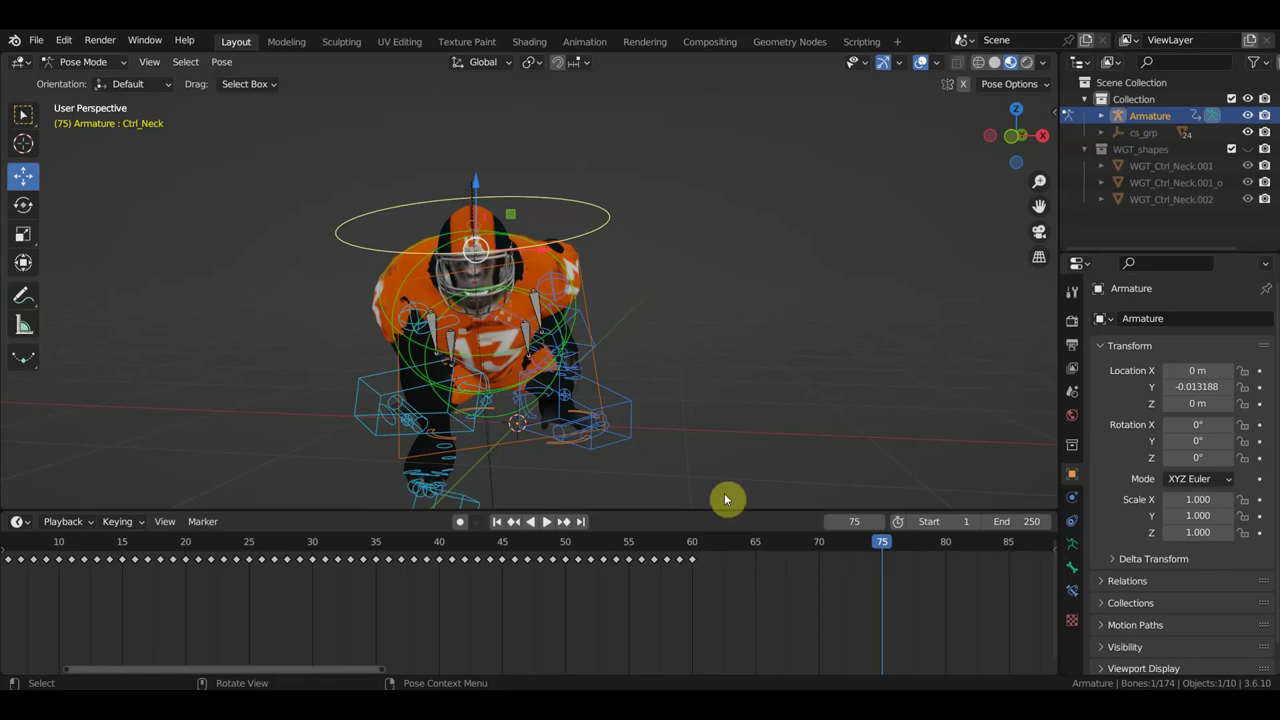
click(818, 543)
Step: In top view, rotate the neck and key it at frame 70
key(KP_7)
key(KP_7)
key(r)
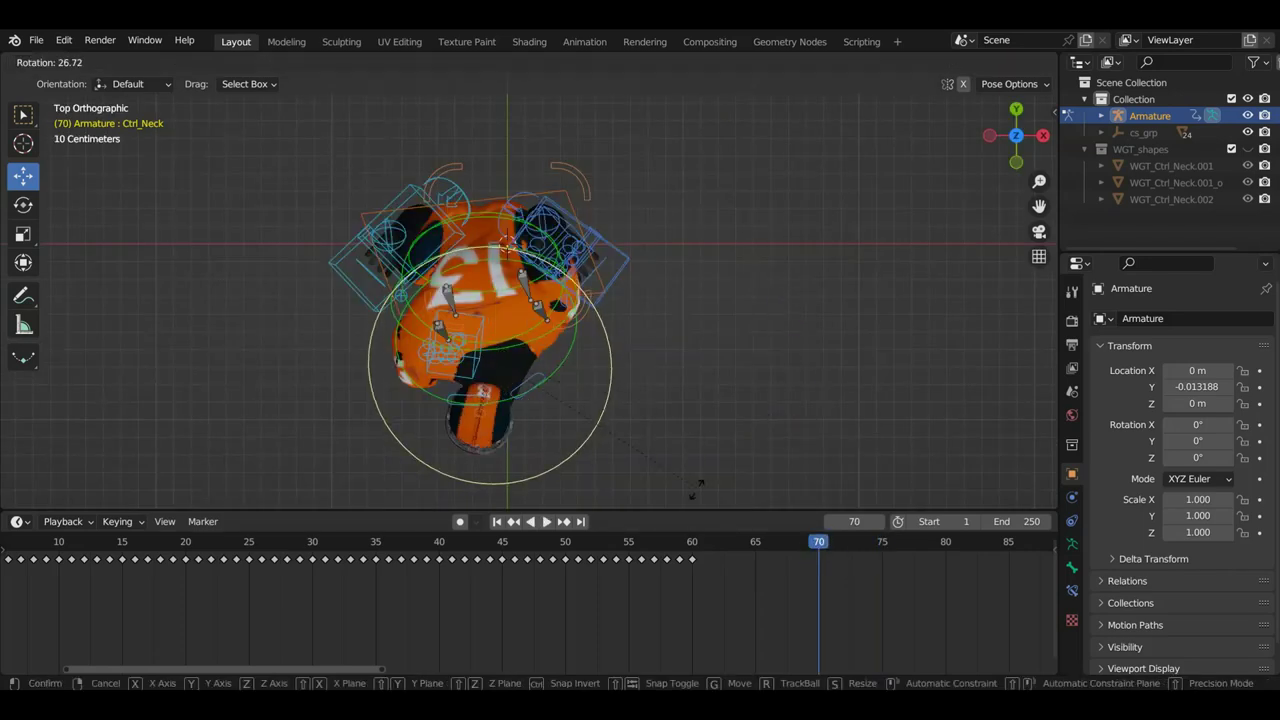
click(700, 494)
key(i)
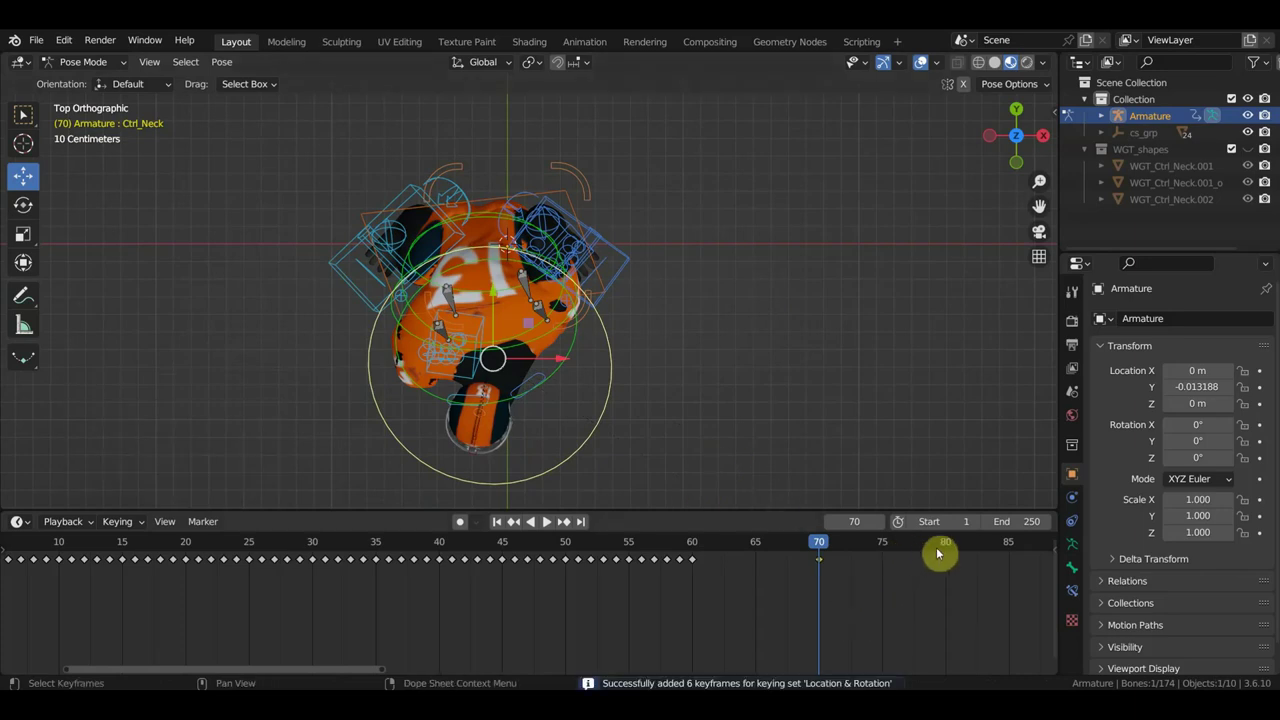
Step: Turn the neck back -25.9° and key it at frame 80
click(945, 548)
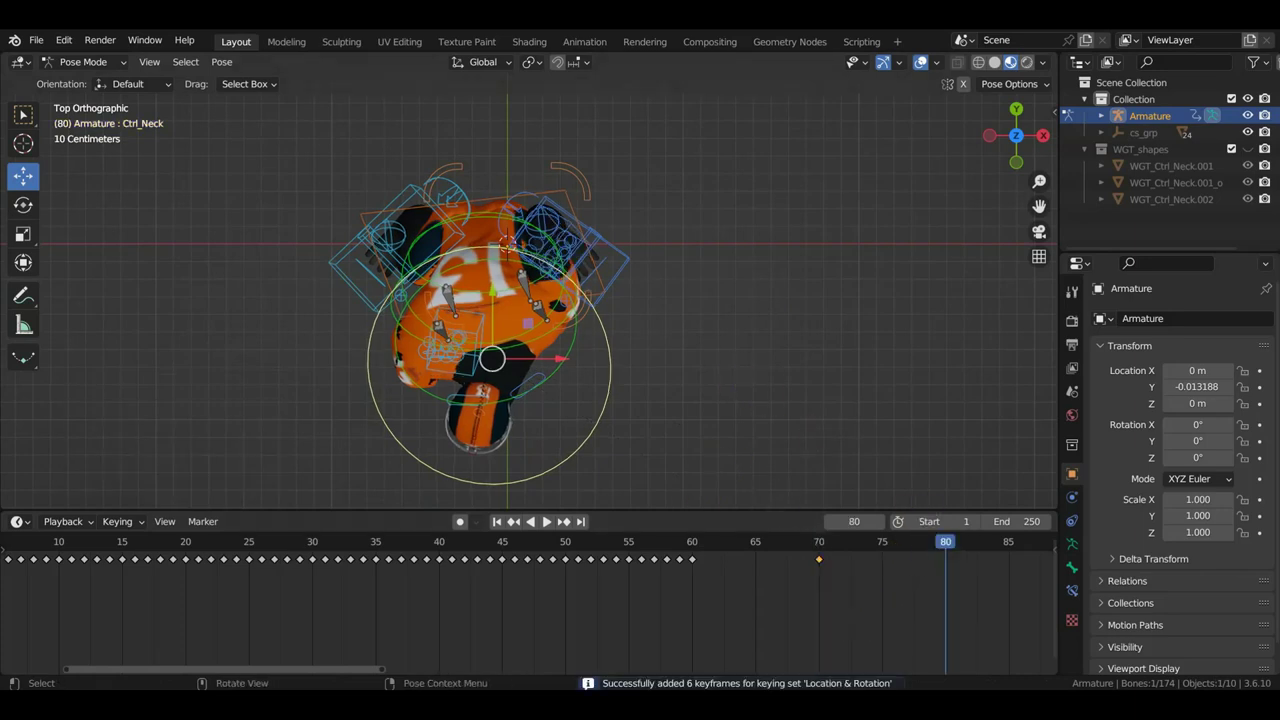
key(r)
click(762, 272)
key(i)
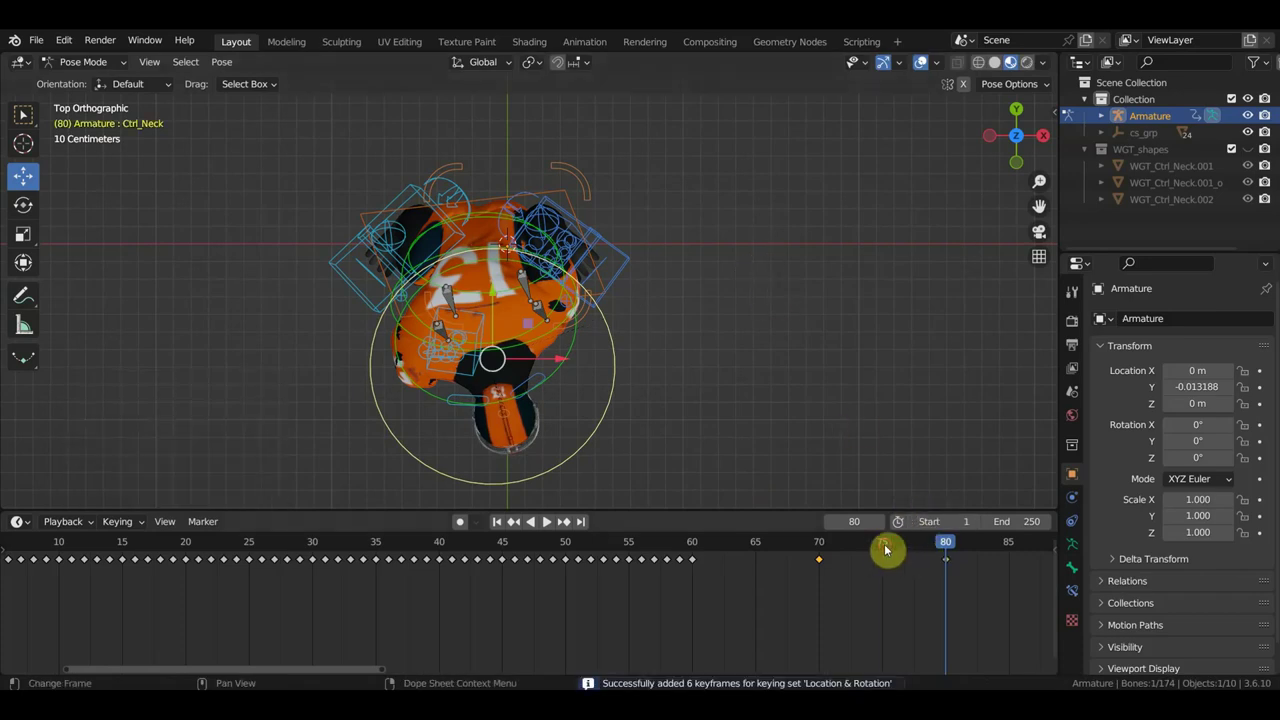
Step: Check the head turn from the front around frames 75–79, then select Ctrl_Spine1
click(884, 548)
key(KP_1)
mouse_move(893, 546)
mouse_down()
mouse_move(934, 548)
mouse_move(806, 555)
mouse_move(817, 557)
mouse_up()
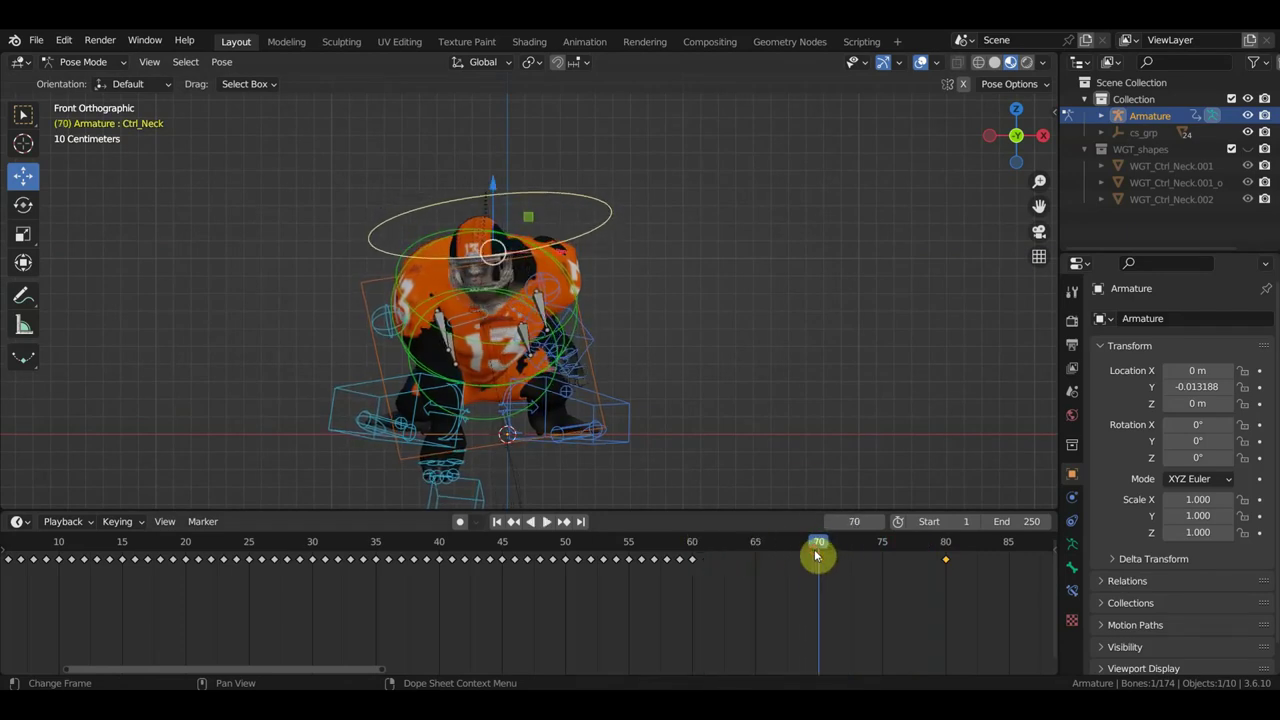
middle_drag(605, 268, 617, 414)
mouse_move(537, 298)
middle_down()
mouse_move(455, 294)
mouse_move(480, 229)
middle_up()
click(656, 280)
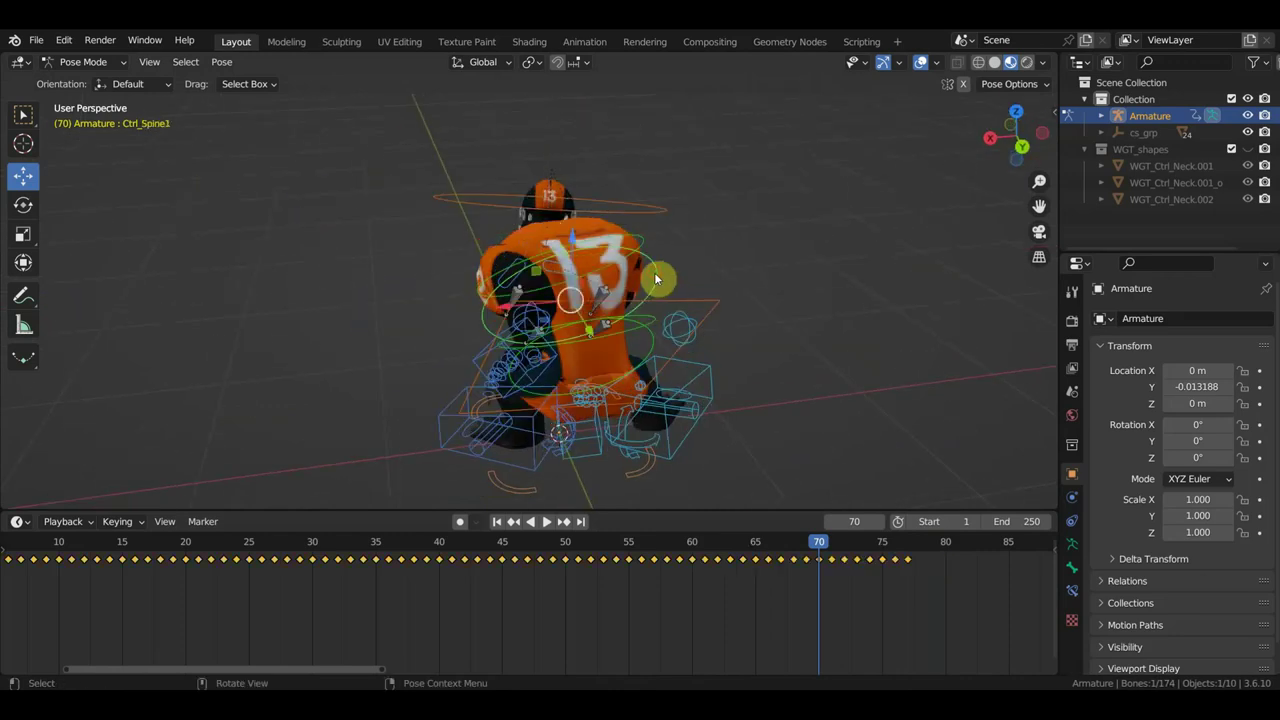
Step: Twist Ctrl_Spine1 8.05° in top view and key it at frame 70
middle_drag(743, 363, 796, 374)
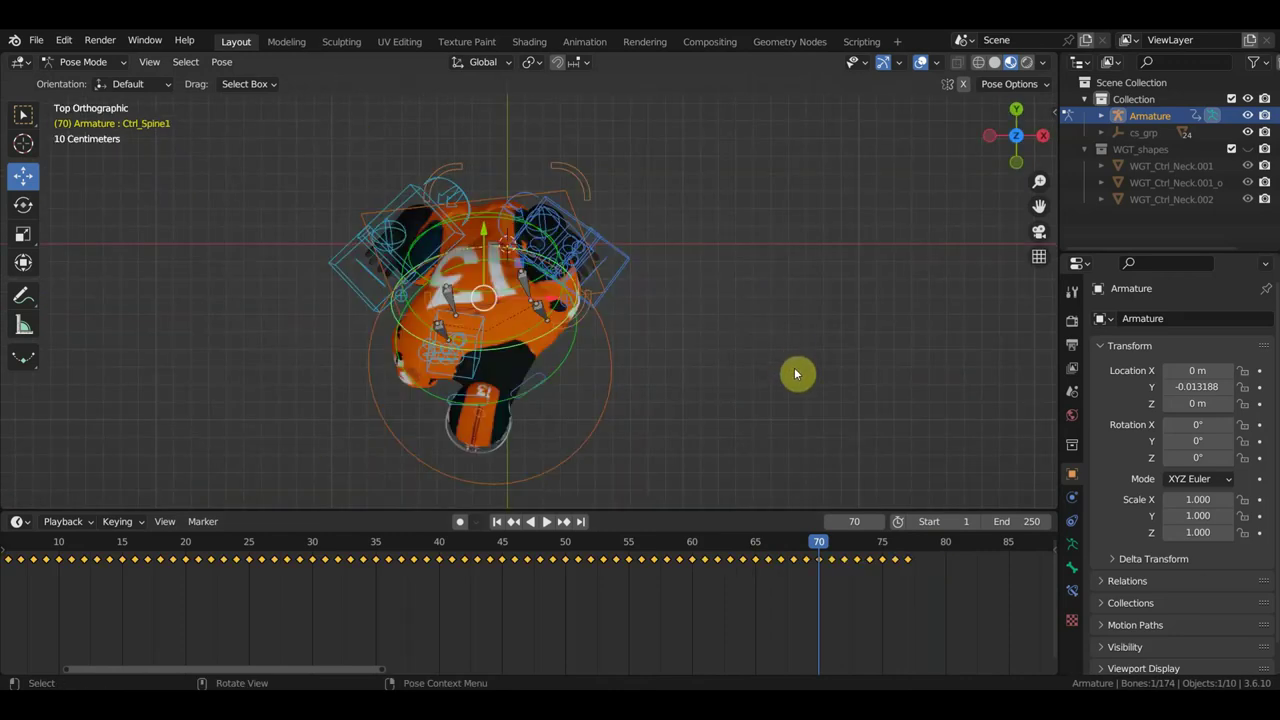
key(r)
click(786, 450)
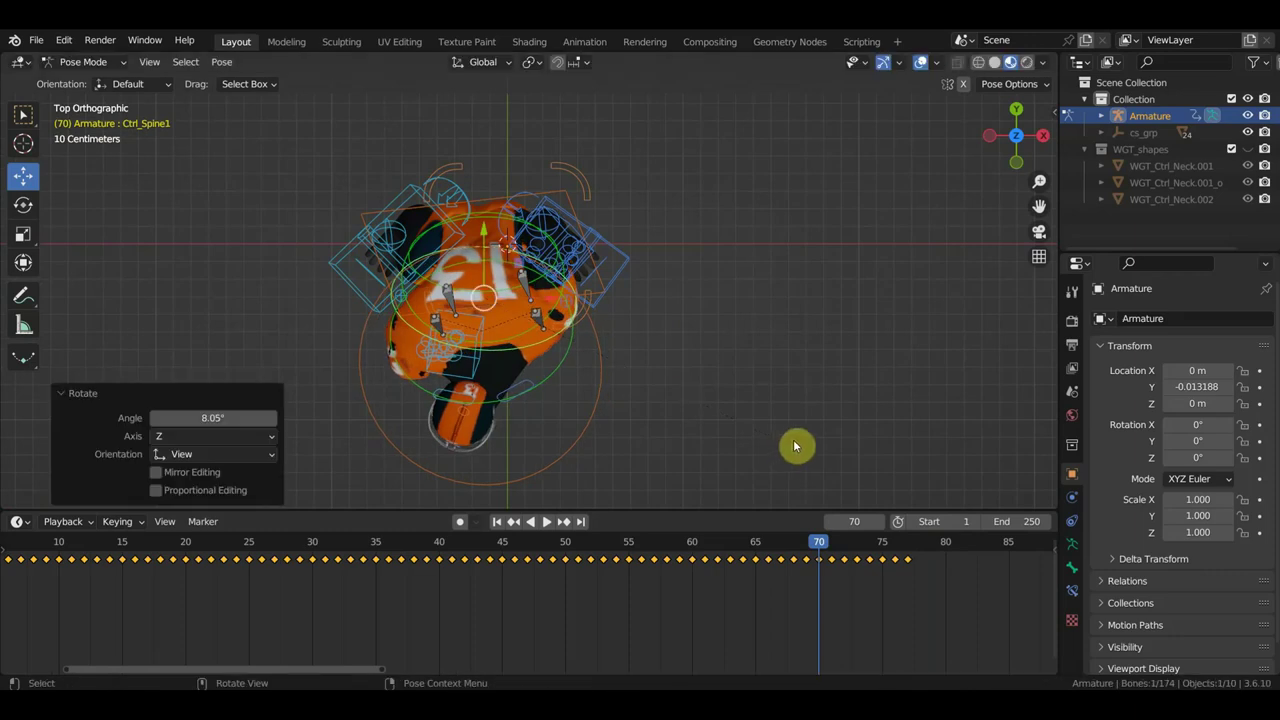
key(i)
Step: Twist the spine slightly near frame 77, then -4.68° at frame 80, and key it
mouse_move(893, 548)
mouse_down()
mouse_move(883, 541)
mouse_move(908, 543)
mouse_up()
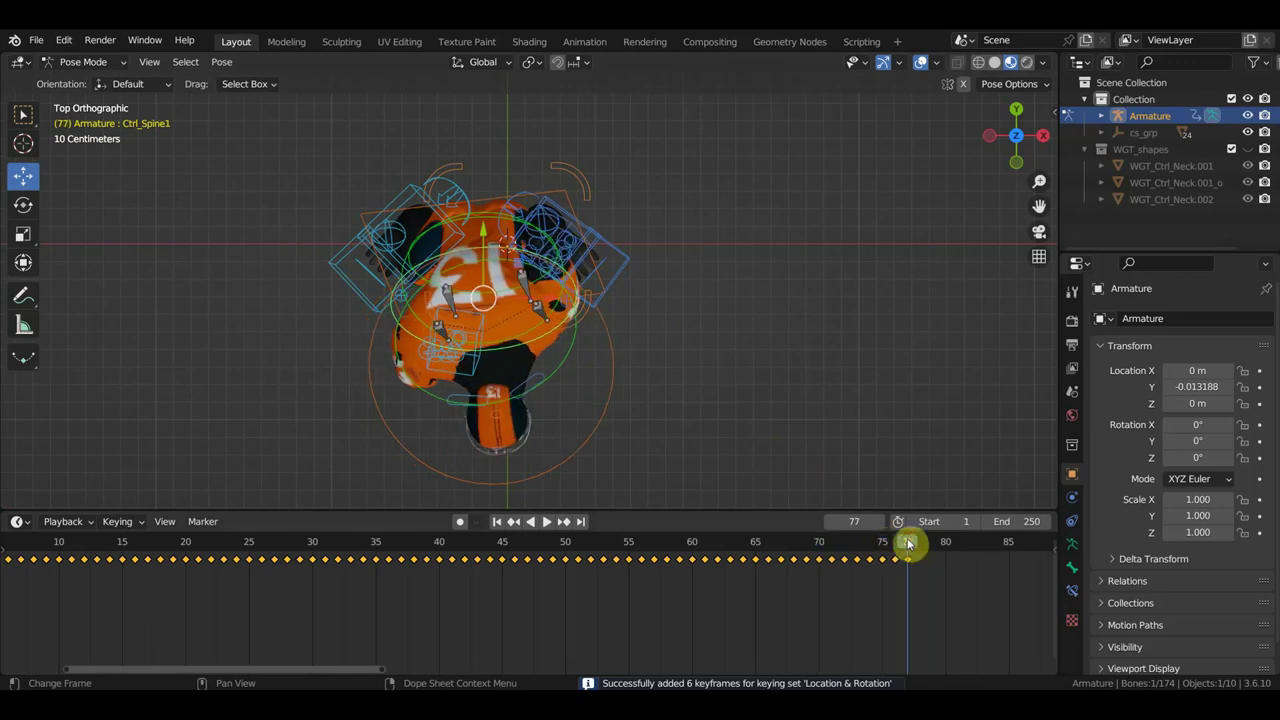
key(r)
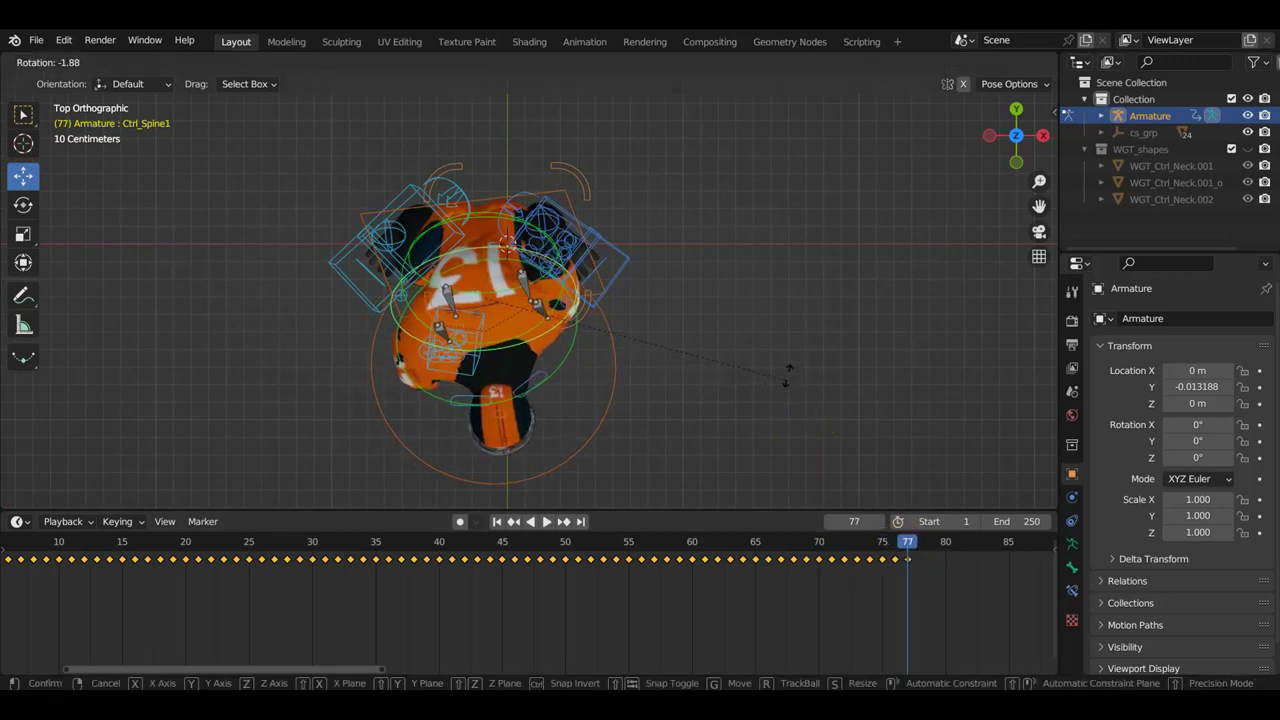
click(791, 349)
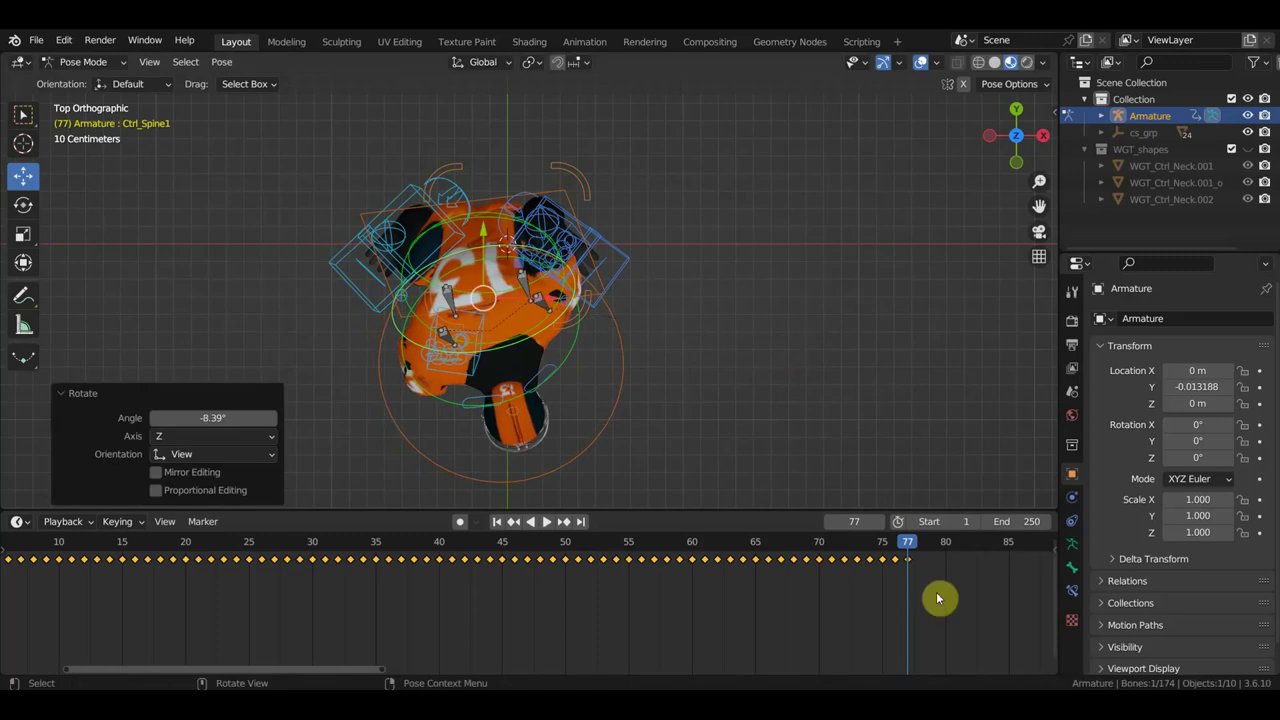
click(947, 543)
key(r)
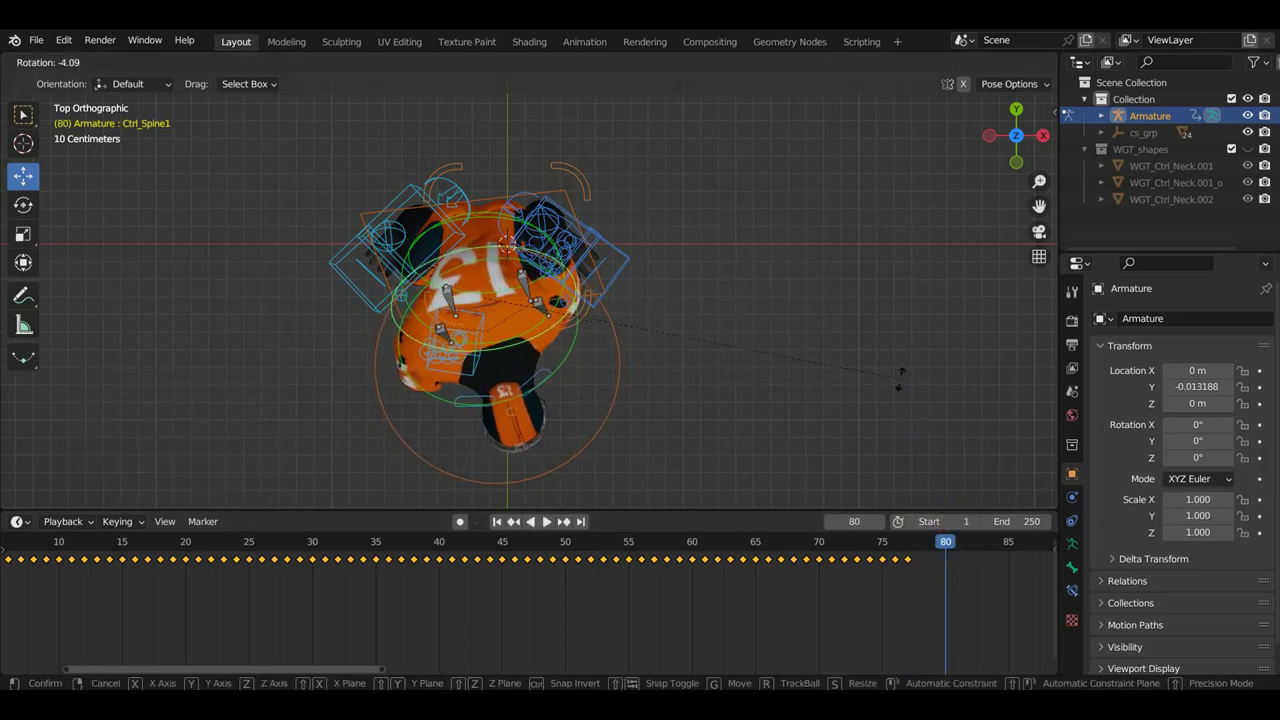
click(899, 379)
key(i)
drag(887, 548, 502, 545)
key(KP_3)
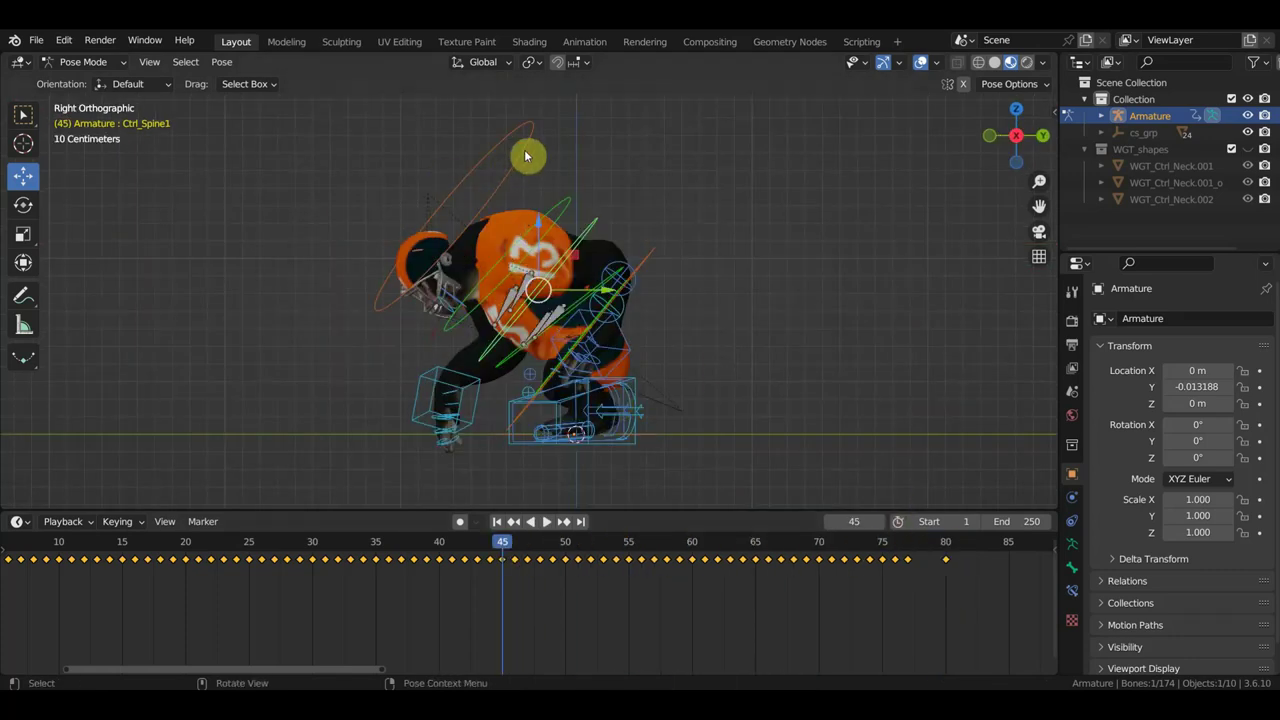
Step: Select Ctrl_Neck and play back frames 47–68 to review the head motion
click(521, 152)
key(space)
mouse_move(545, 545)
mouse_down()
mouse_move(797, 573)
mouse_move(760, 563)
mouse_up()
key(space)
Step: Review Ctrl_Hand_IK_Right over frames 50–77 and delete its keyframes from 55 to 70
click(497, 497)
shift+middle_drag(583, 452, 642, 470)
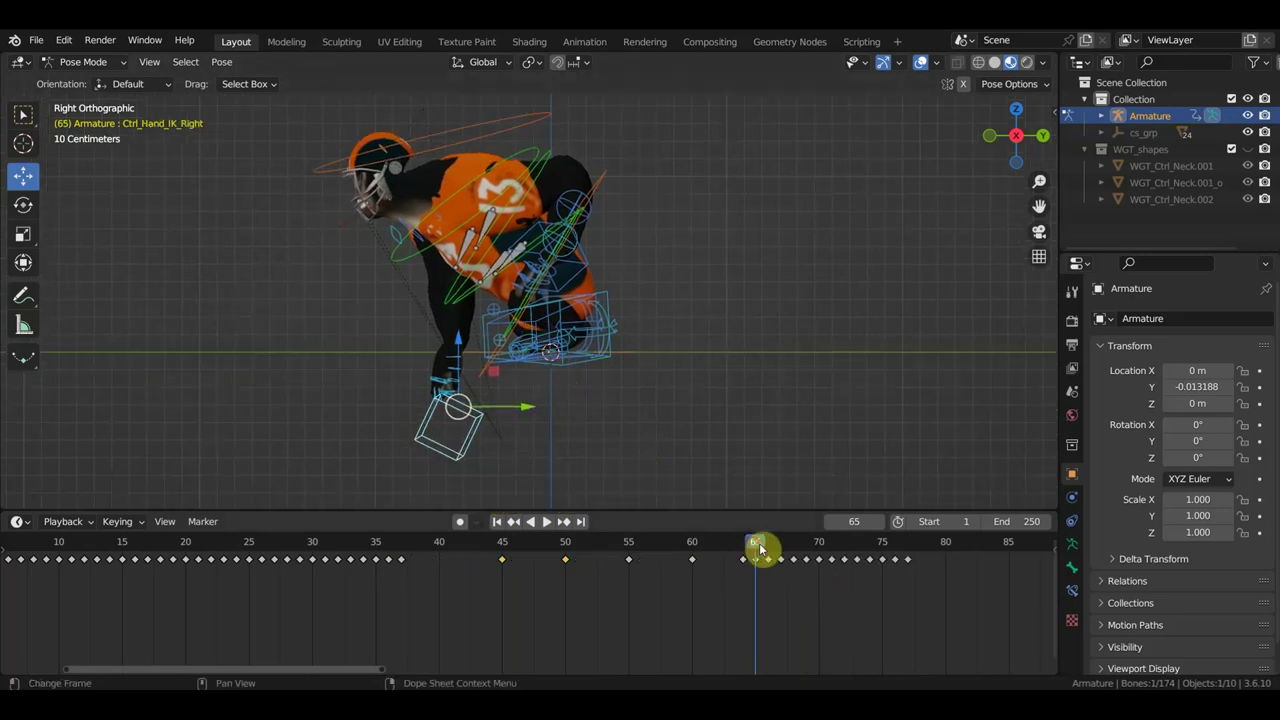
drag(760, 548, 895, 570)
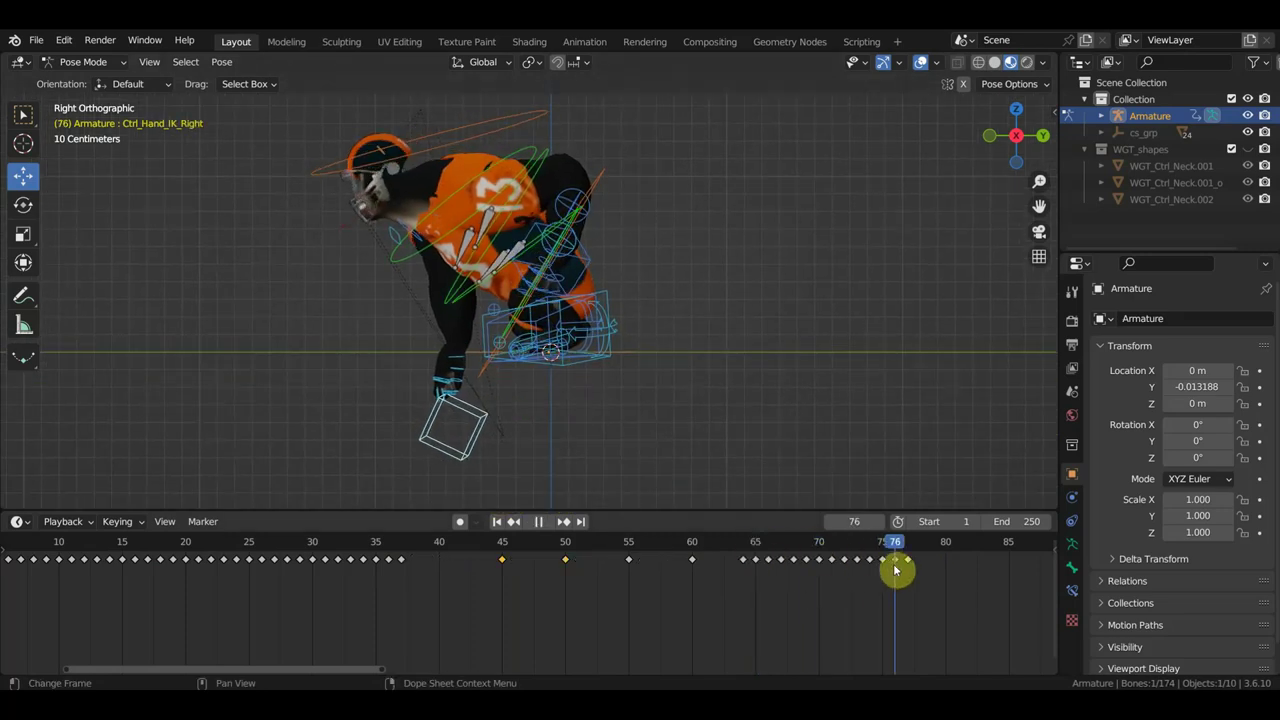
mouse_move(895, 570)
mouse_down()
mouse_move(906, 576)
mouse_move(891, 576)
mouse_up()
drag(633, 546, 621, 544)
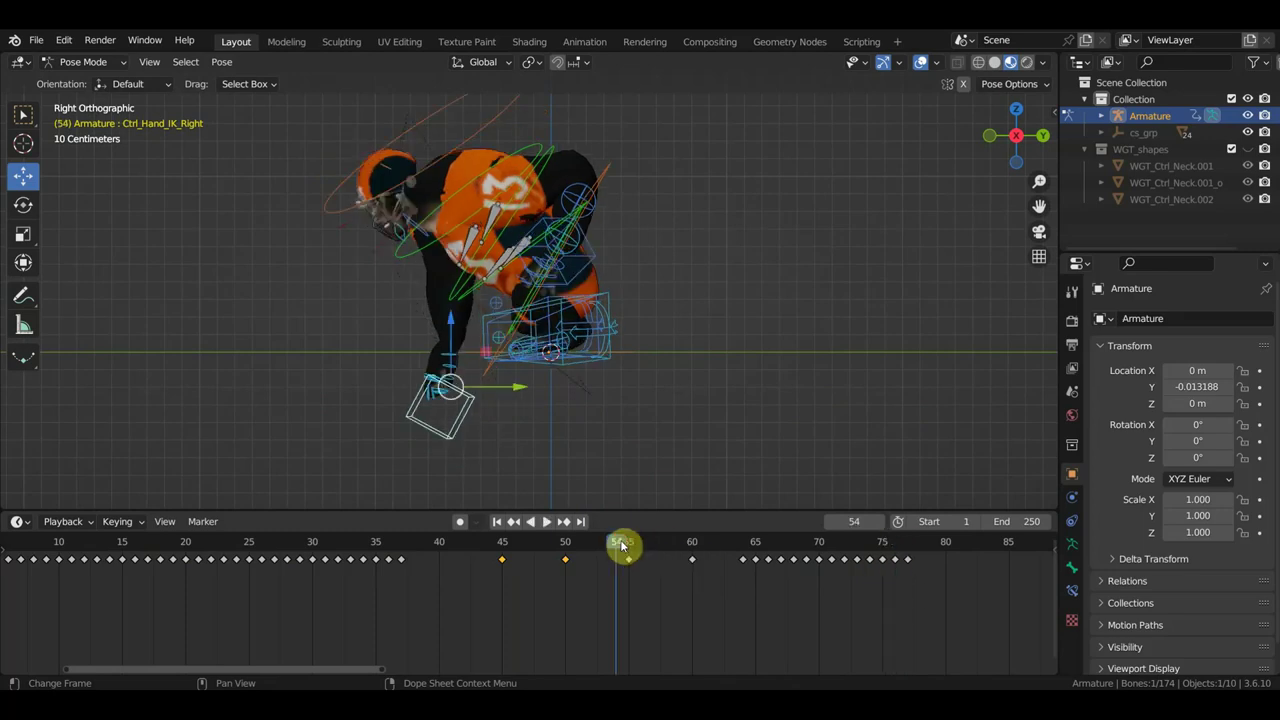
click(567, 546)
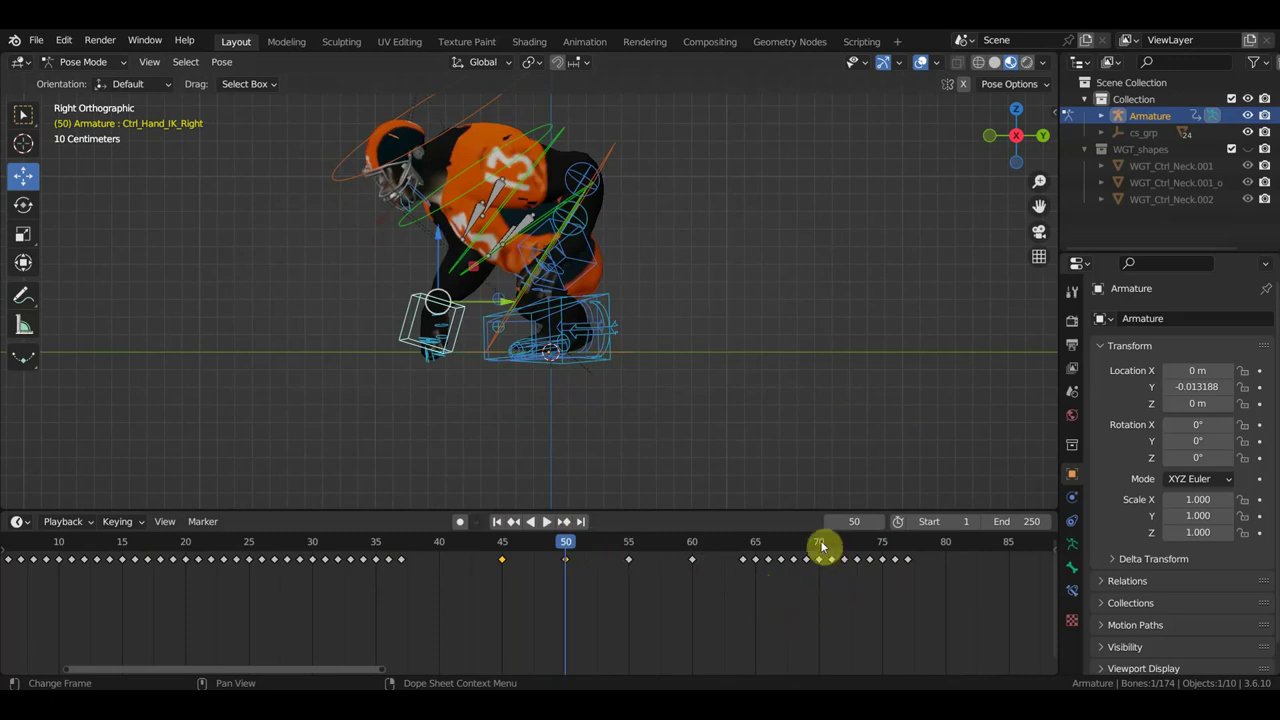
drag(820, 608, 622, 545)
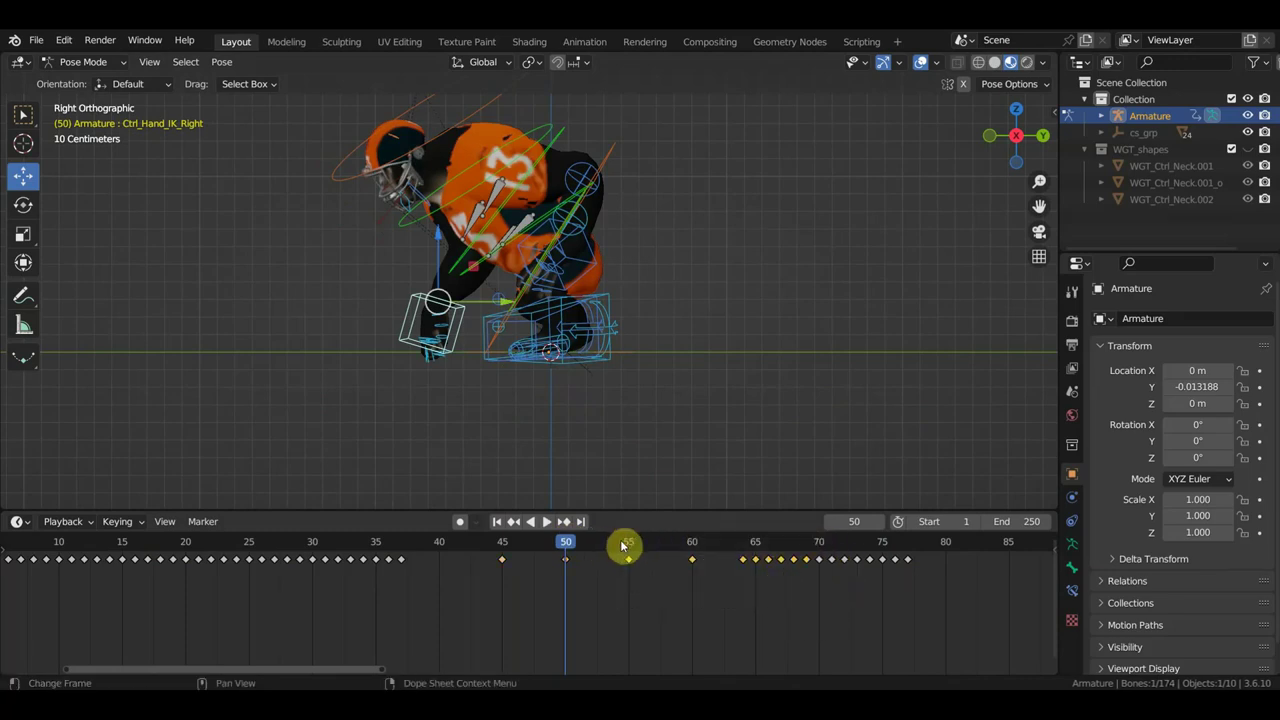
click(822, 550)
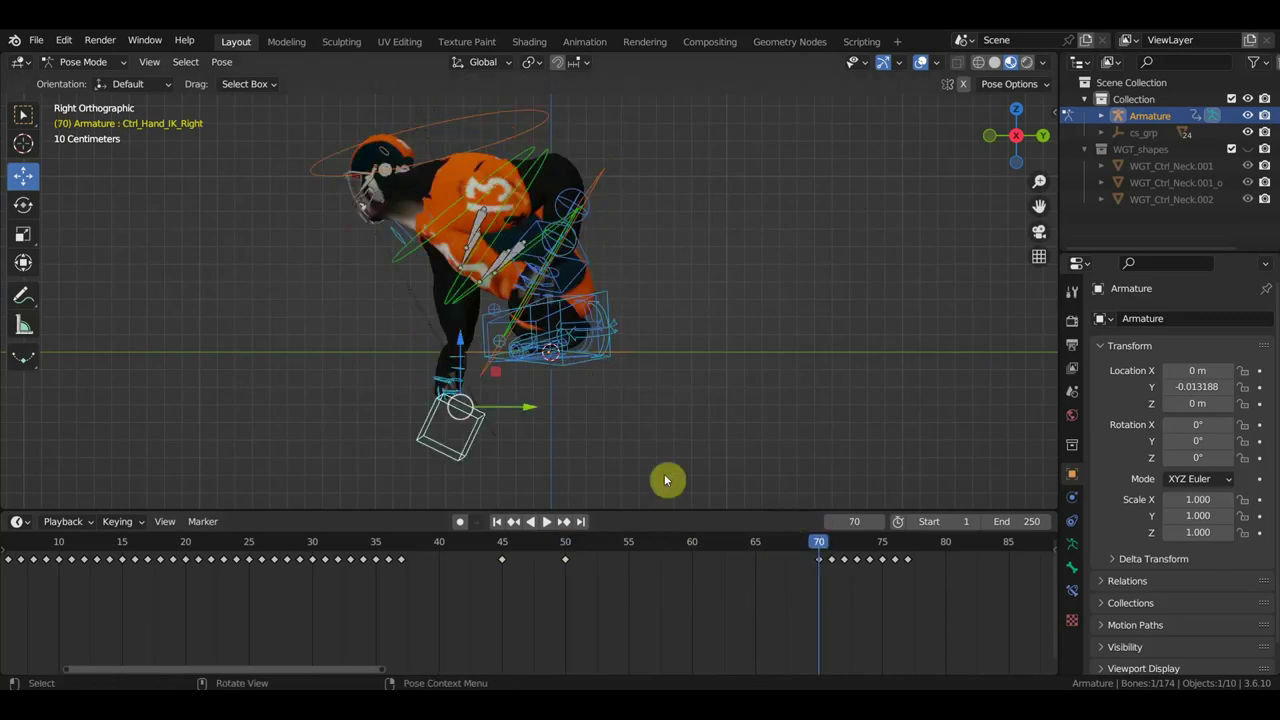
drag(606, 602, 570, 555)
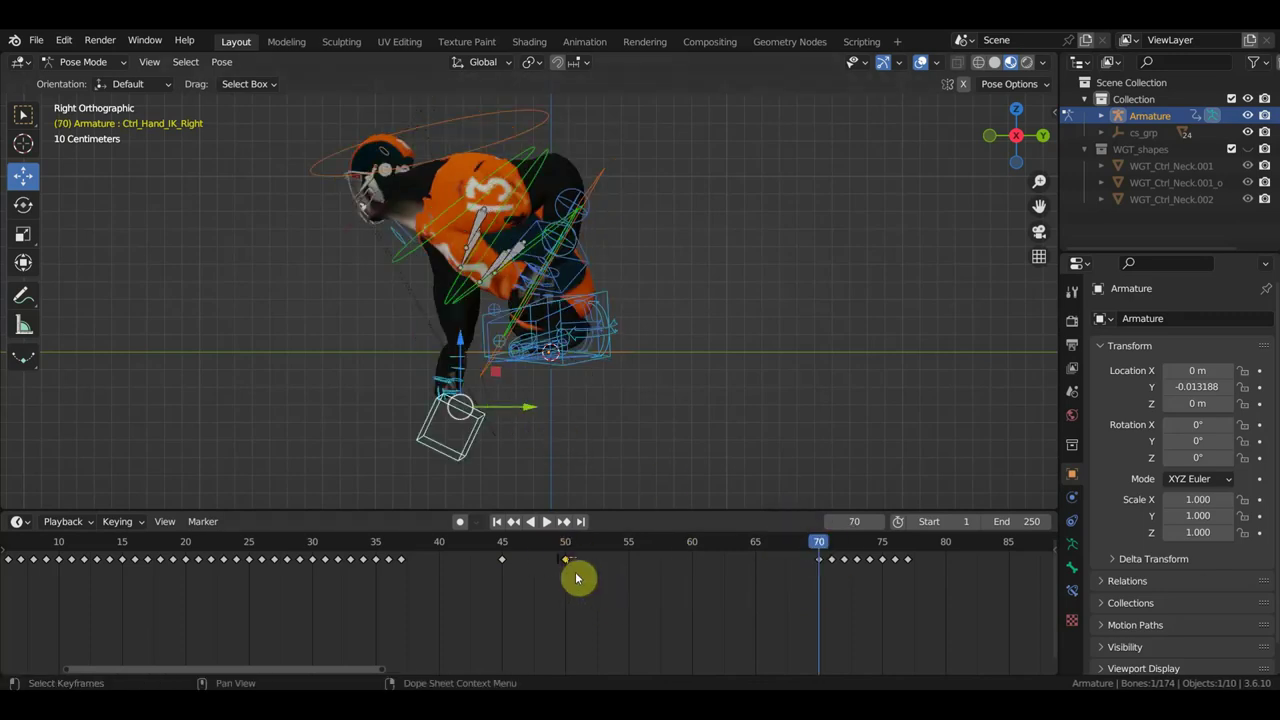
Step: Copy the right hand's frame-50 keyframe to frame 70, then view from the front
key(g)
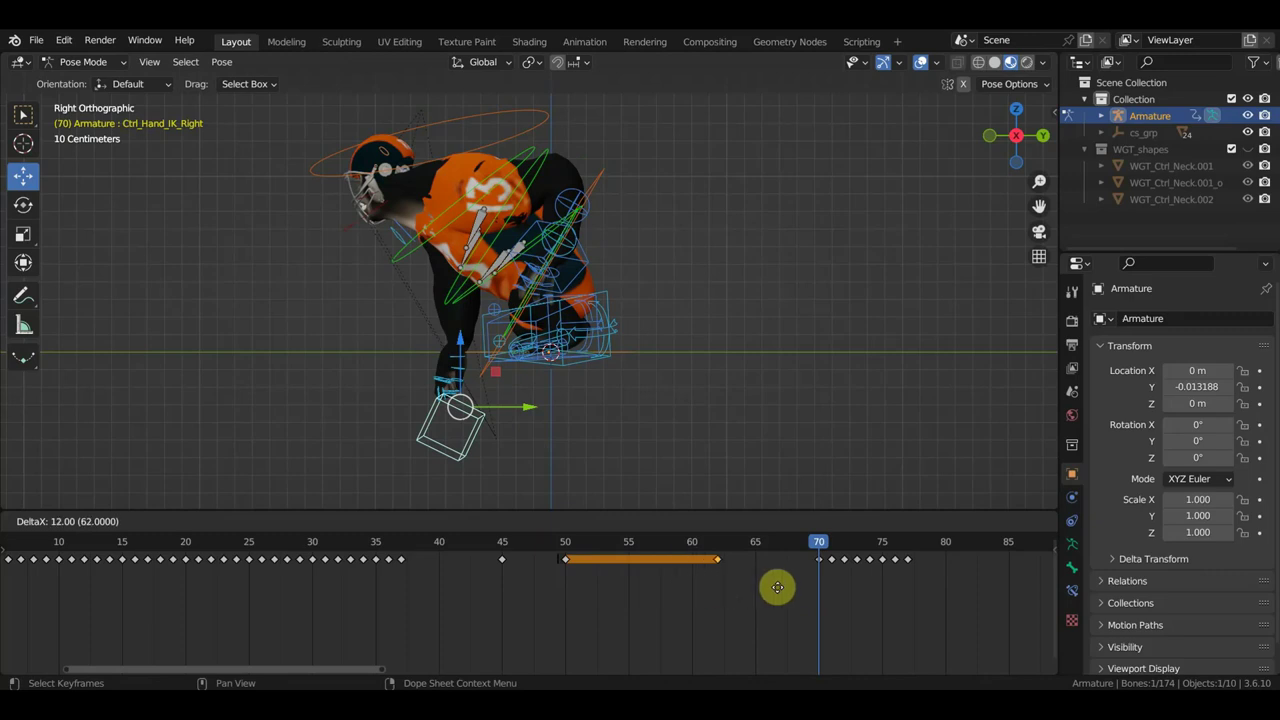
click(841, 587)
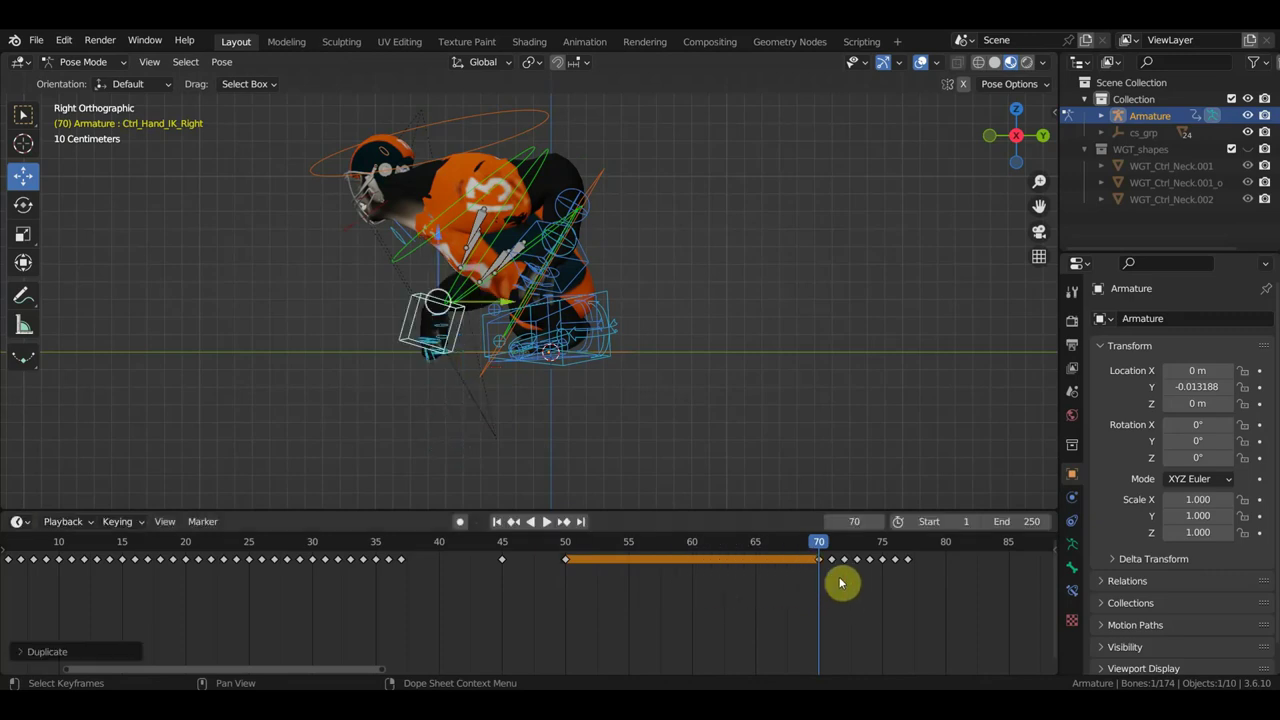
middle_drag(566, 228, 729, 269)
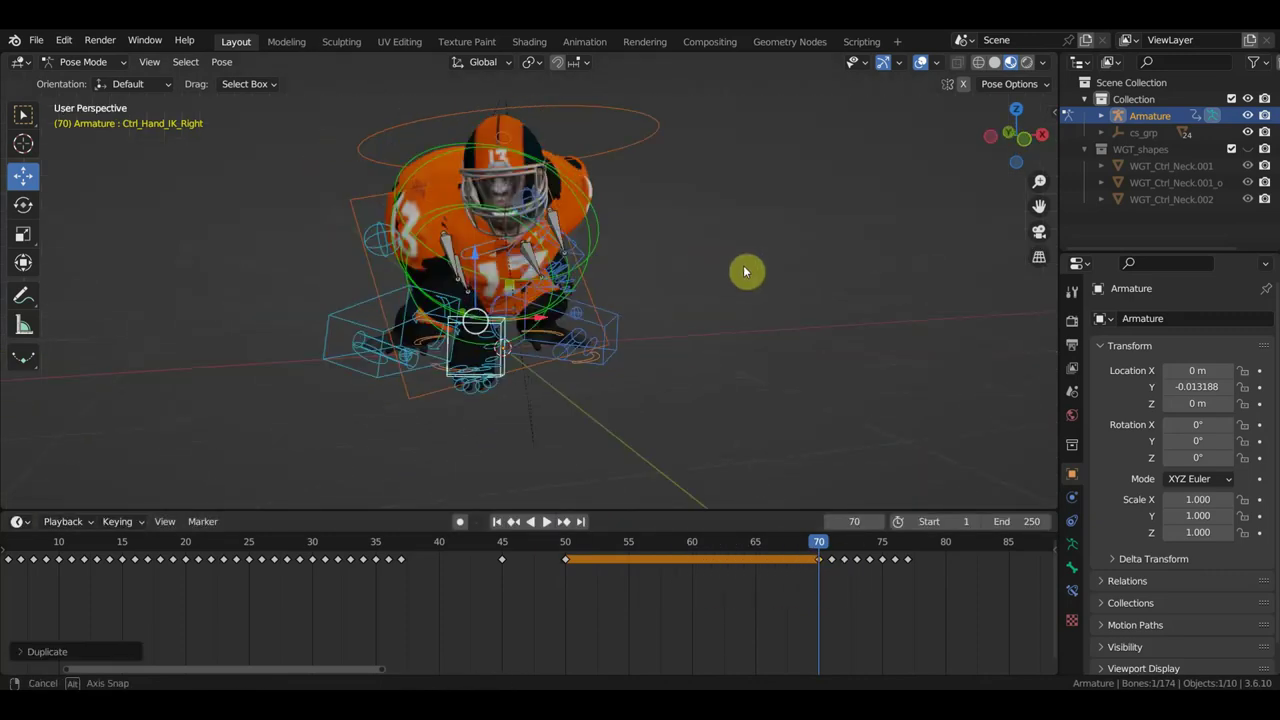
key(KP_1)
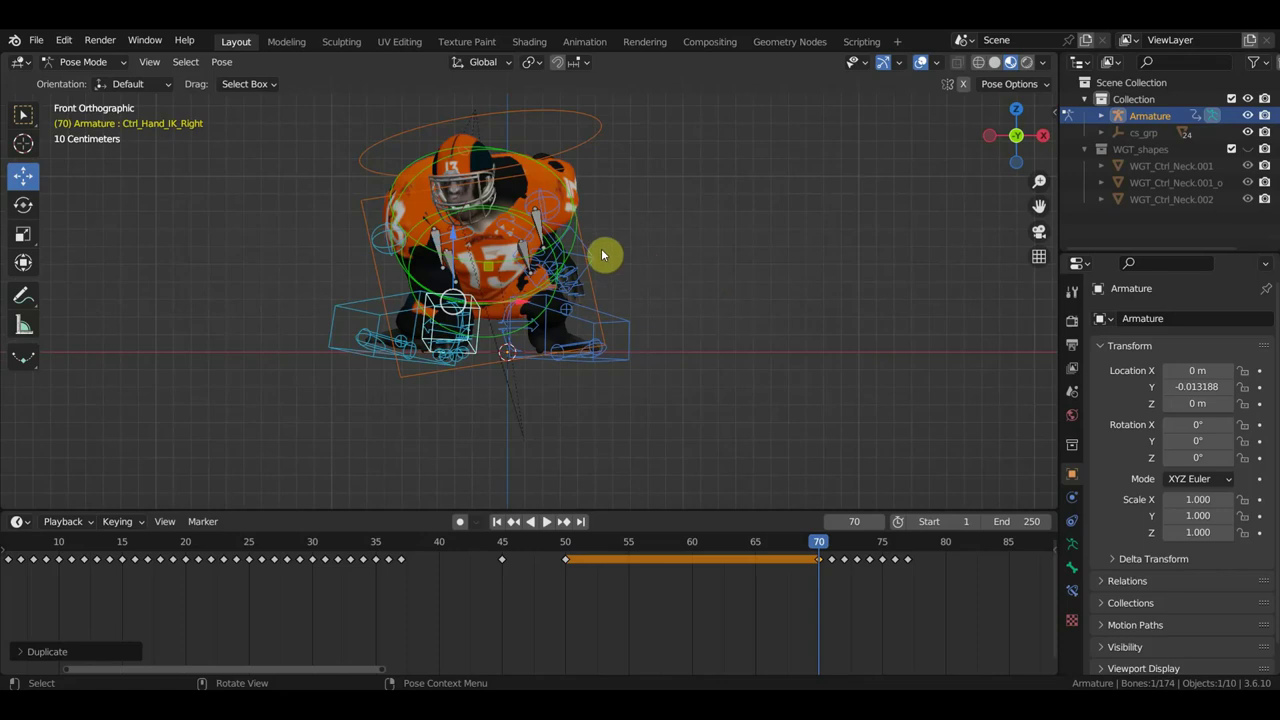
Step: Hide the rig overlays to inspect the mesh from front and side, then restore them
click(921, 65)
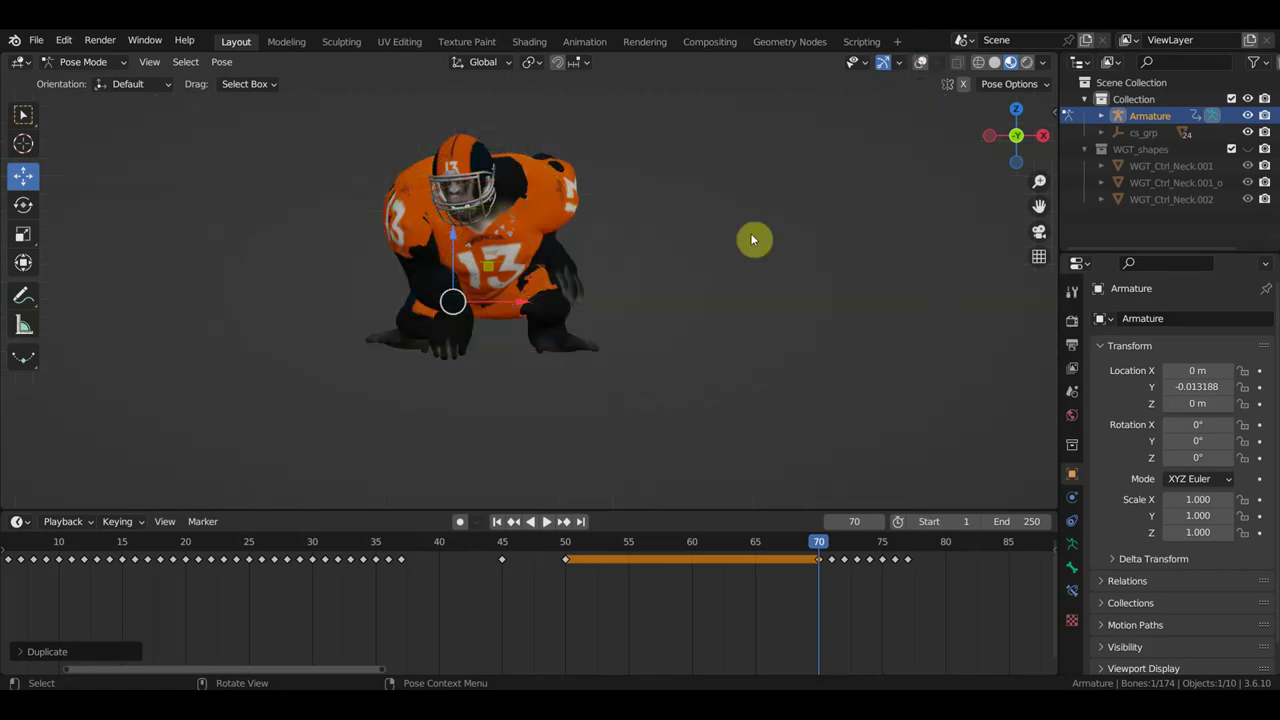
scroll(669, 274, up, 2)
scroll(653, 275, up, 3)
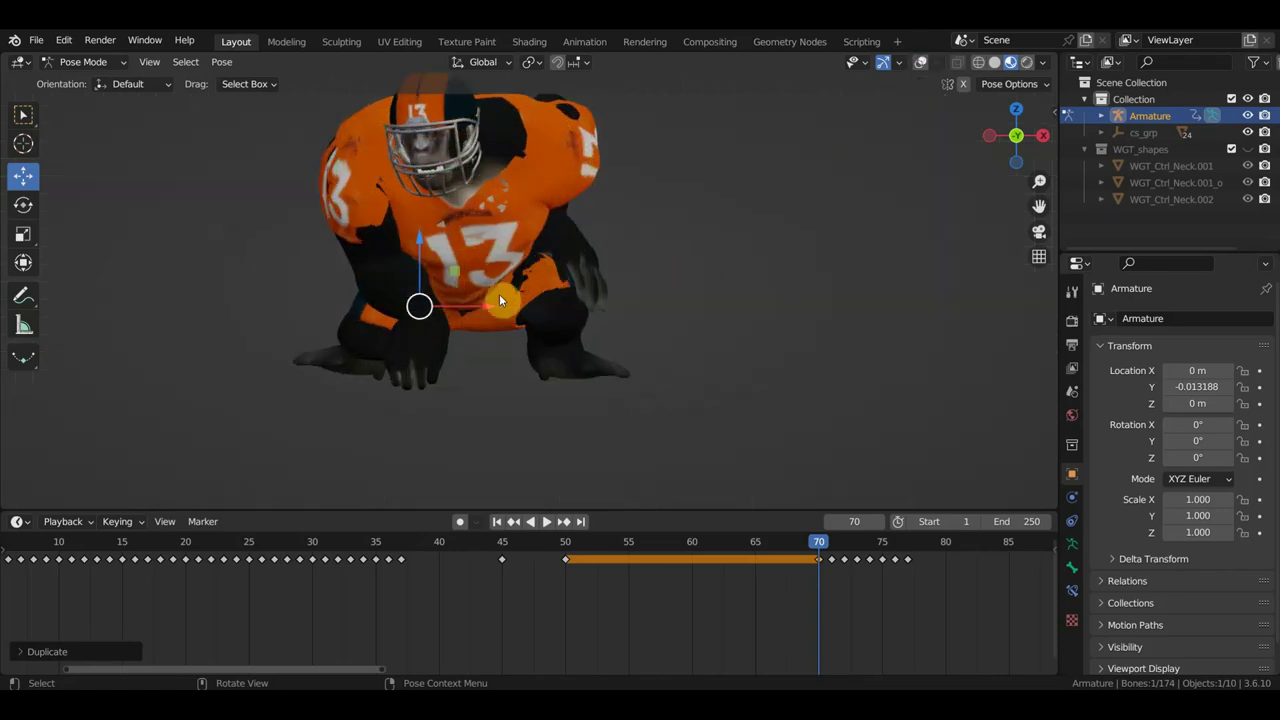
mouse_move(488, 333)
middle_down()
mouse_move(437, 349)
mouse_move(491, 360)
mouse_move(349, 340)
mouse_move(628, 354)
mouse_move(669, 343)
middle_up()
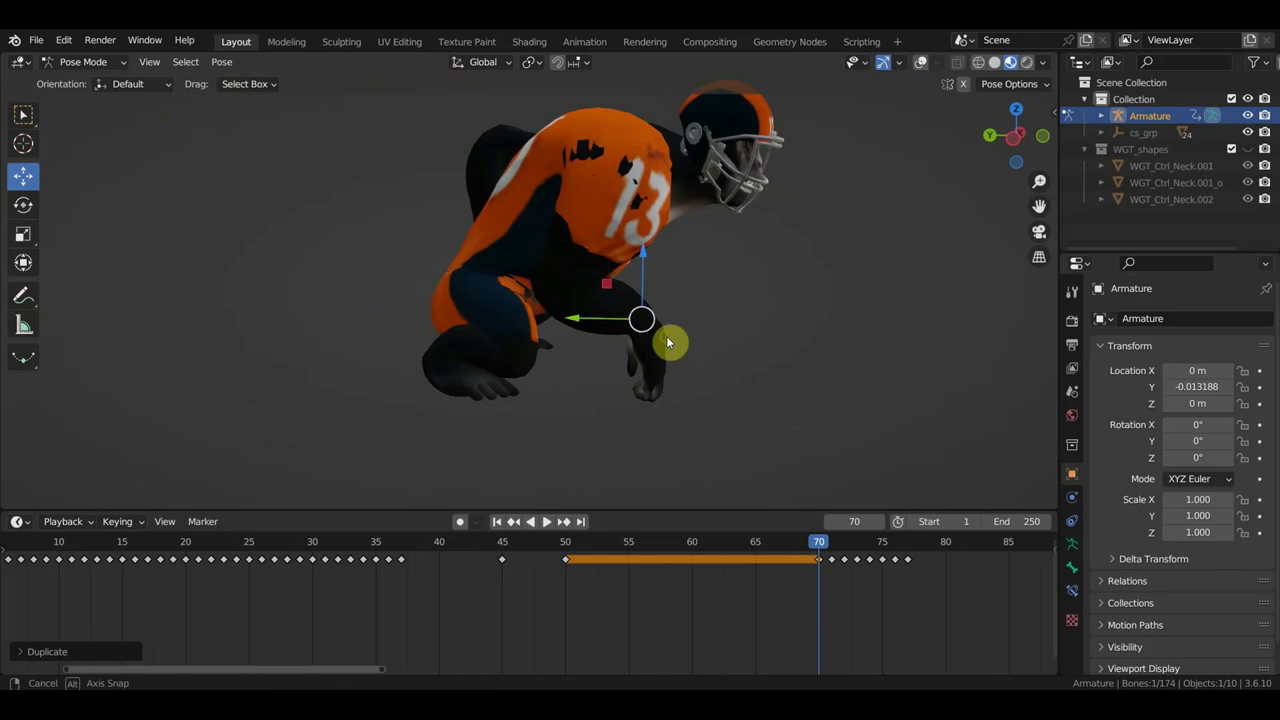
click(921, 62)
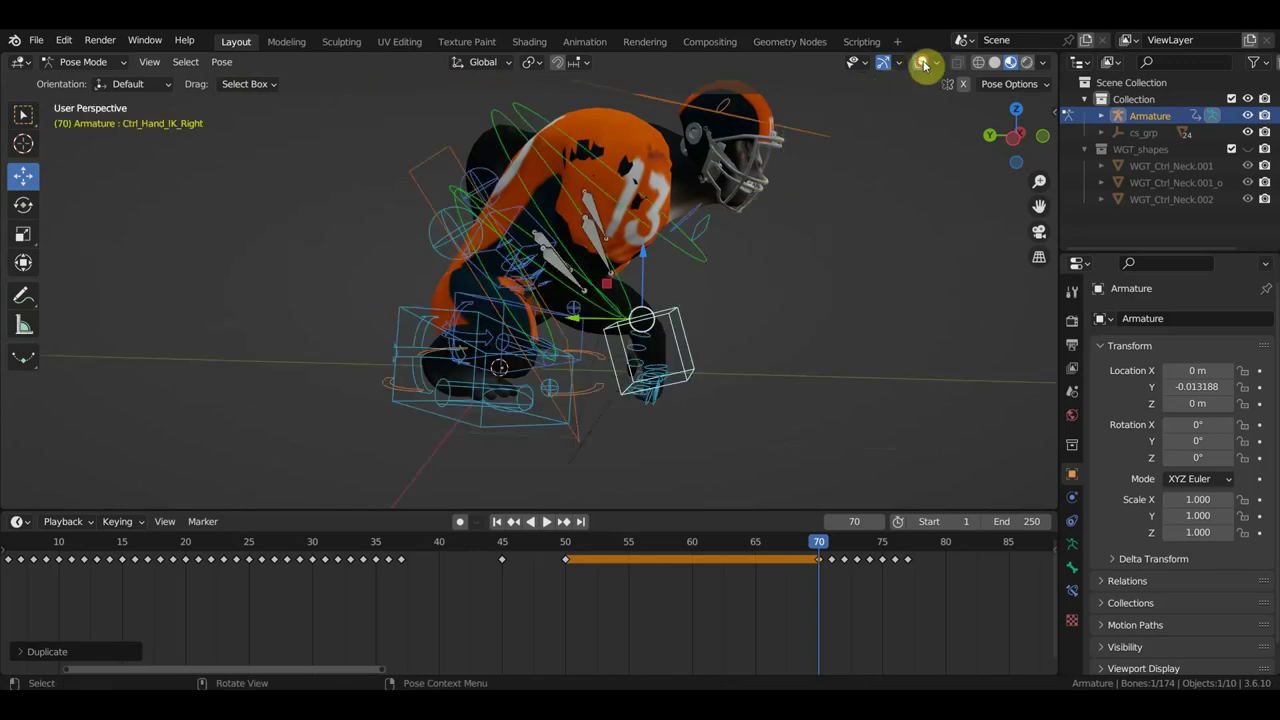
Step: At frame 65, shift Ctrl_Hips 0.071325 m along Y
click(420, 179)
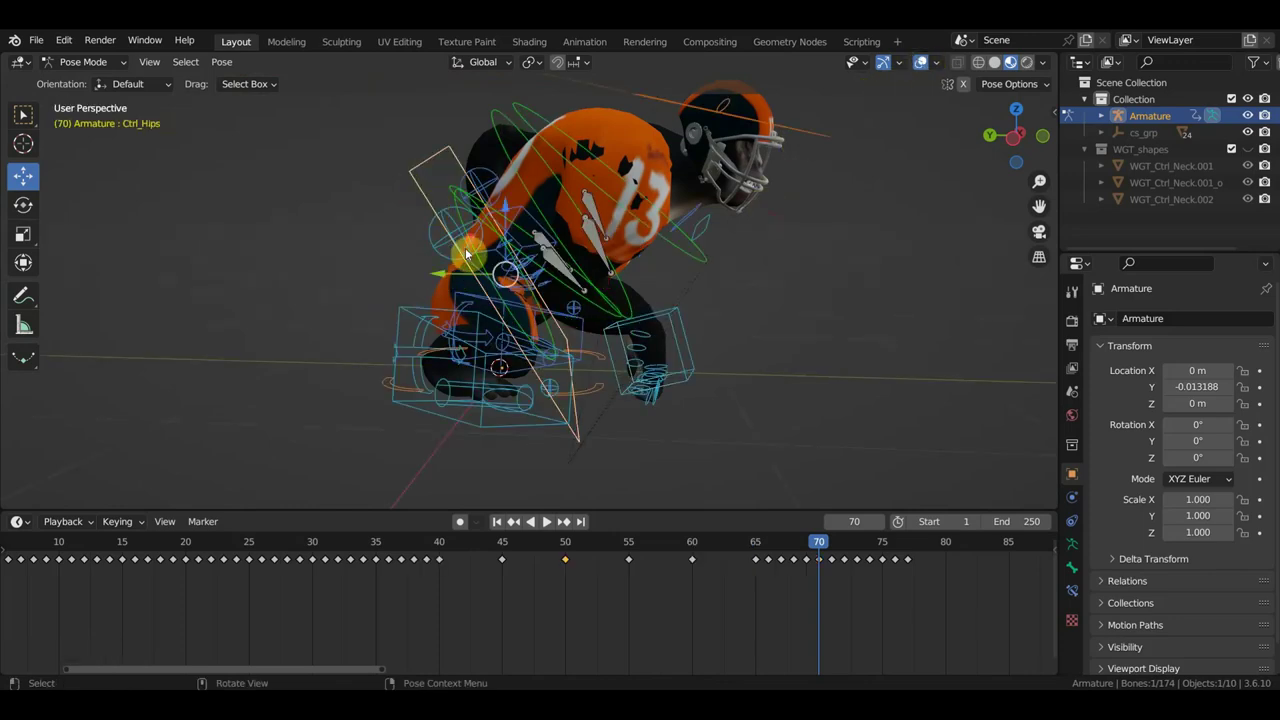
click(755, 543)
drag(441, 272, 454, 162)
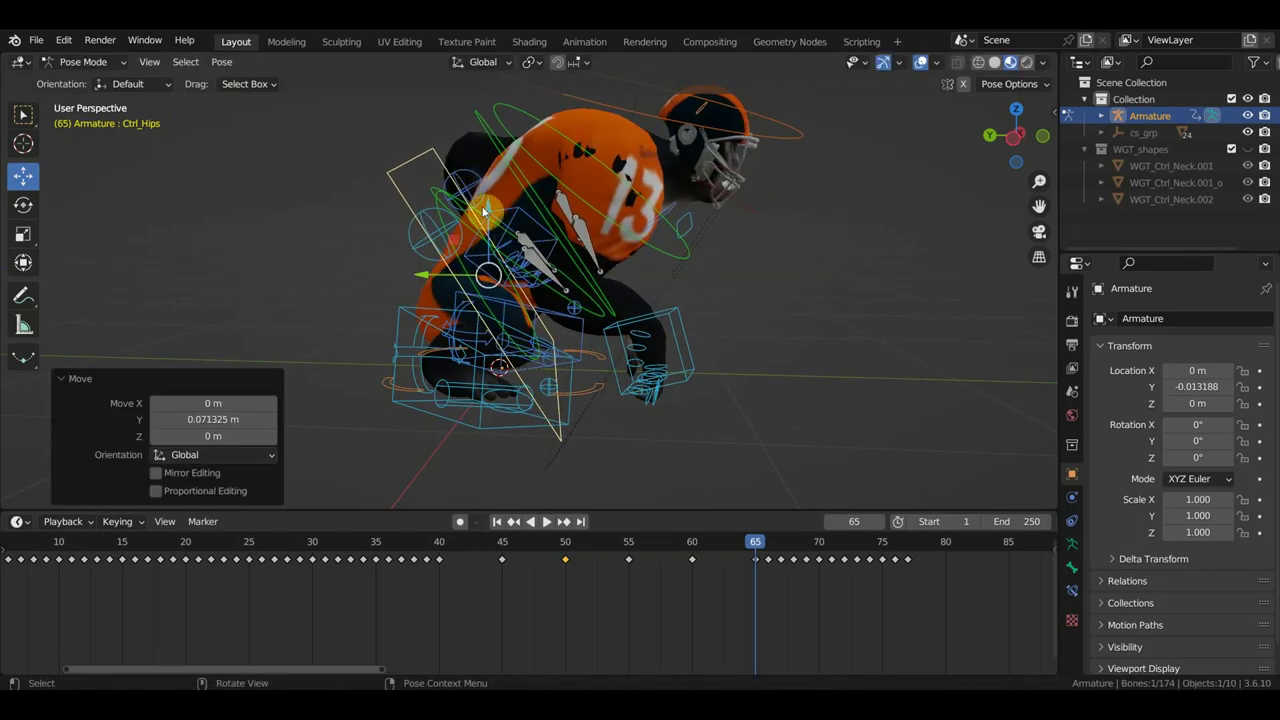
Step: Raise Ctrl_Hips along Z at frame 65 and key its location and rotation
key(g)
key(z)
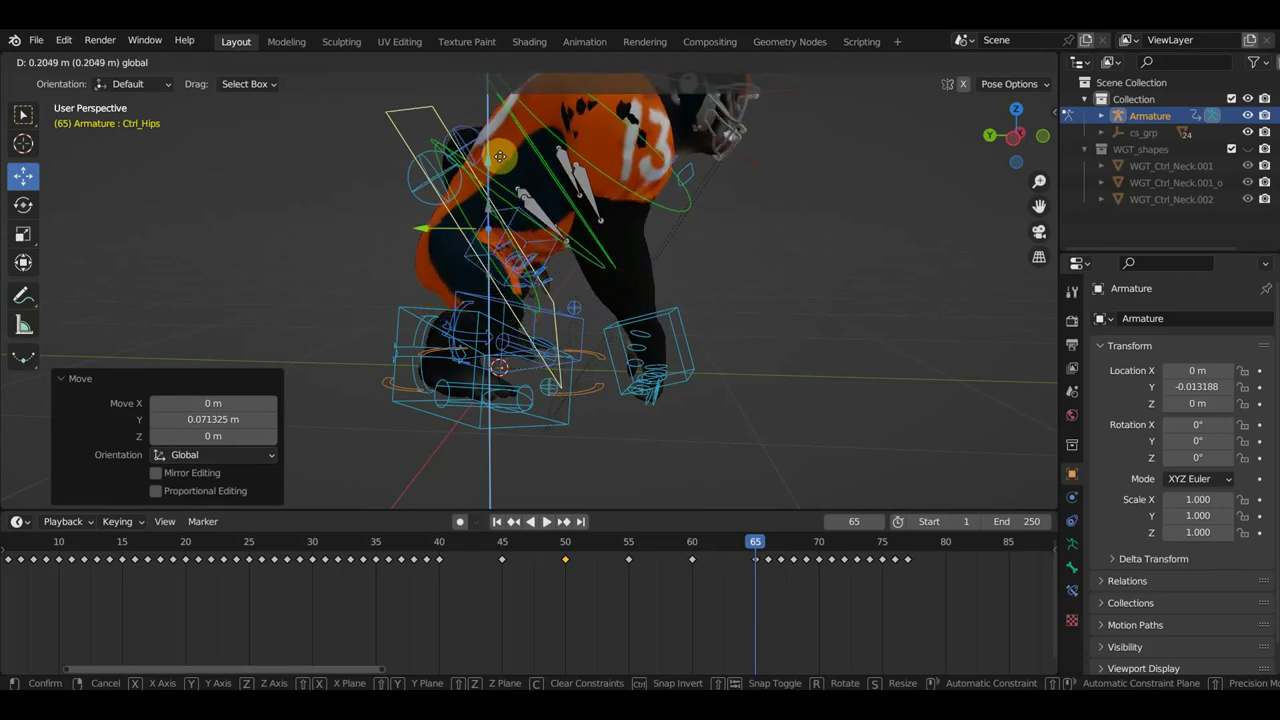
click(499, 156)
middle_drag(732, 286, 661, 286)
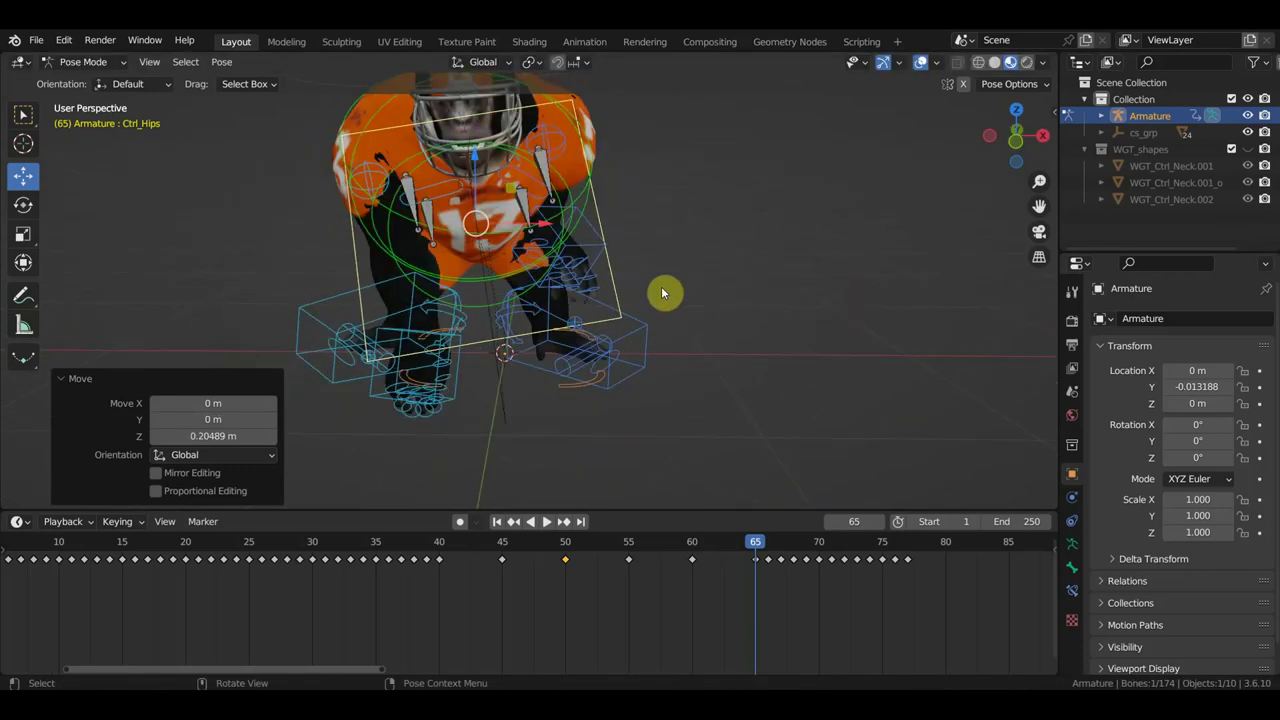
key(i)
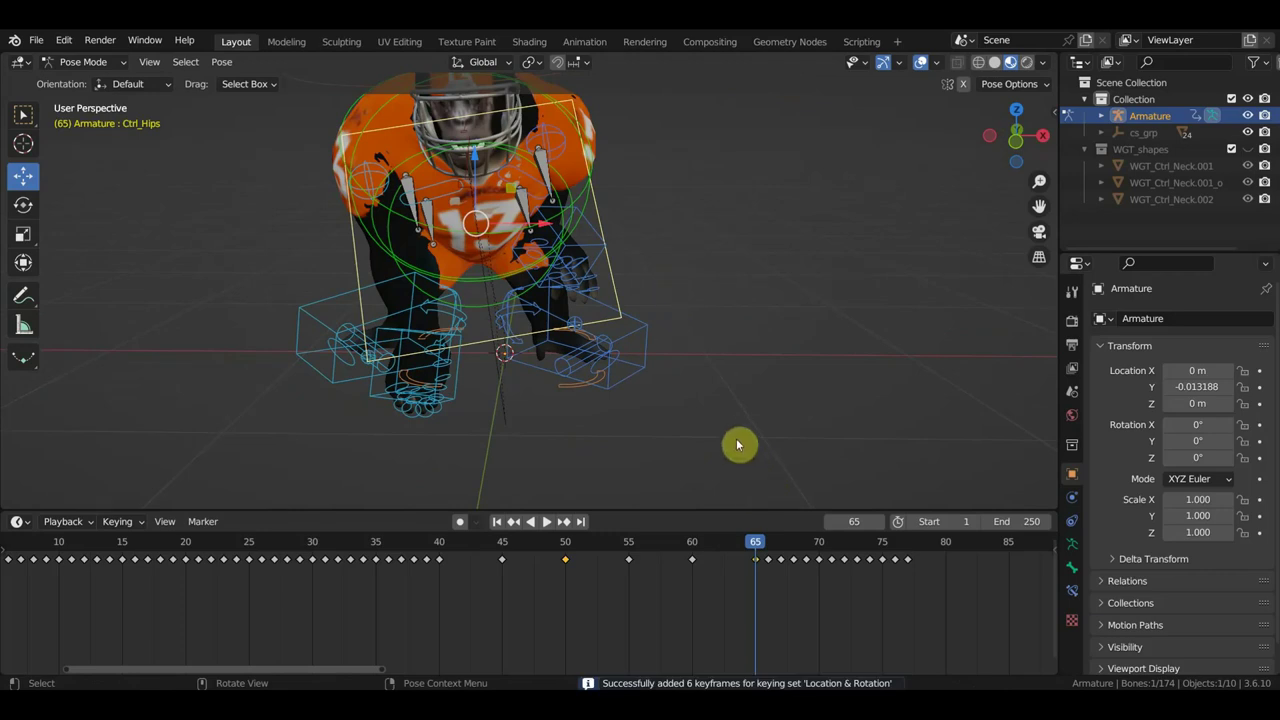
Step: Delete the hip keyframes after frame 65 and at frames 55 and 60
drag(924, 598, 767, 556)
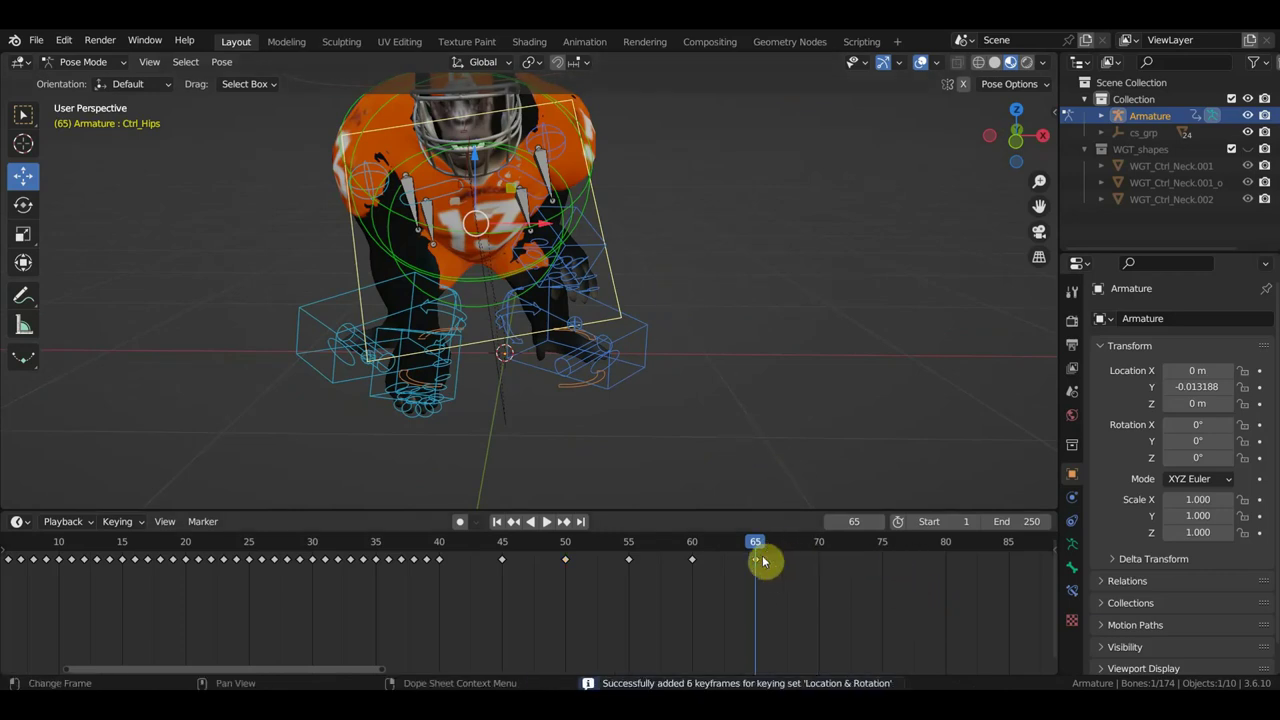
drag(757, 541, 555, 541)
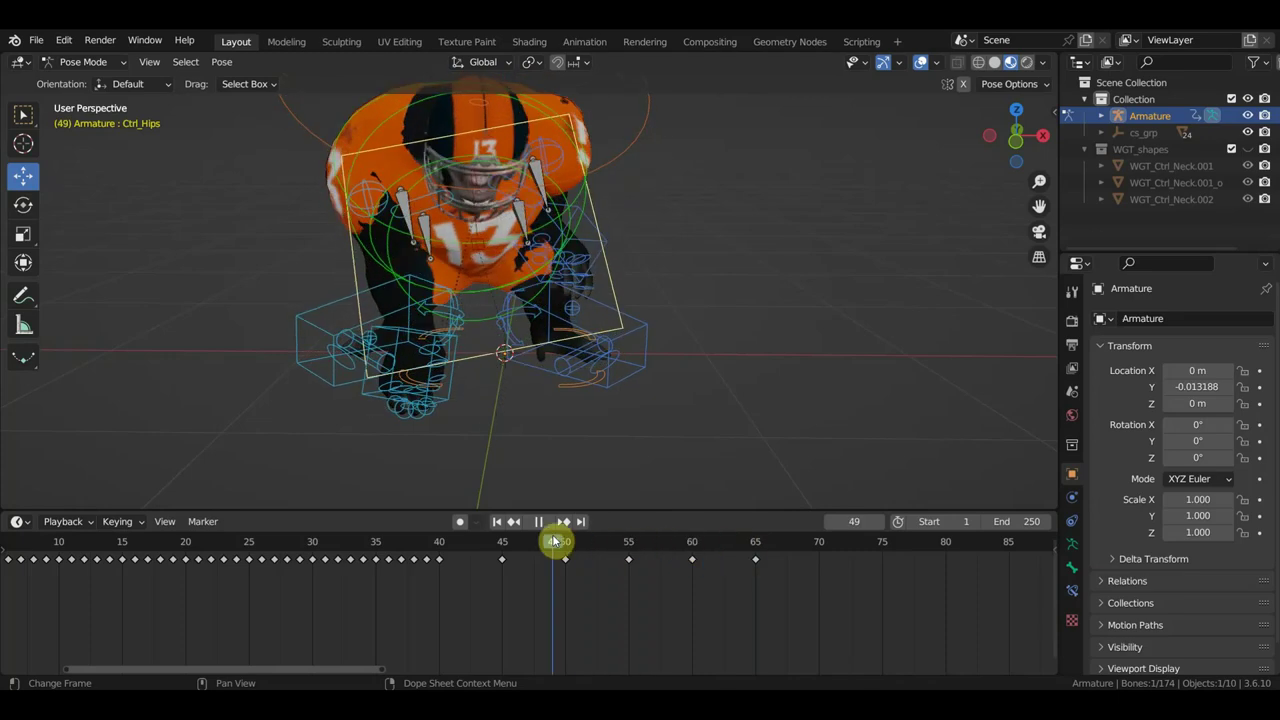
drag(728, 596, 615, 546)
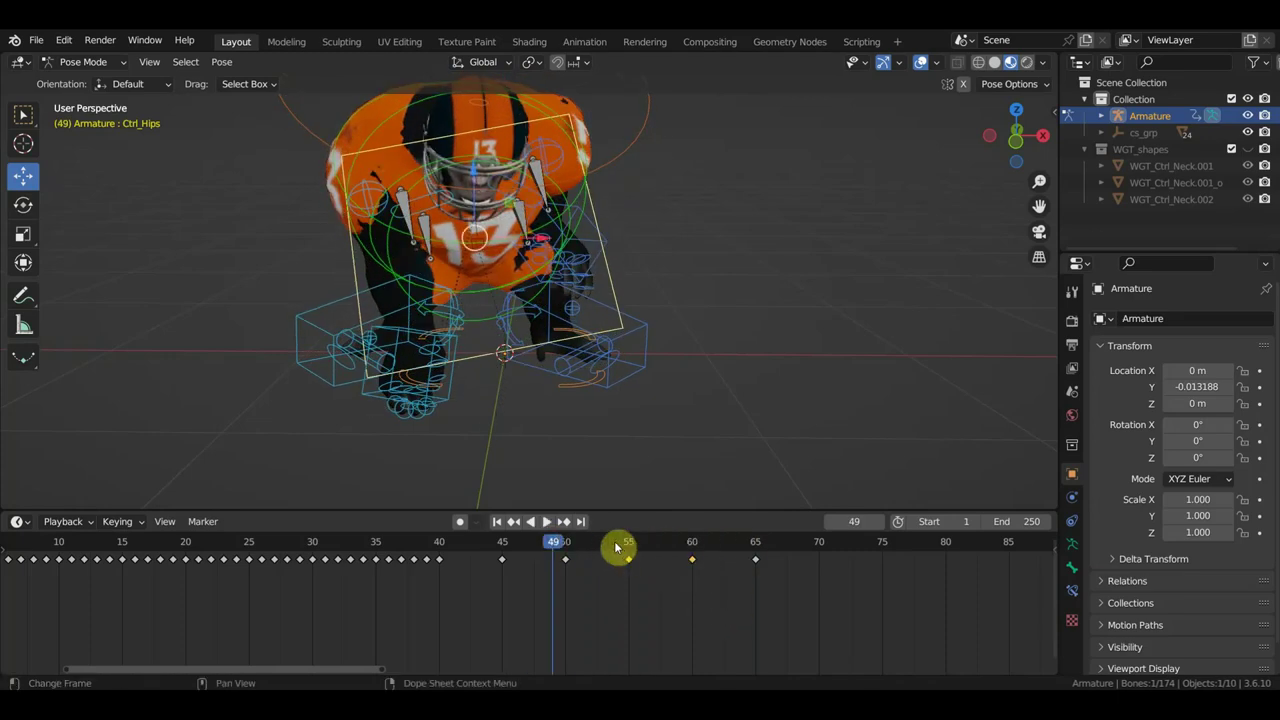
Step: Play back and scrub the hip motion, then recentre the character in front view
key(space)
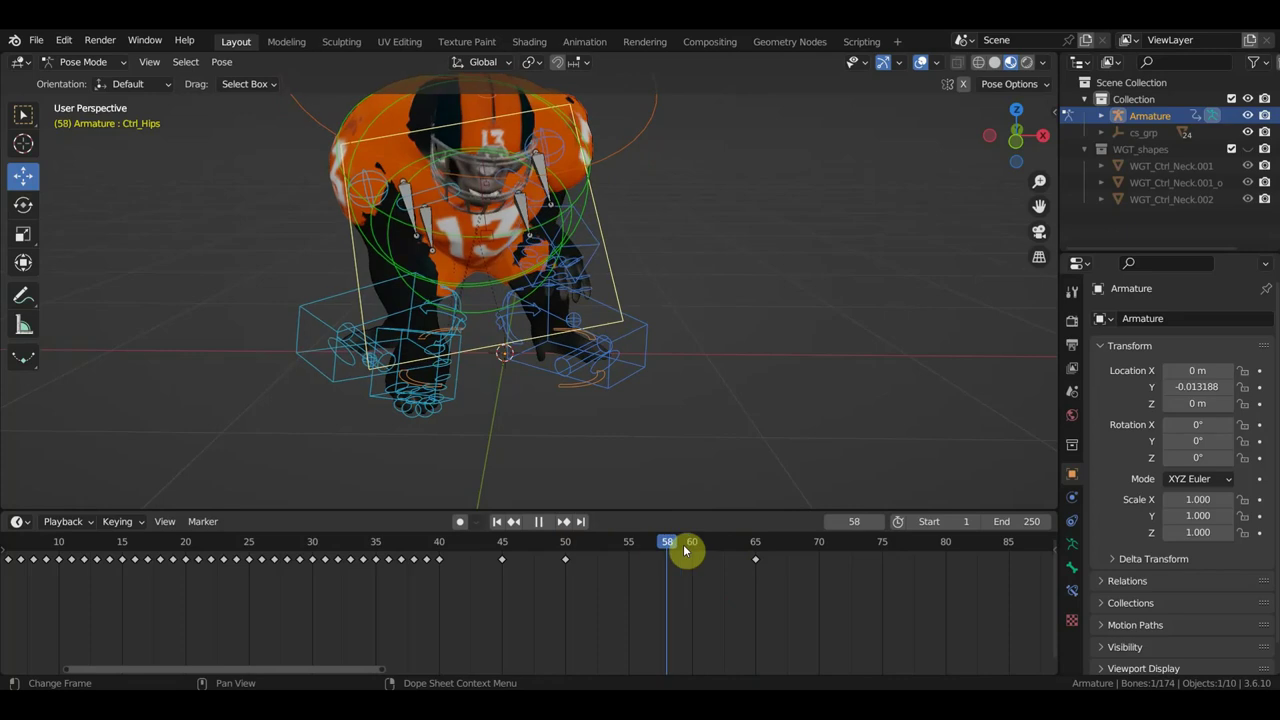
mouse_move(757, 555)
mouse_down()
mouse_move(569, 557)
mouse_move(400, 537)
mouse_move(576, 551)
mouse_up()
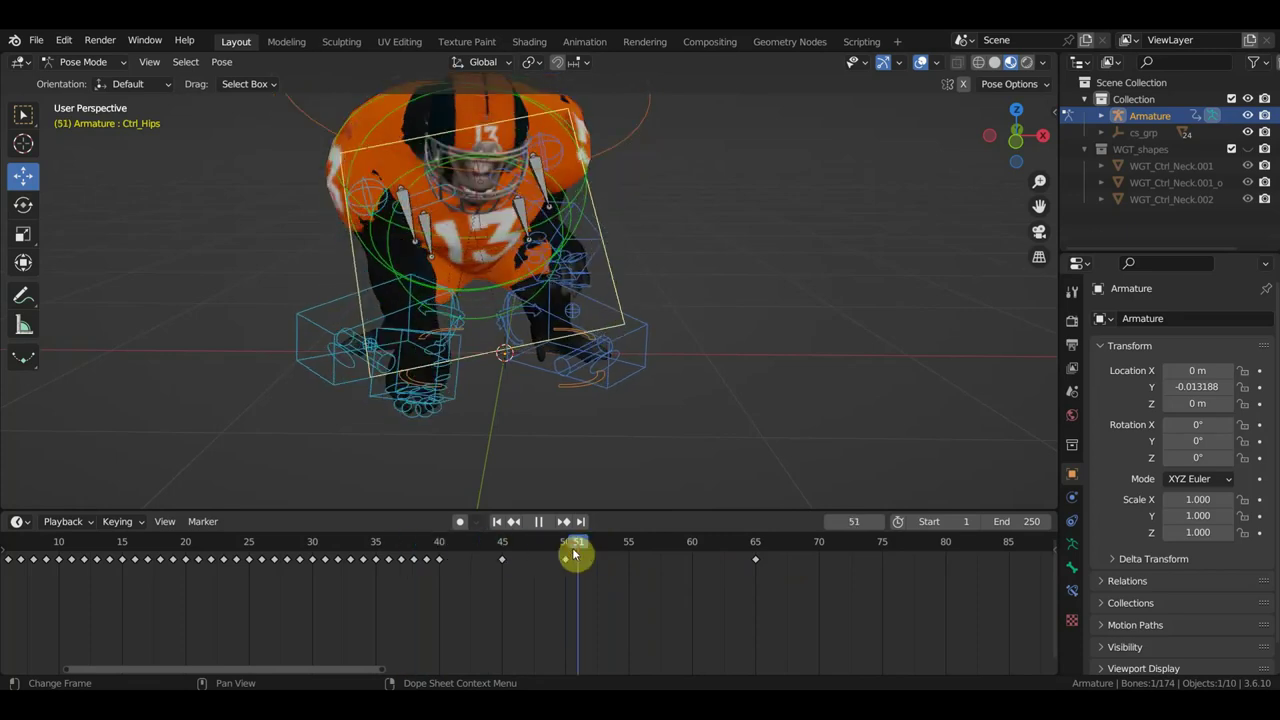
key(space)
scroll(714, 343, down, 2)
scroll(714, 343, up, 2)
key(KP_1)
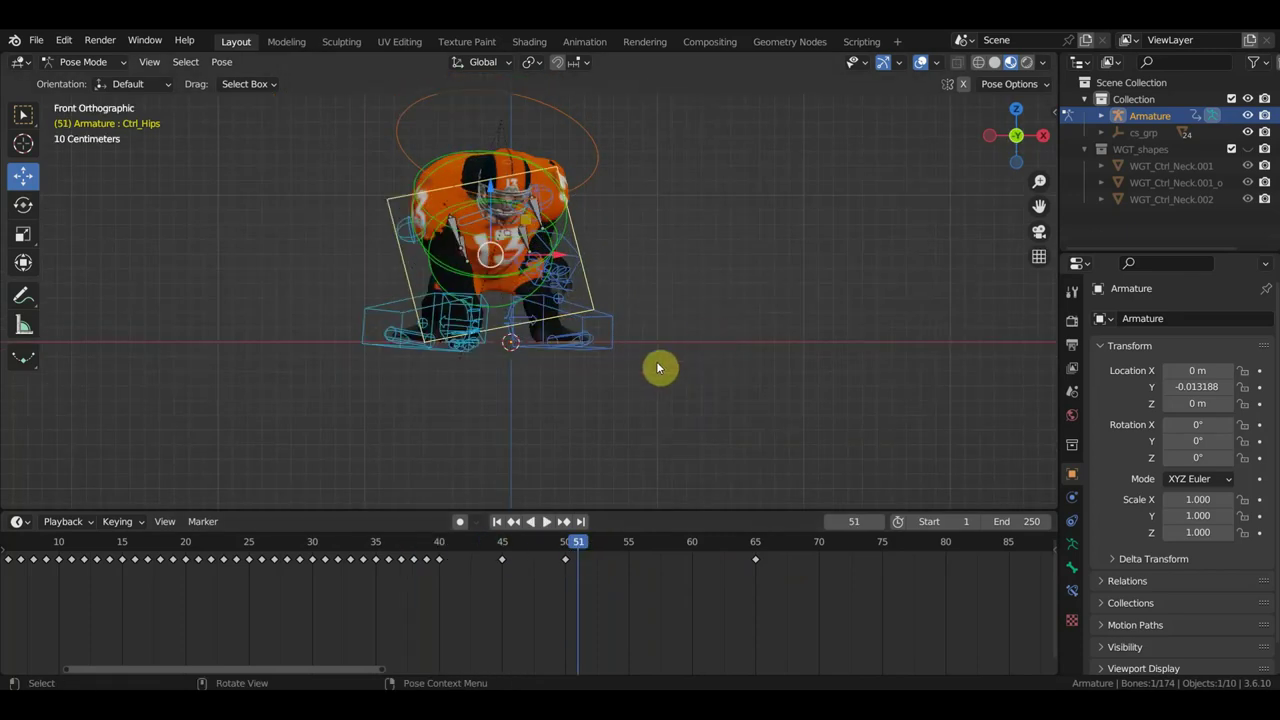
shift+middle_drag(697, 332, 717, 369)
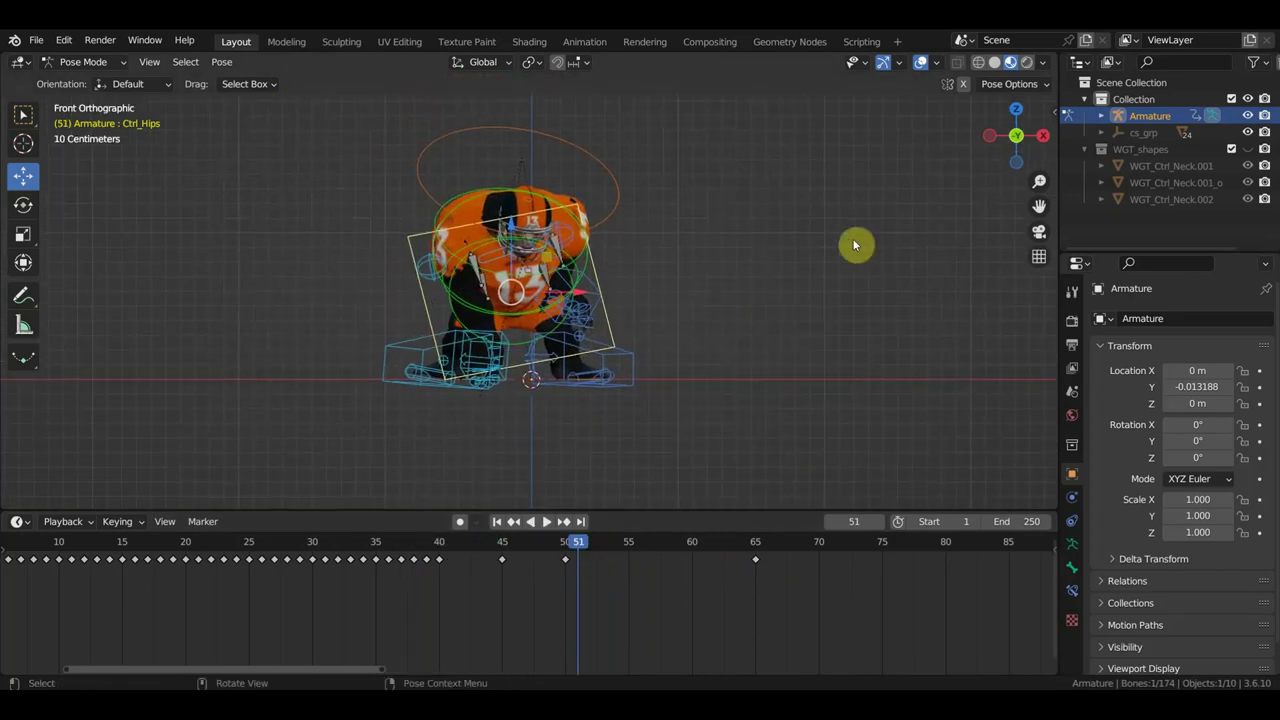
Step: Check the mesh around frames 67–70 with the rig hidden, then select the left arm pole
click(922, 64)
mouse_move(577, 547)
mouse_down()
mouse_move(720, 551)
mouse_move(914, 595)
mouse_move(777, 589)
mouse_up()
mouse_move(777, 589)
middle_down()
mouse_move(757, 480)
mouse_move(1006, 492)
mouse_move(29, 491)
mouse_move(491, 423)
mouse_move(543, 437)
mouse_move(848, 415)
middle_up()
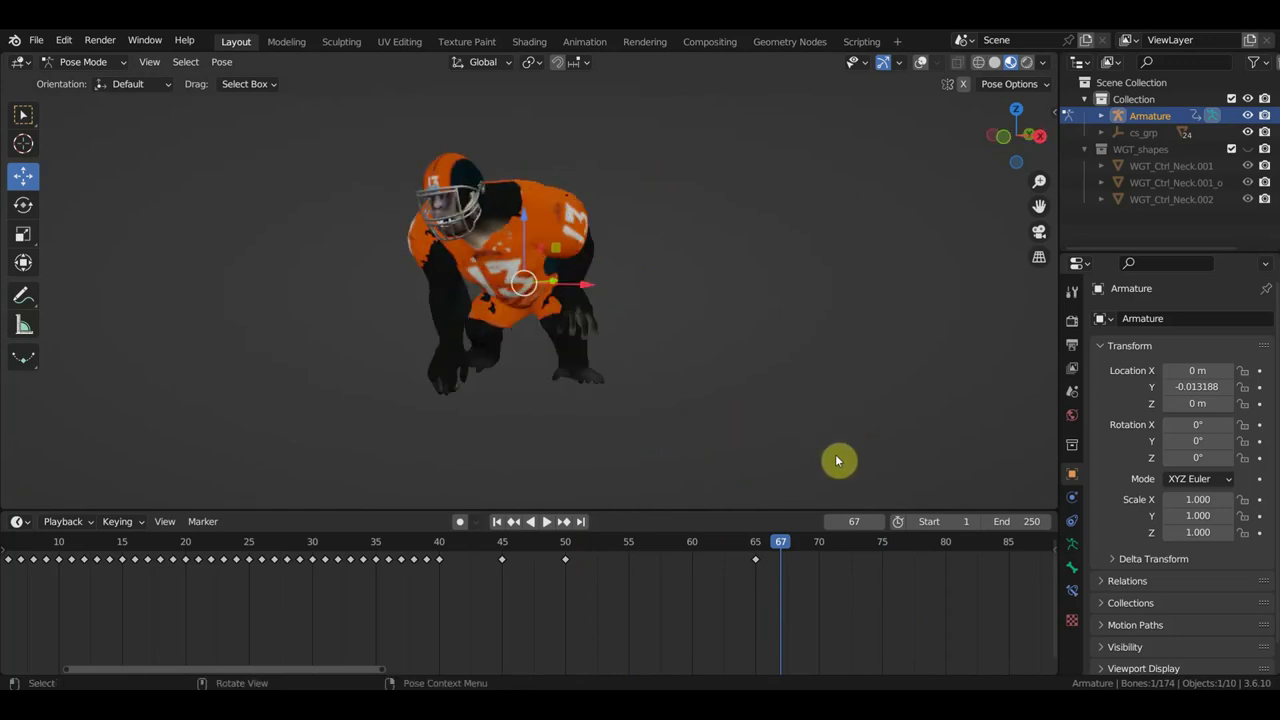
middle_drag(837, 460, 727, 392)
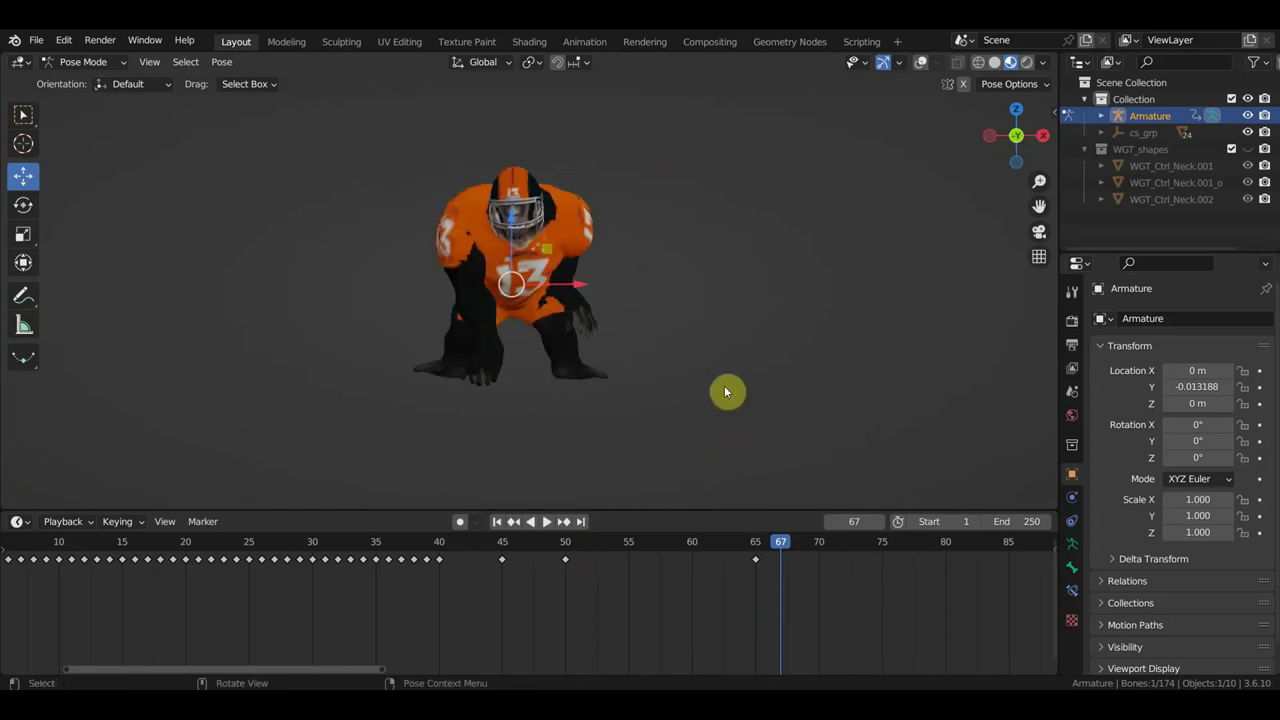
click(921, 62)
mouse_move(757, 189)
middle_down()
mouse_move(617, 269)
mouse_move(483, 278)
mouse_move(624, 200)
middle_up()
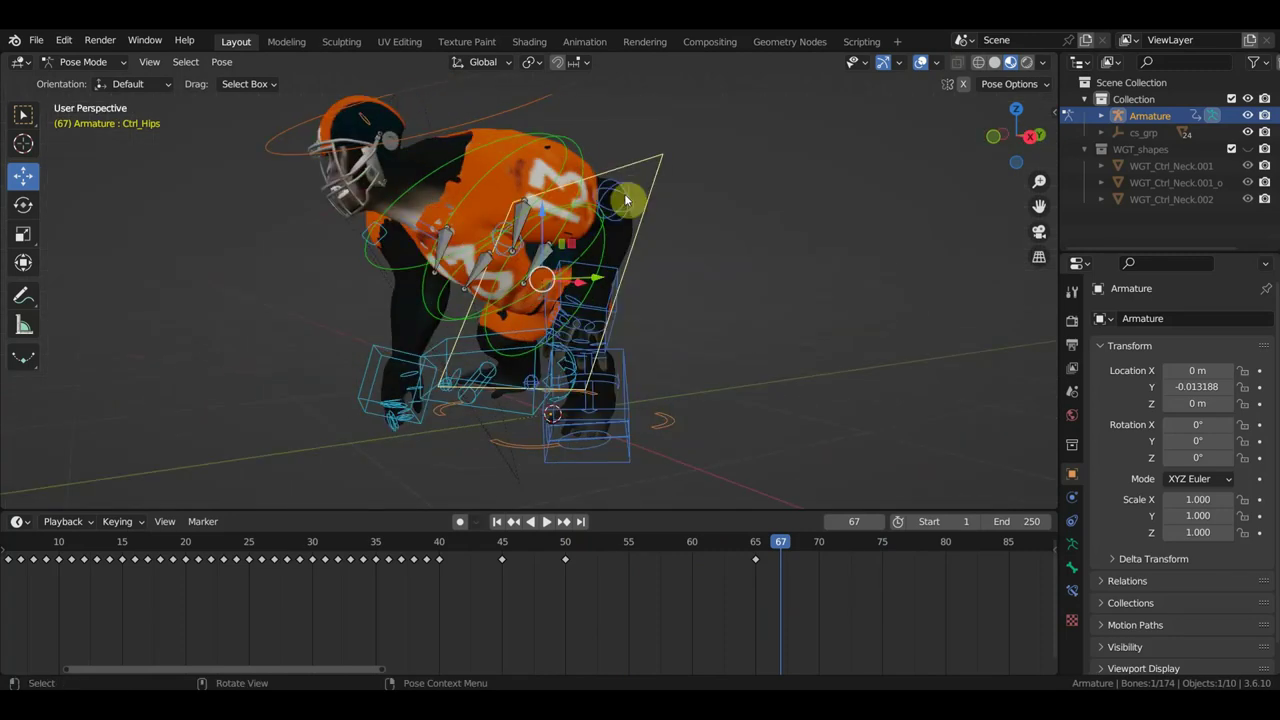
click(626, 195)
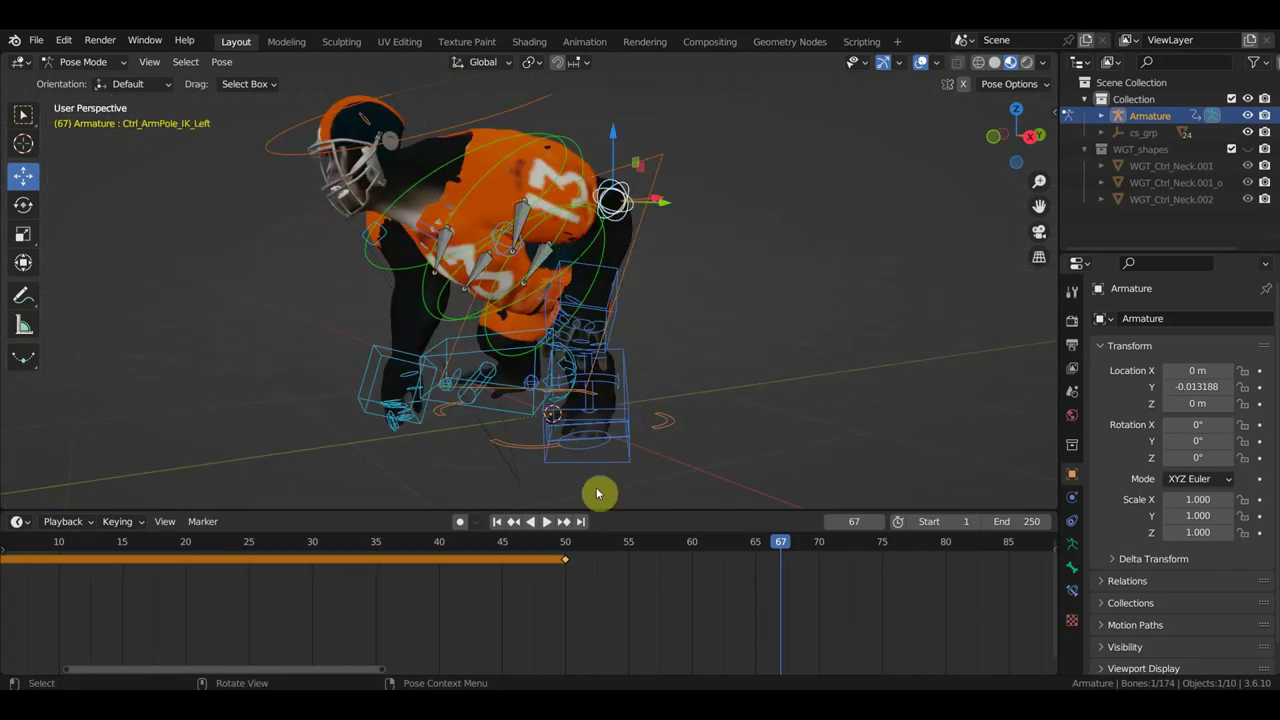
Step: Scrub to frame 60 and key the left arm pole in place, undoing a trial move
key(KP_1)
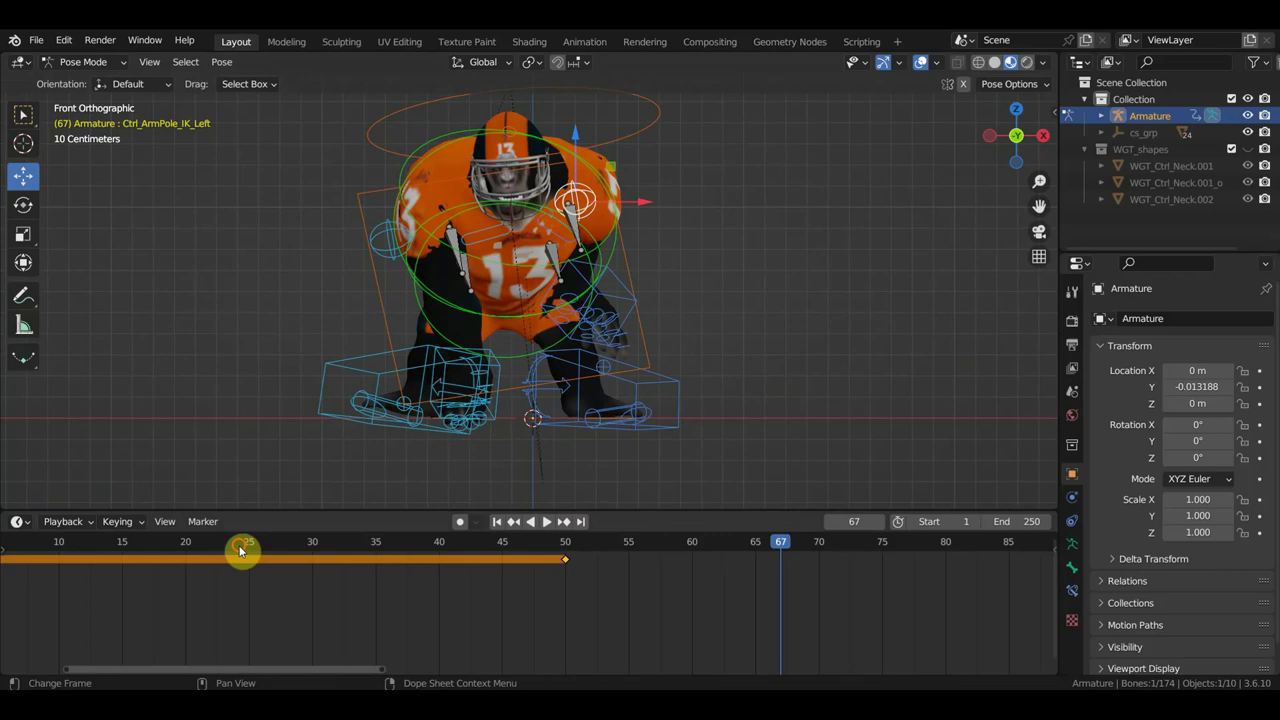
click(240, 549)
drag(285, 543, 391, 558)
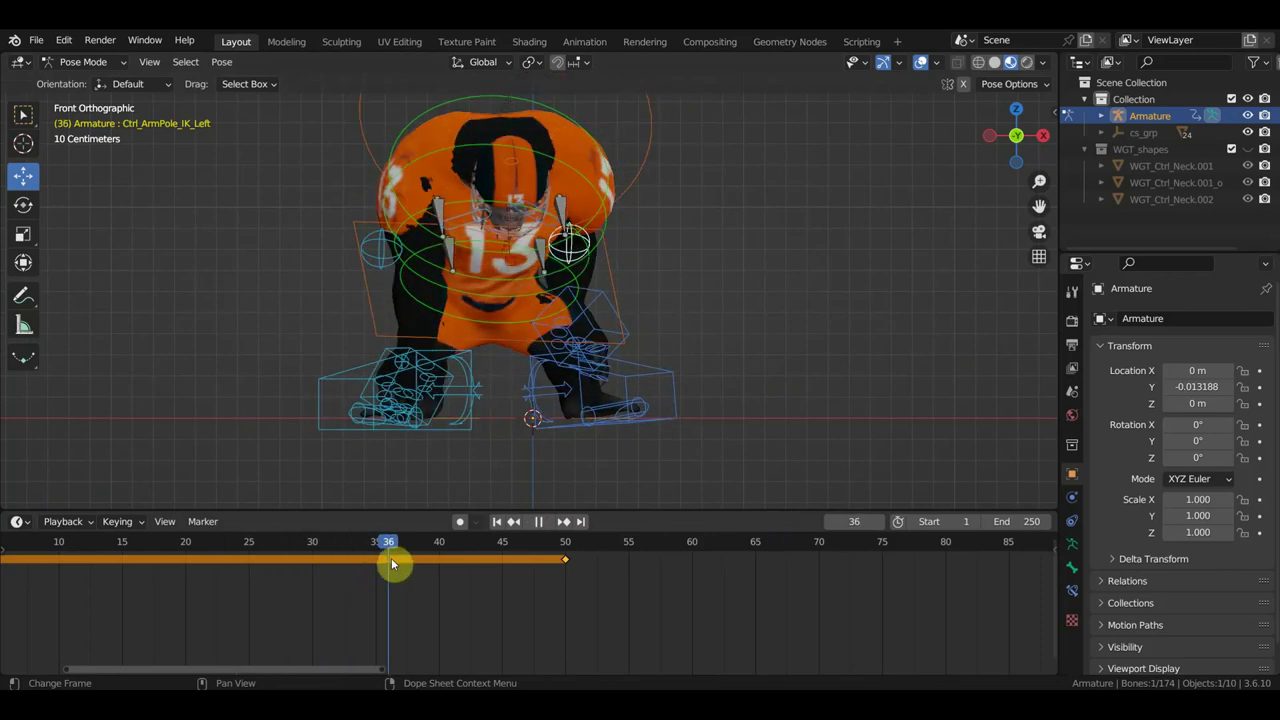
drag(391, 558, 570, 578)
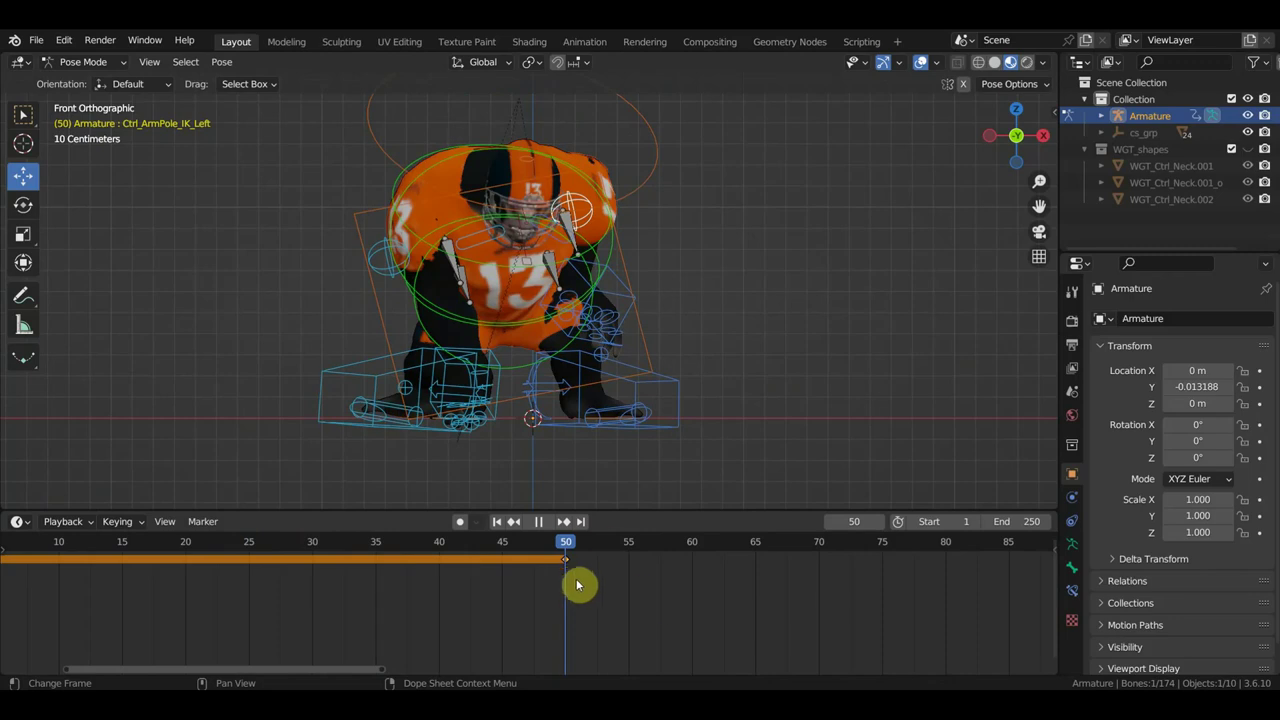
drag(571, 579, 698, 601)
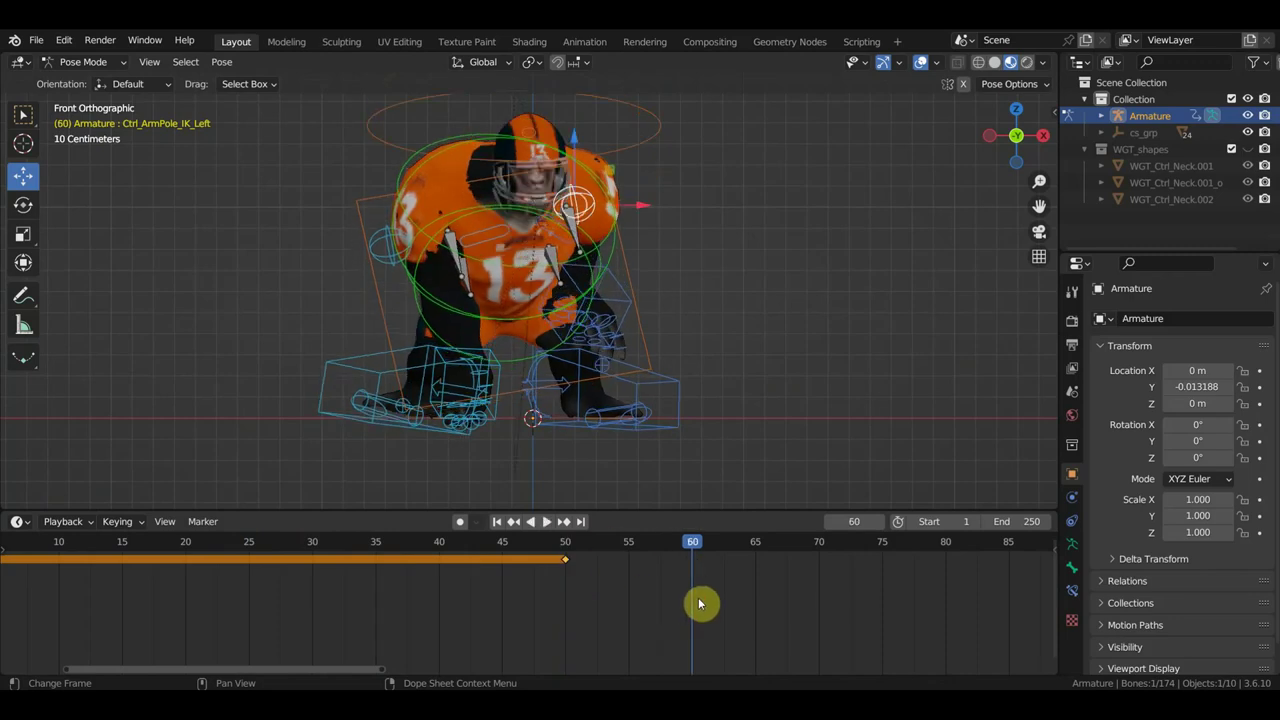
drag(641, 205, 696, 211)
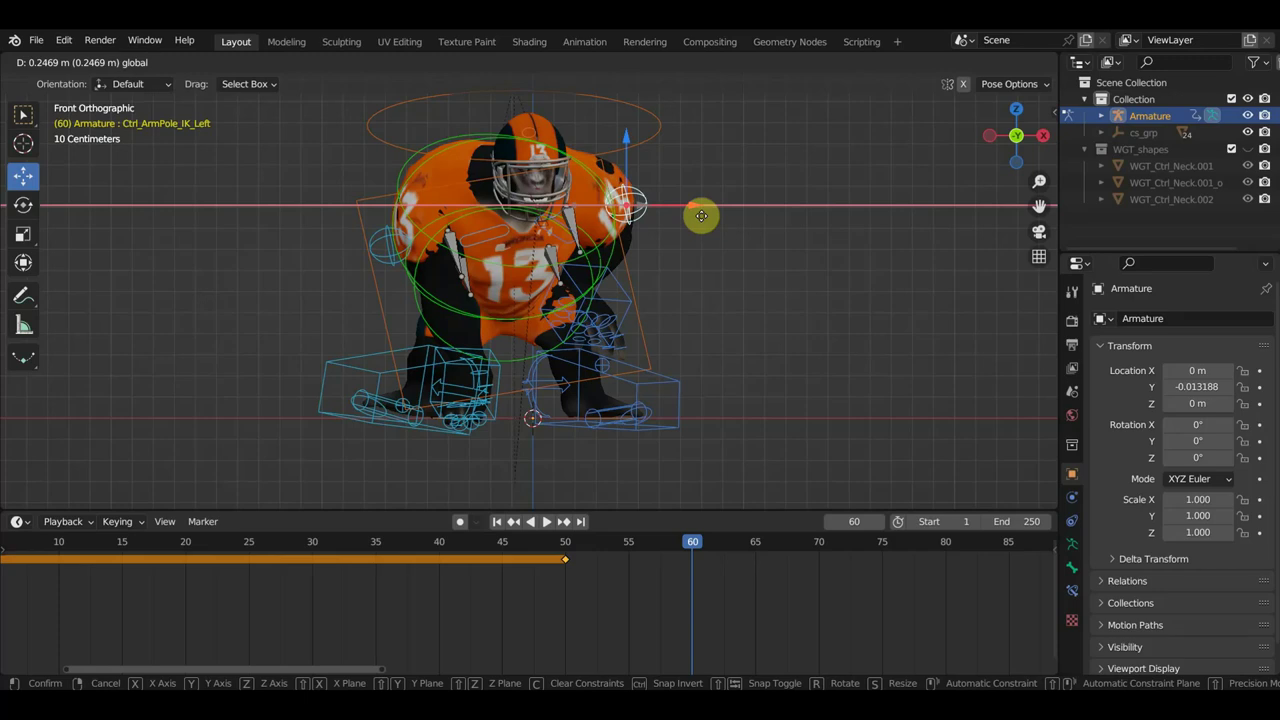
drag(696, 211, 700, 212)
key(ctrl+z)
key(i)
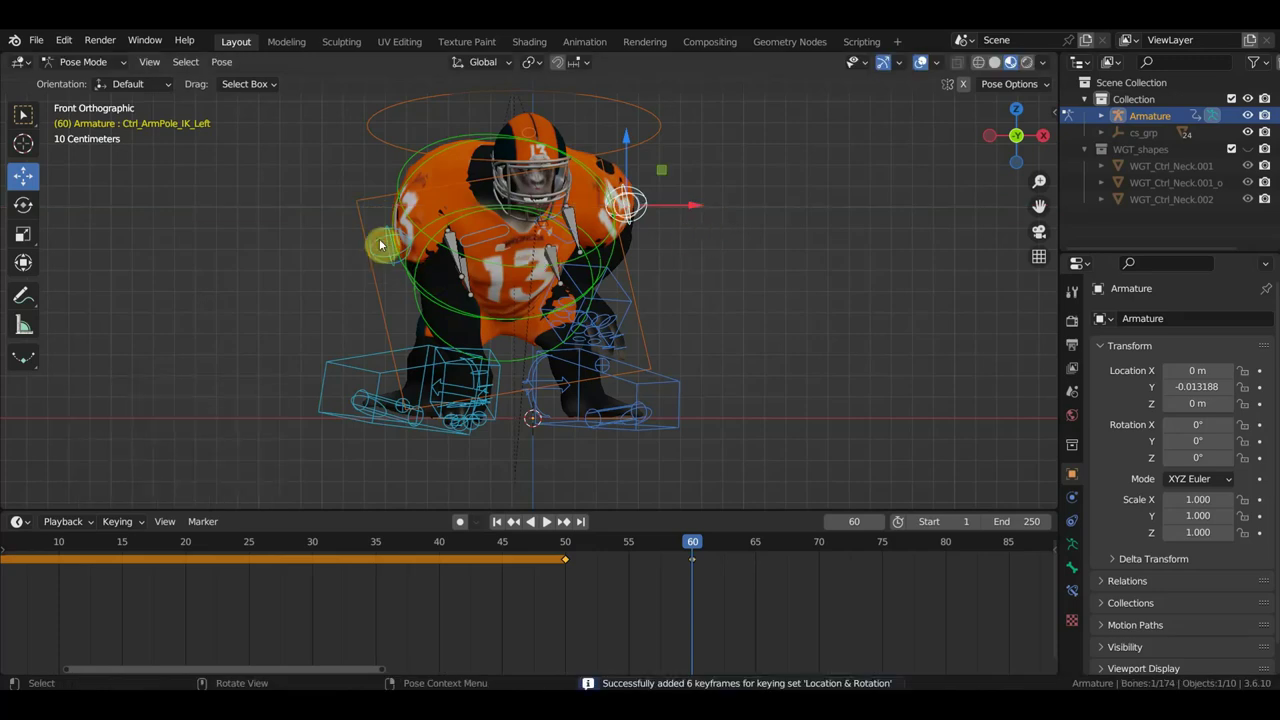
Step: Move the right arm pole along X
click(380, 244)
key(g)
key(x)
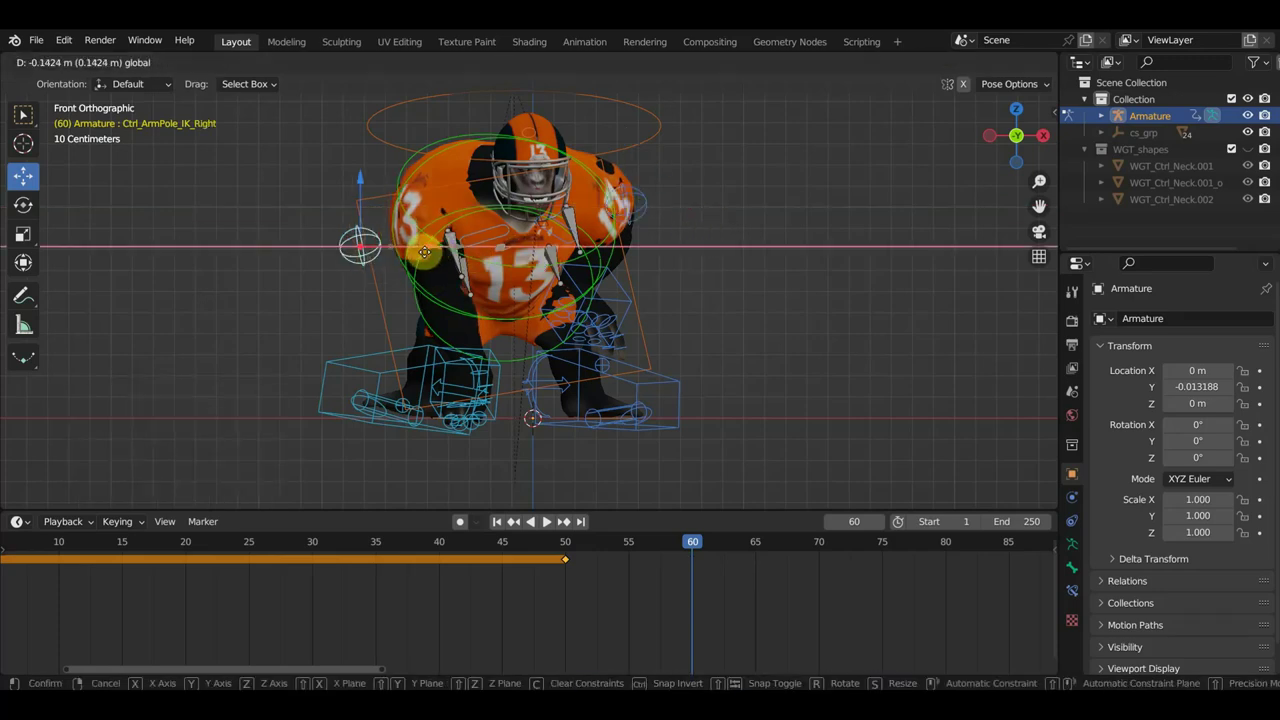
click(478, 242)
Step: Rotate the right shoulder -8.11°, nudge it, rotate -8.04°, and key it at frame 60
click(501, 227)
middle_drag(501, 227, 507, 350)
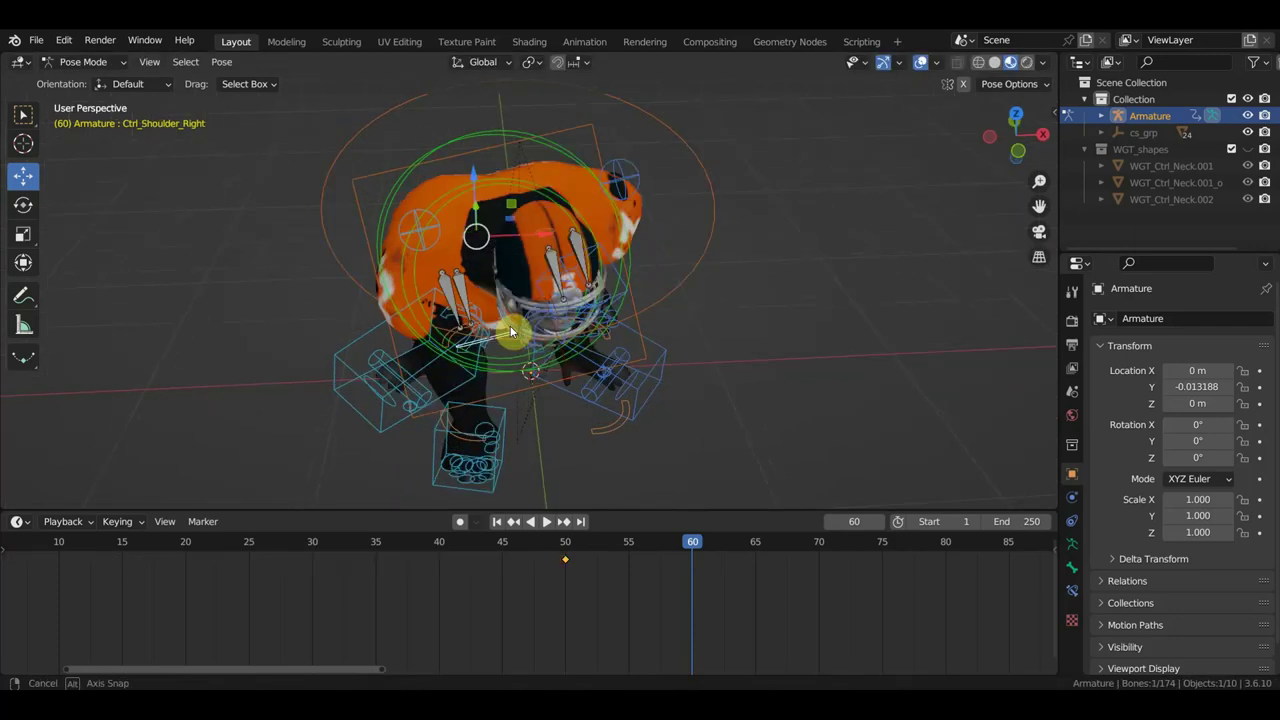
key(KP_7)
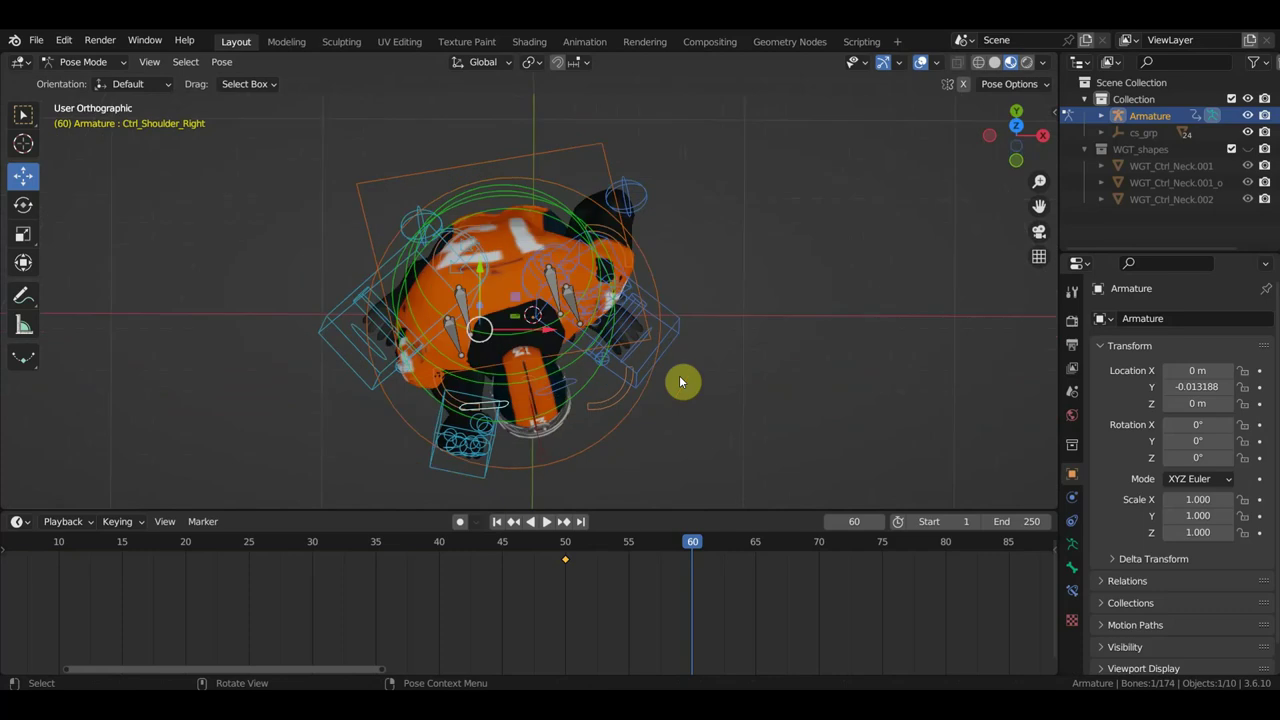
key(r)
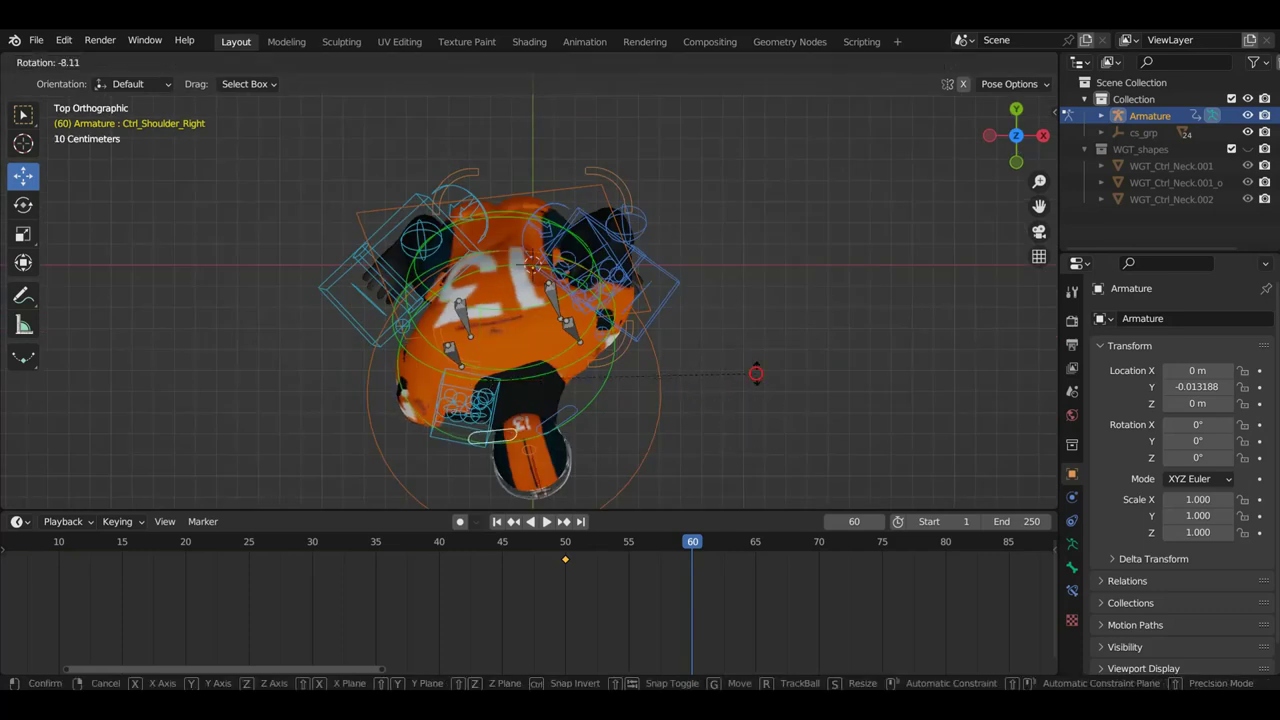
click(756, 374)
mouse_move(720, 323)
middle_down()
mouse_move(711, 266)
mouse_move(729, 277)
middle_up()
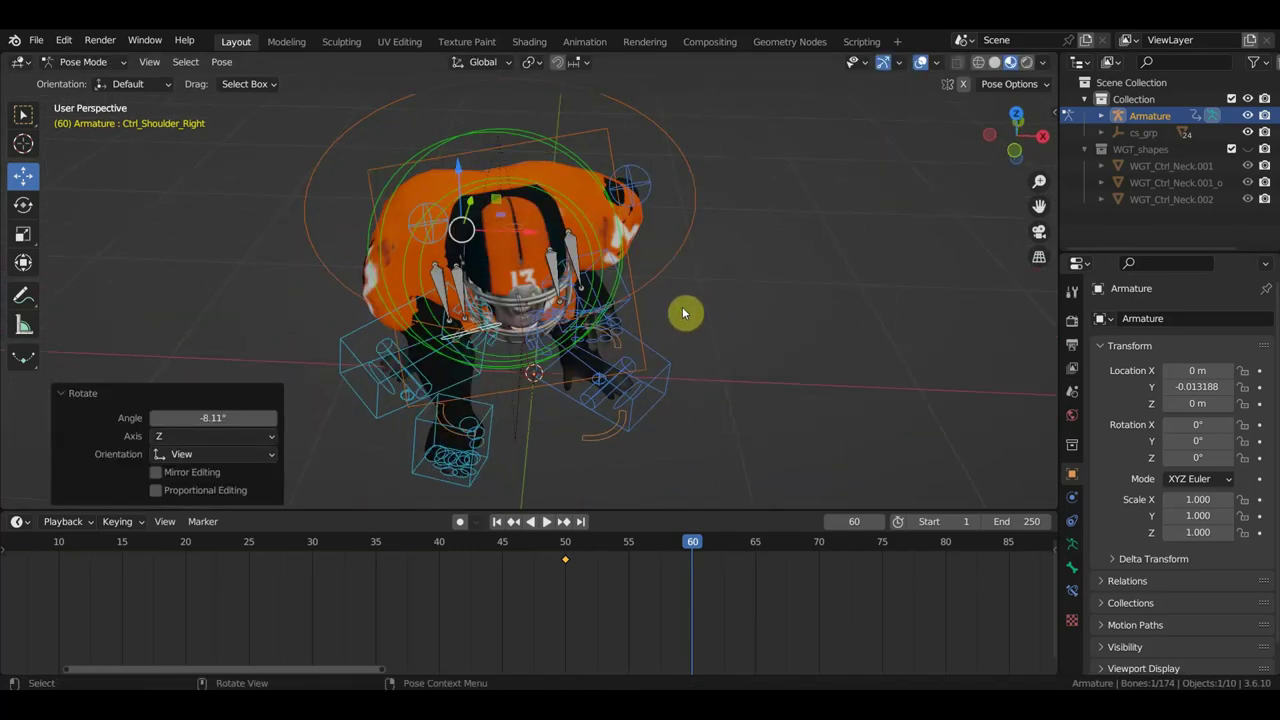
key(g)
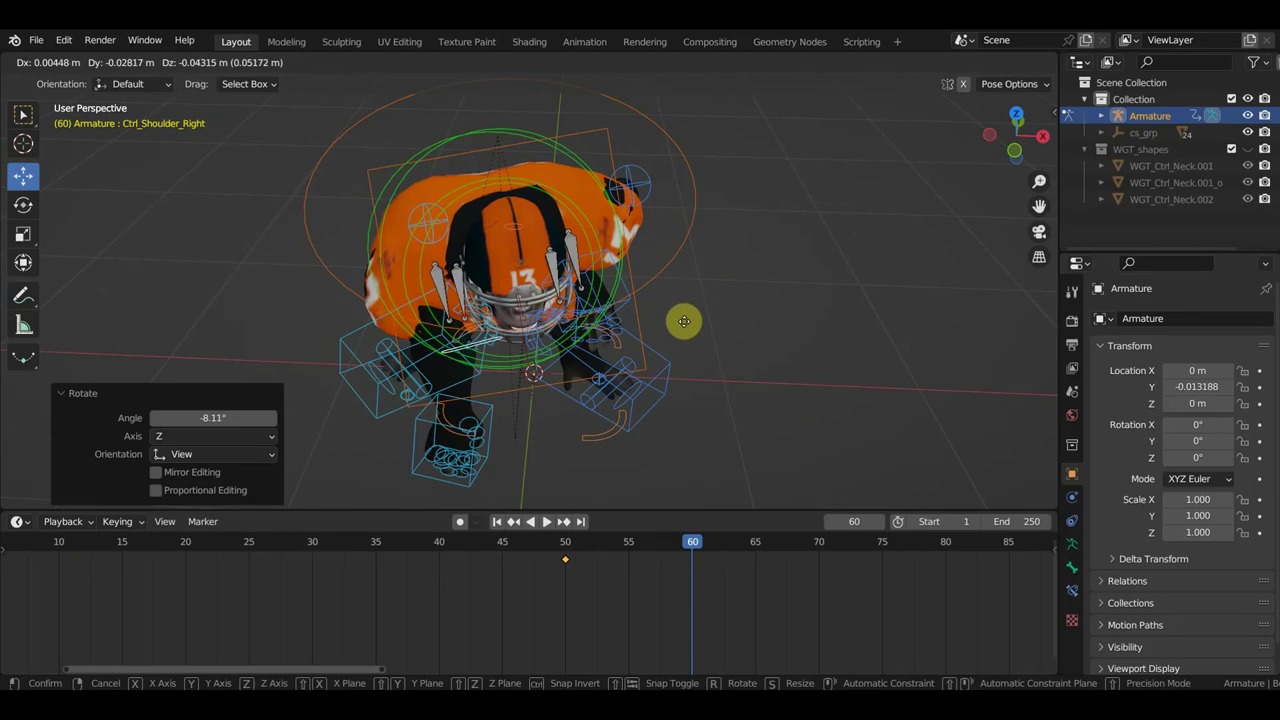
click(683, 343)
mouse_move(683, 343)
middle_down()
mouse_move(656, 248)
mouse_move(820, 282)
mouse_move(798, 306)
middle_up()
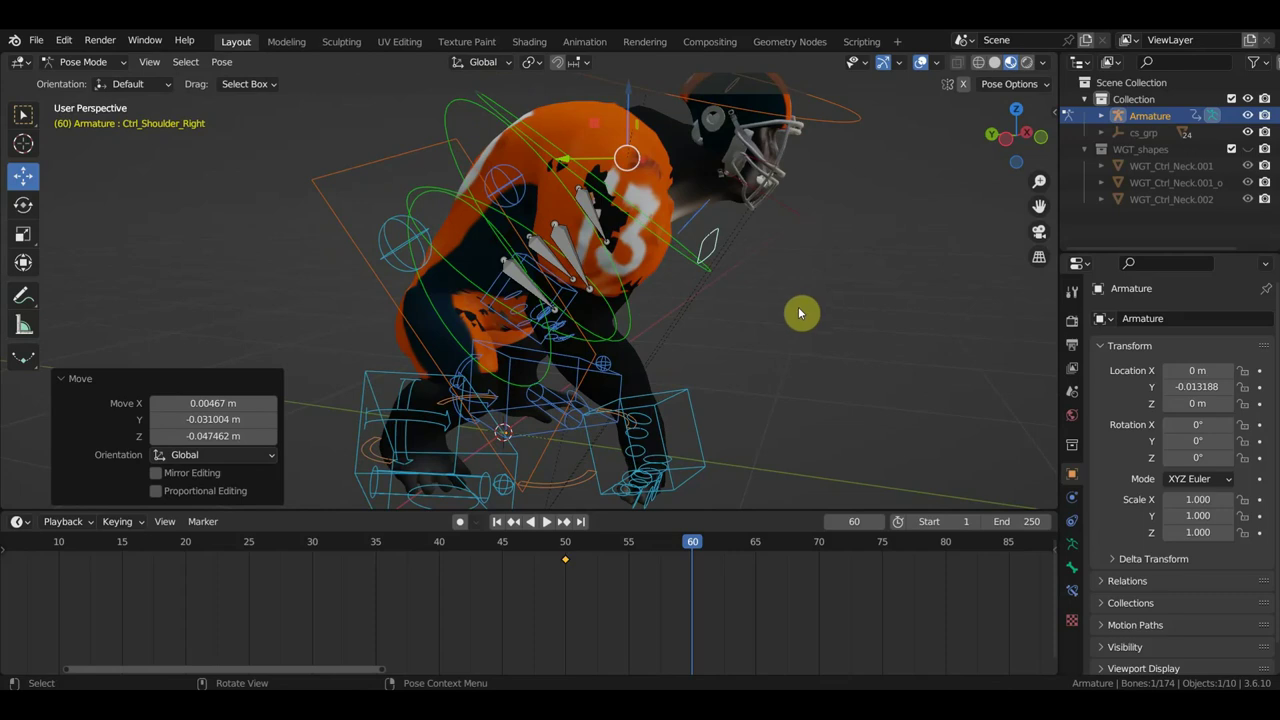
key(r)
click(818, 287)
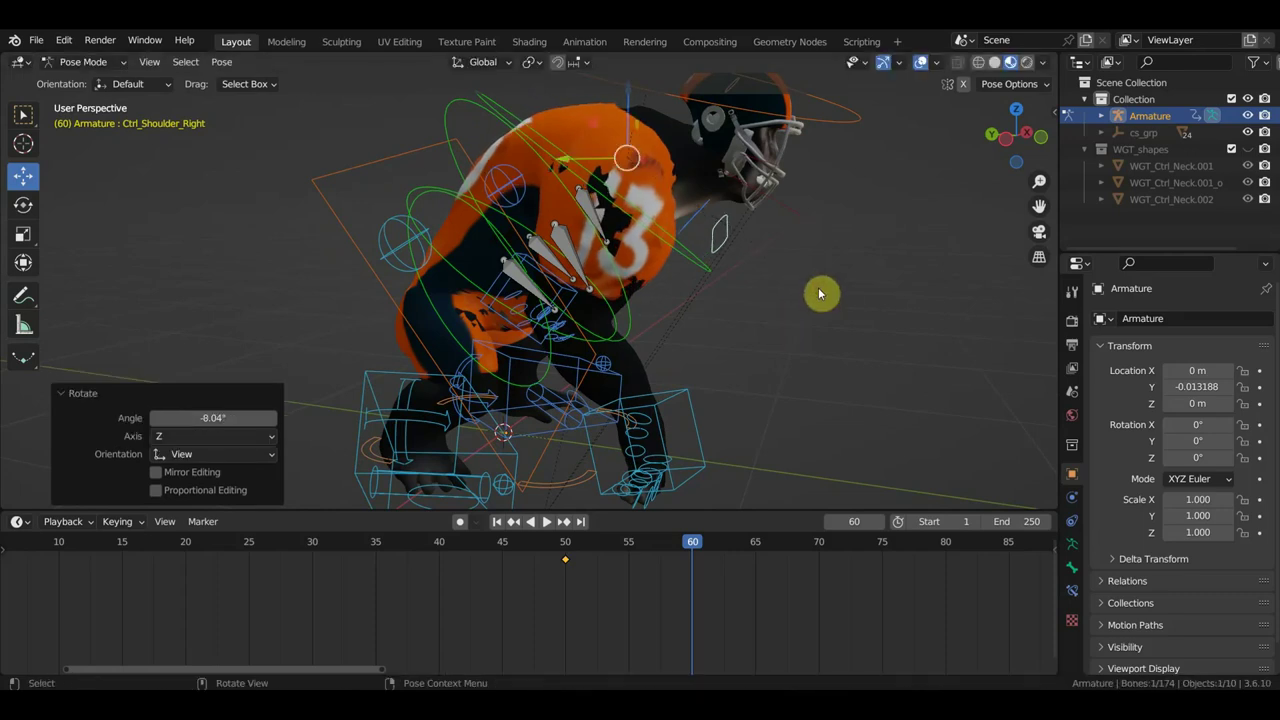
key(KP_1)
key(i)
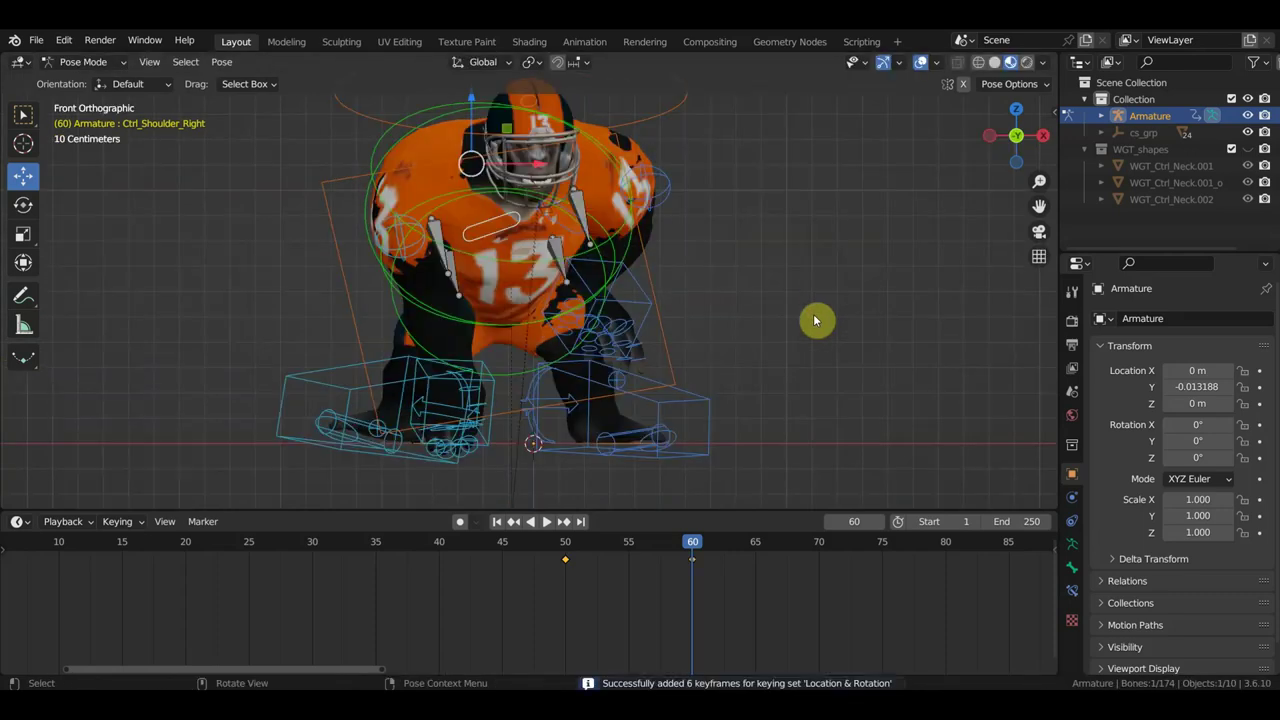
Step: Play back the crouch and scrub back to frame 59
scroll(678, 332, down, 3)
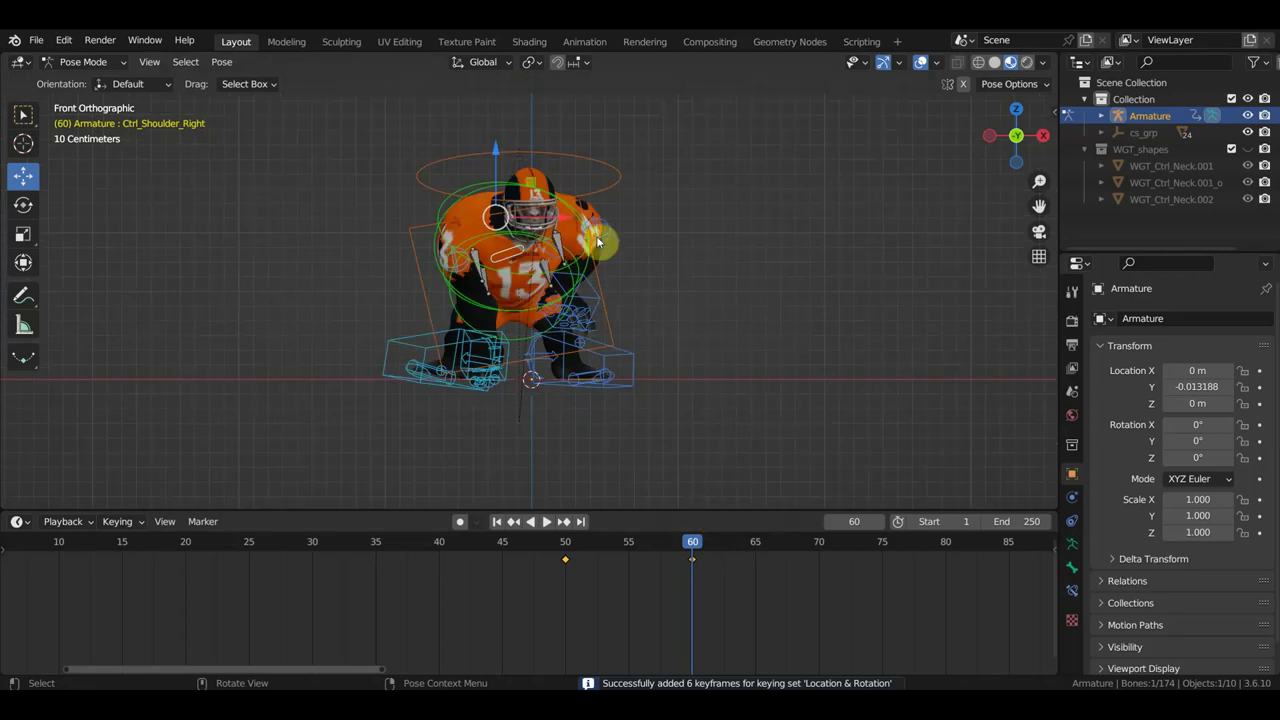
key(space)
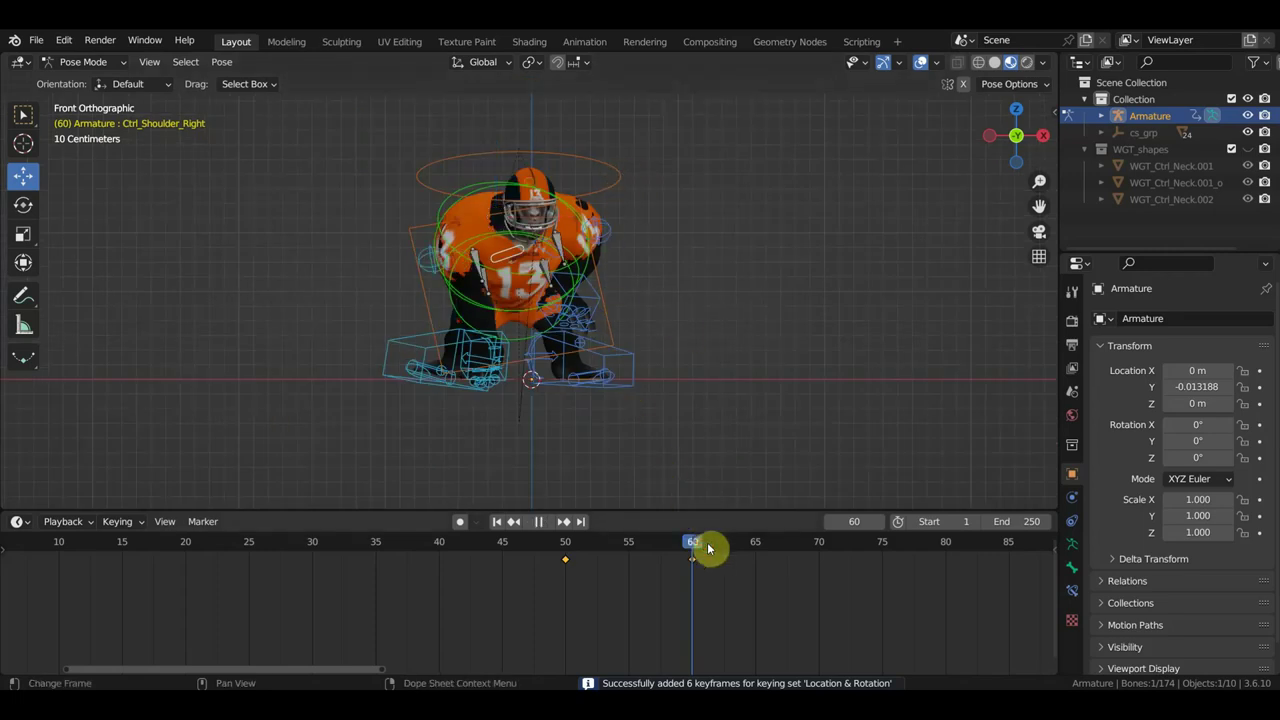
mouse_move(922, 578)
mouse_down()
mouse_move(684, 560)
mouse_move(817, 583)
mouse_up()
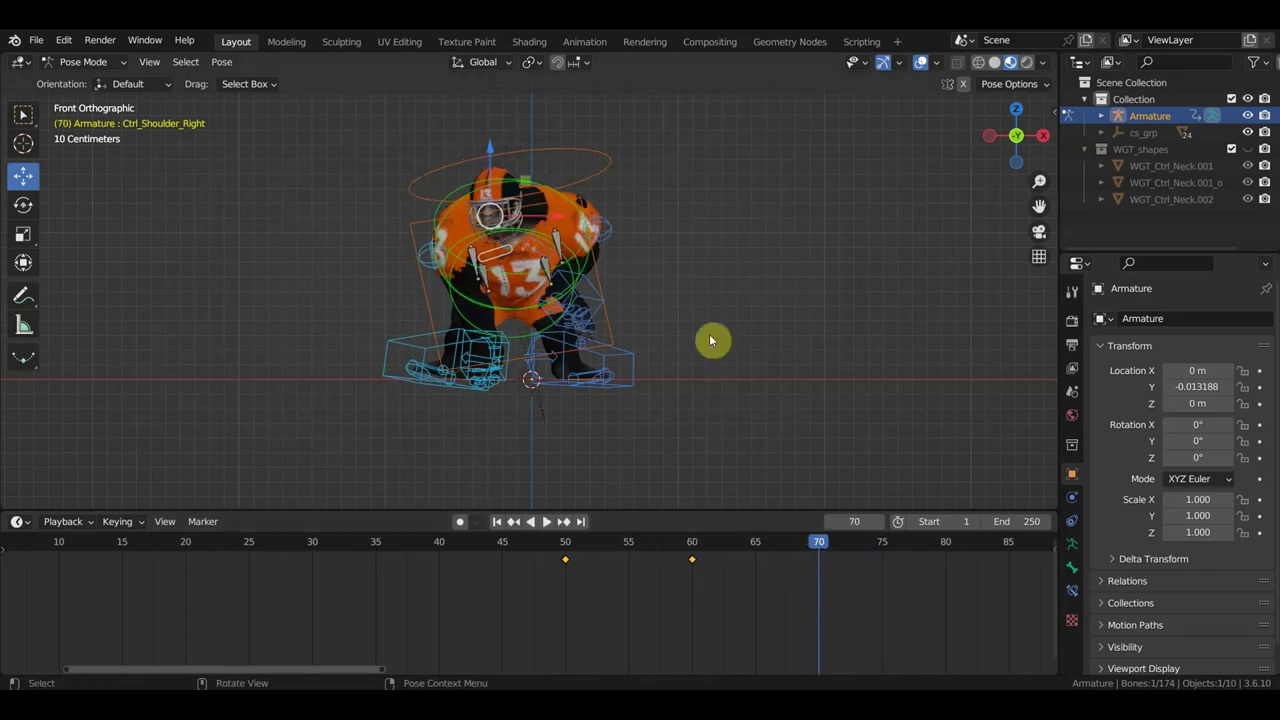
Step: Shift Ctrl_Hips sideways along X and key it at frames 70 and 80
click(600, 278)
drag(584, 289, 569, 288)
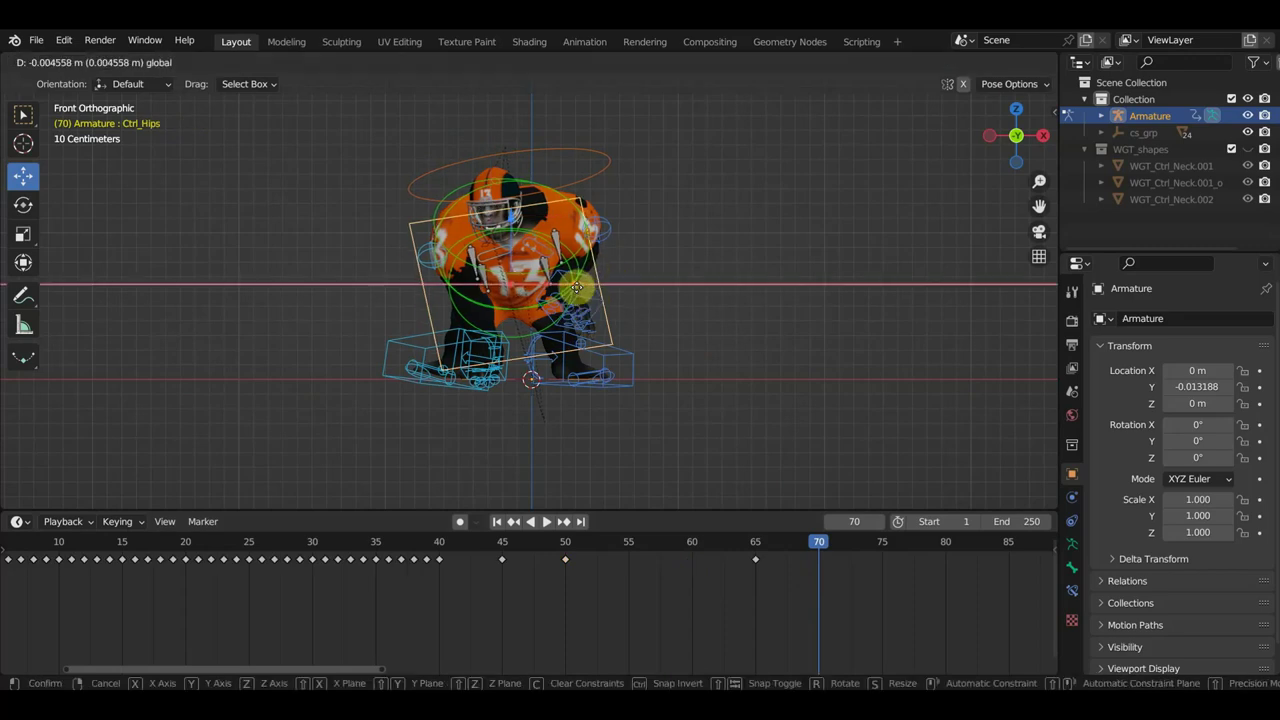
key(i)
mouse_move(846, 583)
middle_down()
mouse_move(690, 612)
mouse_move(676, 577)
middle_up()
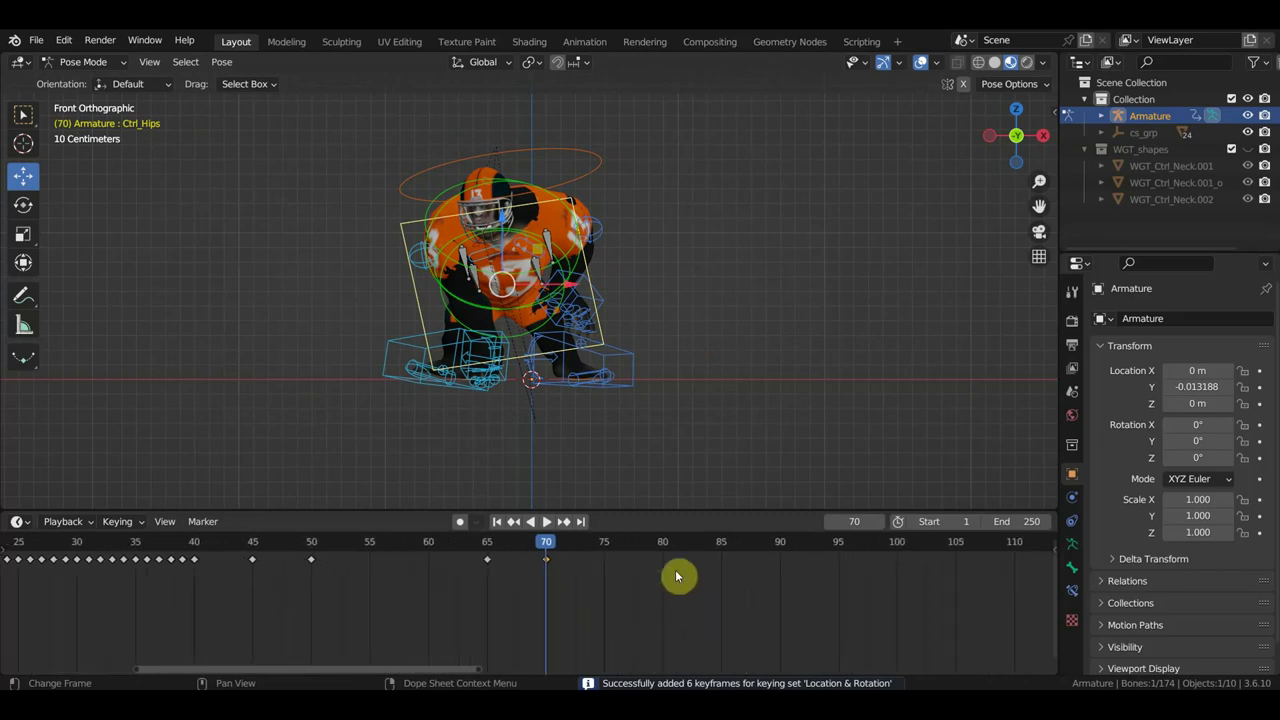
click(665, 546)
drag(585, 292, 586, 287)
key(i)
Step: Turn Ctrl_Neck about 16.7° in top view, key it at frame 80, and check front and right views
click(578, 158)
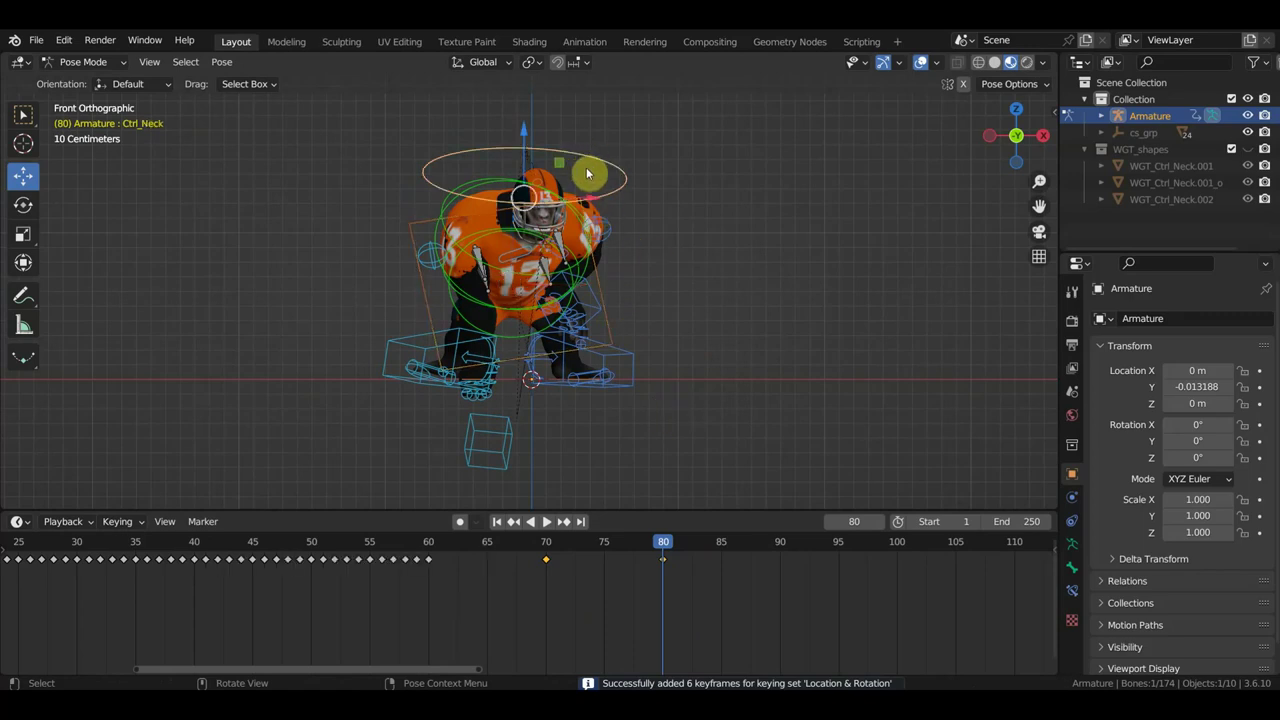
key(KP_7)
key(r)
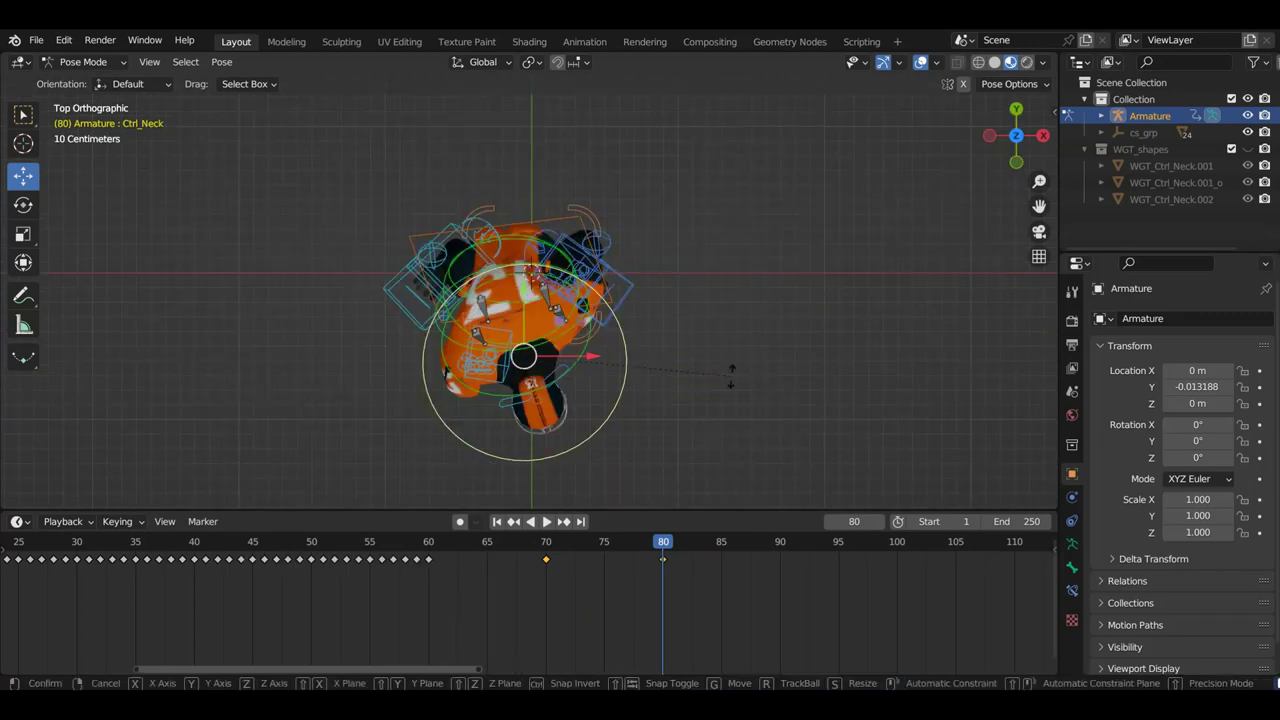
click(712, 433)
key(i)
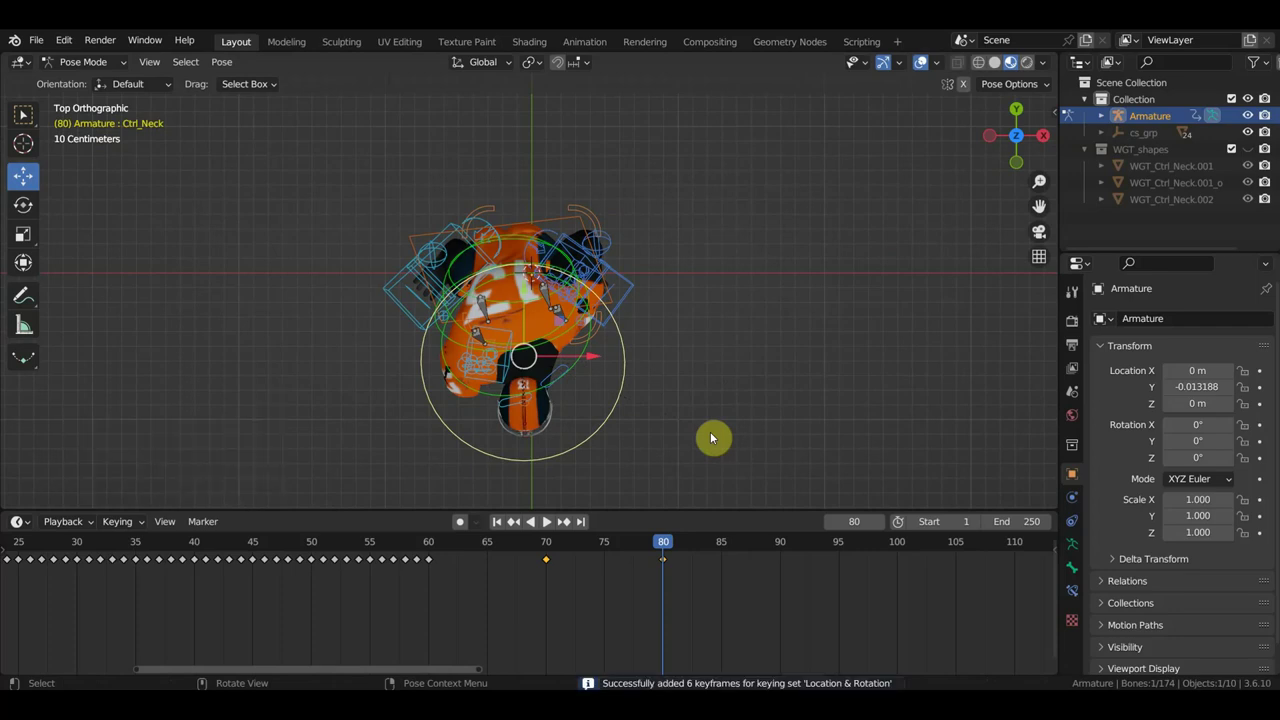
middle_drag(711, 437, 686, 236)
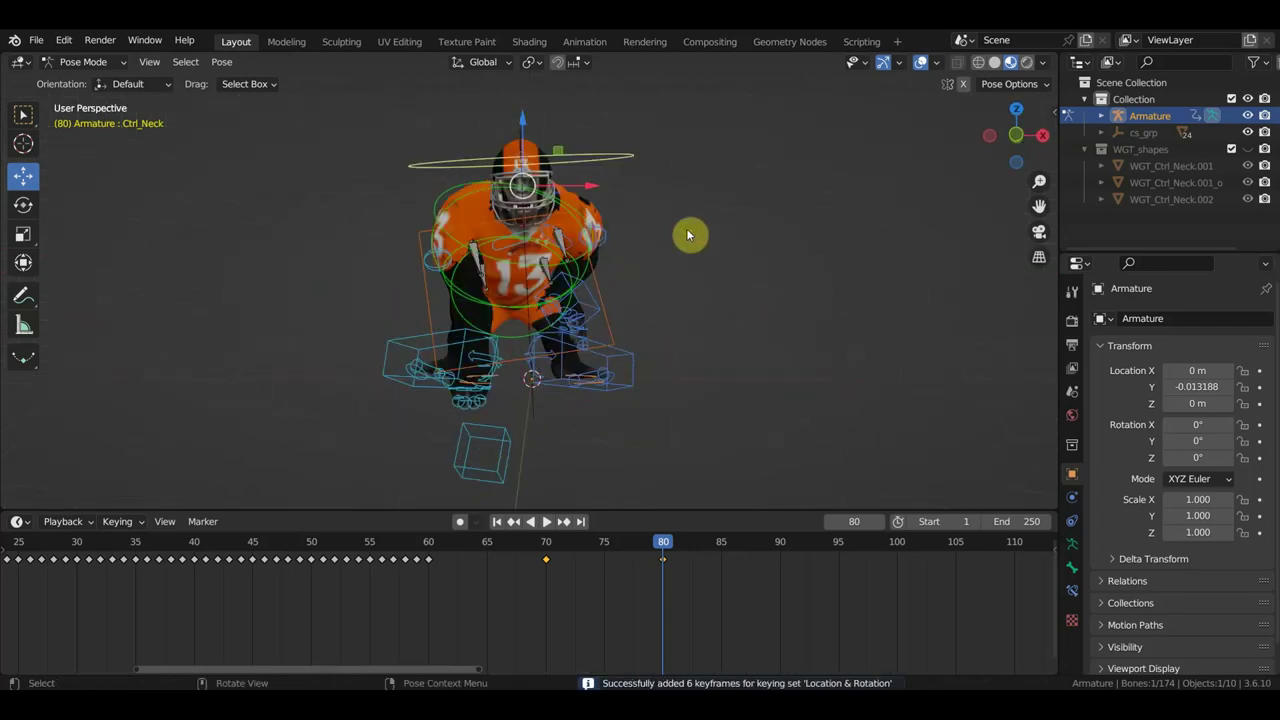
key(KP_1)
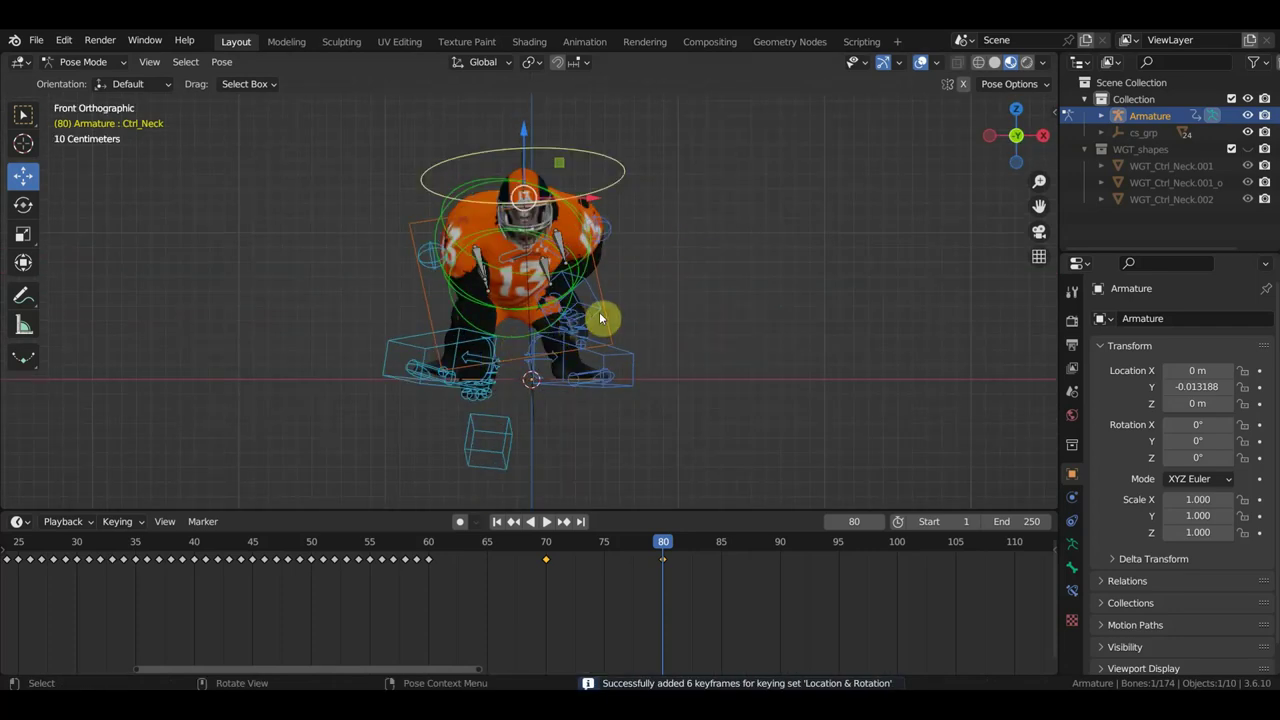
middle_drag(600, 317, 621, 385)
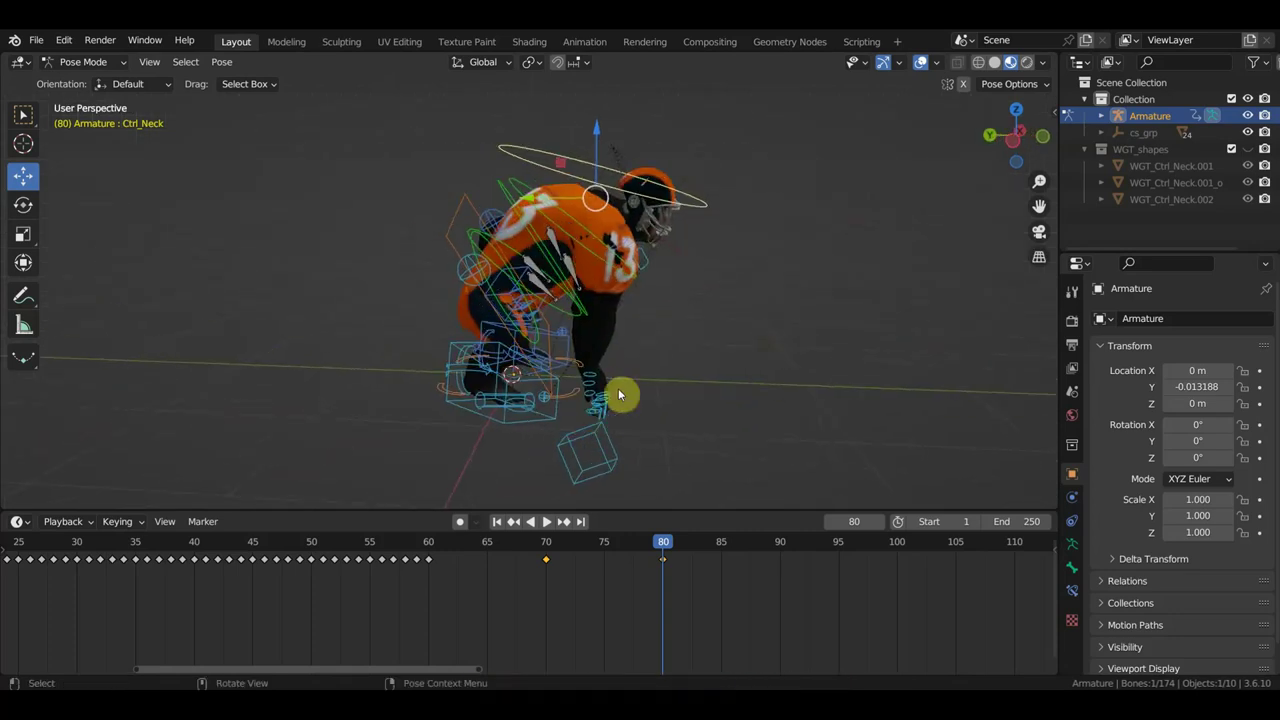
key(KP_3)
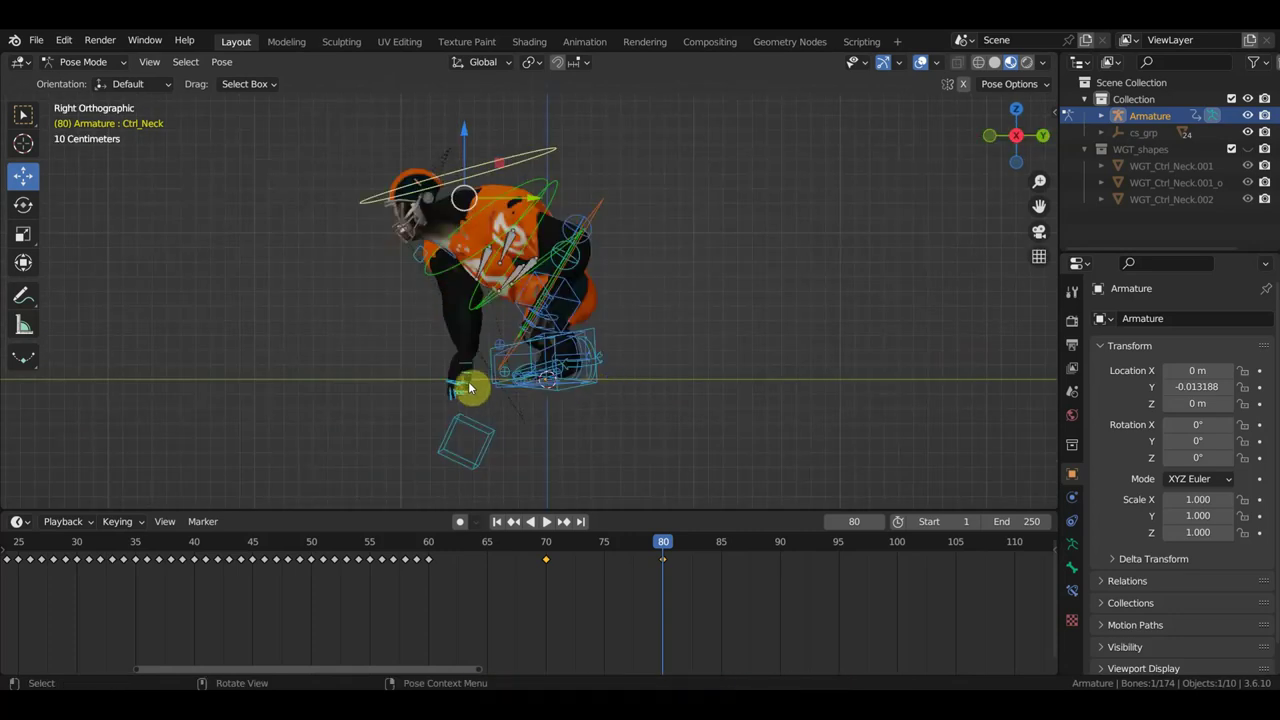
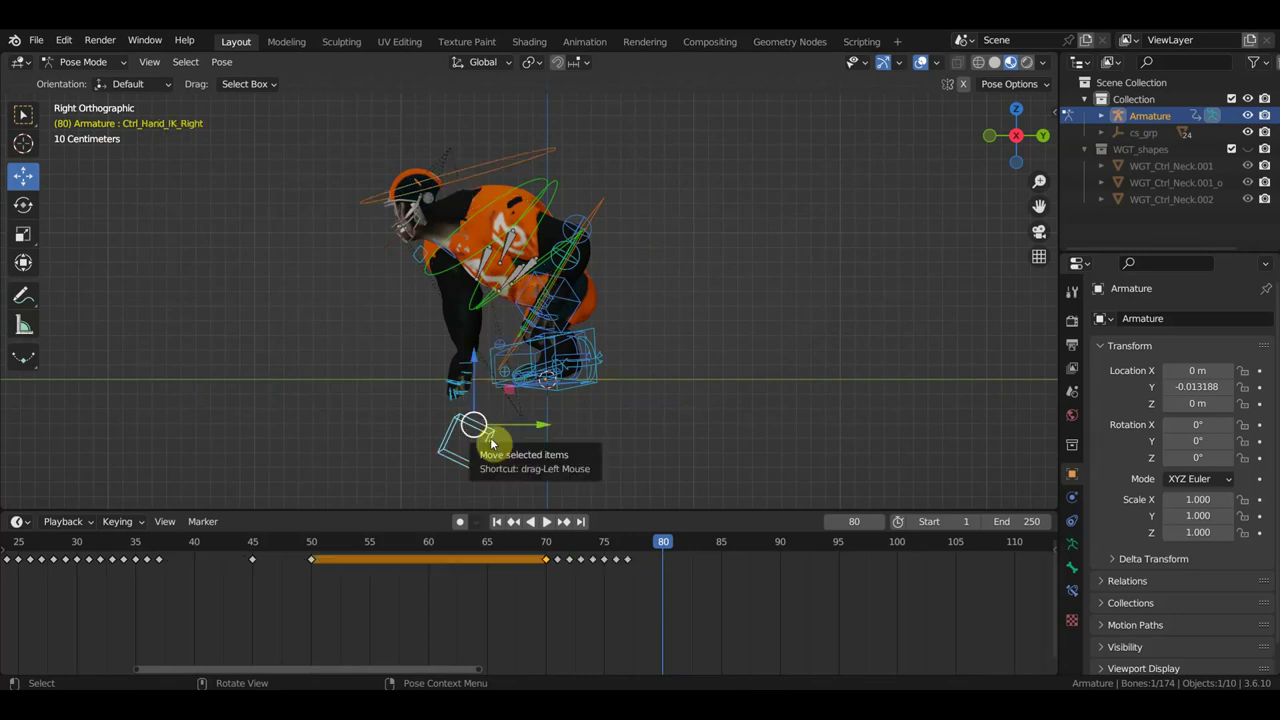
Step: Duplicate the right hand IK control's frame-70 keyframe to frame 77
click(631, 553)
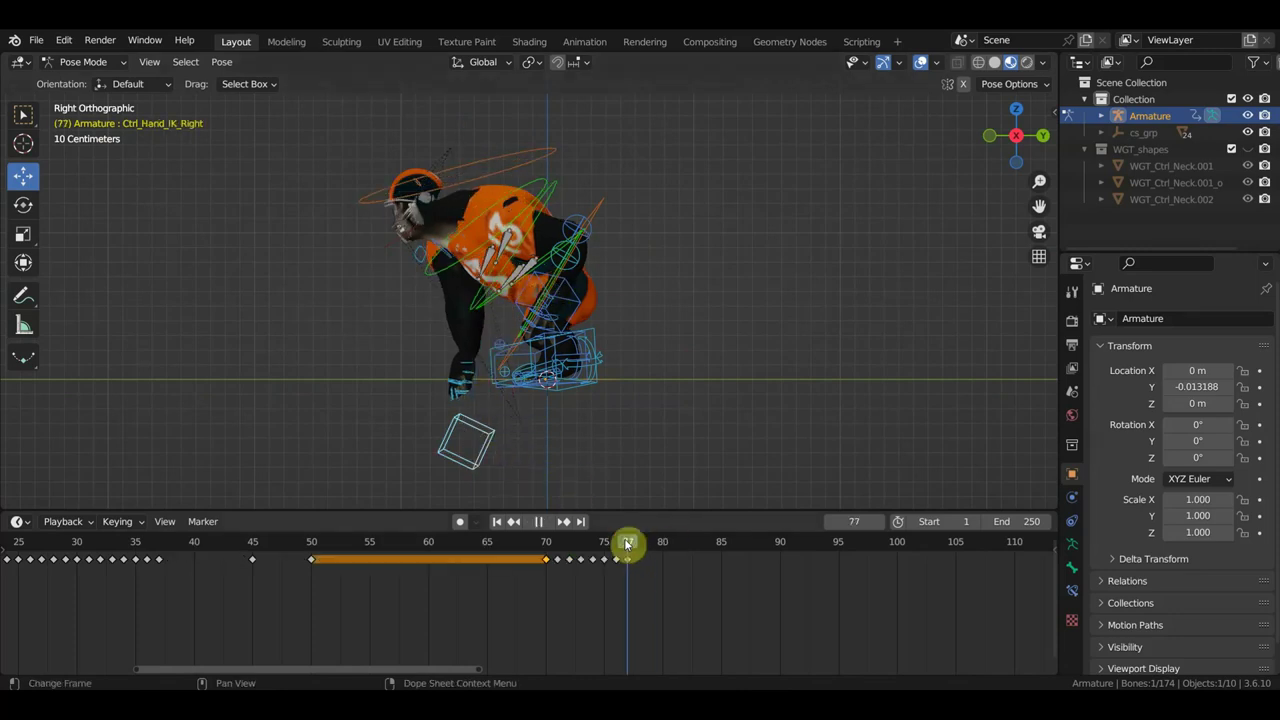
drag(621, 578, 553, 544)
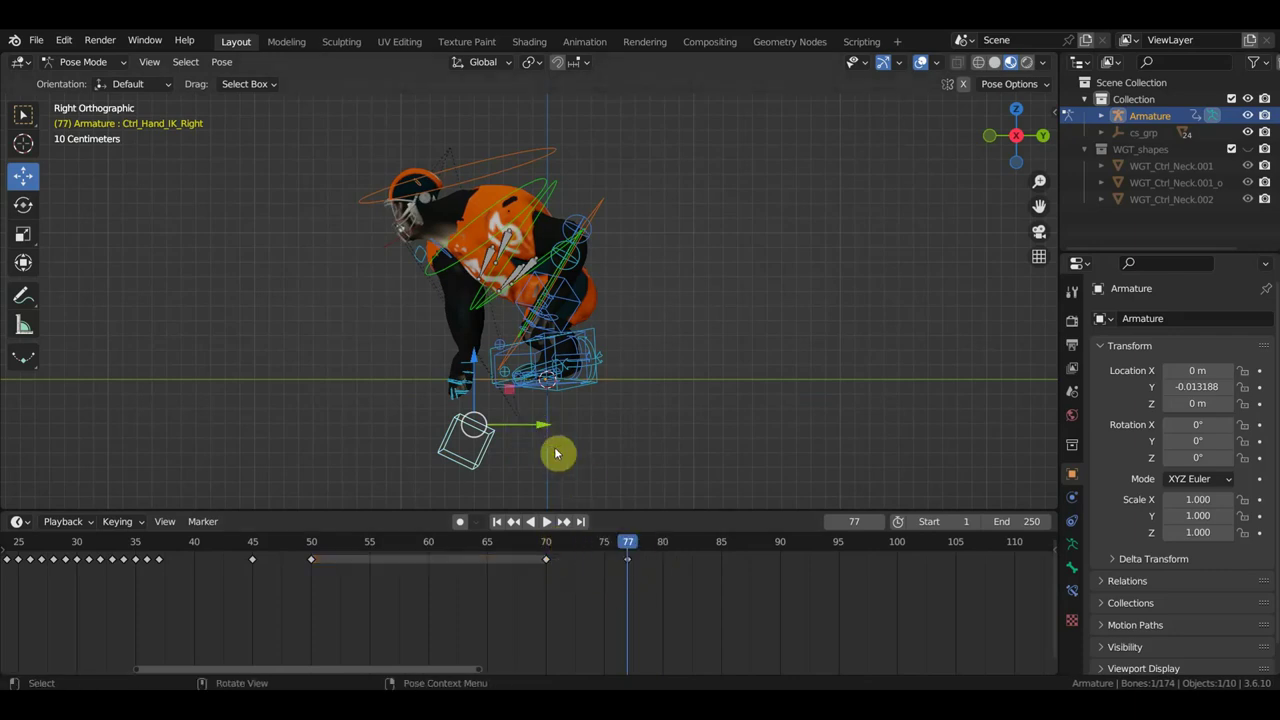
click(550, 548)
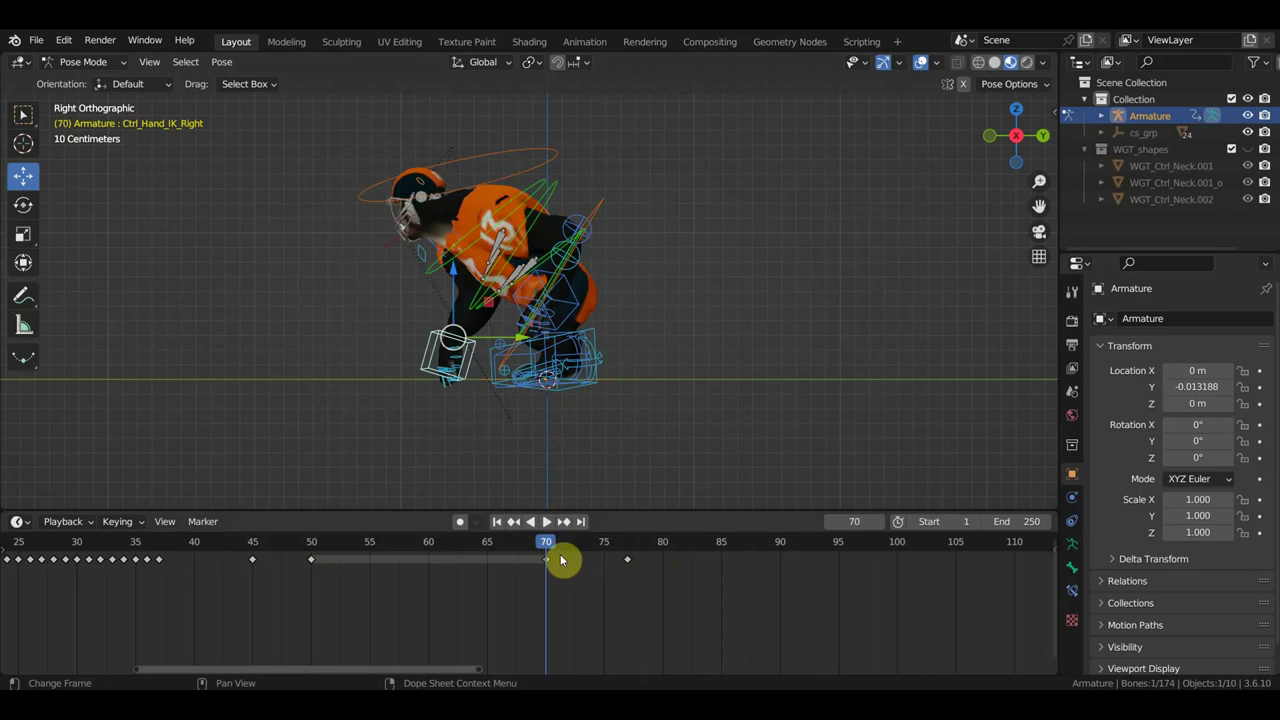
drag(620, 552, 628, 545)
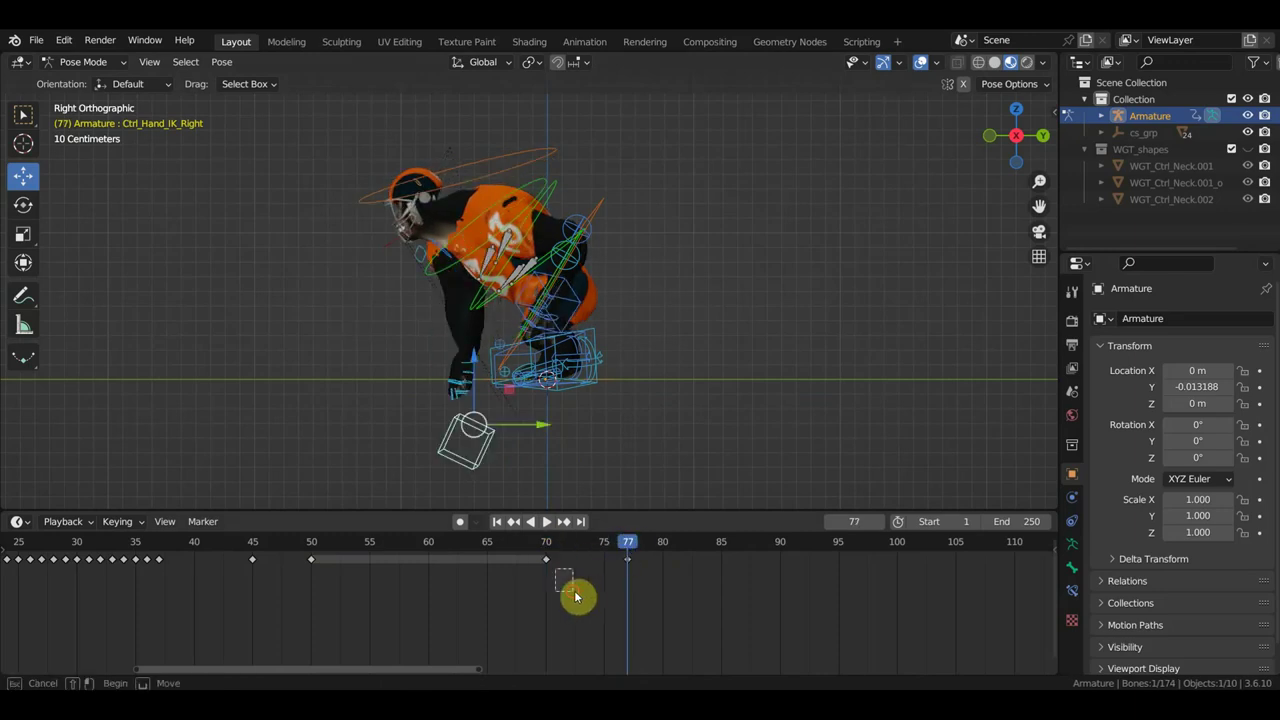
click(546, 559)
key(shift+d)
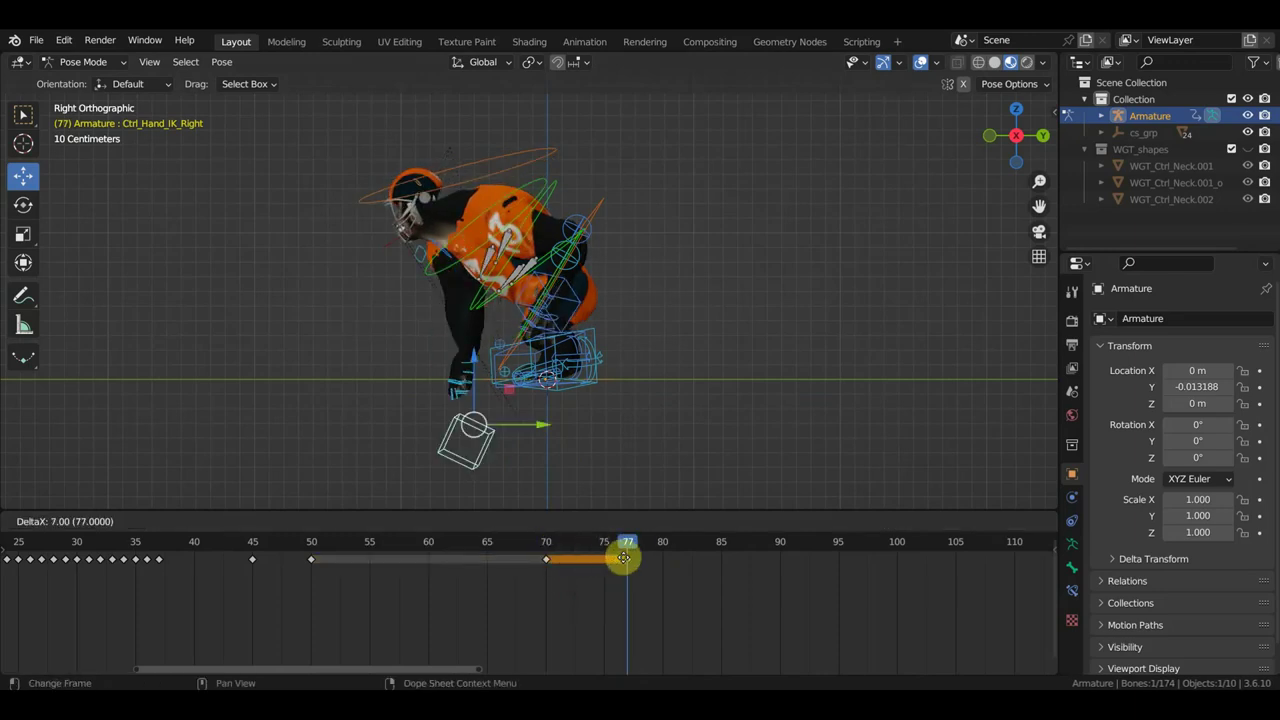
click(624, 562)
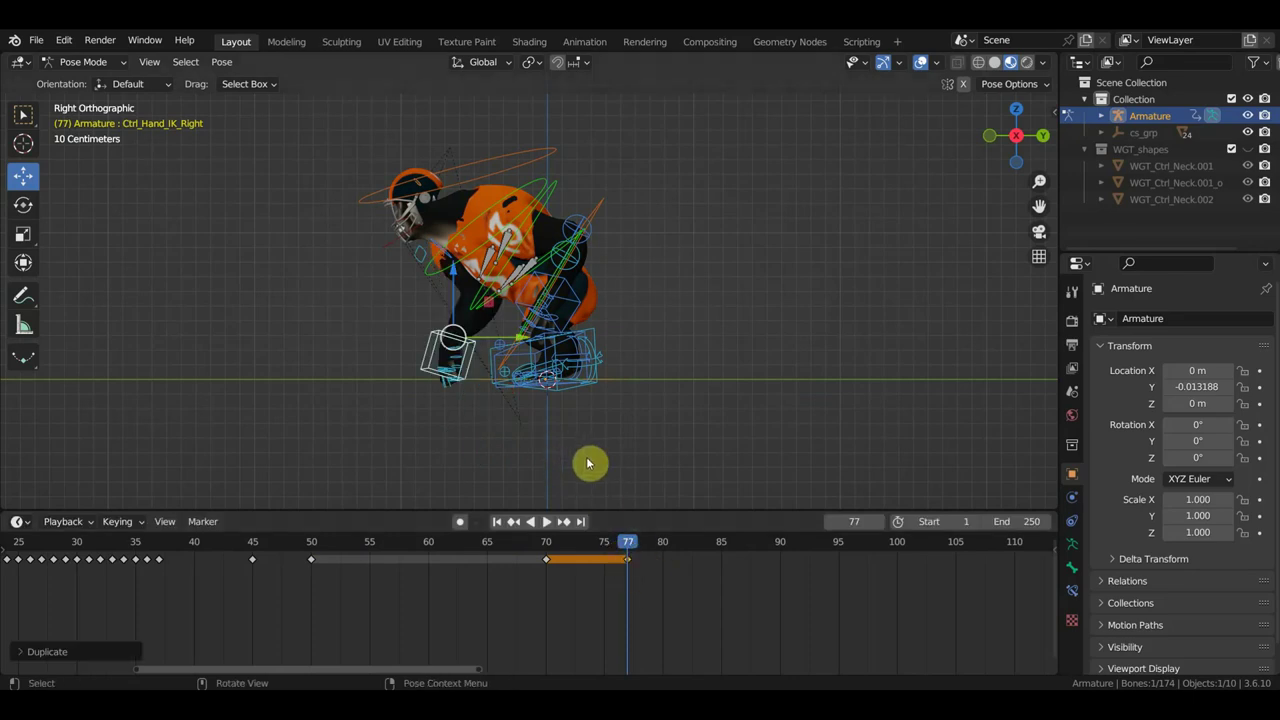
Step: Rotate the right hand IK control -10.5° and view the player from several angles with overlays hidden
key(r)
click(598, 424)
mouse_move(480, 286)
middle_down()
mouse_move(703, 296)
mouse_move(610, 283)
mouse_move(651, 417)
mouse_move(651, 400)
middle_up()
middle_drag(618, 348, 357, 211)
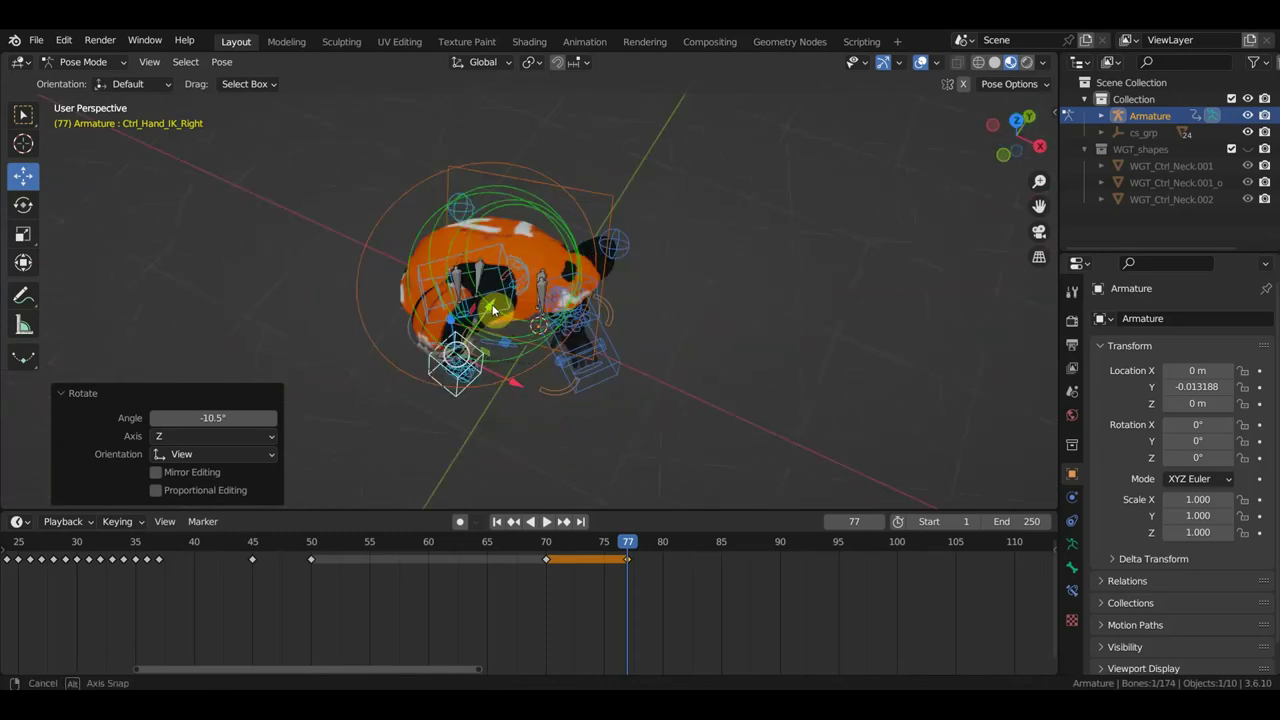
click(924, 64)
mouse_move(749, 366)
middle_down()
mouse_move(529, 376)
mouse_move(946, 358)
mouse_move(938, 368)
middle_up()
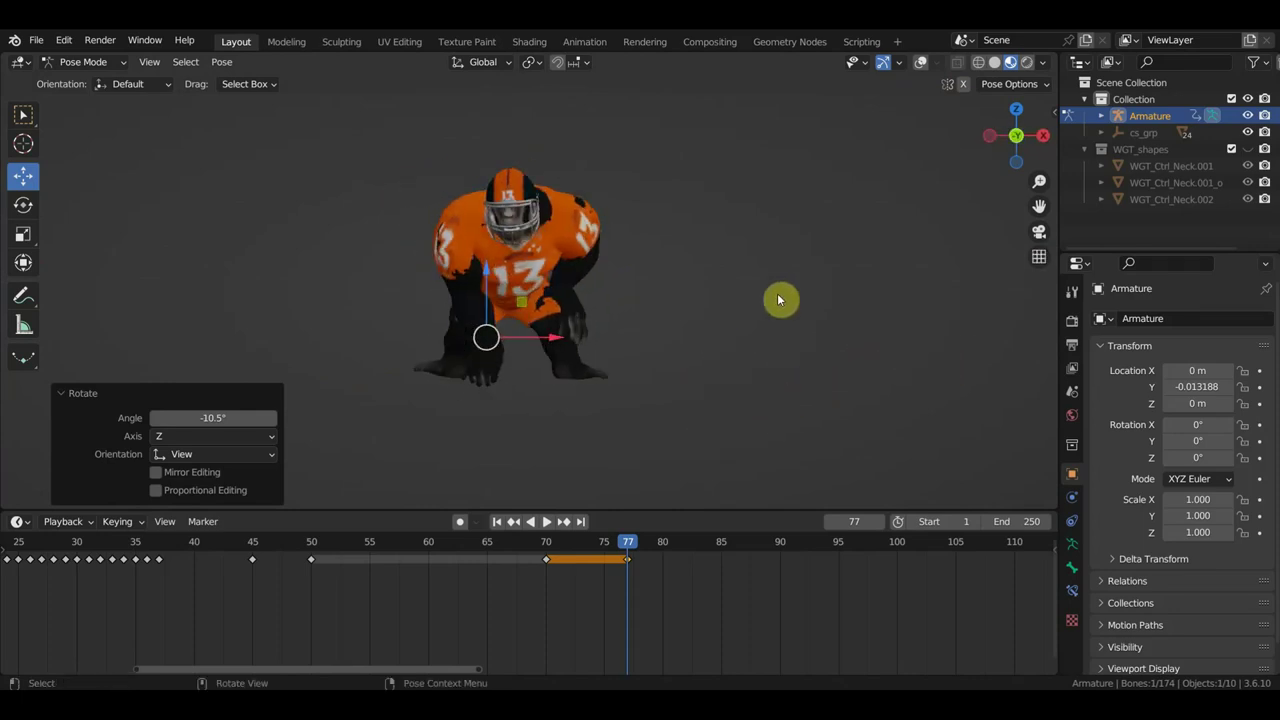
Step: With overlays back on, rotate the right foot IK control -7.15°, lower it slightly, and key Location & Rotation
click(920, 62)
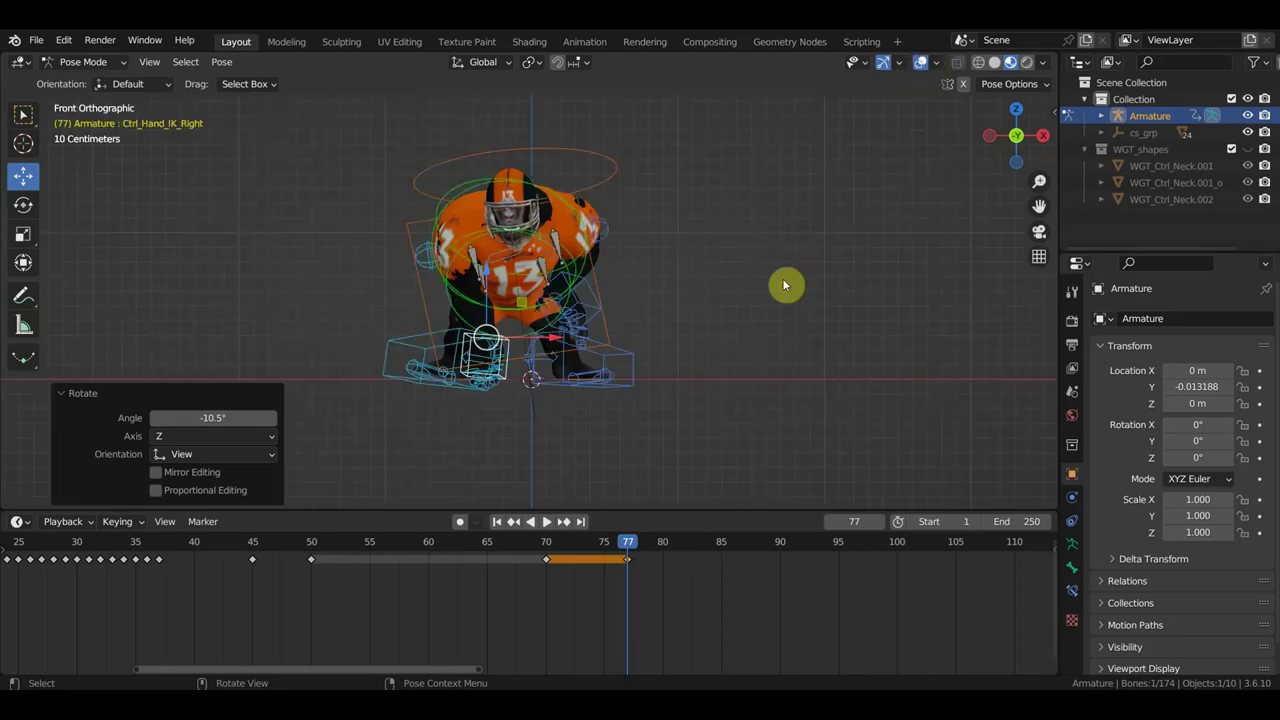
scroll(578, 370, up, 2)
scroll(578, 370, up, 1)
click(392, 383)
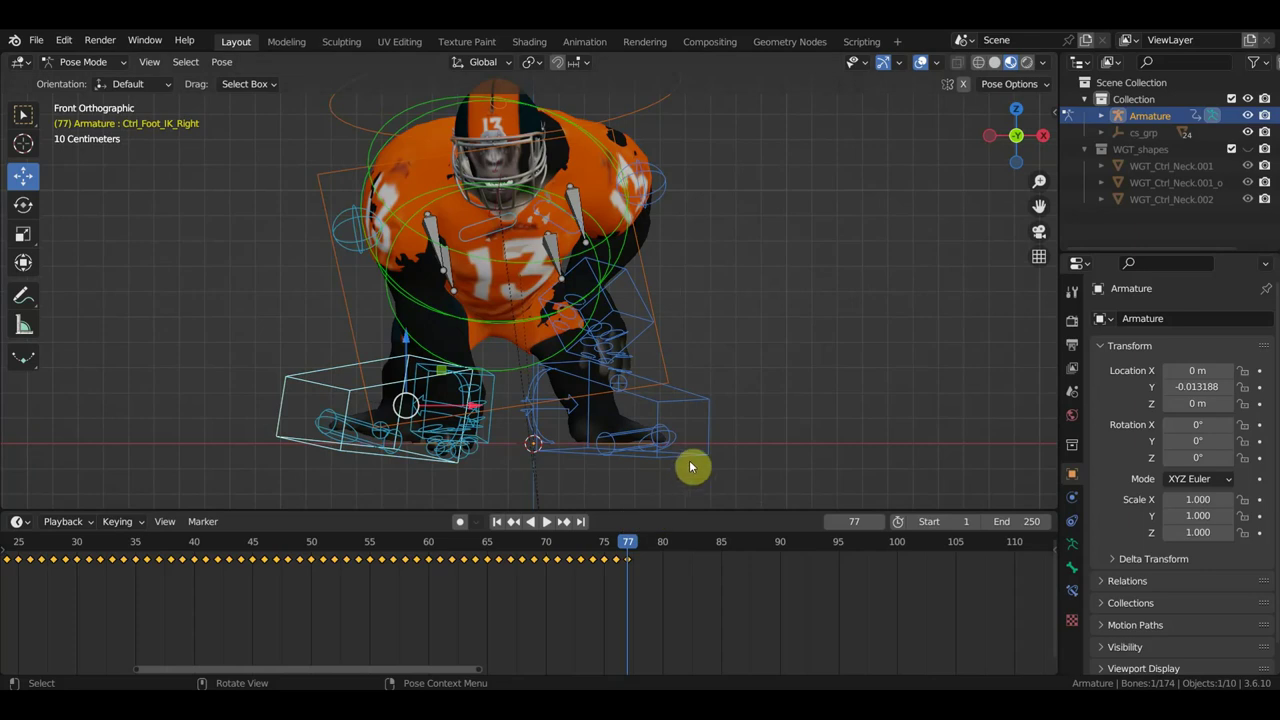
key(r)
click(663, 414)
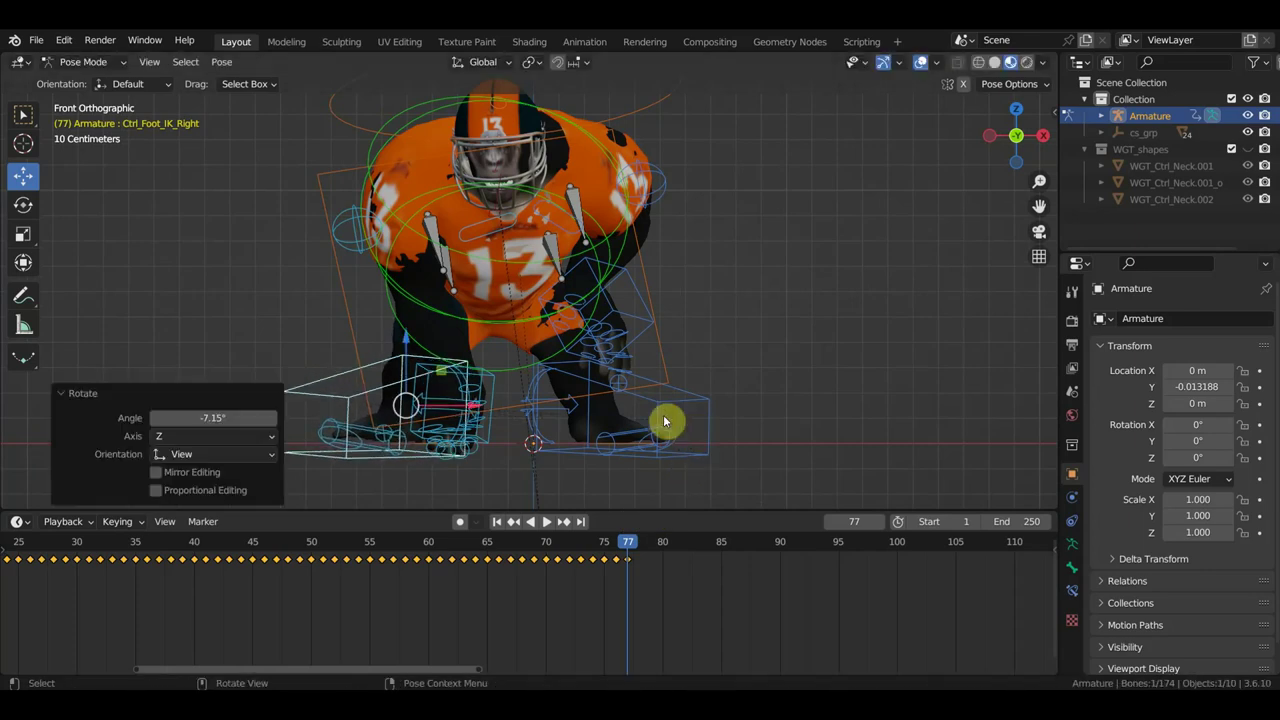
key(g)
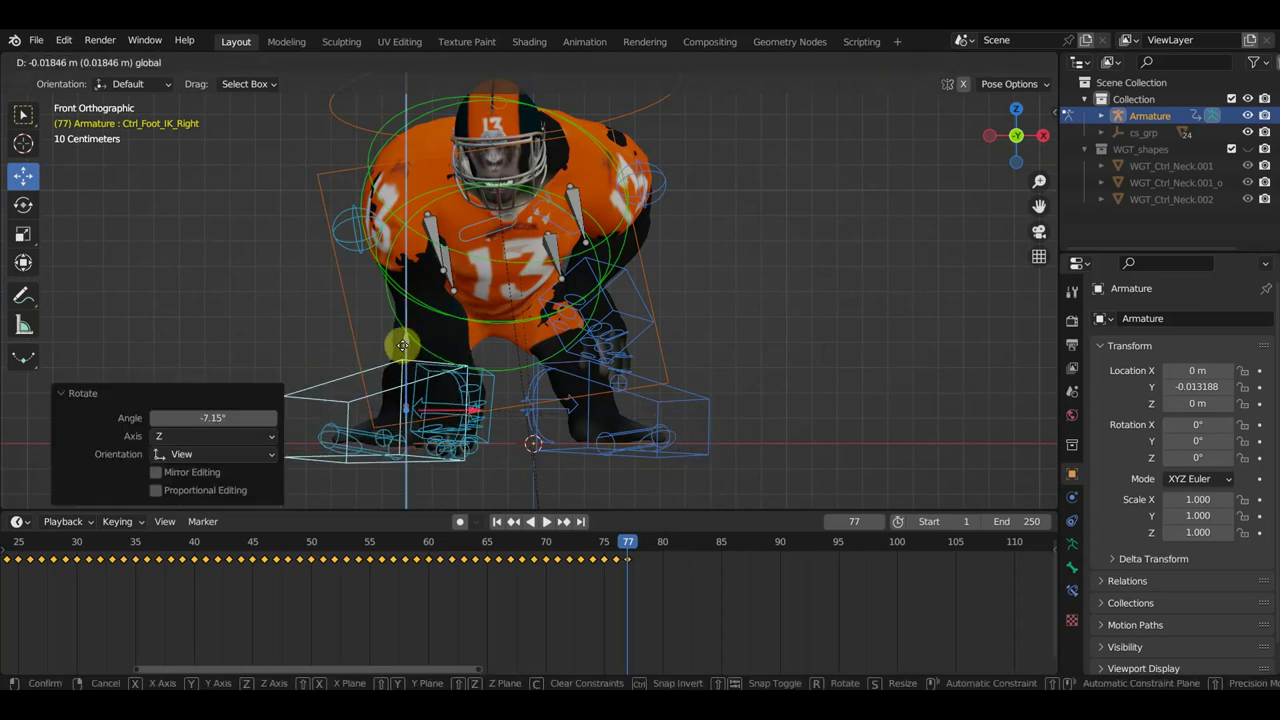
click(402, 345)
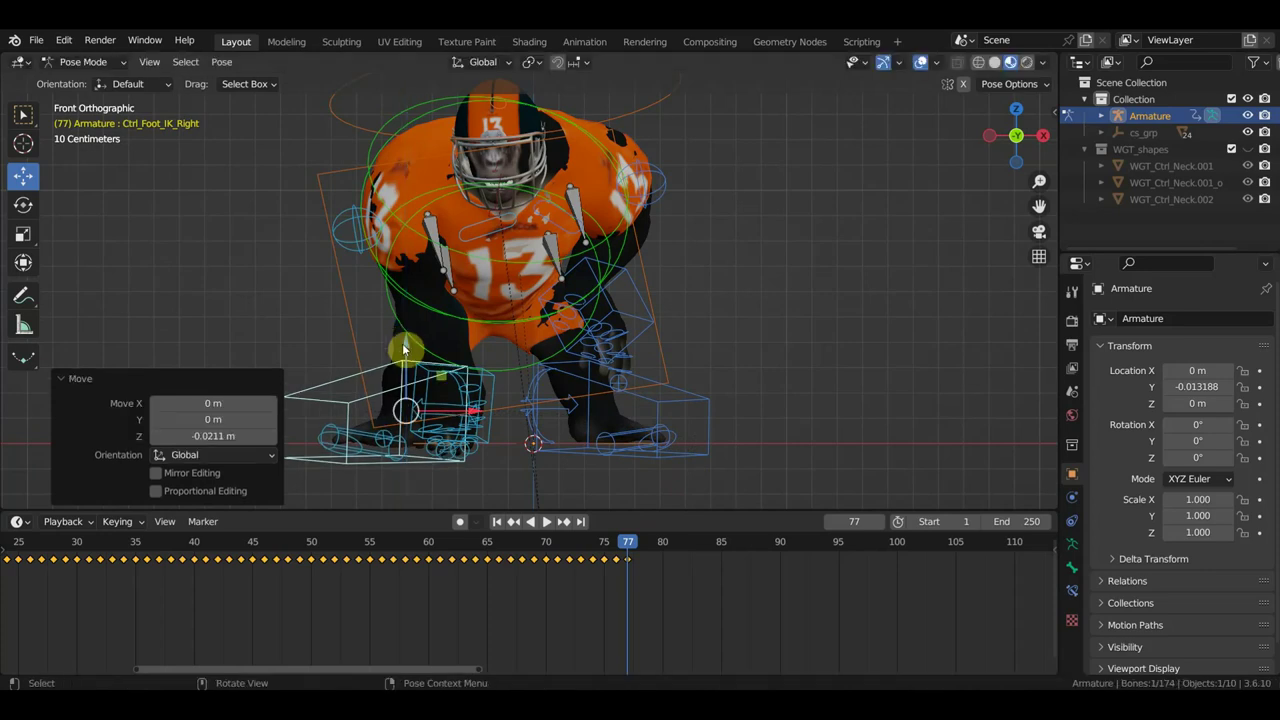
key(i)
Step: Check the foot from an angle and the front, scrub back to frames 21-31, and box-select the foot's keyframes
middle_drag(594, 455, 569, 446)
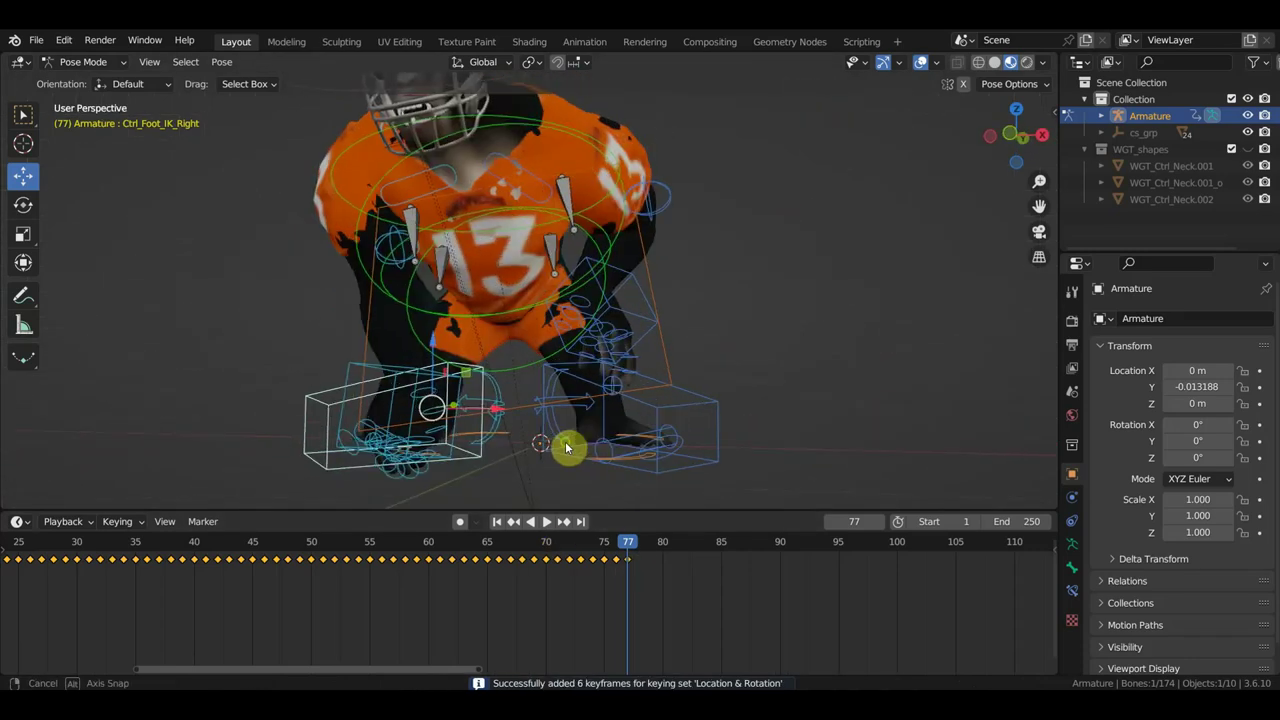
key(KP_1)
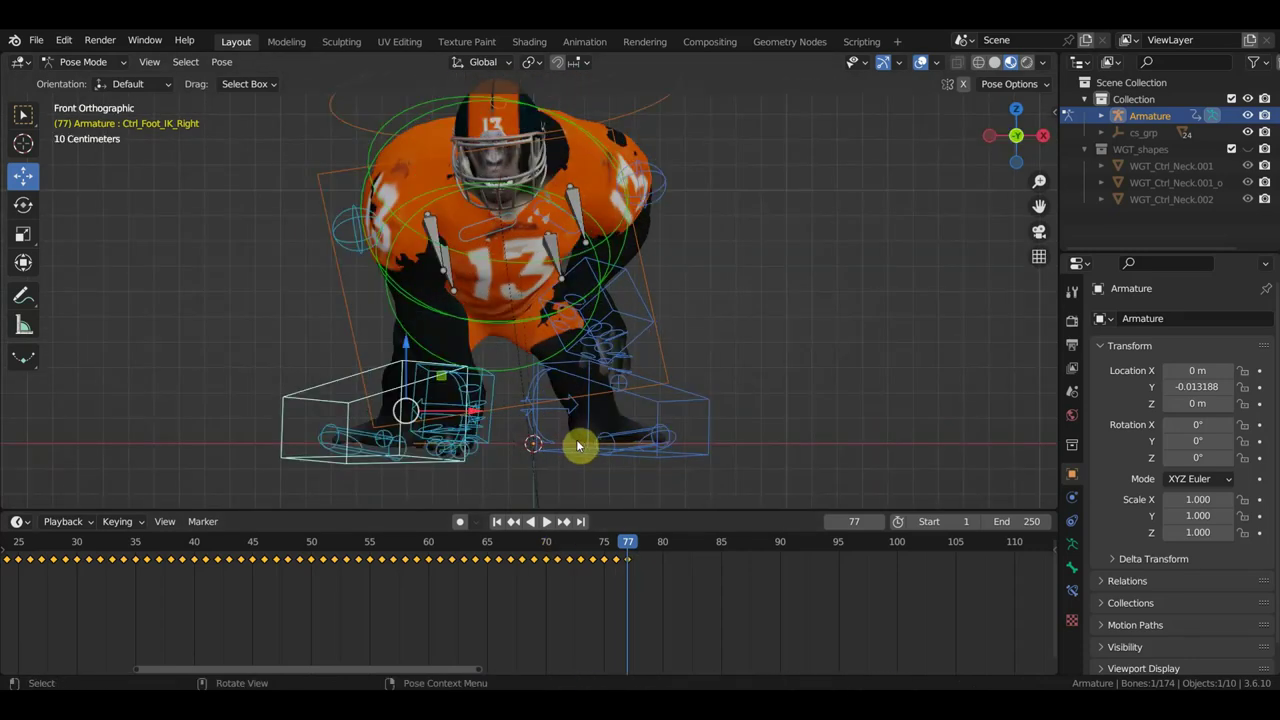
drag(625, 541, 14, 577)
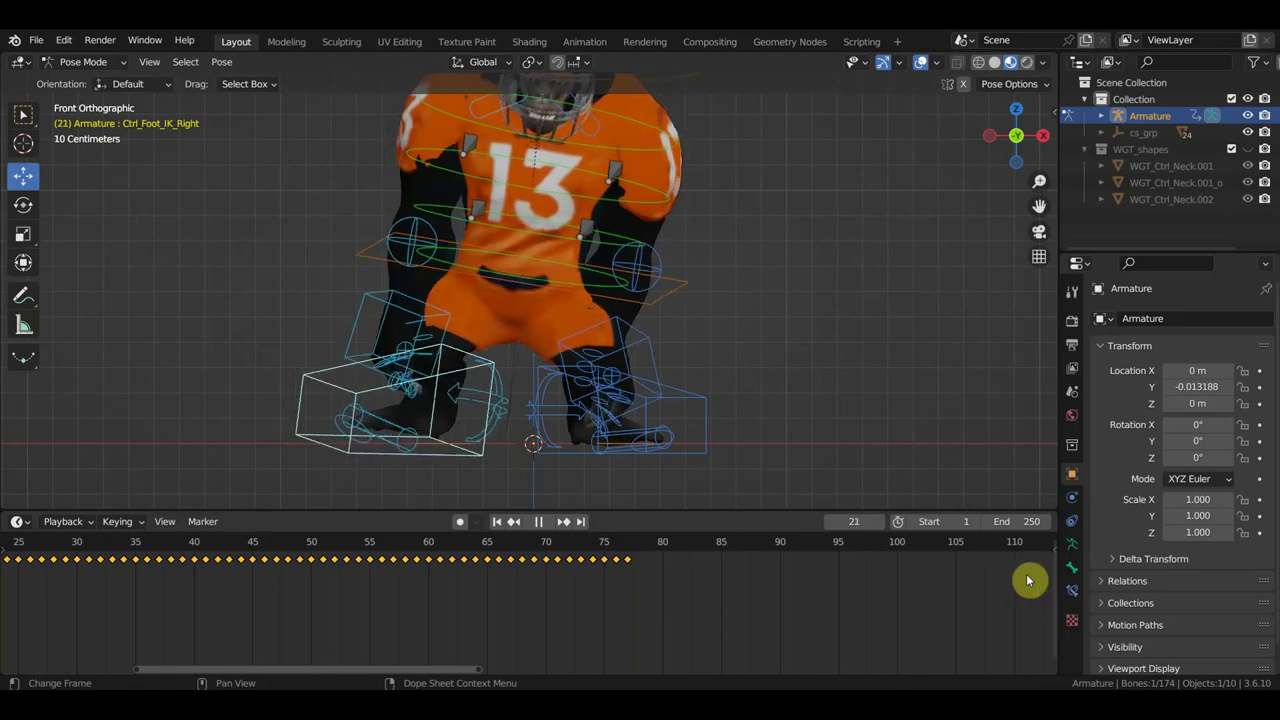
drag(1028, 580, 41, 585)
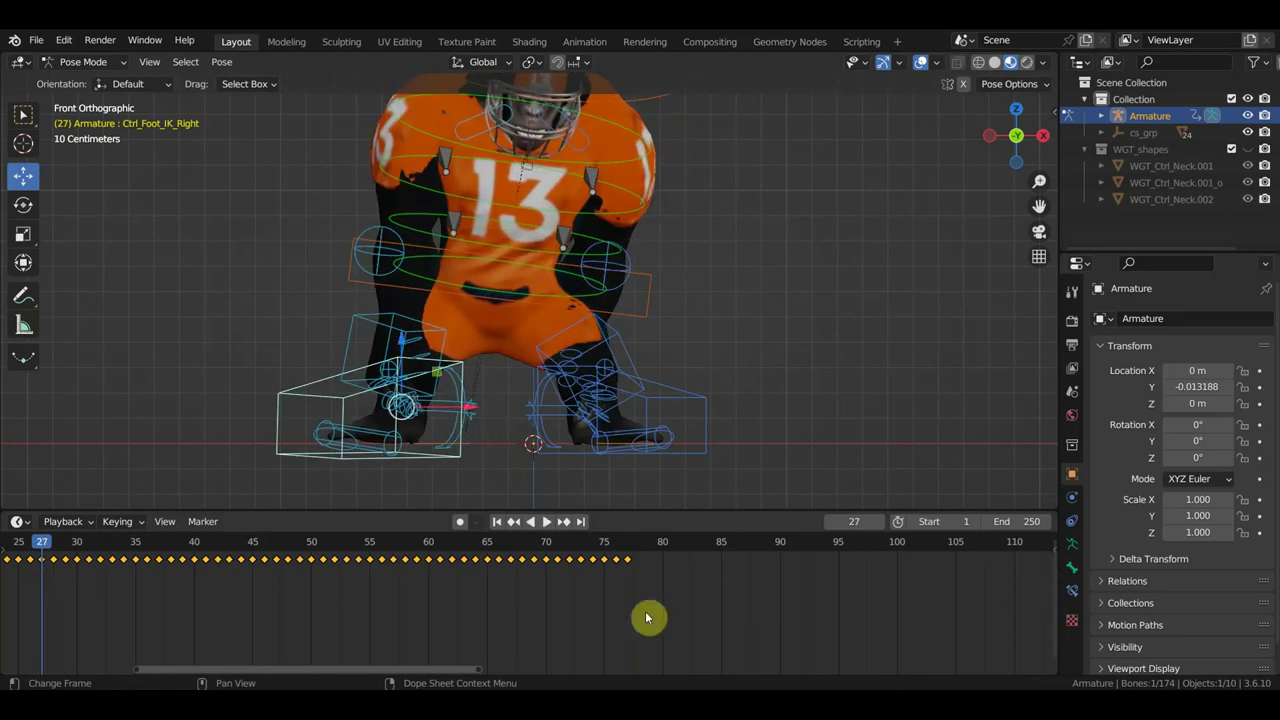
mouse_move(620, 573)
mouse_down()
mouse_move(117, 579)
mouse_move(55, 557)
mouse_move(103, 558)
mouse_move(90, 561)
mouse_up()
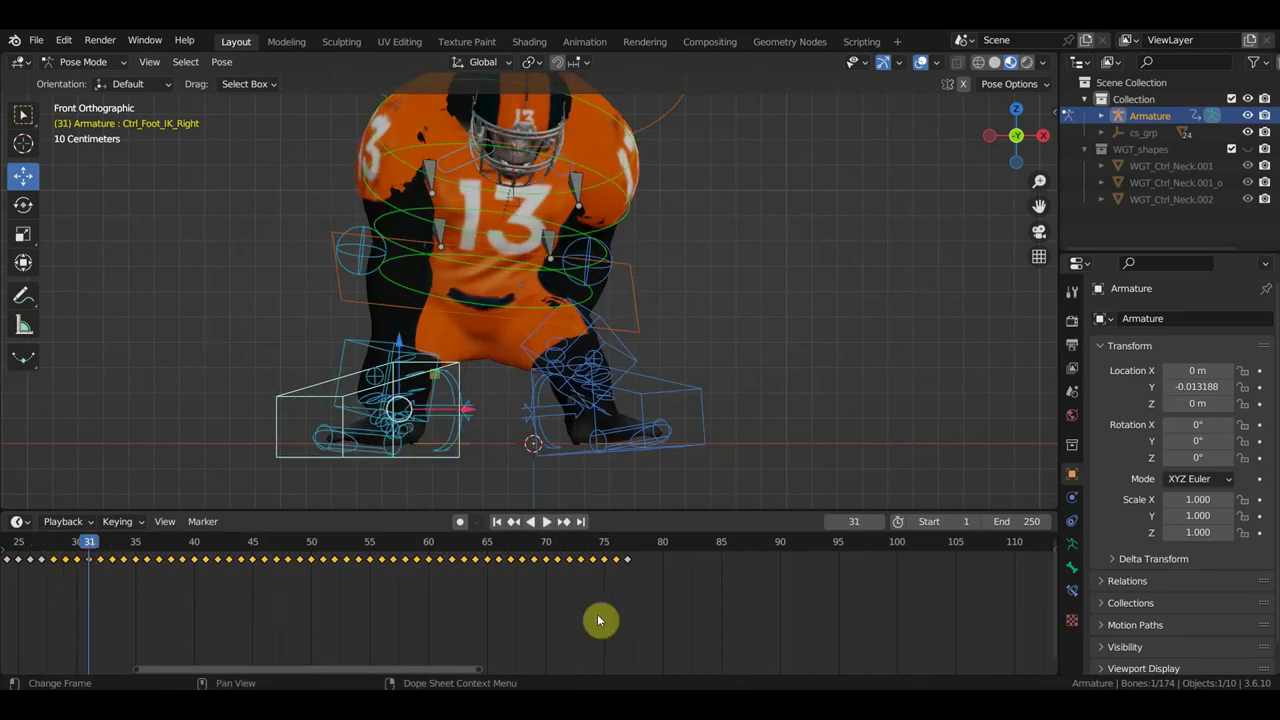
drag(628, 606, 89, 548)
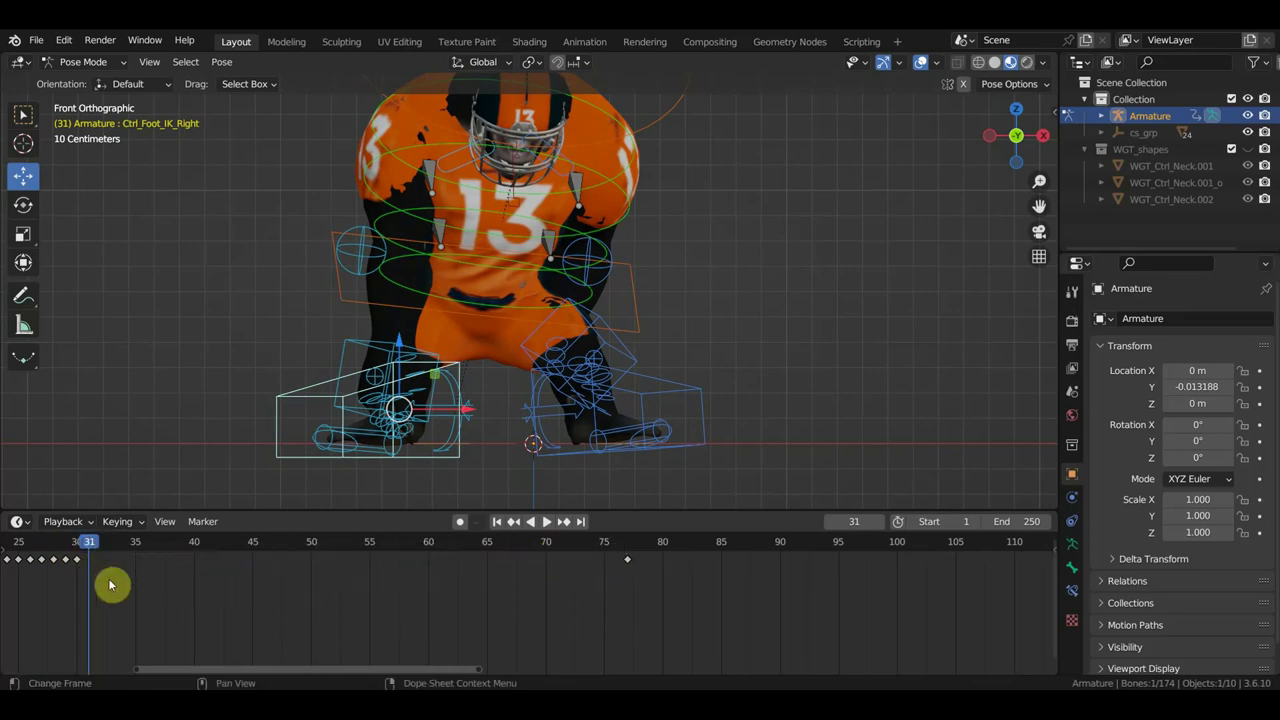
Step: At frame 55, shift the right foot IK control 0.047 m on X and 0.25 m on Y, then keyframe it
drag(91, 551, 408, 583)
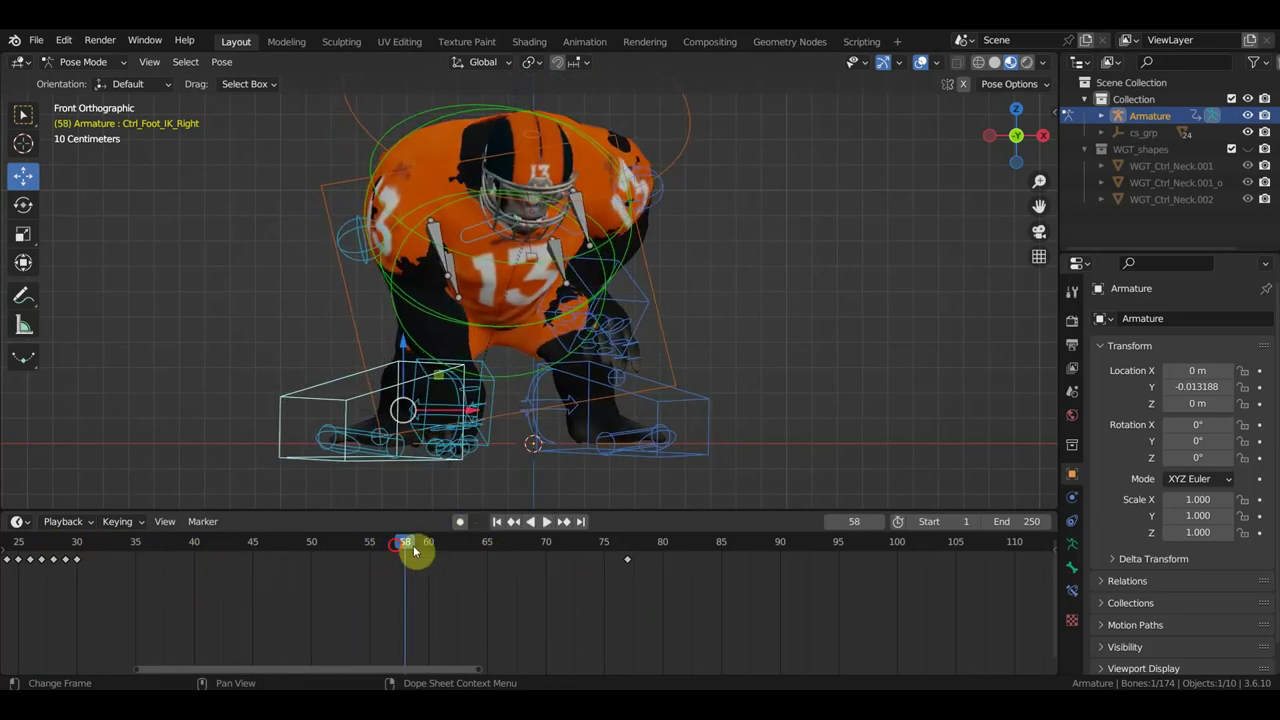
drag(414, 551, 374, 551)
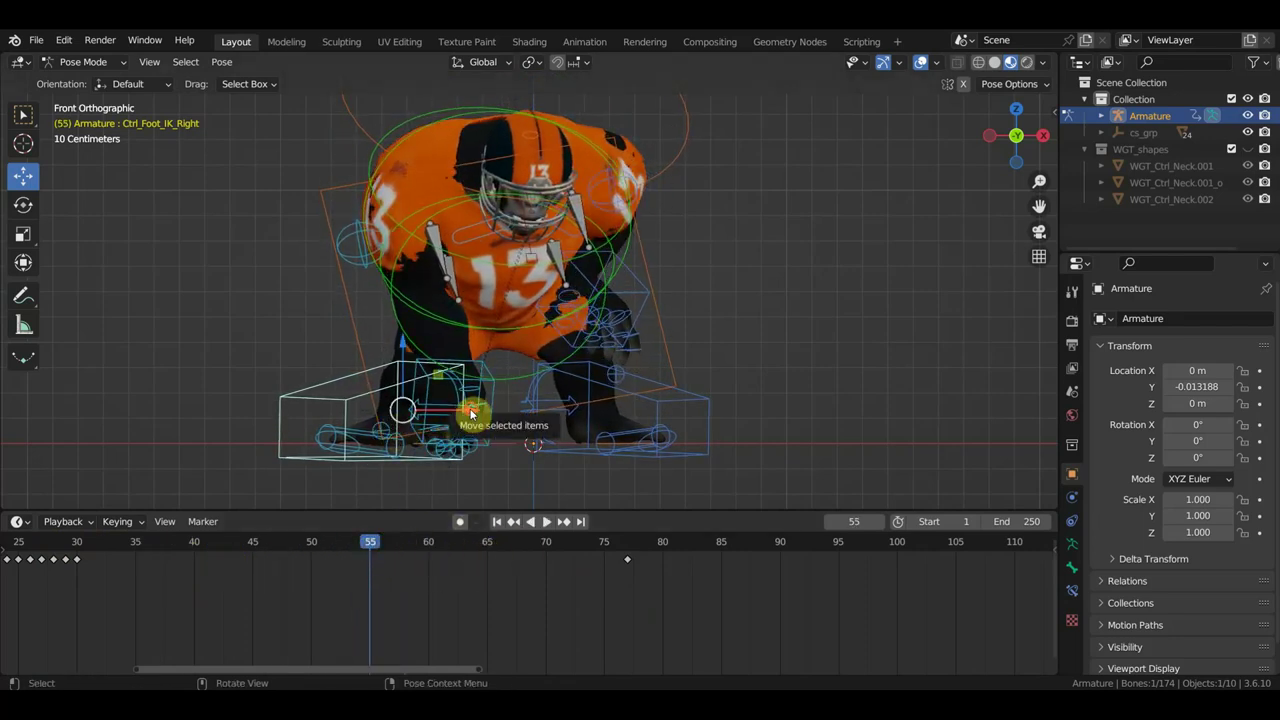
drag(472, 413, 487, 409)
mouse_move(598, 470)
middle_down()
mouse_move(709, 471)
mouse_move(671, 477)
mouse_move(583, 456)
middle_up()
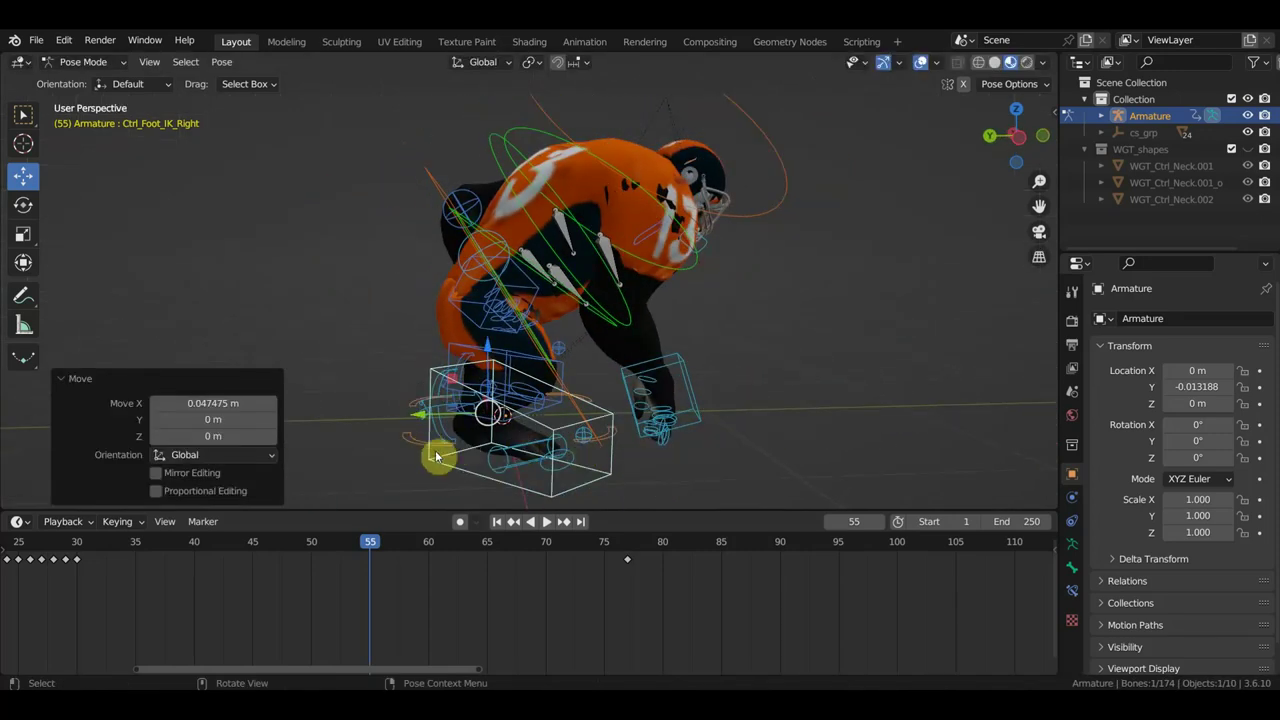
key(g)
key(y)
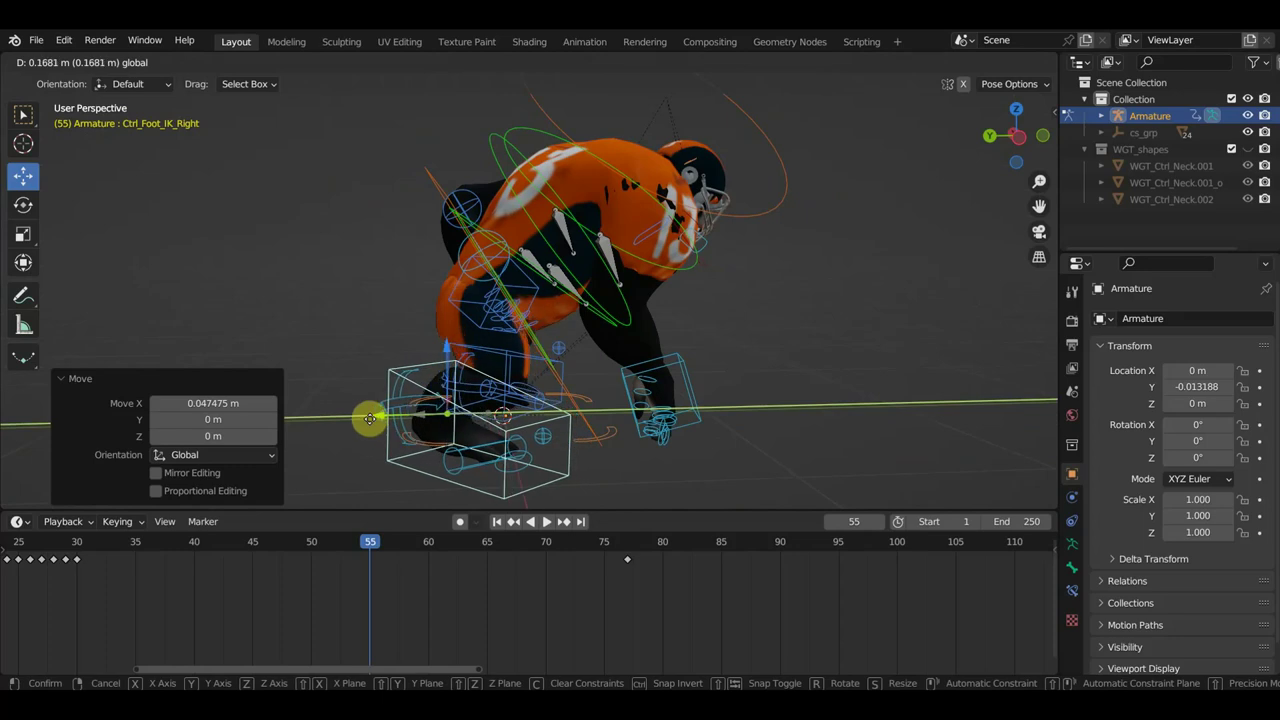
click(371, 434)
mouse_move(753, 497)
middle_down()
mouse_move(420, 500)
mouse_move(432, 498)
middle_up()
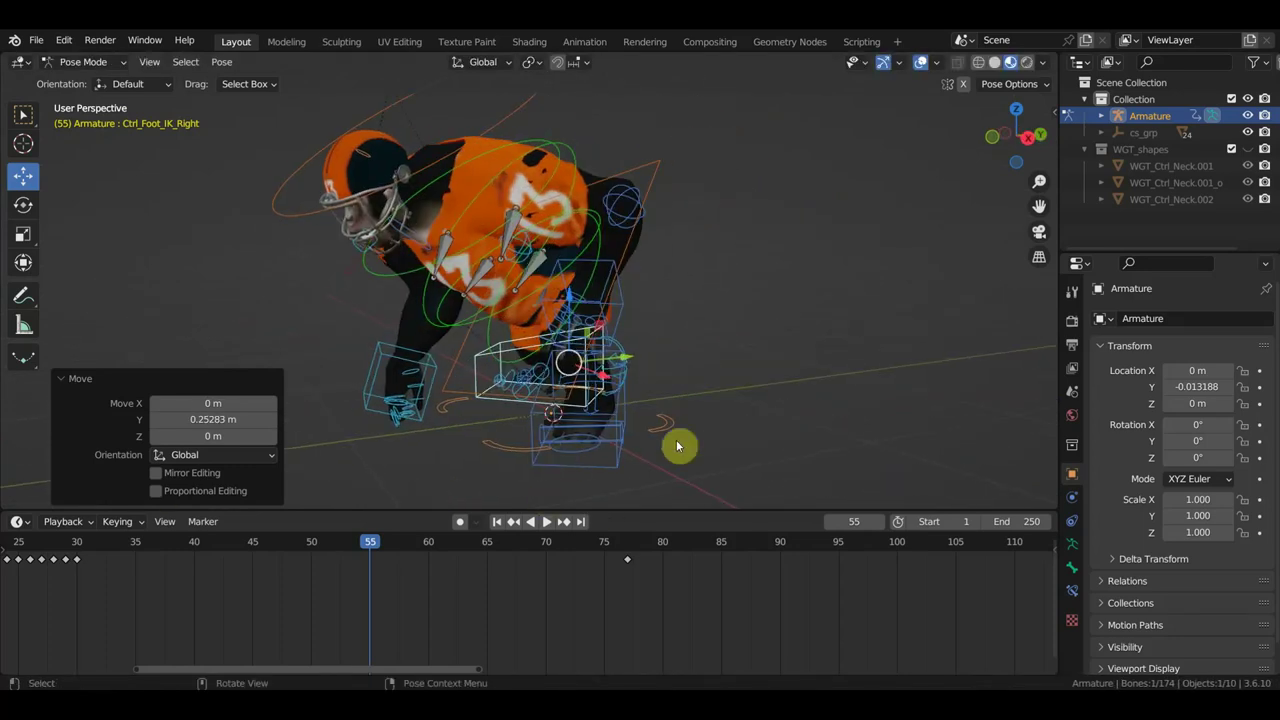
key(i)
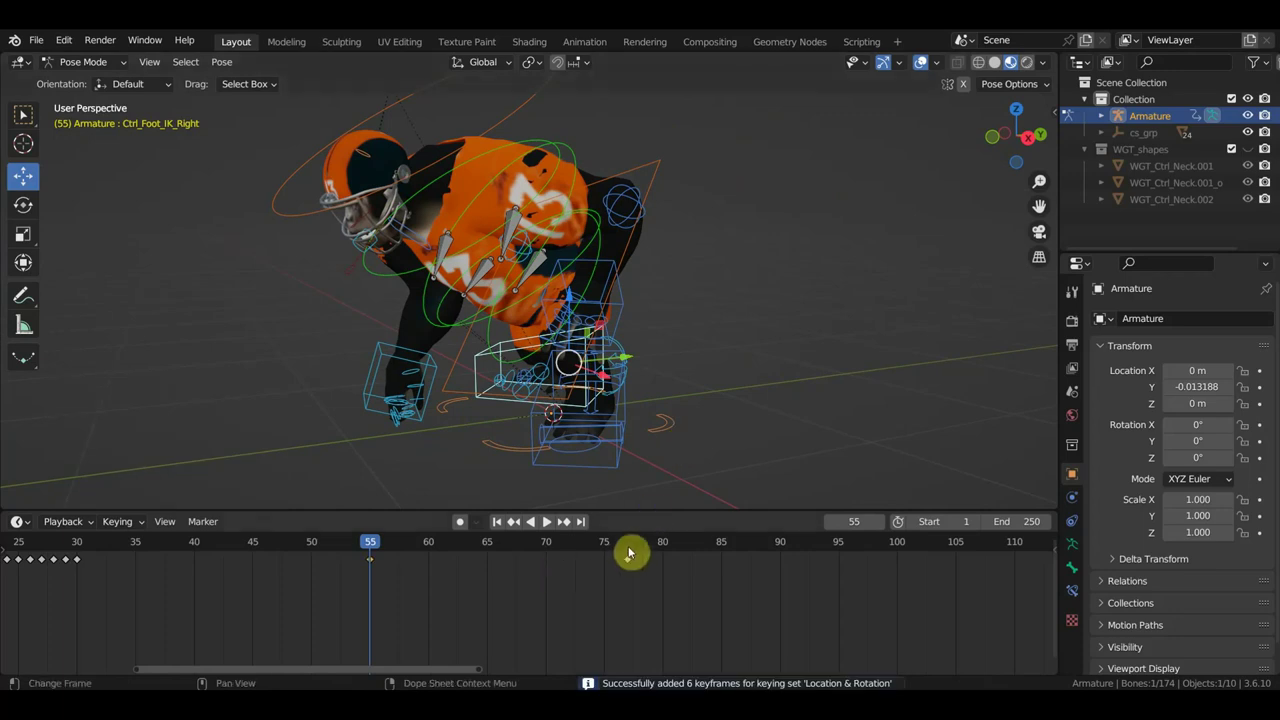
Step: Select the foot key near frame 77 and play back the crouch
click(619, 559)
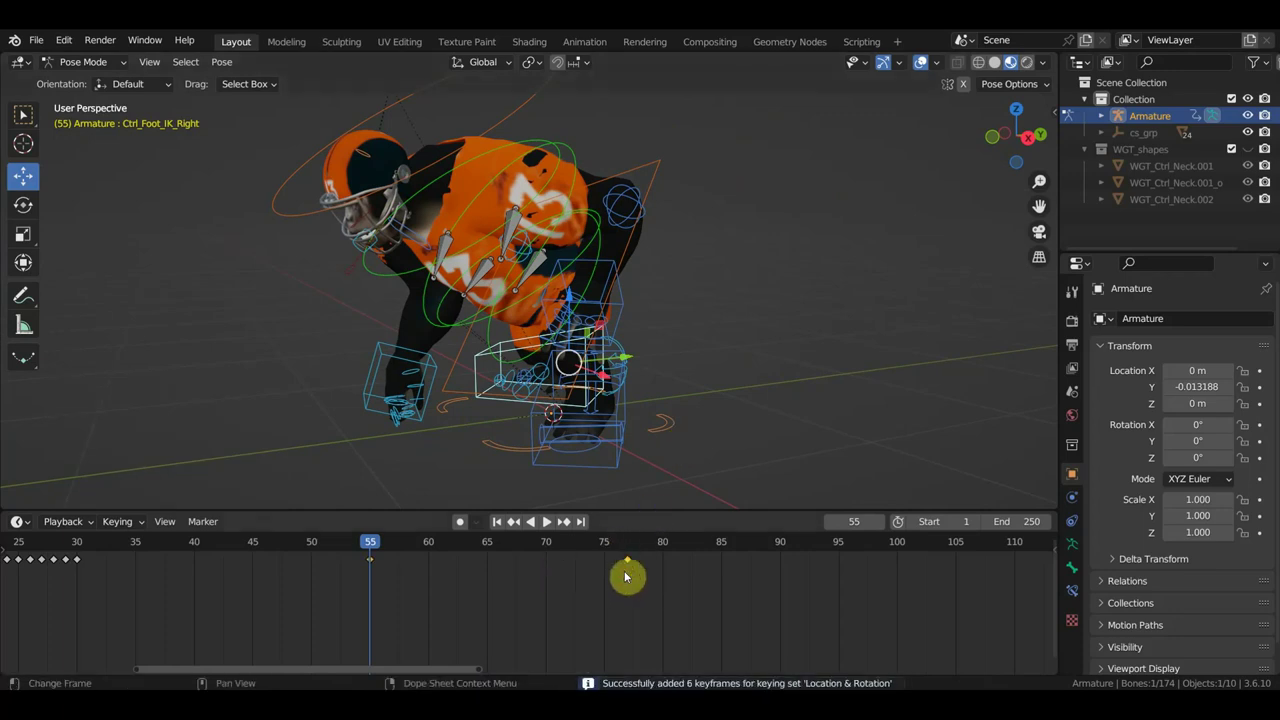
mouse_move(737, 353)
middle_down()
mouse_move(828, 354)
mouse_move(626, 471)
middle_up()
key(space)
mouse_move(331, 542)
mouse_down()
mouse_move(191, 540)
mouse_move(602, 575)
mouse_up()
Step: Review the crouching player from front, angled and right-side views, selecting the hips control
key(KP_1)
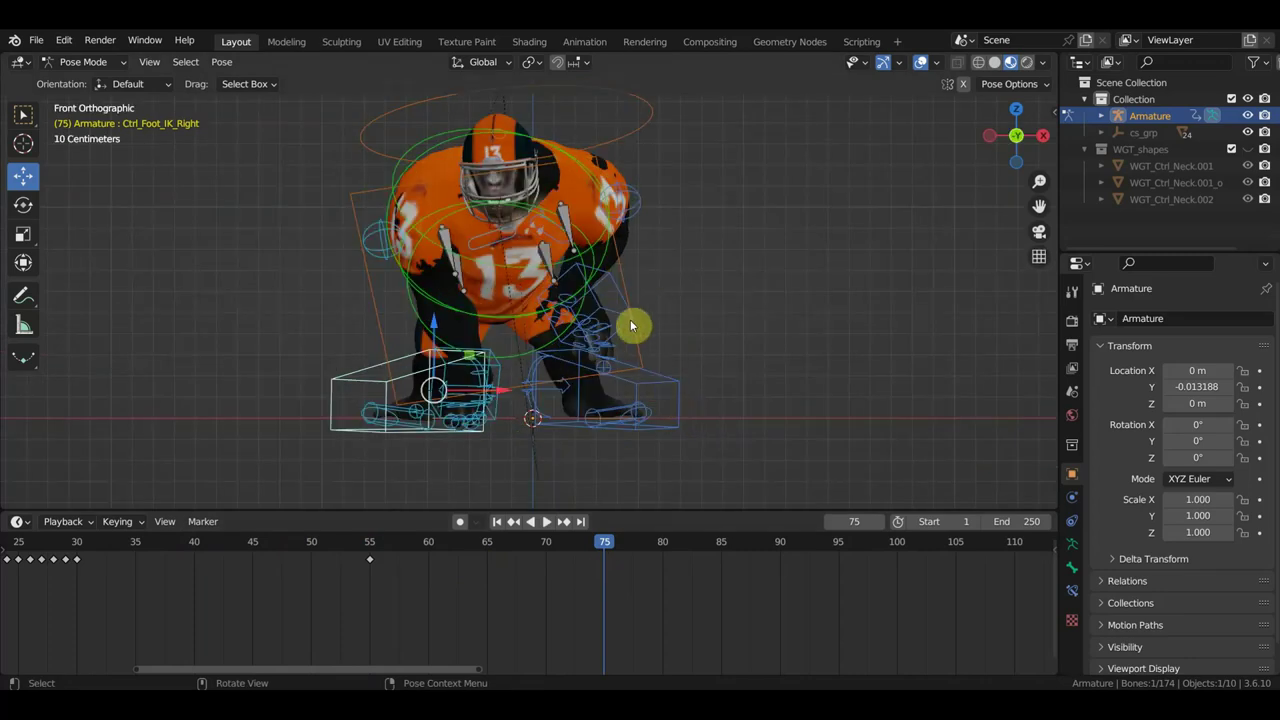
mouse_move(598, 148)
middle_down()
mouse_move(517, 201)
mouse_move(371, 220)
mouse_move(606, 305)
mouse_move(597, 281)
mouse_move(643, 321)
middle_up()
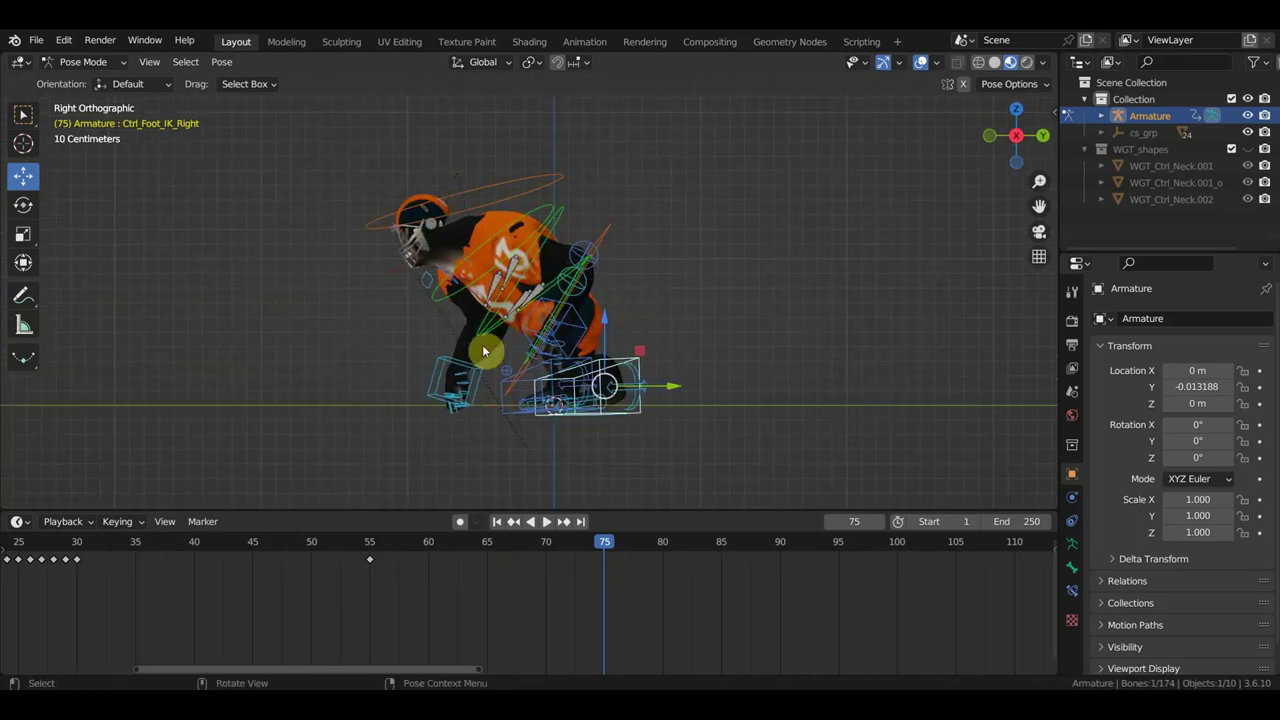
scroll(477, 323, up, 1)
middle_drag(483, 328, 810, 333)
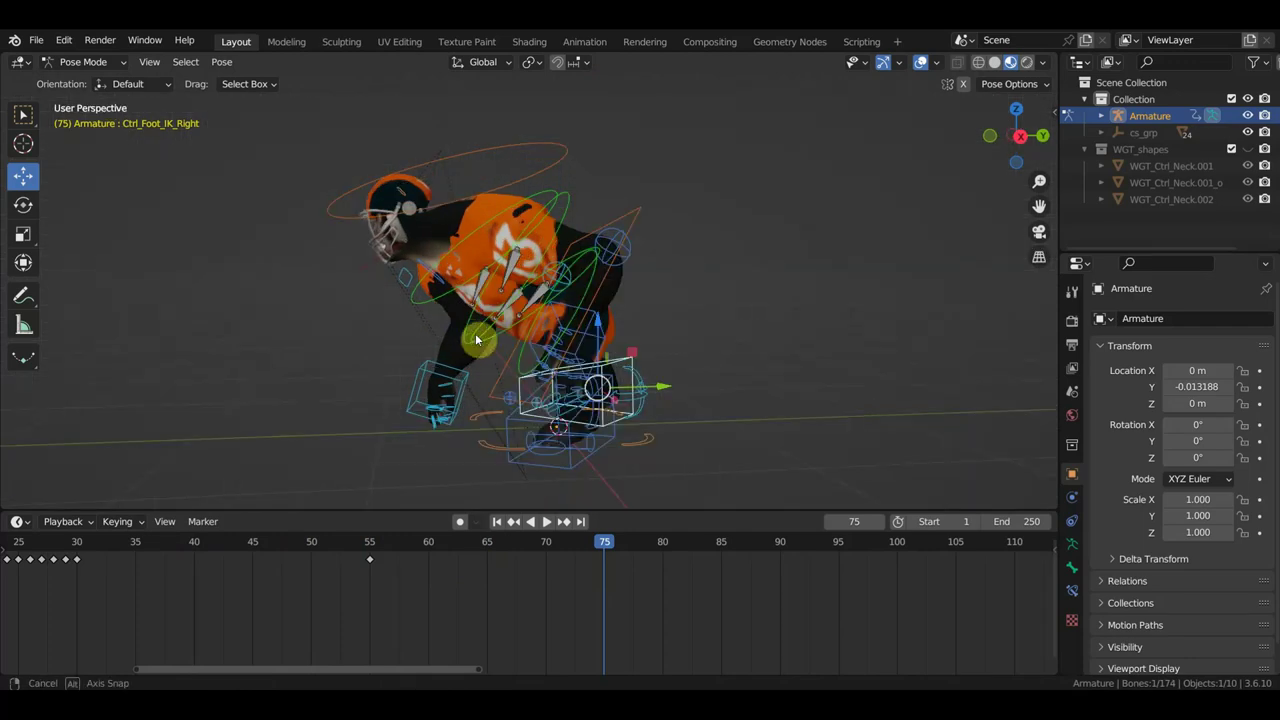
key(KP_1)
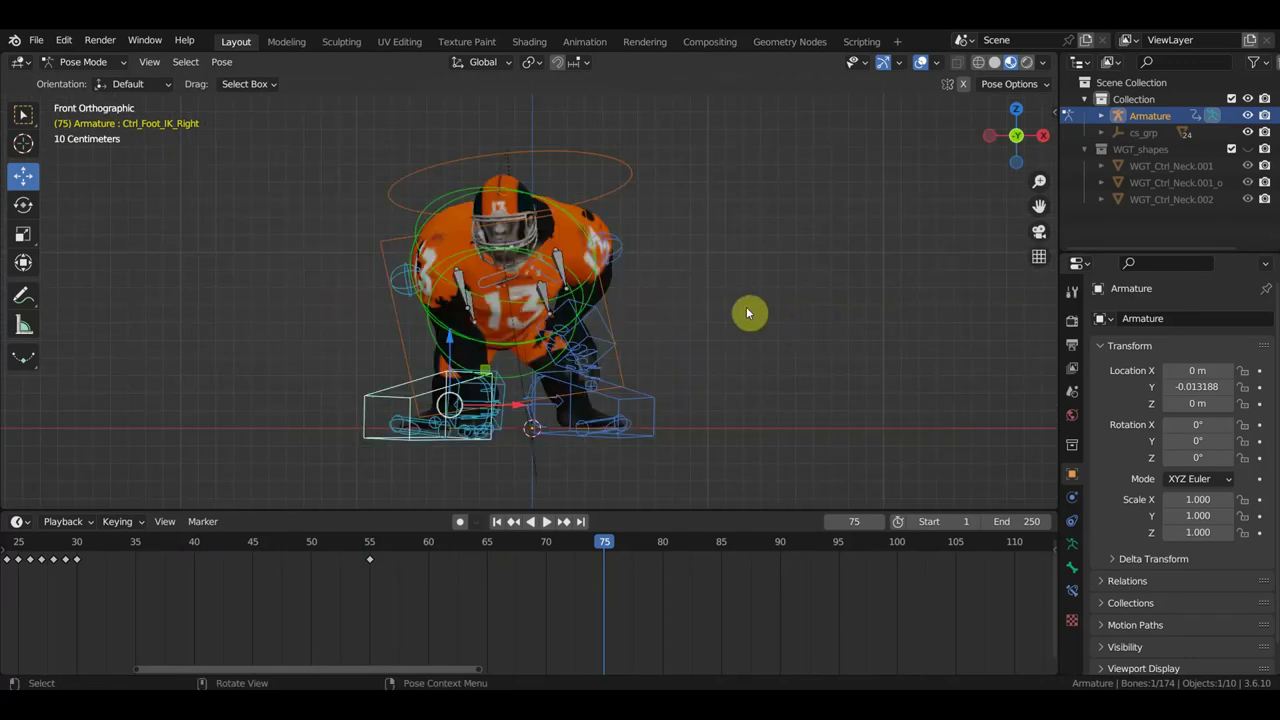
mouse_move(660, 318)
middle_down()
mouse_move(509, 337)
mouse_move(528, 346)
mouse_move(515, 283)
middle_up()
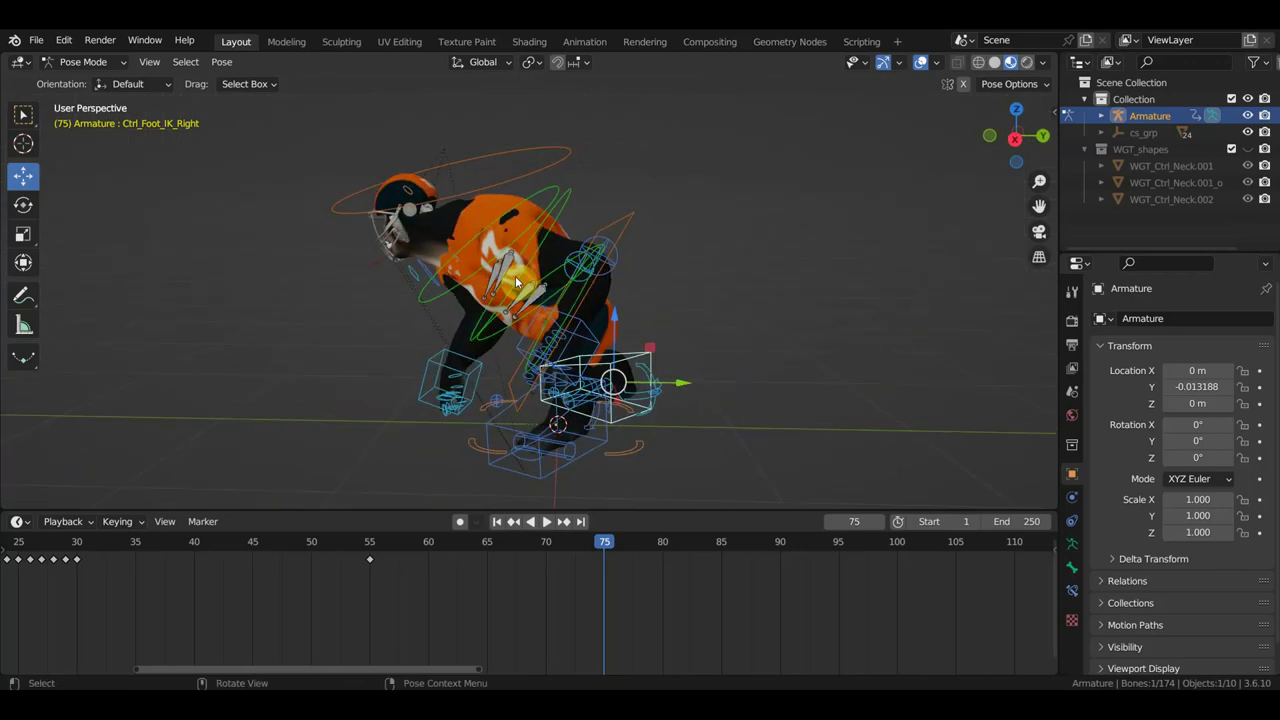
click(626, 222)
key(KP_3)
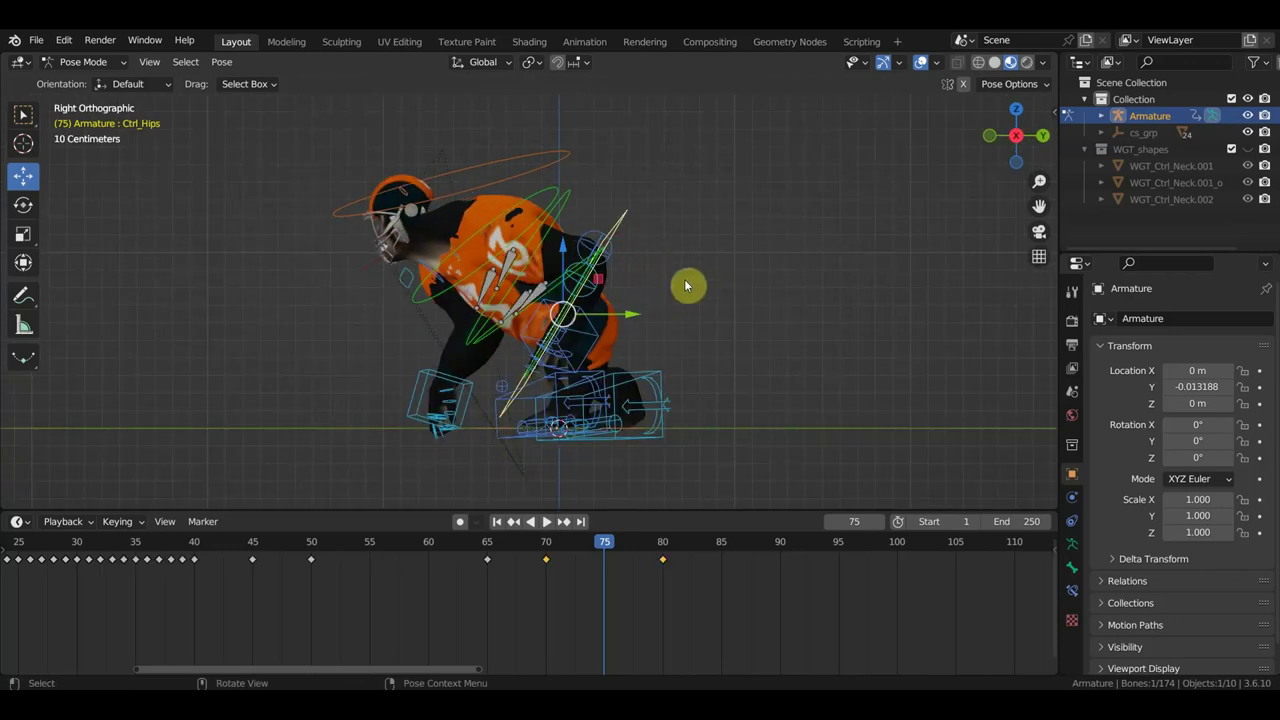
Step: Tilt the hips control in two small rotations and keyframe the pose at frame 75
key(r)
click(751, 328)
middle_drag(751, 331, 942, 345)
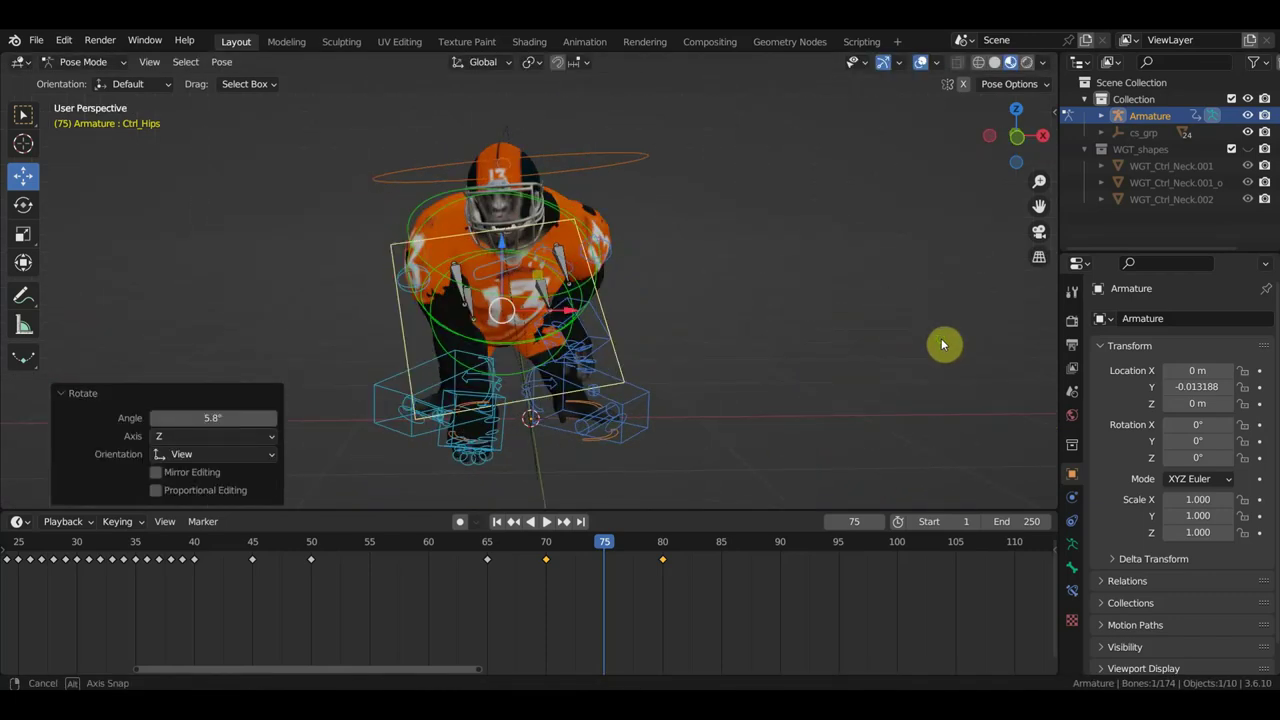
key(r)
click(922, 369)
mouse_move(922, 369)
middle_down()
mouse_move(860, 394)
mouse_move(702, 358)
middle_up()
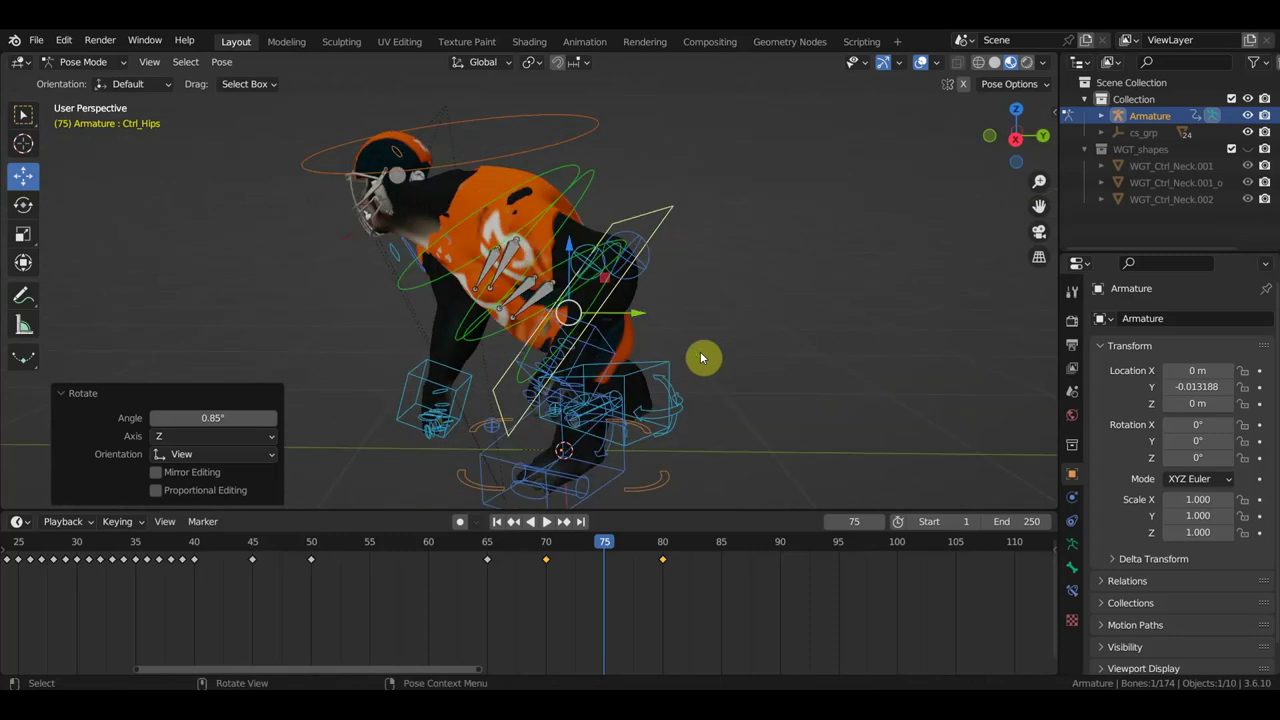
key(KP_3)
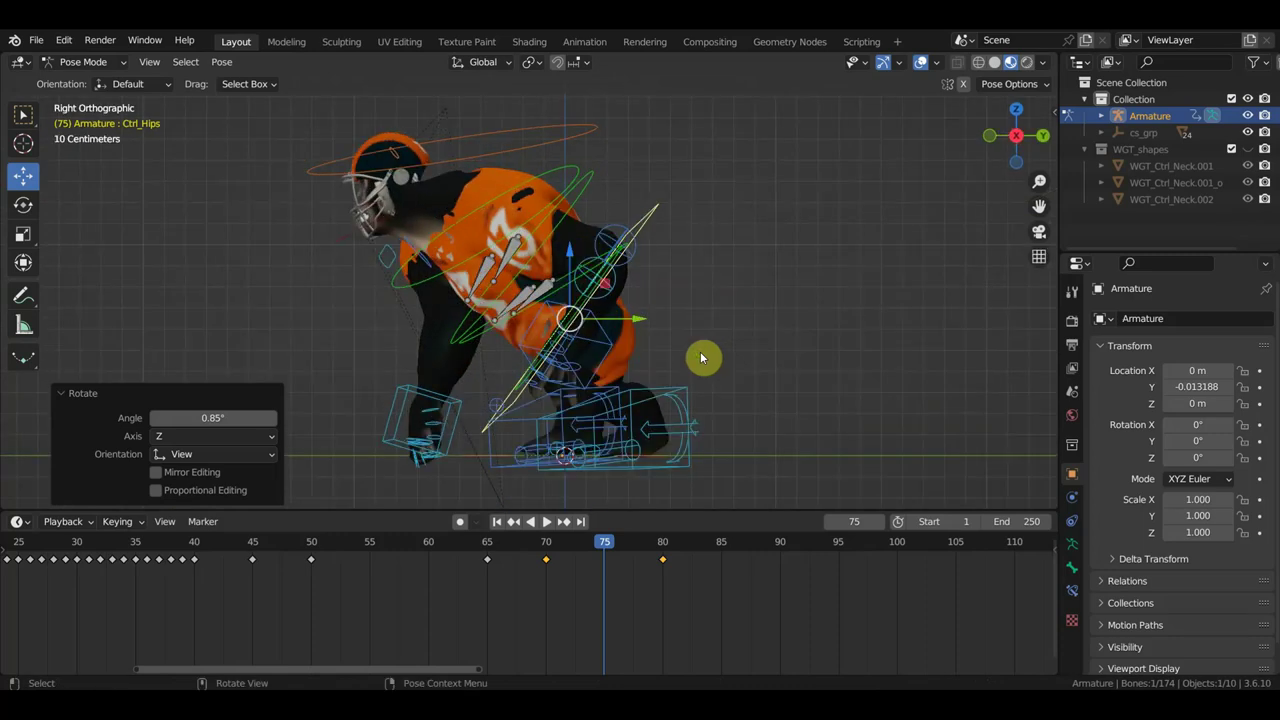
key(i)
Step: At frame 57, rotate the hips again, keyframe it, and play back to frame 66 to review
mouse_move(612, 543)
mouse_down()
mouse_move(654, 542)
mouse_move(392, 541)
mouse_up()
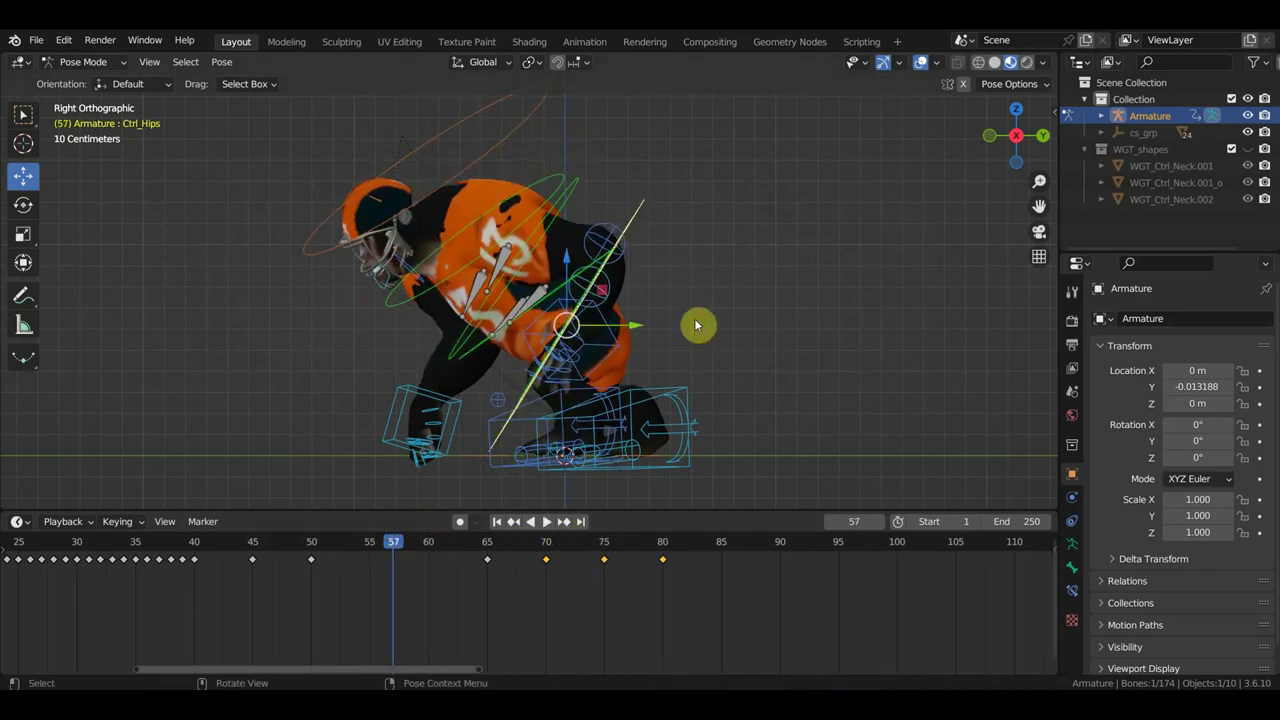
key(r)
click(781, 361)
key(i)
key(space)
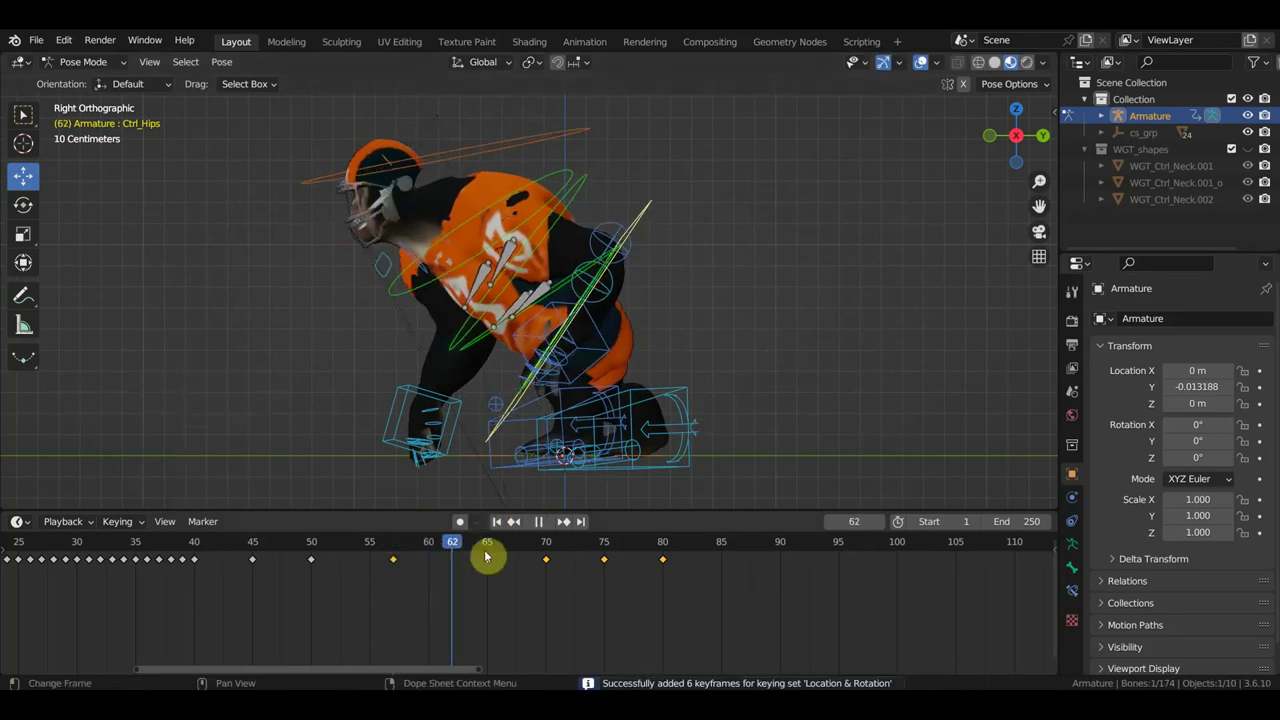
mouse_move(456, 546)
mouse_down()
mouse_move(363, 537)
mouse_move(495, 540)
mouse_up()
key(space)
click(441, 171)
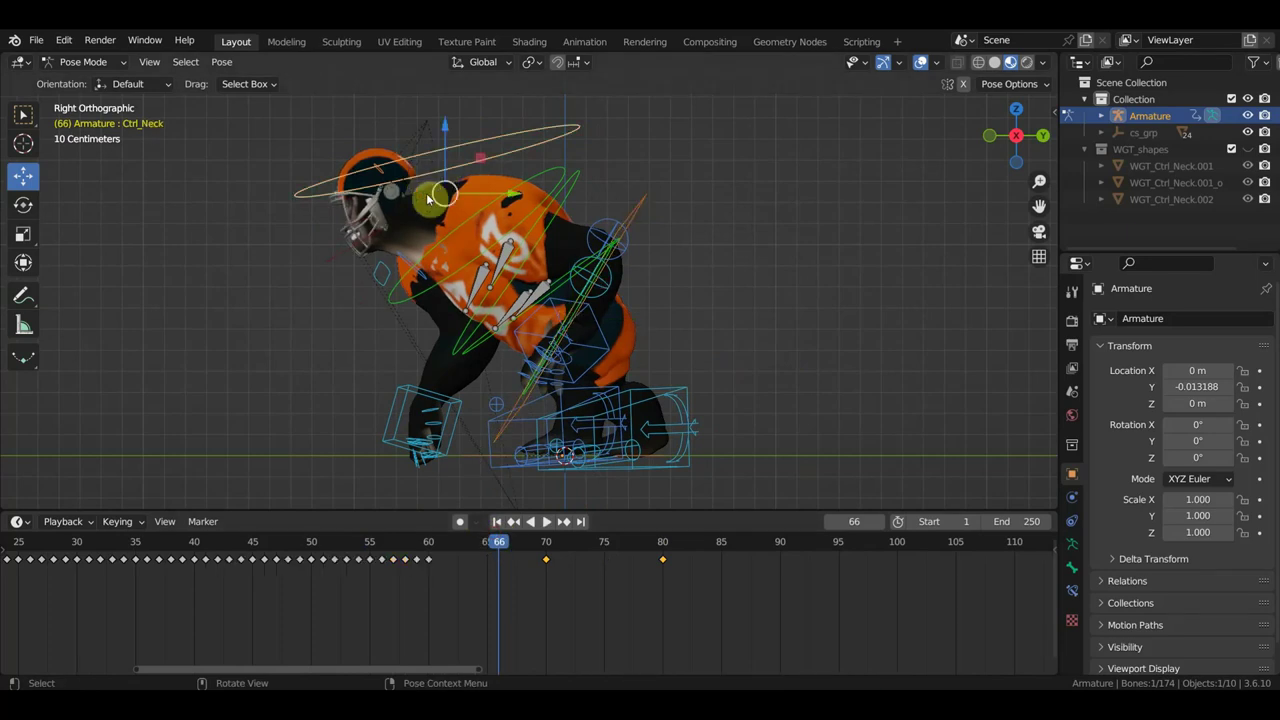
Step: Scrub the neck control's keys from frame 55, play the crouch, stop at frame 40, and orbit to the front
mouse_move(505, 545)
mouse_down()
mouse_move(370, 543)
mouse_move(491, 566)
mouse_move(394, 545)
mouse_up()
mouse_move(445, 589)
mouse_down()
mouse_move(466, 601)
mouse_move(397, 556)
mouse_move(669, 567)
mouse_move(286, 537)
mouse_move(229, 528)
mouse_move(563, 549)
mouse_move(200, 500)
mouse_move(374, 537)
mouse_move(586, 543)
mouse_move(416, 525)
mouse_up()
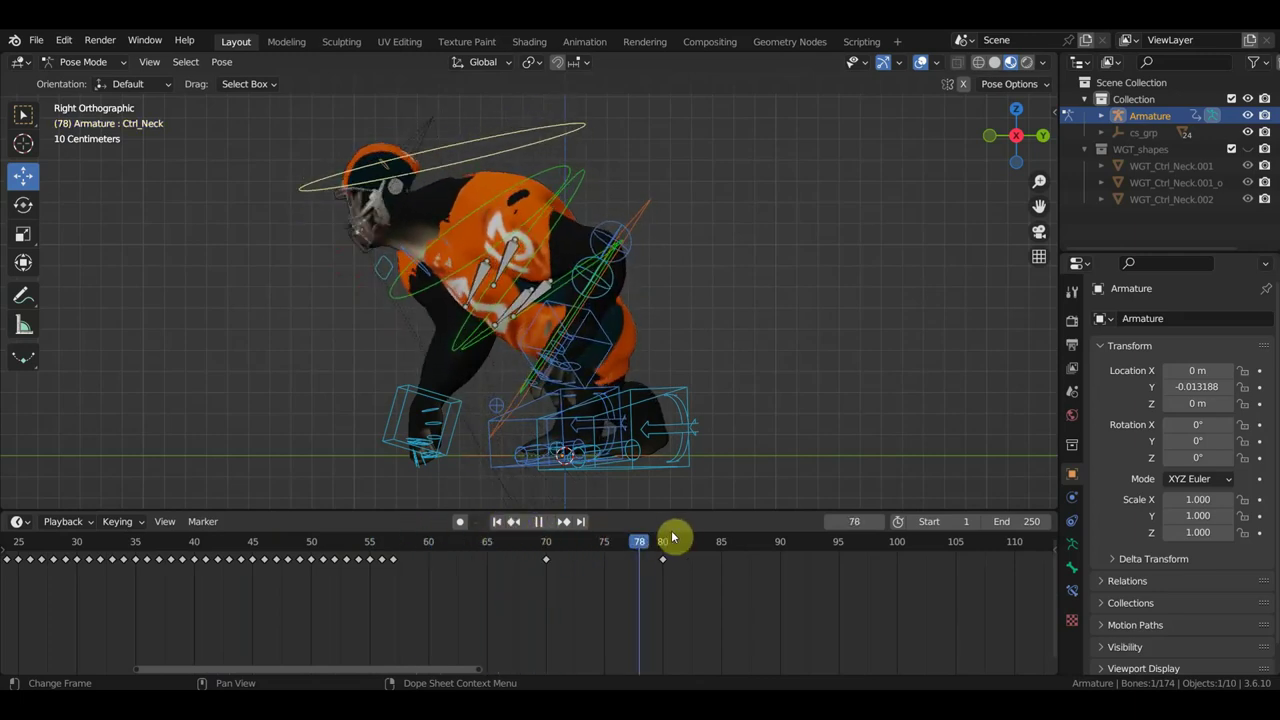
drag(578, 521, 194, 521)
key(space)
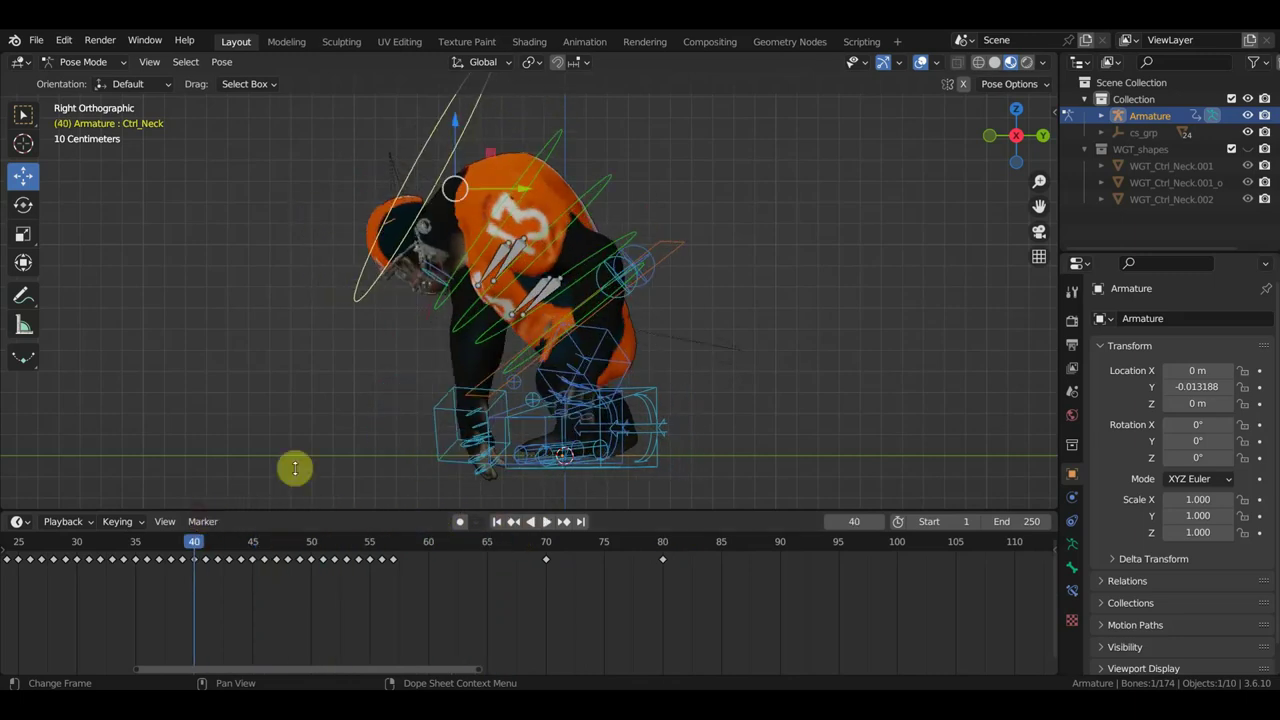
mouse_move(686, 314)
middle_down()
mouse_move(846, 320)
mouse_move(860, 309)
mouse_move(849, 302)
middle_up()
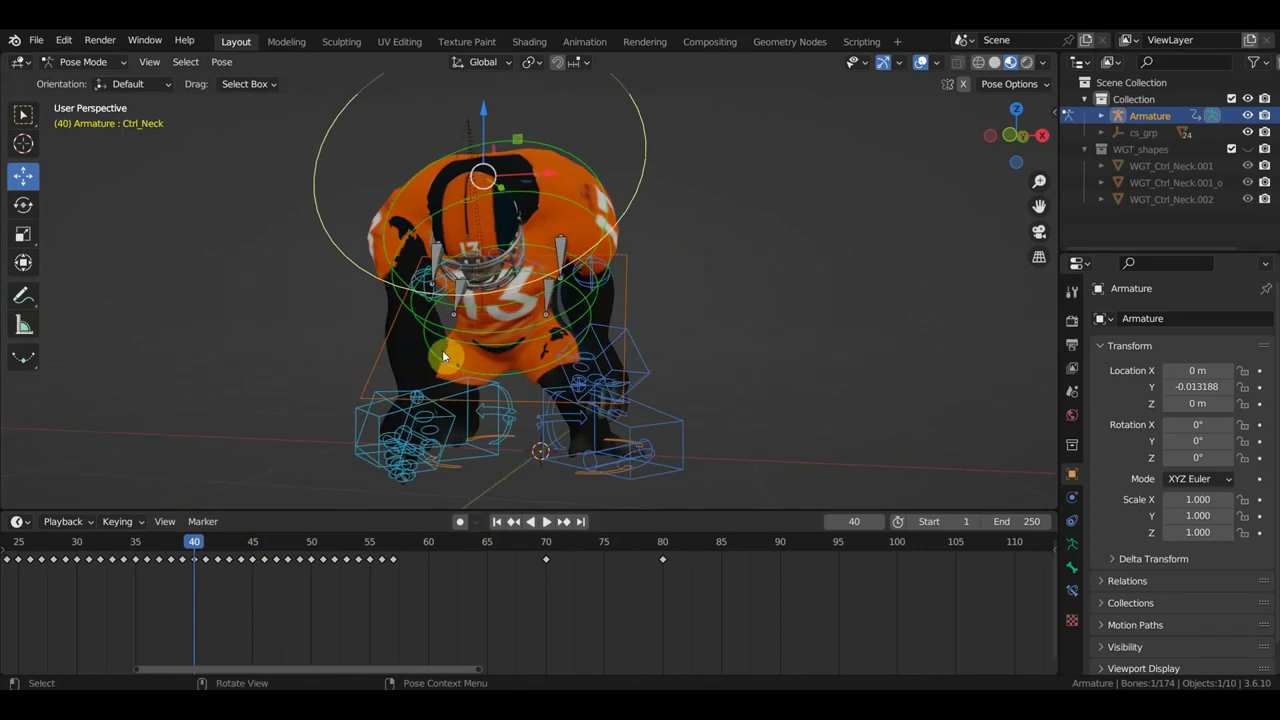
Step: Nudge the right shoulder control up slightly and keyframe it at frame 39
middle_drag(498, 321, 445, 283)
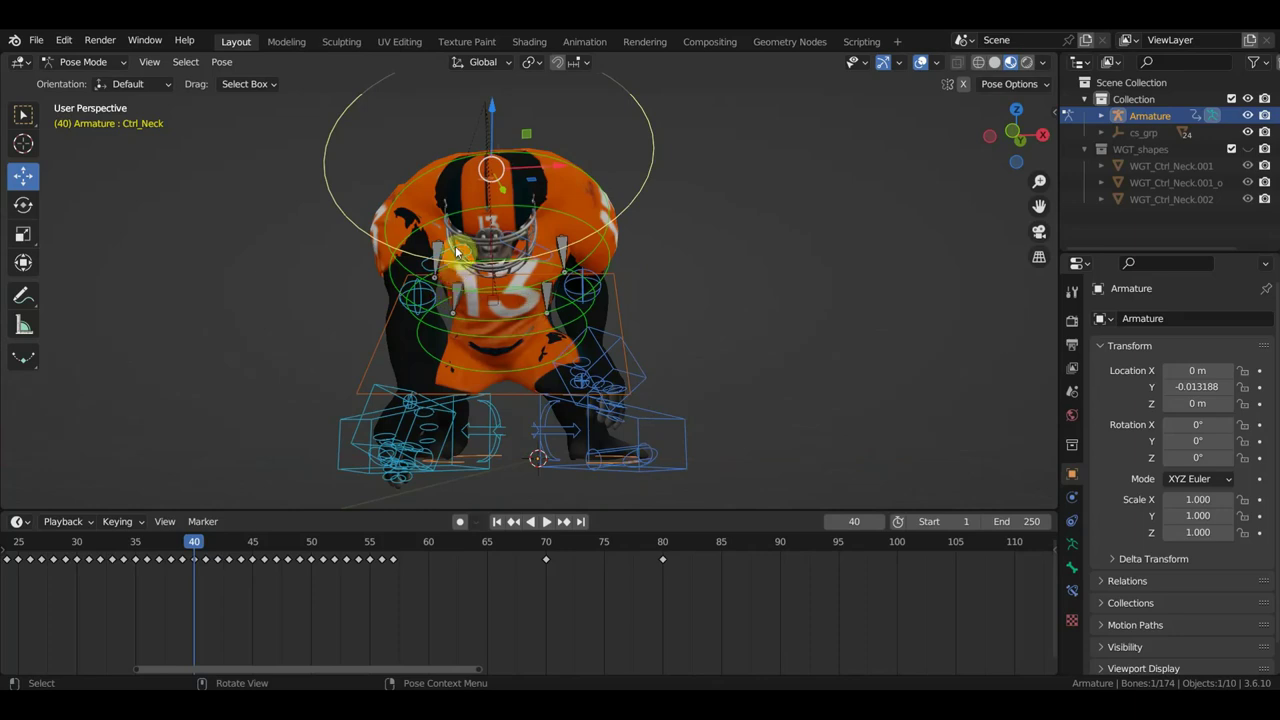
mouse_move(502, 228)
middle_down()
mouse_move(568, 244)
mouse_move(516, 262)
middle_up()
click(506, 264)
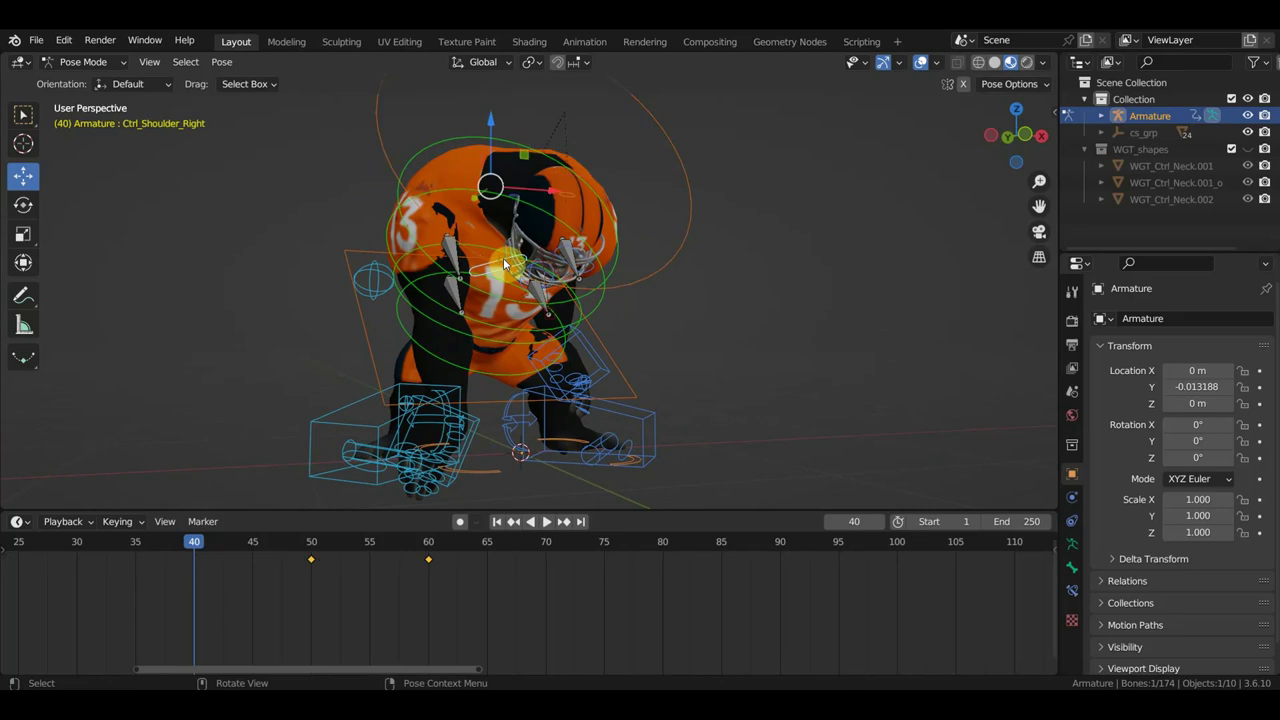
click(306, 543)
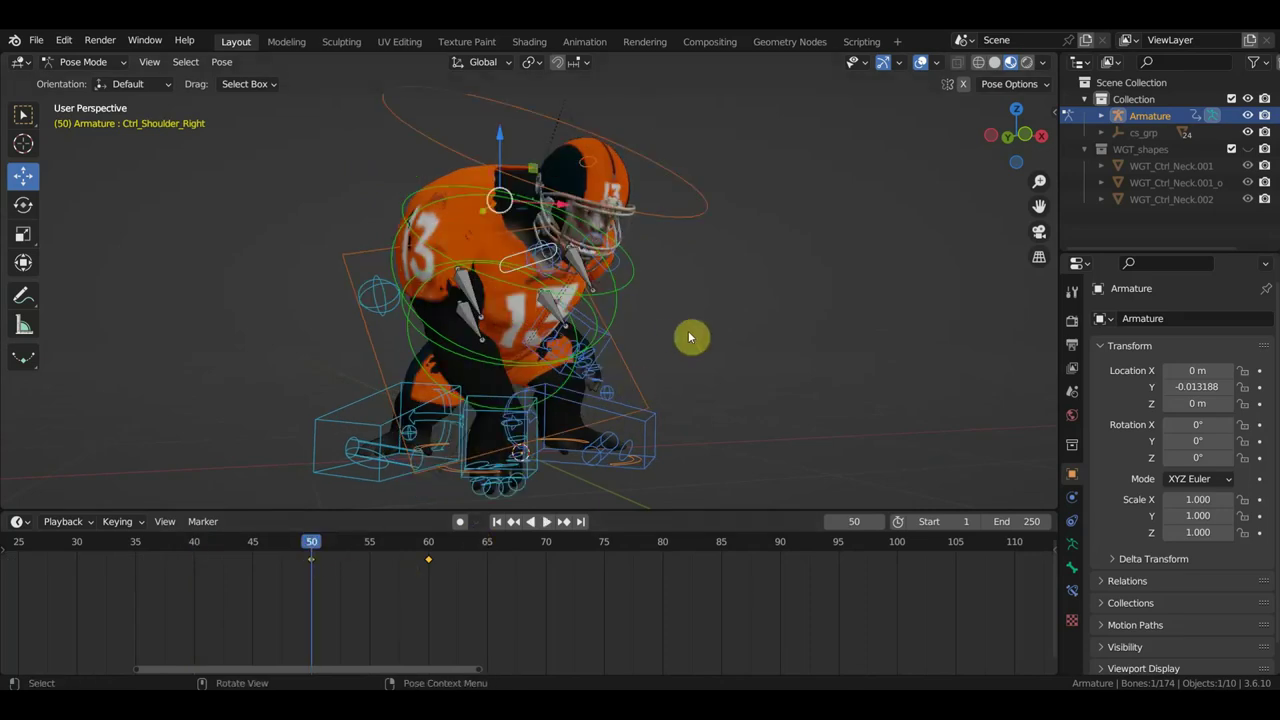
key(KP_3)
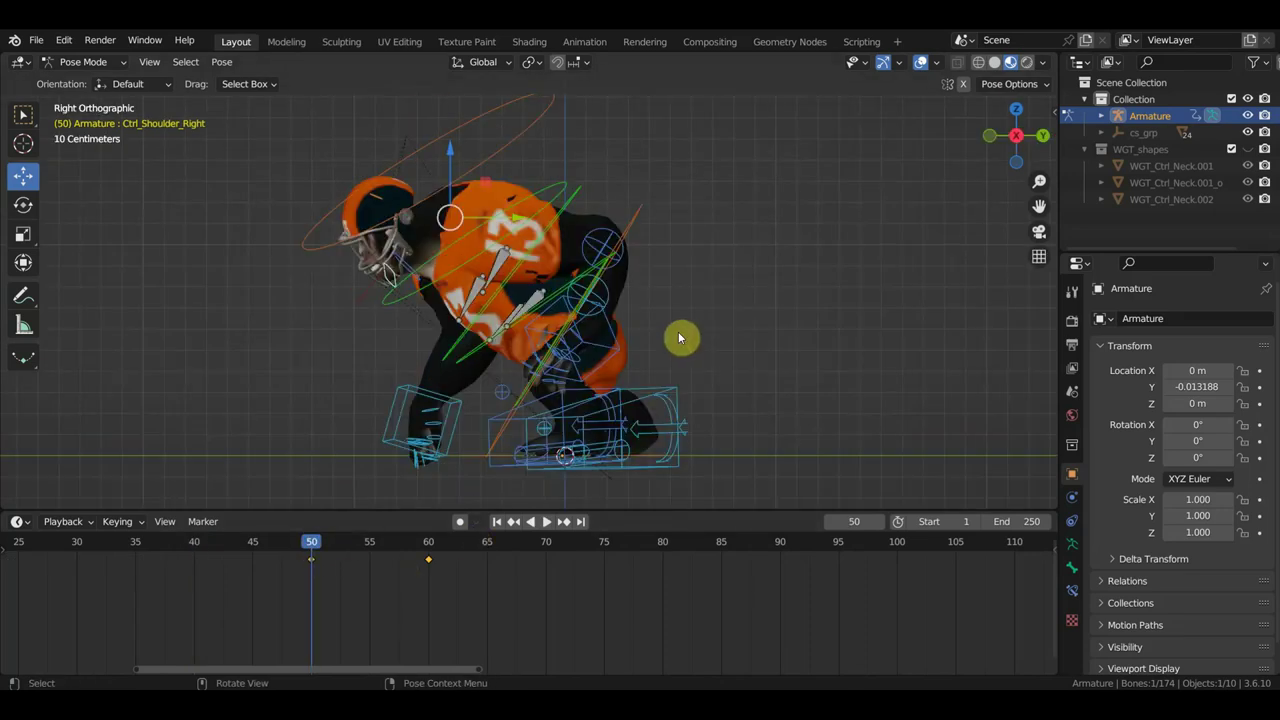
key(KP_1)
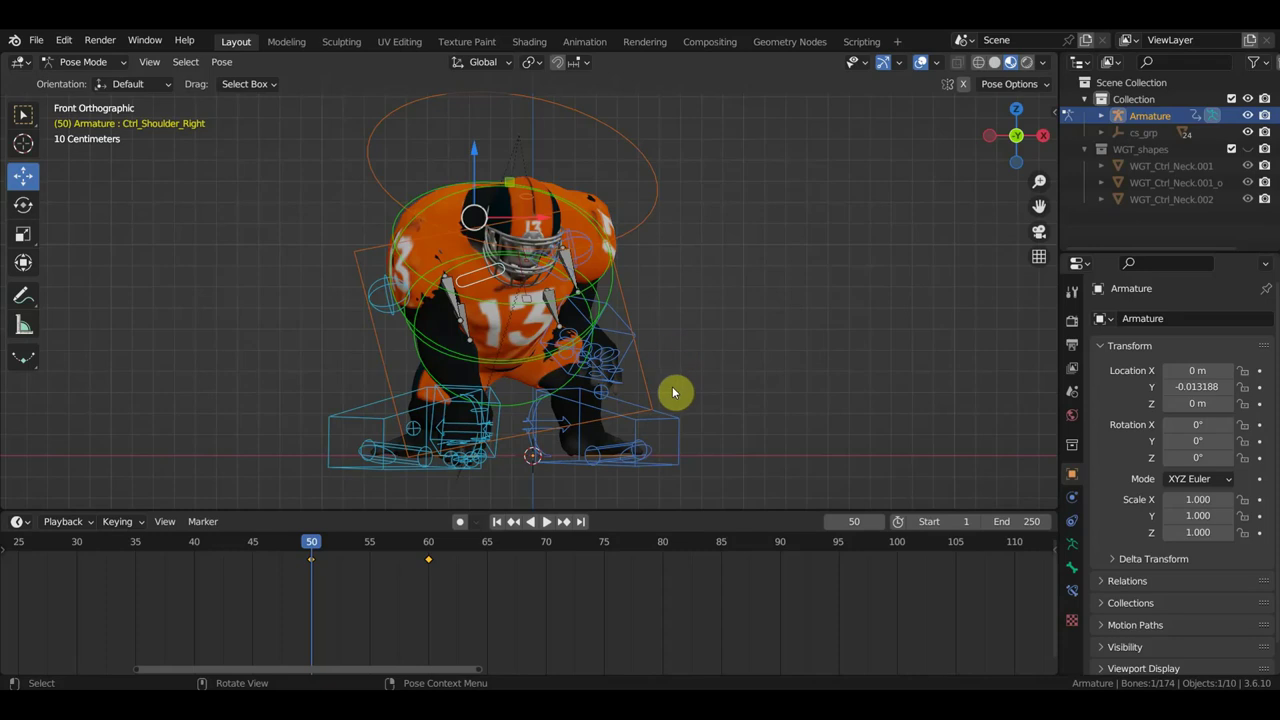
click(184, 545)
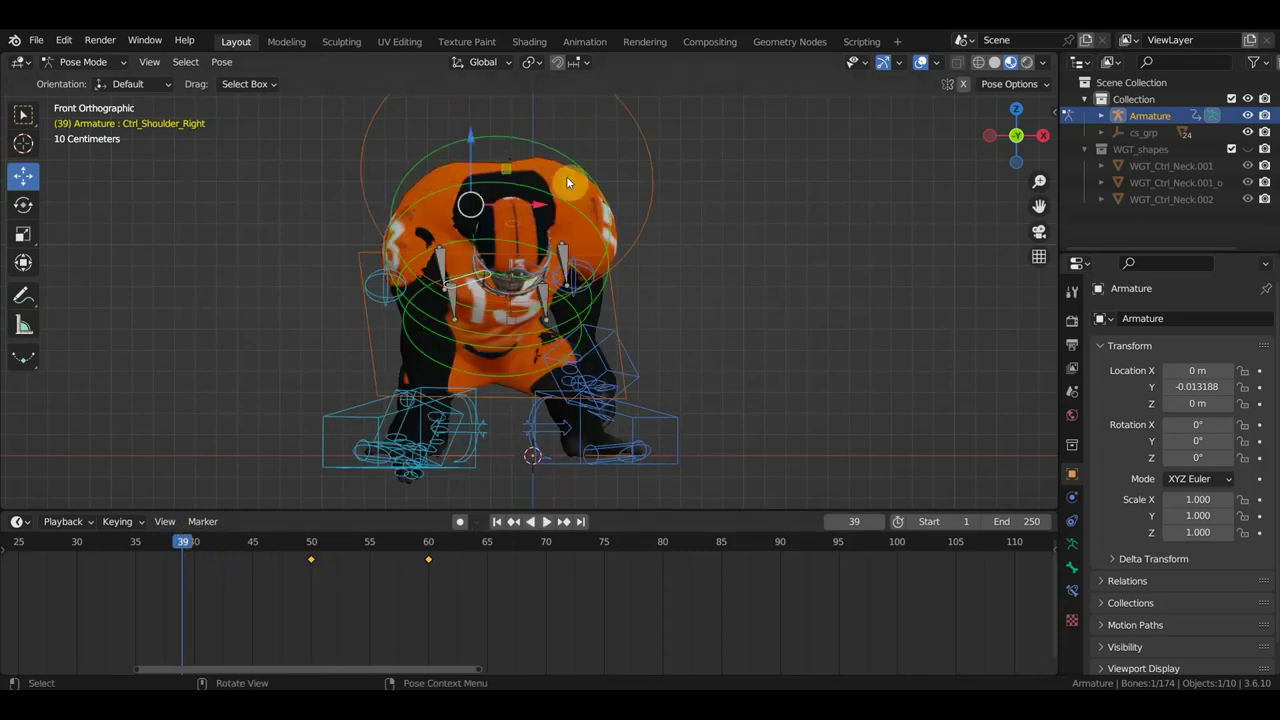
drag(469, 137, 466, 129)
key(i)
Step: At frame 60, raise the right shoulder control 0.06 m along Z, then start lowering the left shoulder
key(space)
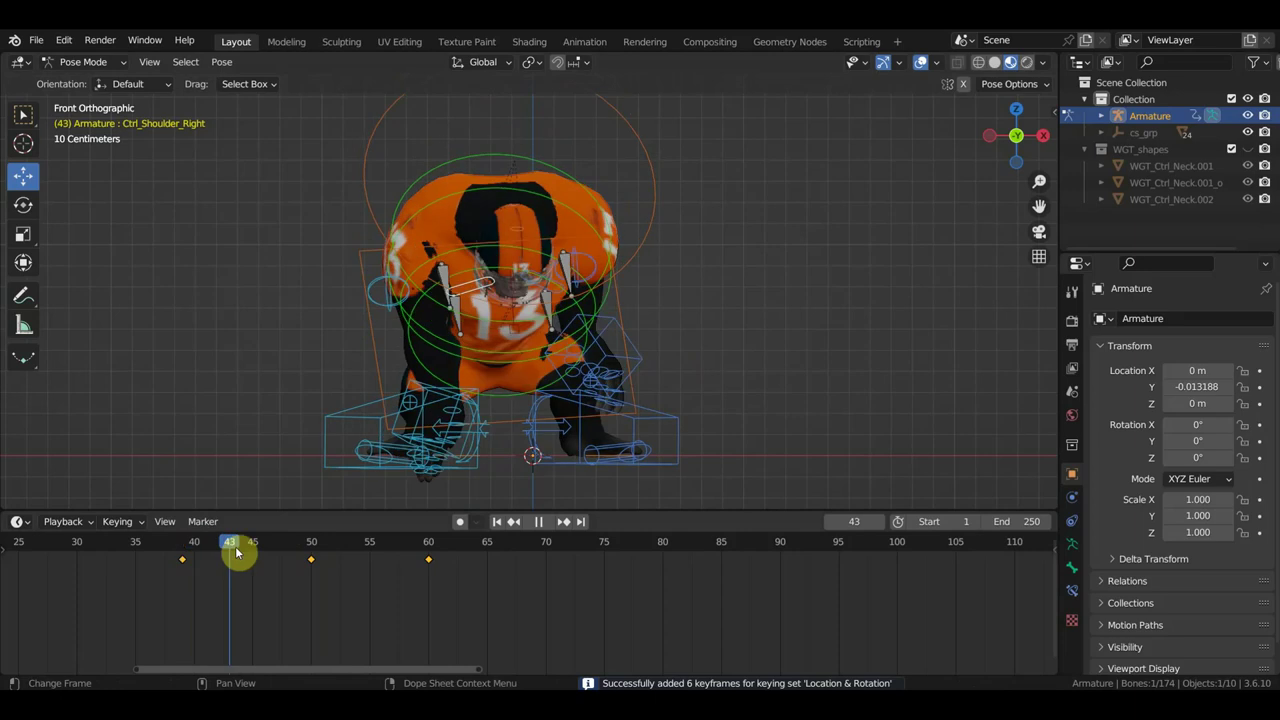
drag(313, 565, 448, 585)
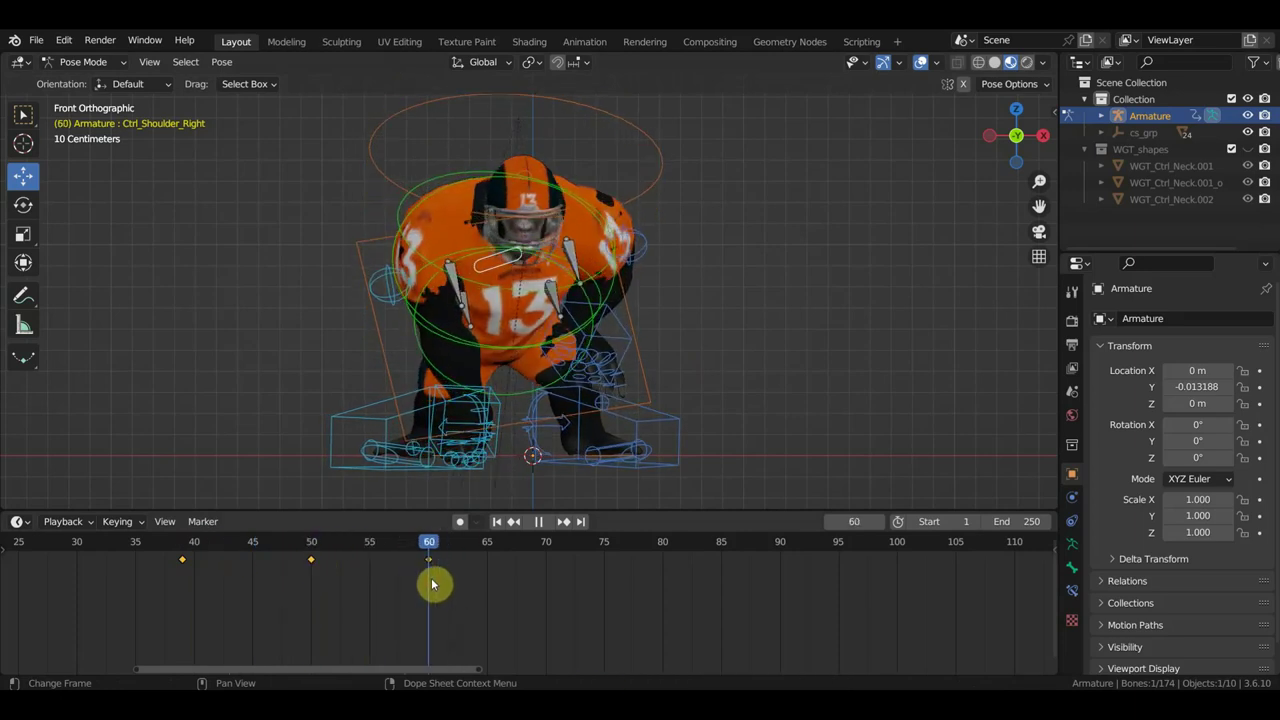
key(space)
key(g)
key(z)
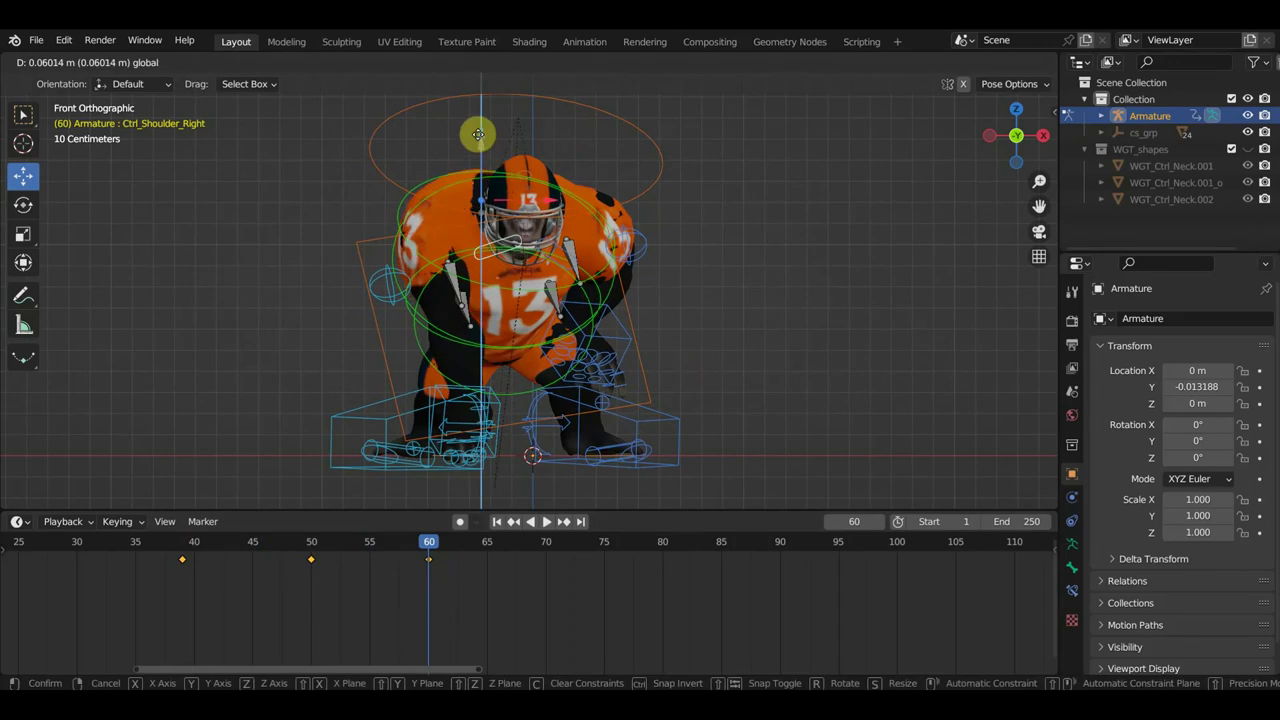
click(478, 134)
scroll(593, 260, up, 2)
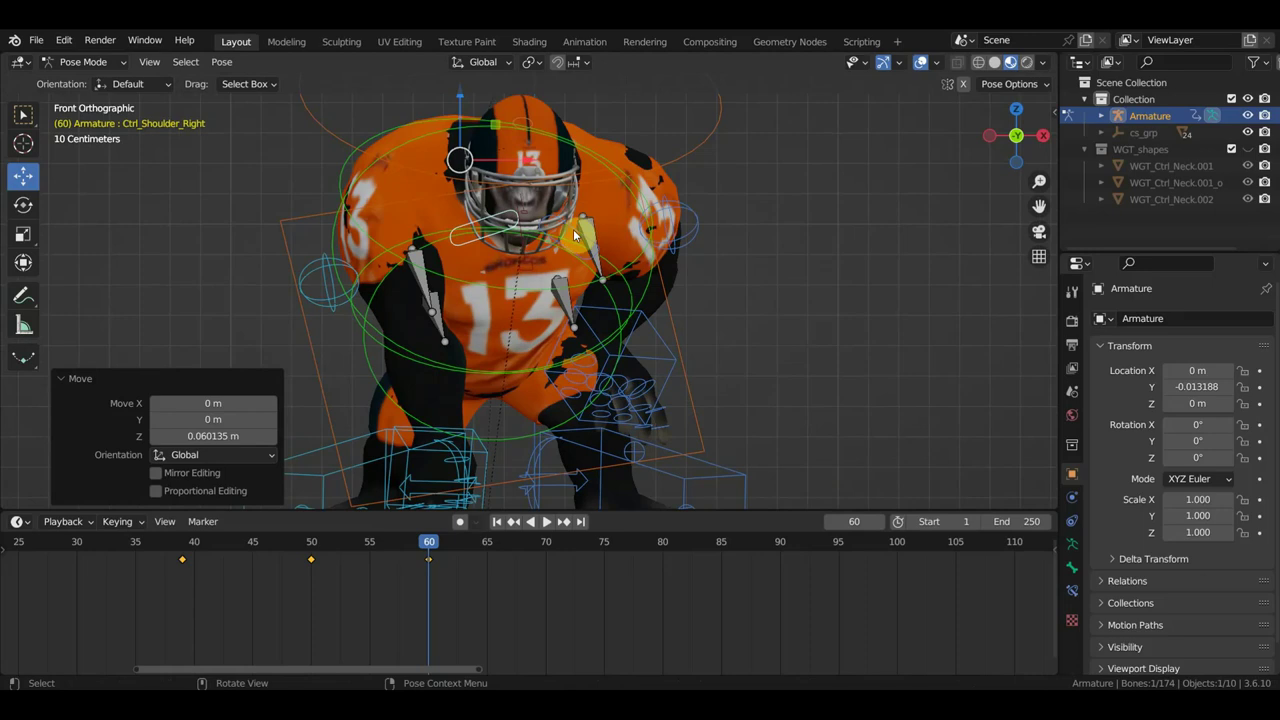
click(576, 236)
drag(541, 93, 568, 108)
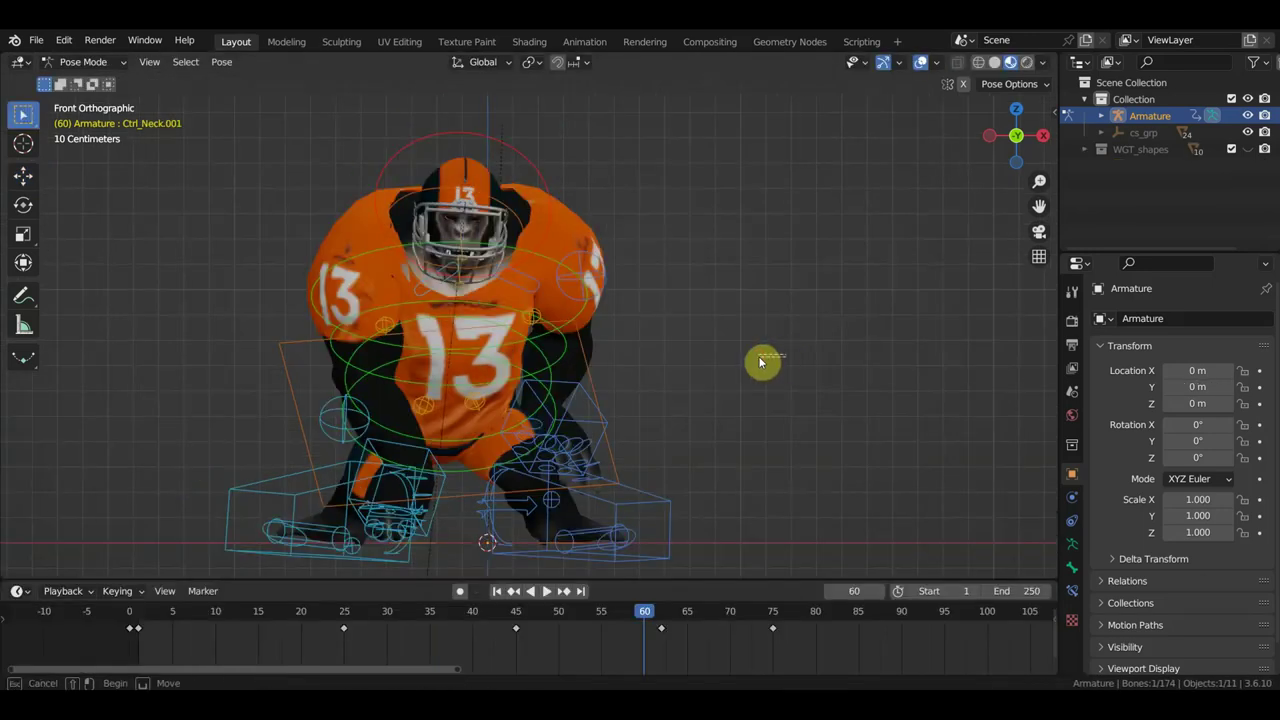
Step: Play and scrub the crouch between frames 21 and 78, reframe the character, and rewind to frame 0
key(space)
mouse_move(651, 614)
mouse_down()
mouse_move(405, 614)
mouse_move(583, 634)
mouse_up()
key(space)
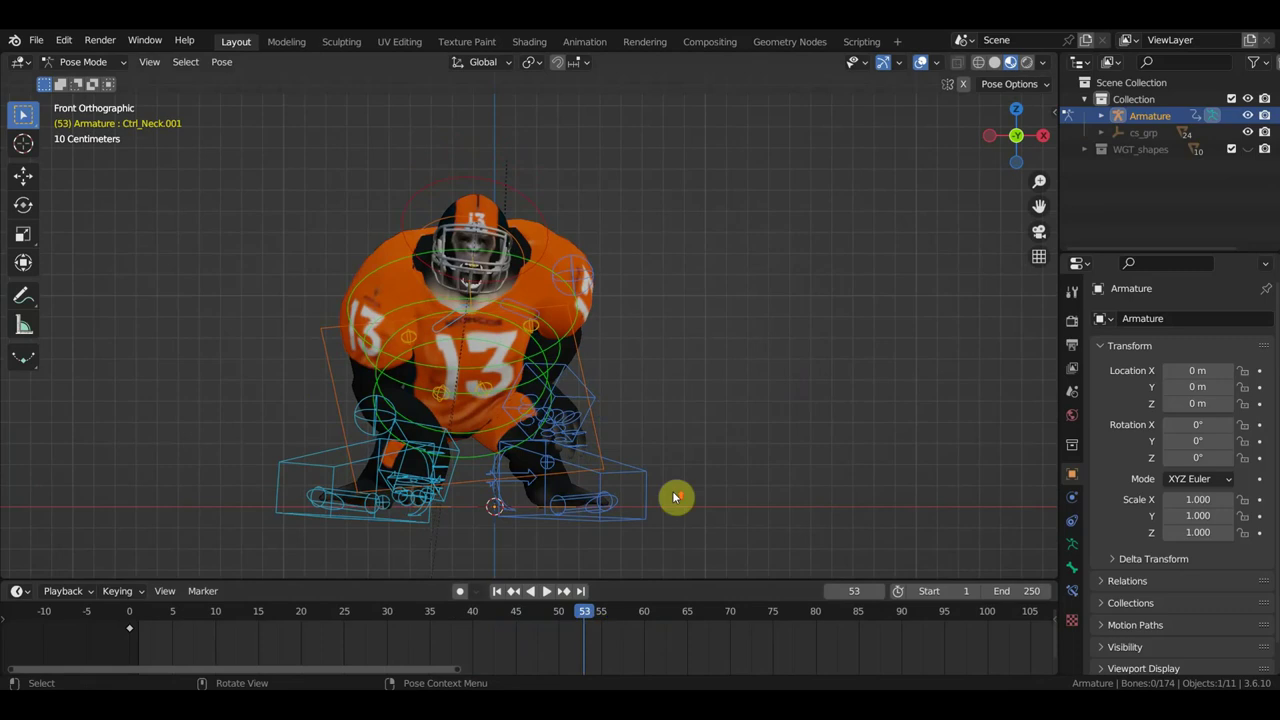
scroll(674, 497, up, 5)
shift+middle_drag(702, 352, 787, 434)
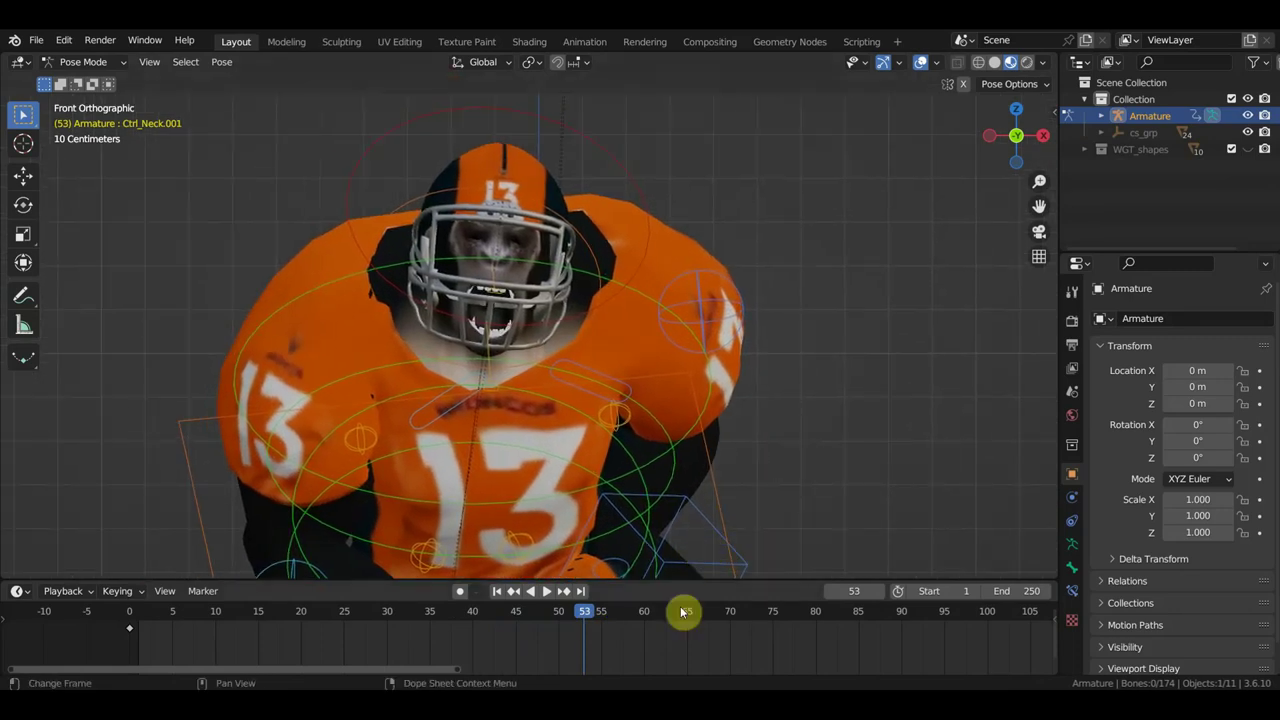
mouse_move(581, 613)
mouse_down()
mouse_move(309, 613)
mouse_move(803, 645)
mouse_up()
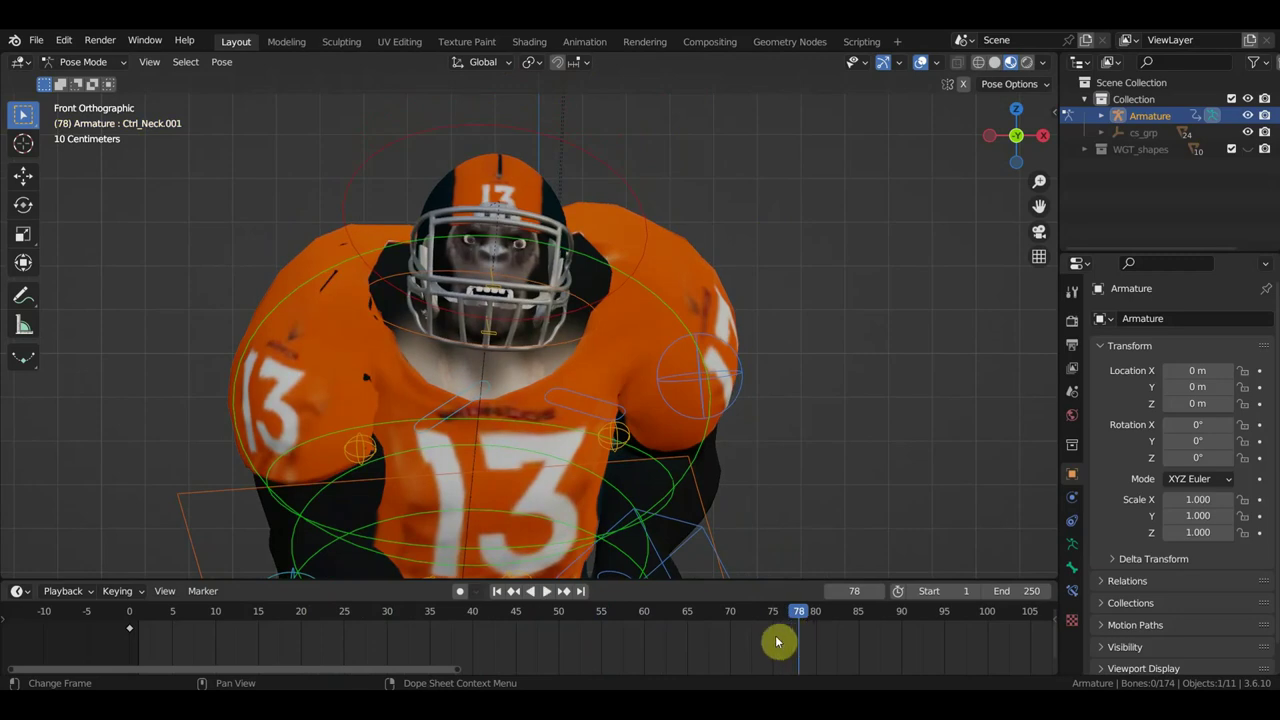
mouse_move(798, 615)
mouse_down()
mouse_move(294, 606)
mouse_move(353, 610)
mouse_up()
click(492, 460)
mouse_move(638, 415)
middle_down()
mouse_move(771, 433)
mouse_move(415, 435)
mouse_move(661, 420)
middle_up()
drag(351, 616, 129, 618)
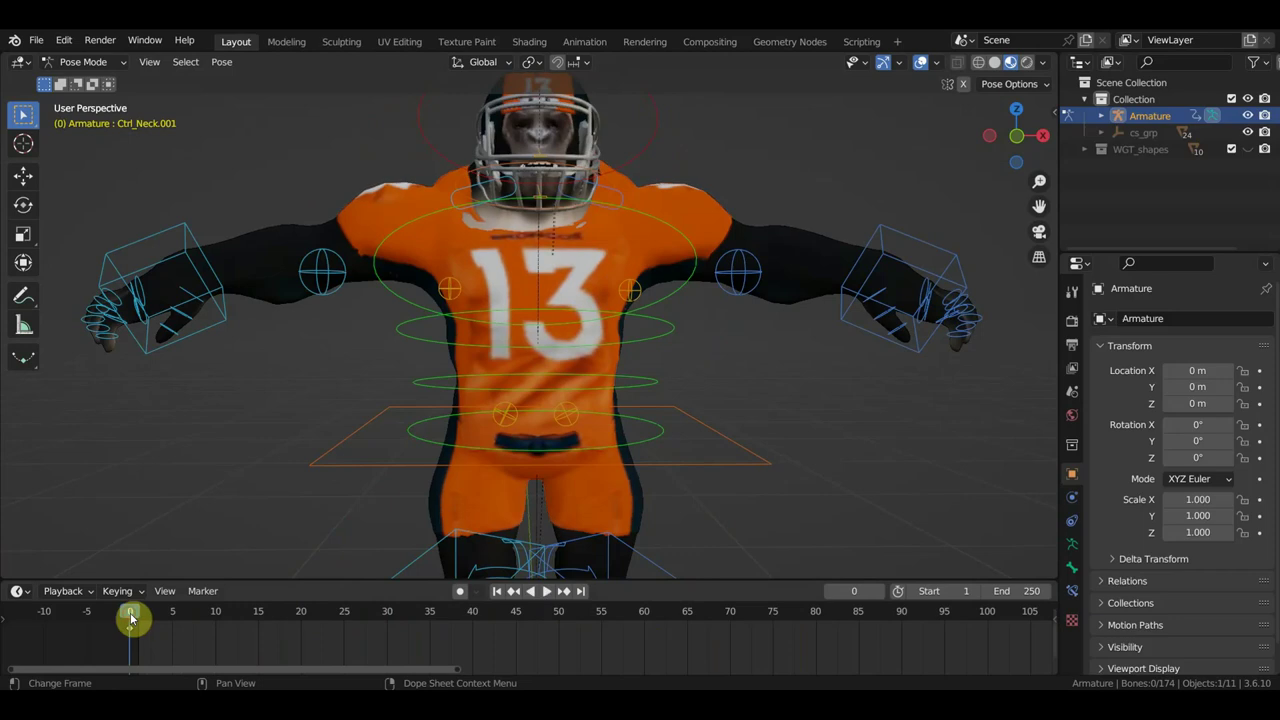
Step: Check the Ctrl_Neck.001 bone properties, then switch from Pose Mode to Object Mode
click(1071, 591)
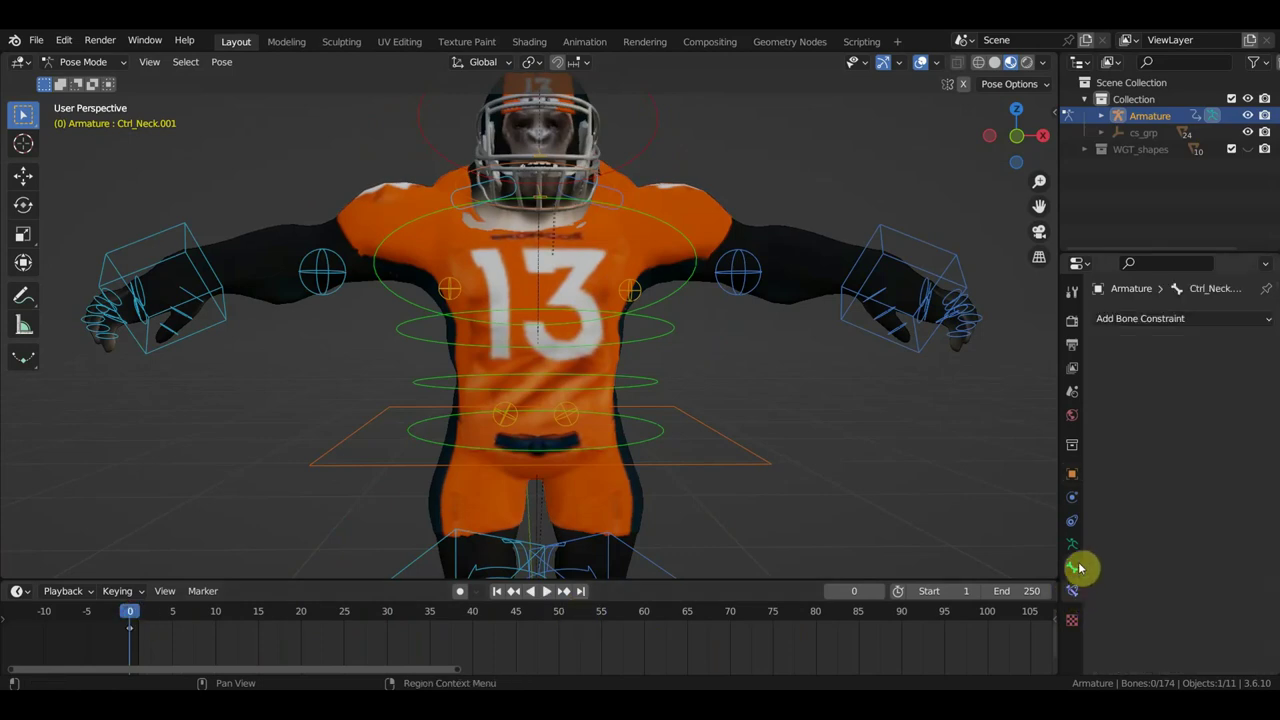
click(1077, 567)
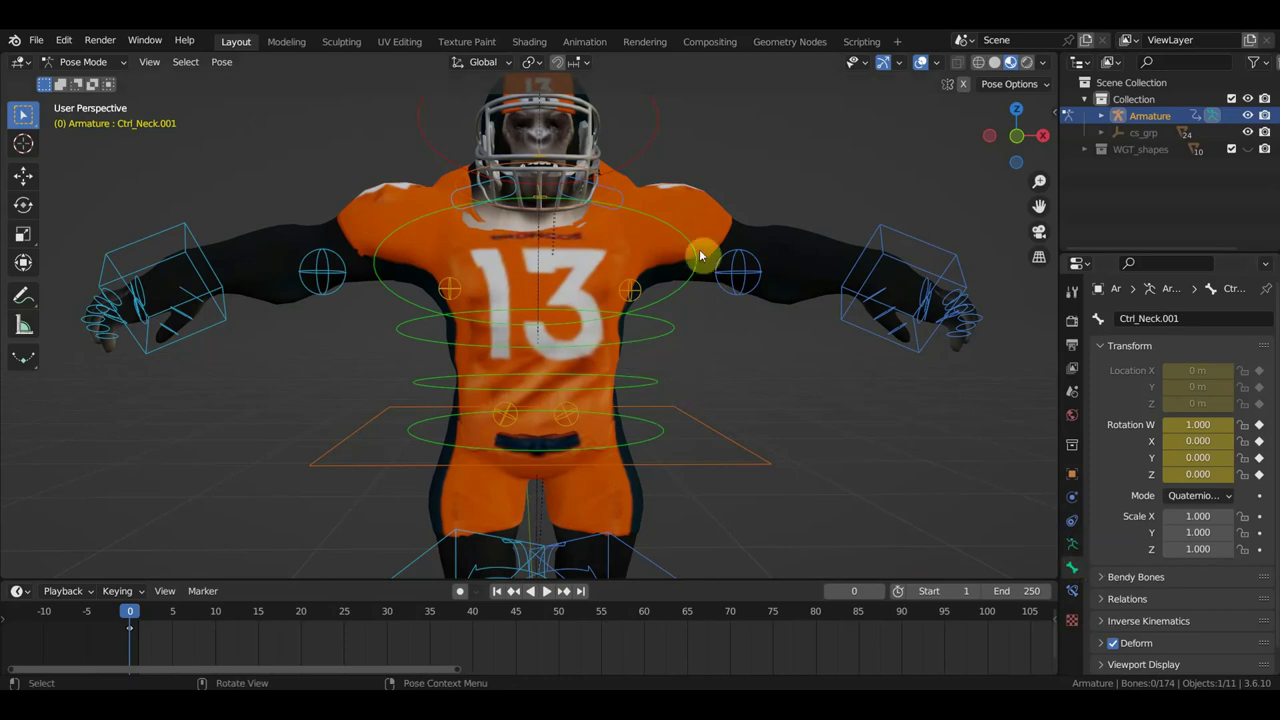
click(83, 62)
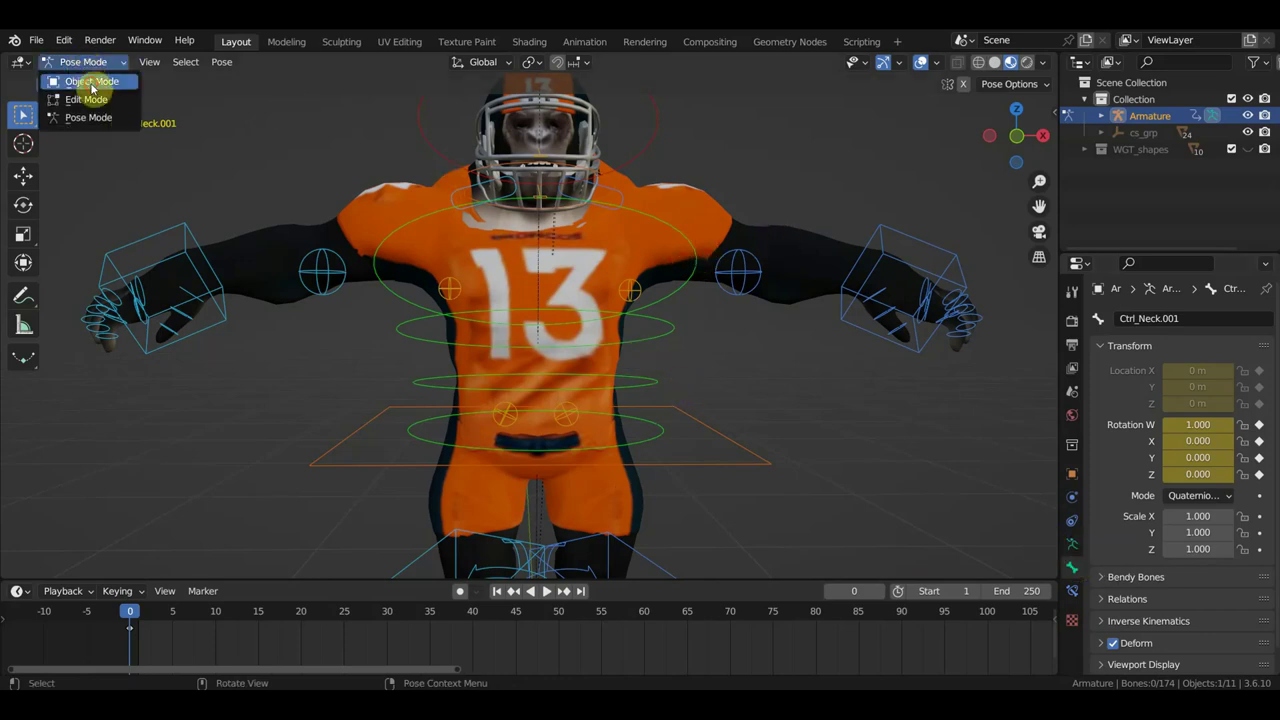
click(91, 82)
Step: Select the gorilla mesh and keyframe its Key 1 shape key at 0.000 on frame 0
click(796, 244)
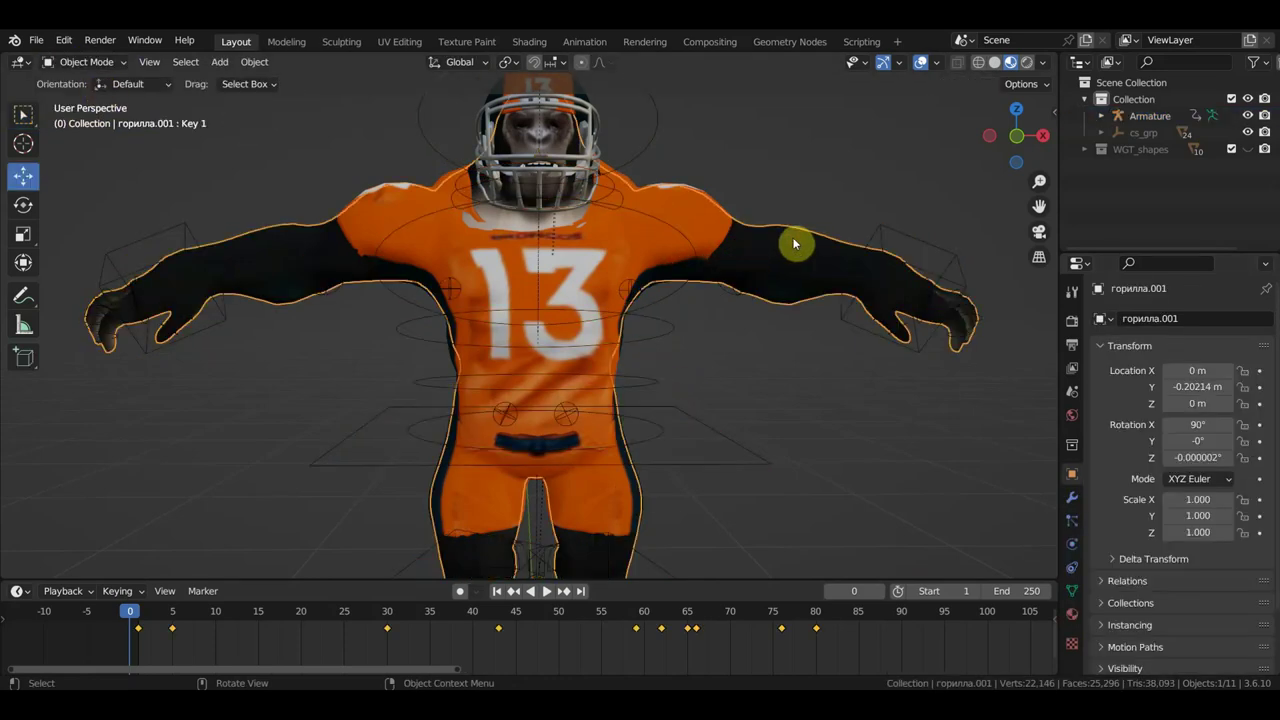
click(1073, 613)
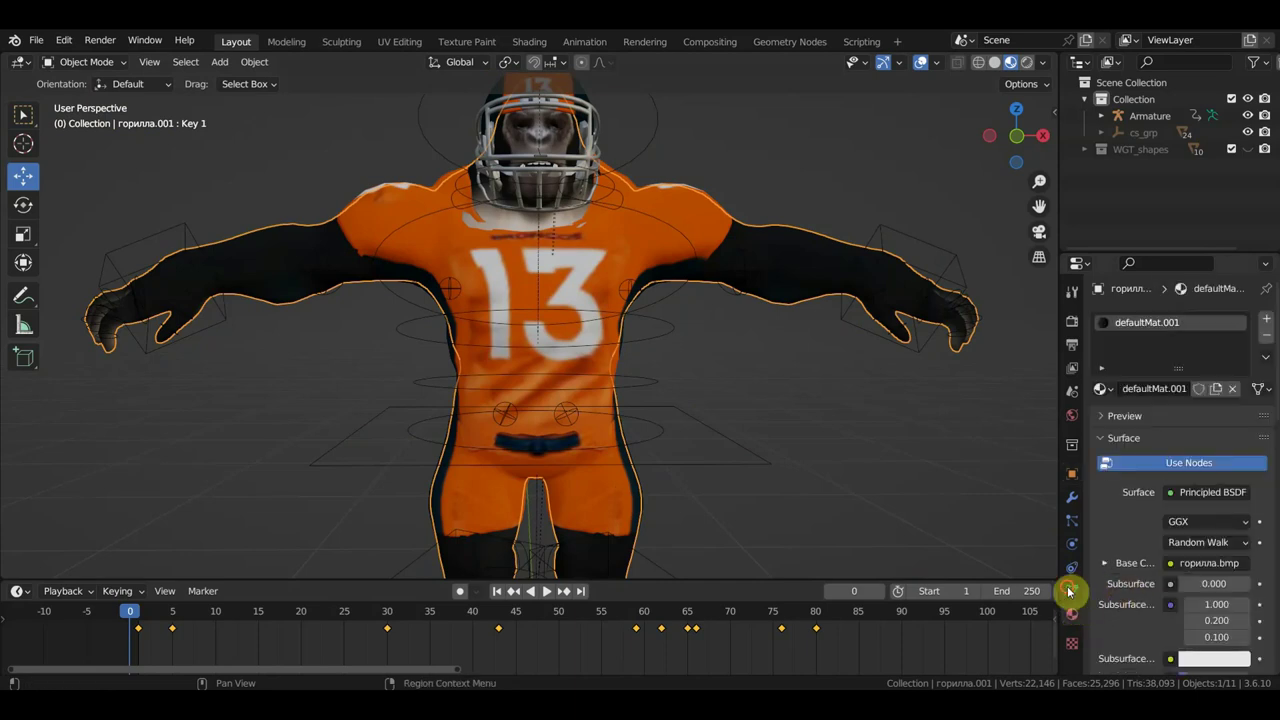
click(1071, 591)
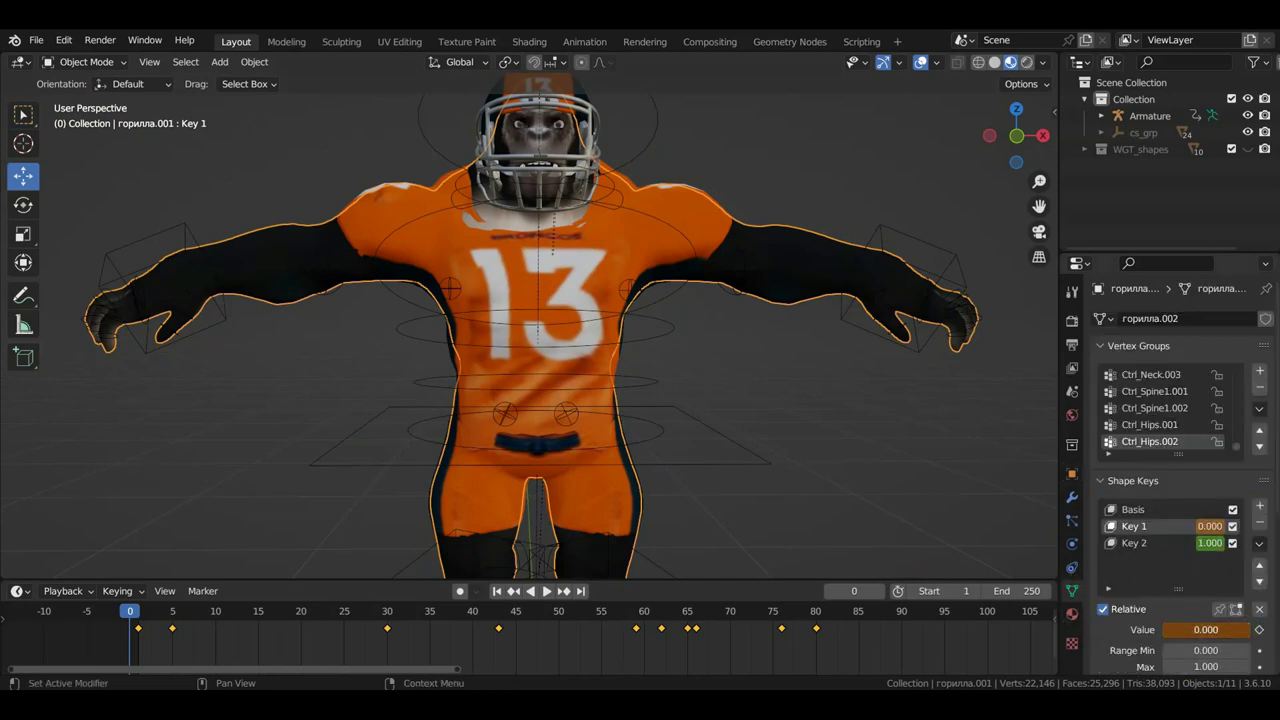
click(1259, 629)
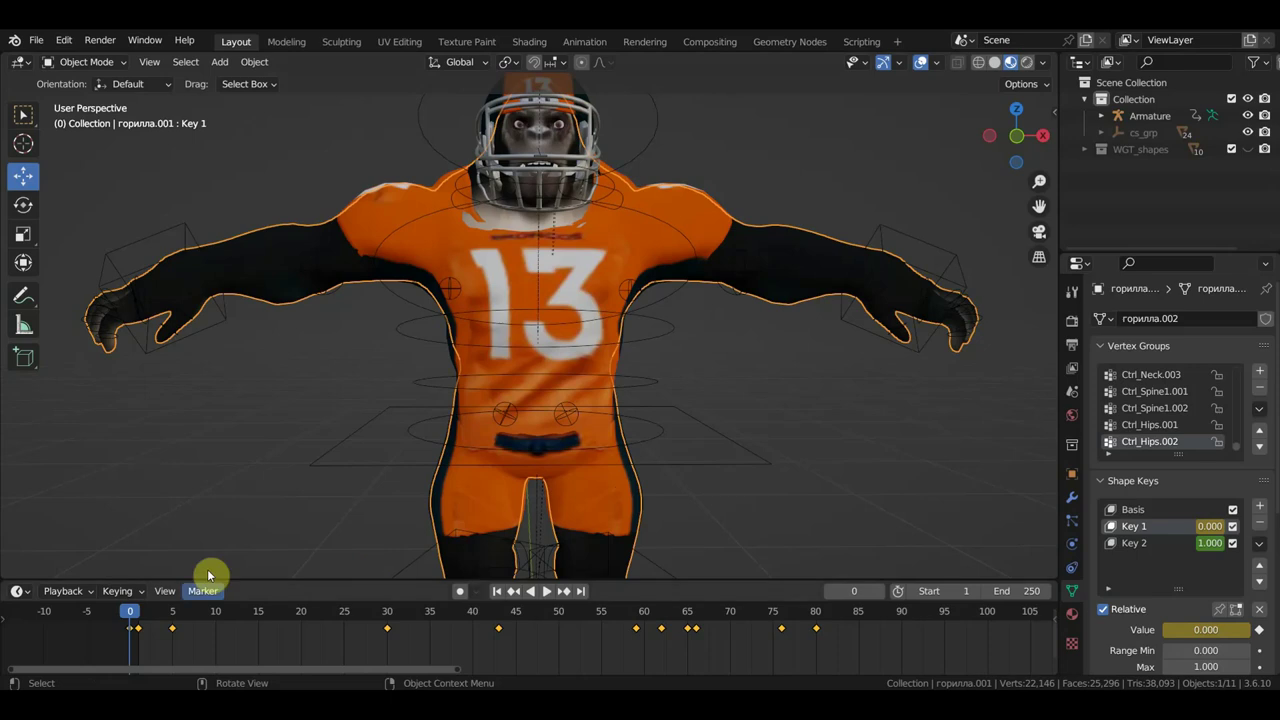
Step: Play to frame 72 and orbit and zoom around the crouched gorilla, reselecting the mesh
key(space)
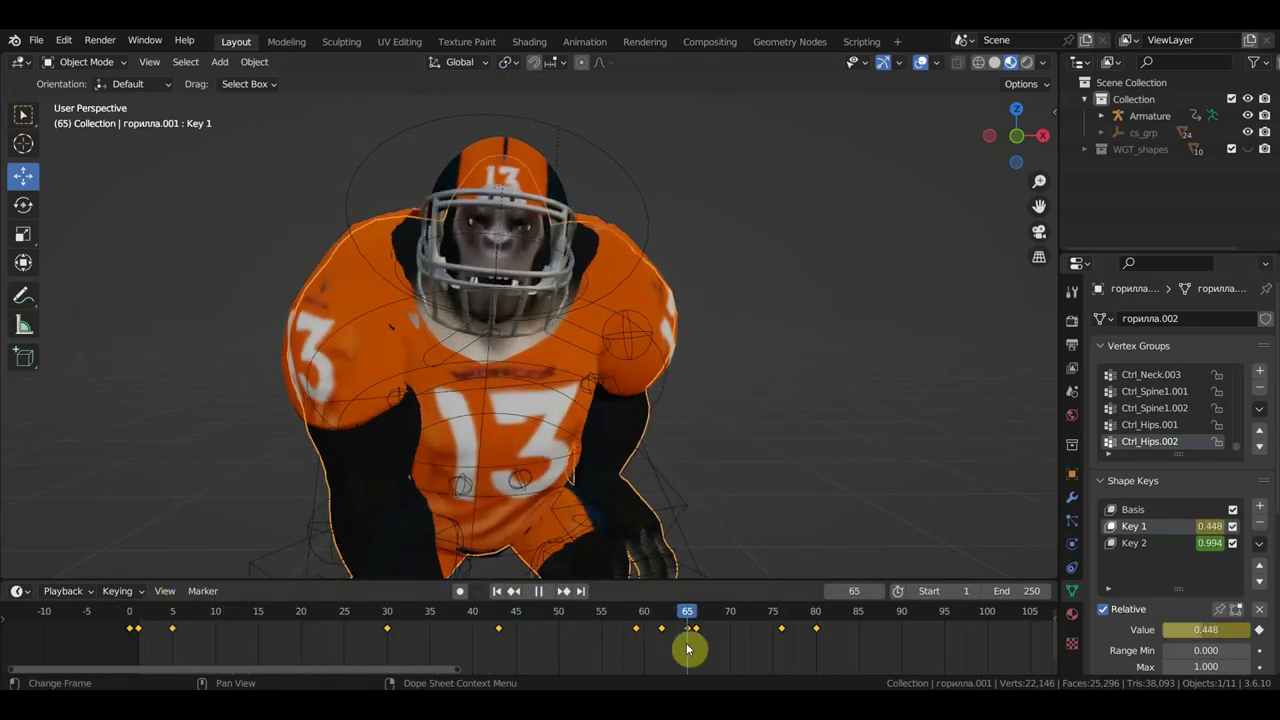
key(space)
middle_drag(741, 452, 742, 449)
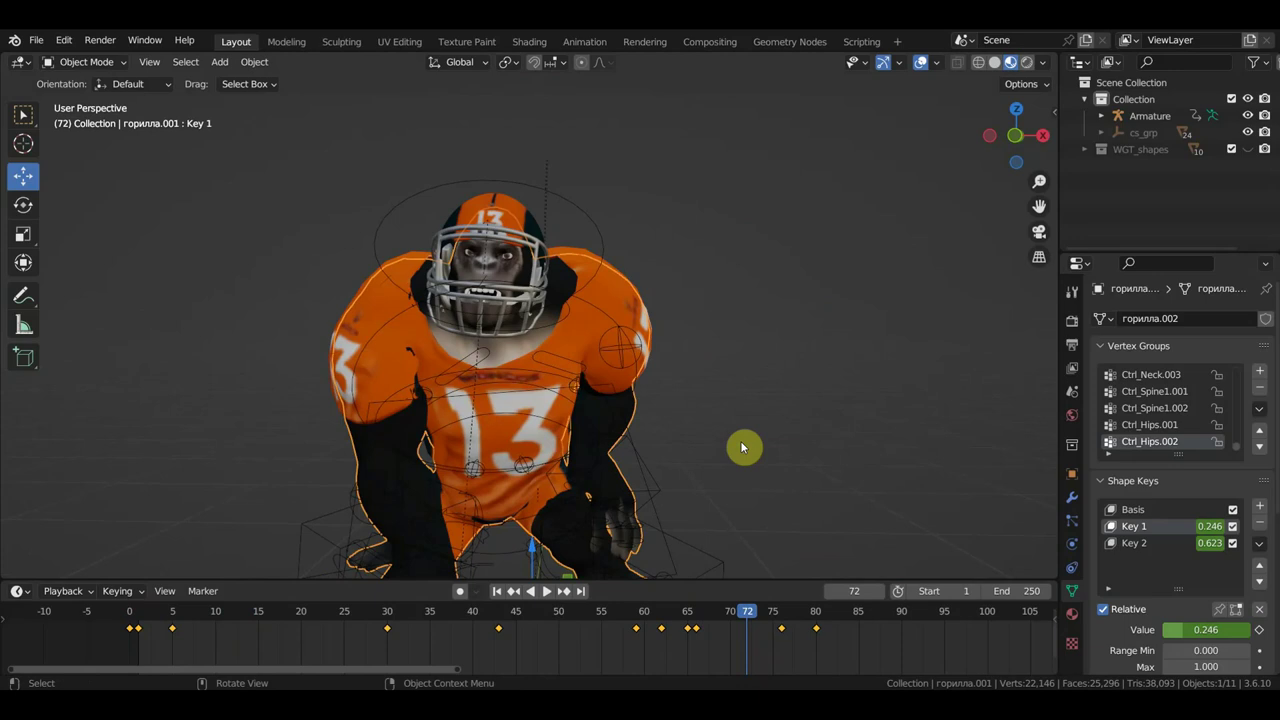
mouse_move(742, 448)
middle_down()
mouse_move(845, 442)
mouse_move(741, 418)
middle_up()
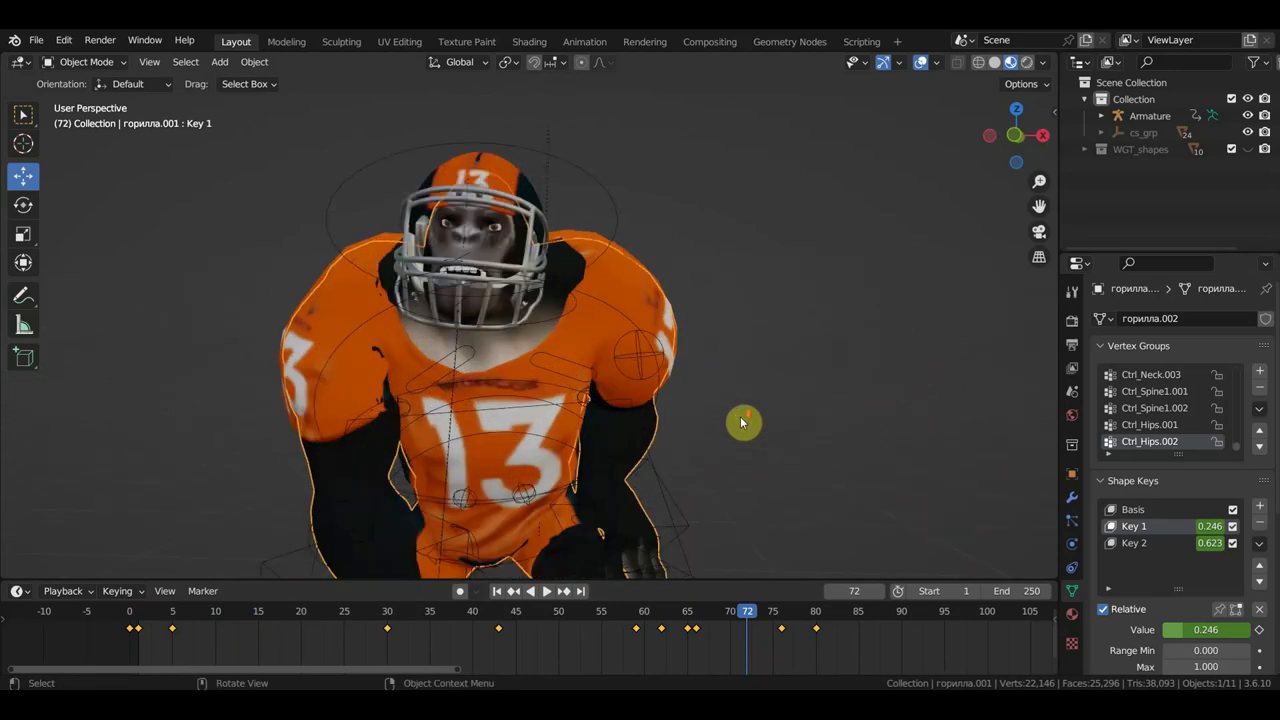
scroll(741, 422, down, 2)
mouse_move(742, 422)
middle_down()
mouse_move(456, 436)
mouse_move(630, 435)
middle_up()
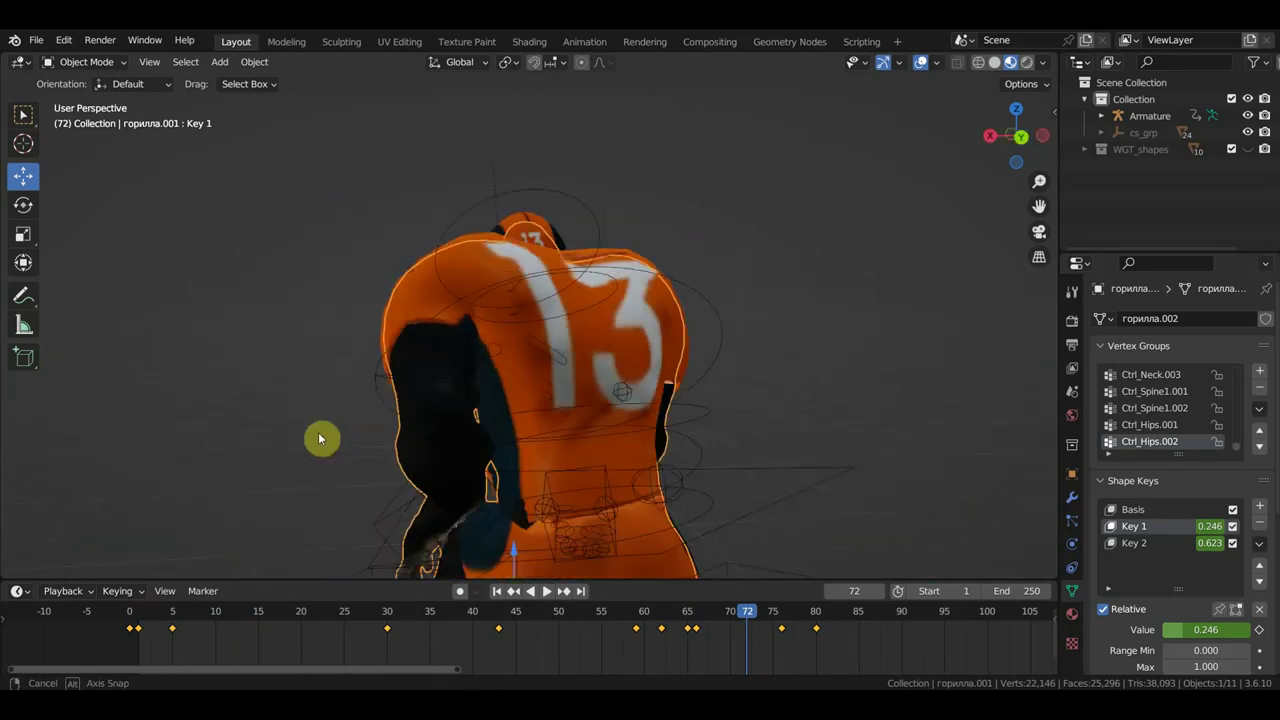
click(632, 440)
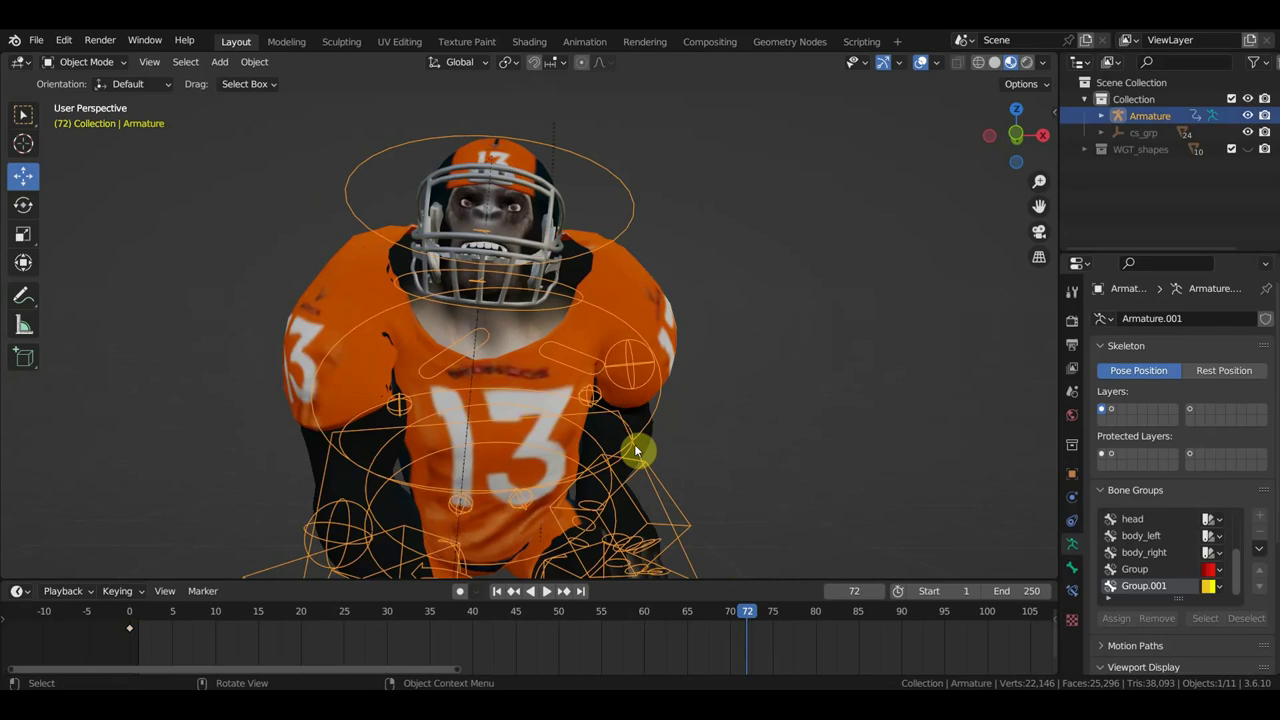
scroll(634, 444, down, 1)
click(634, 444)
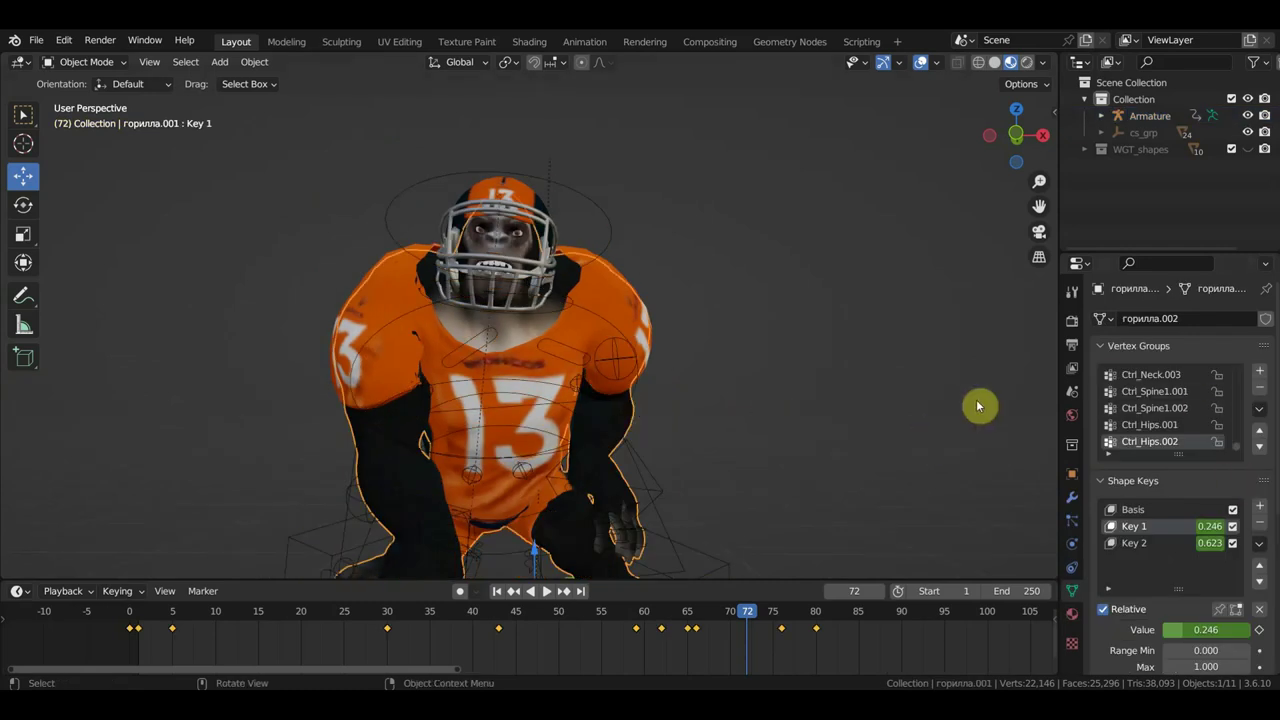
scroll(668, 366, down, 1)
mouse_move(670, 376)
middle_down()
mouse_move(766, 377)
mouse_move(658, 373)
mouse_move(745, 386)
middle_up()
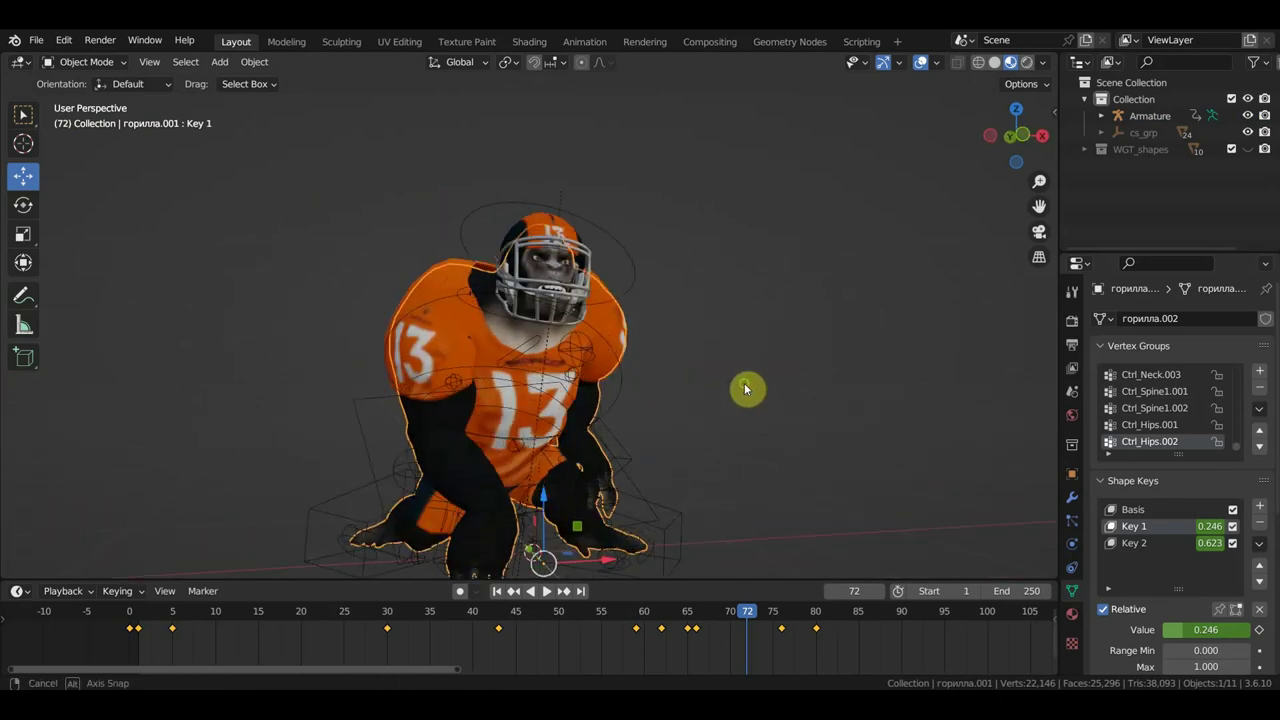